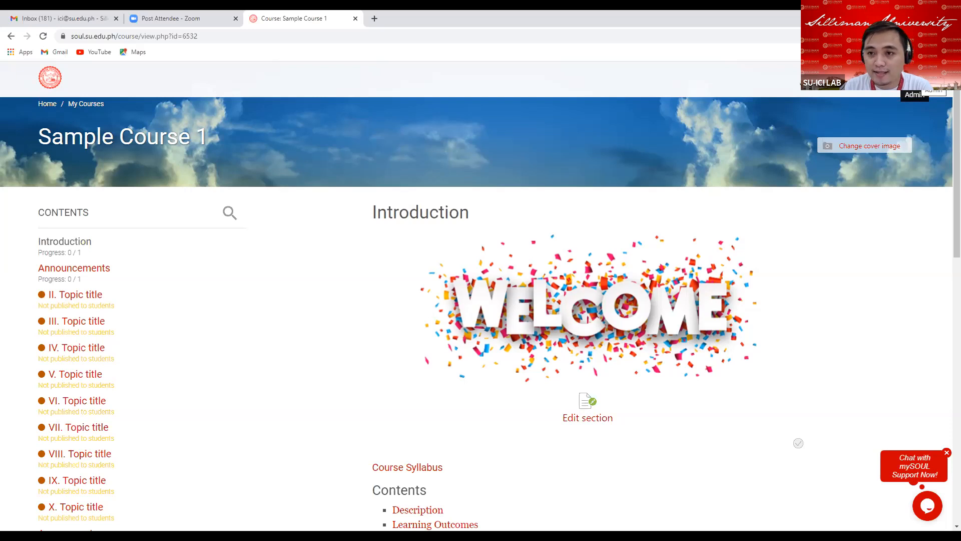
# Open the Gradebook setup page from the course administration options.
pyautogui.click(916, 79)
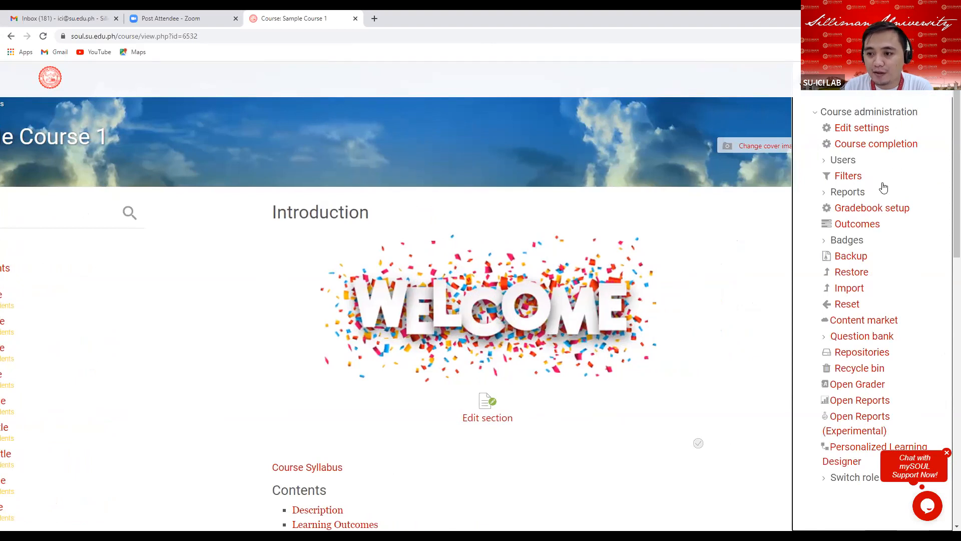
pyautogui.click(867, 212)
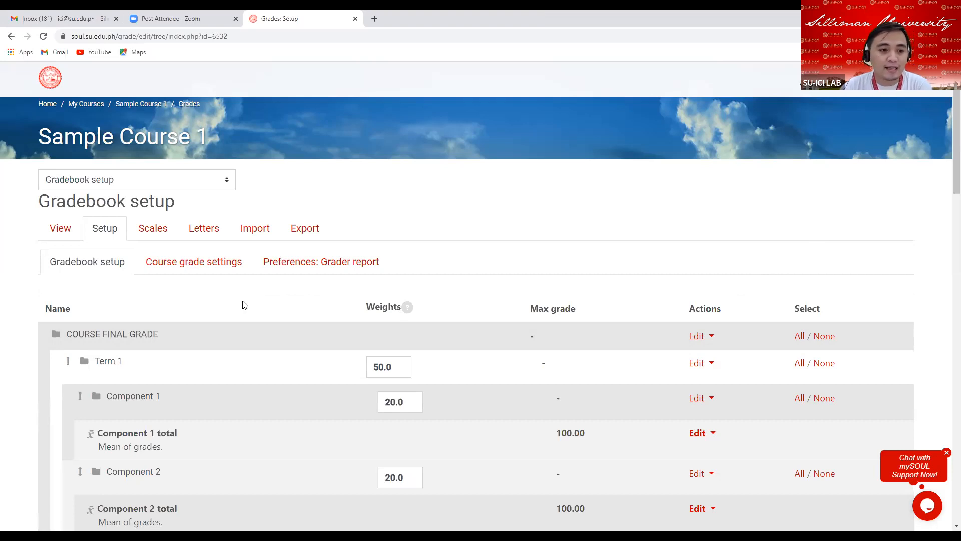
# Examine the gradebook hierarchy of the course final grade, Term 1, Term 2 and their components.
pyautogui.scroll(-4, 244, 310)
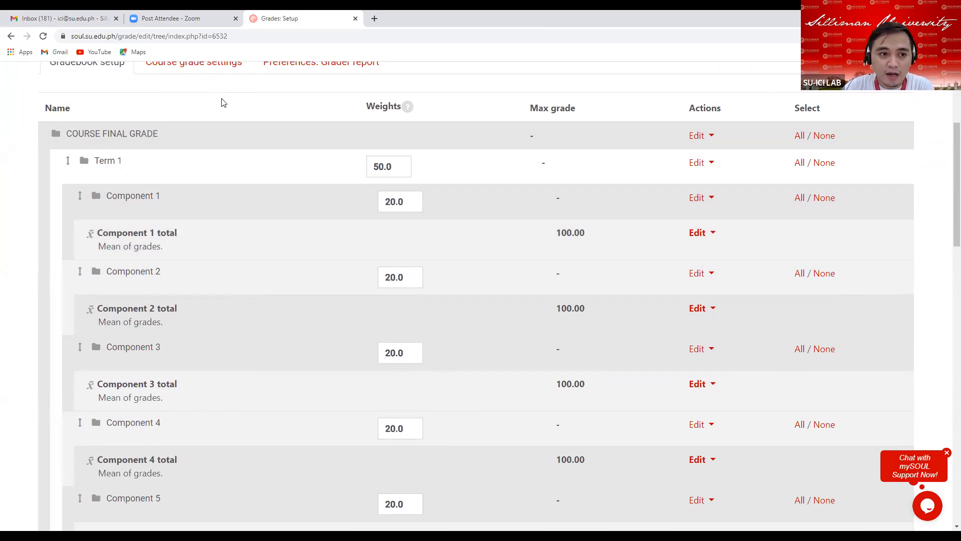
pyautogui.scroll(2, 252, 137)
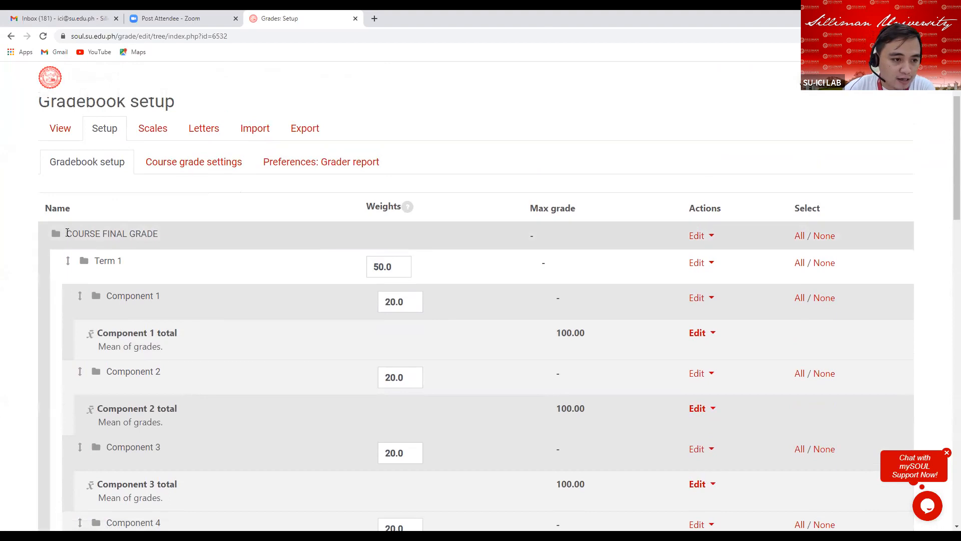
pyautogui.moveTo(67, 233); pyautogui.dragTo(167, 236)
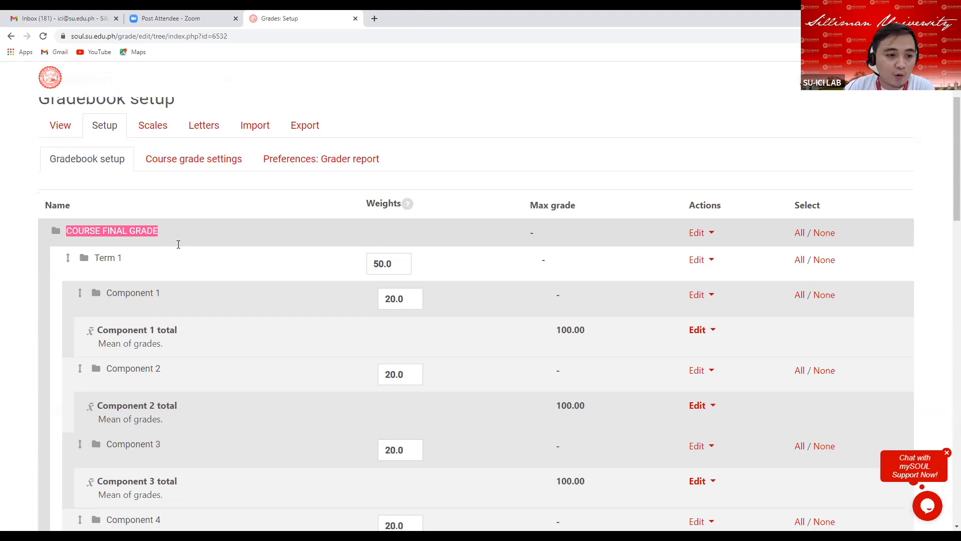
pyautogui.scroll(-2, 180, 245)
pyautogui.moveTo(94, 160); pyautogui.dragTo(132, 163)
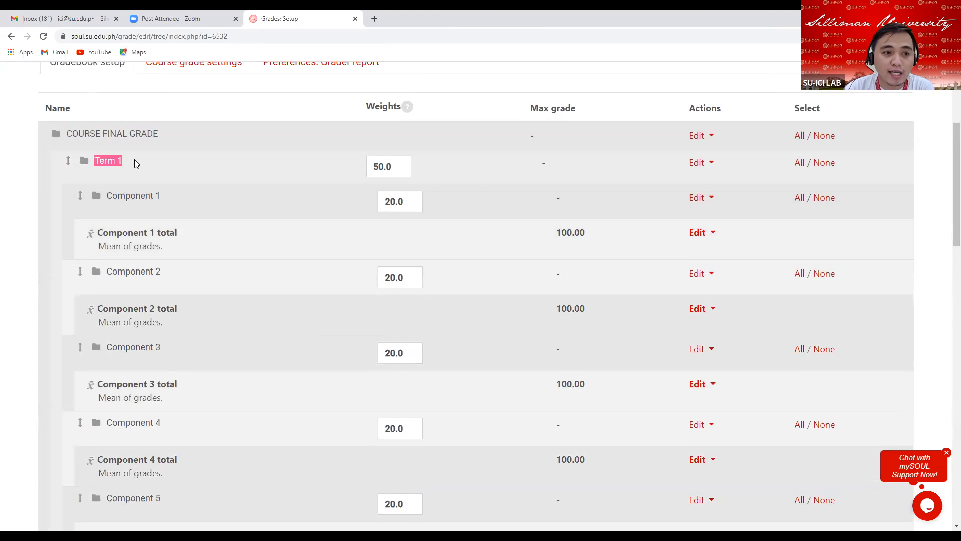
pyautogui.scroll(-4, 237, 277)
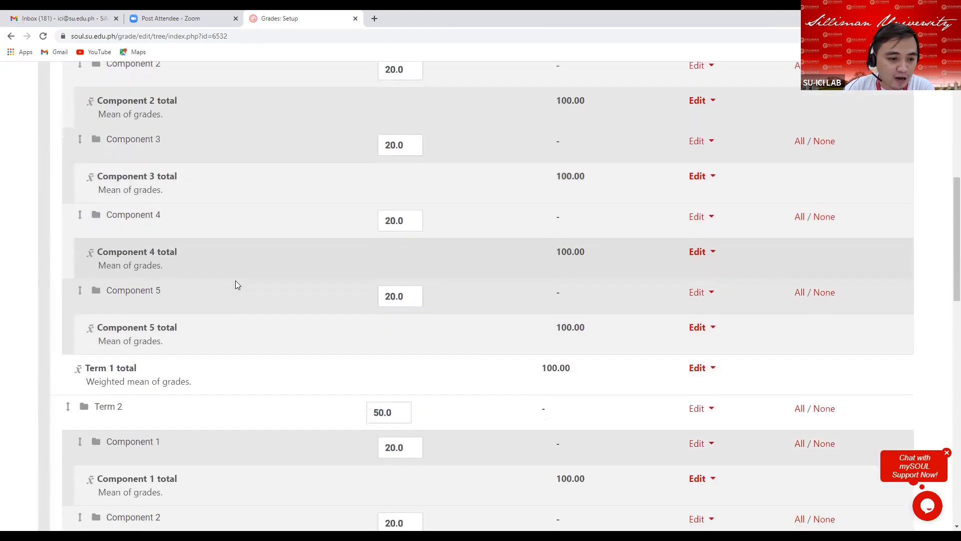
pyautogui.scroll(-4, 235, 282)
pyautogui.moveTo(95, 213); pyautogui.dragTo(126, 216)
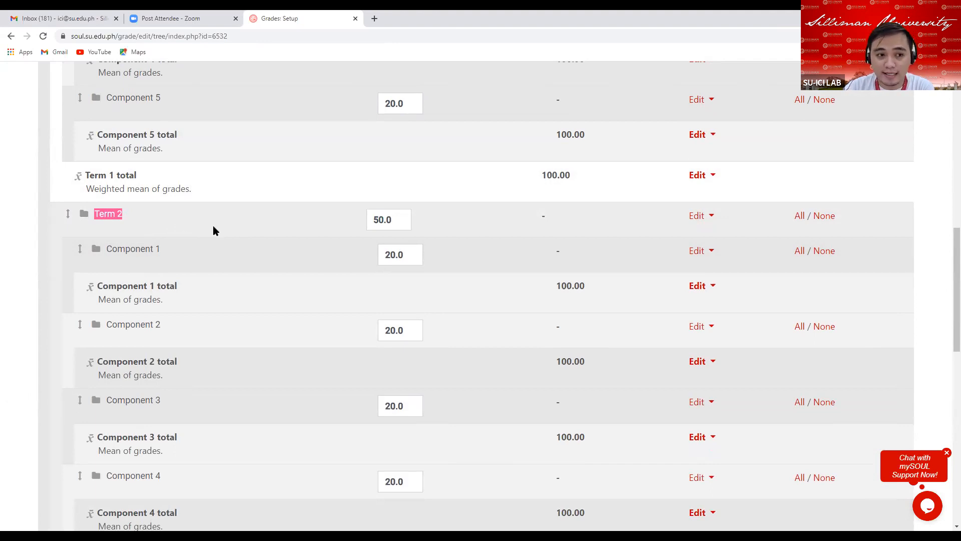
# Review the weights of the terms and components and the columns of the gradebook table.
pyautogui.click(402, 221)
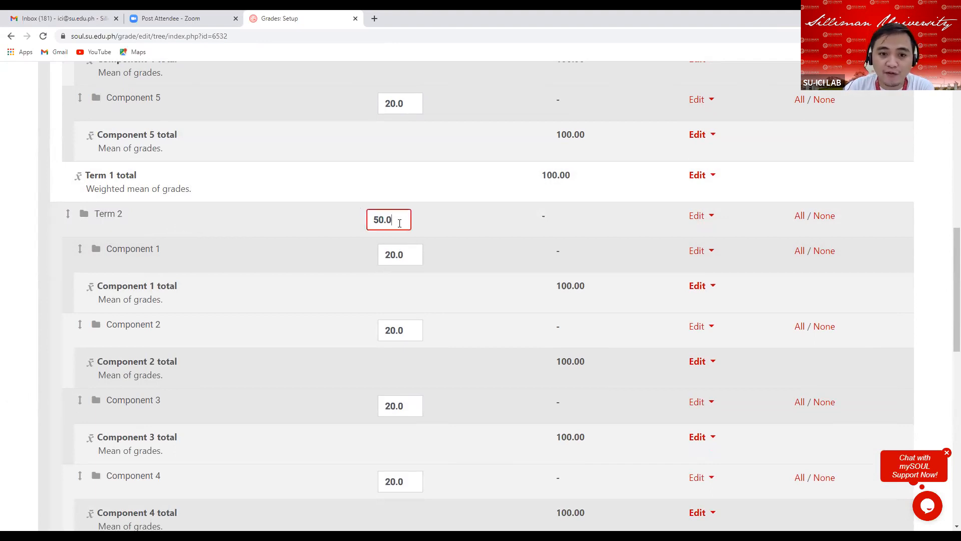
pyautogui.scroll(9, 374, 230)
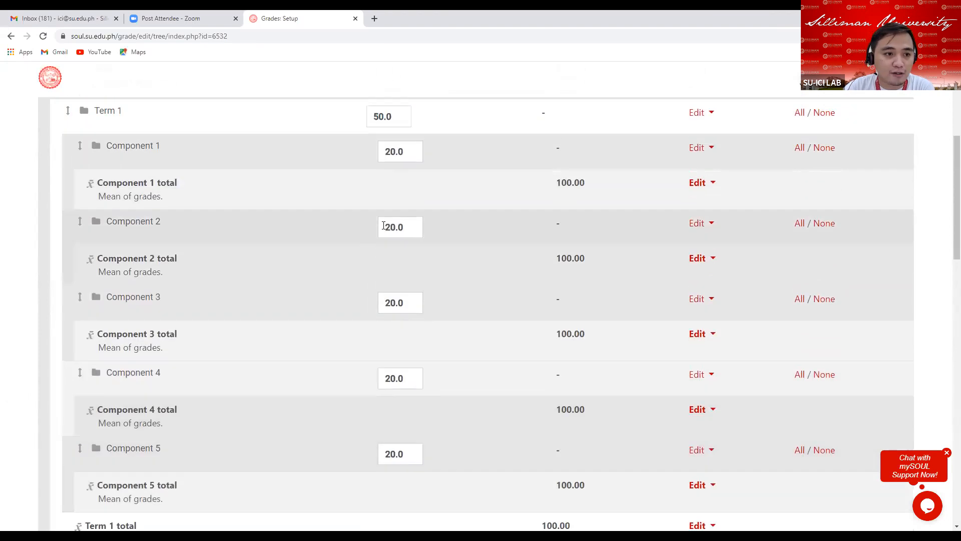
pyautogui.click(398, 218)
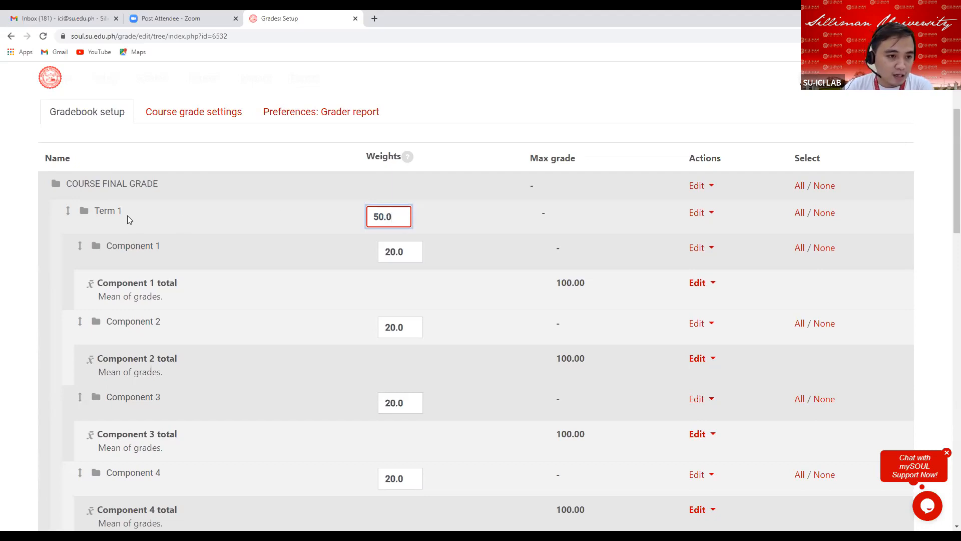
pyautogui.scroll(-3, 204, 225)
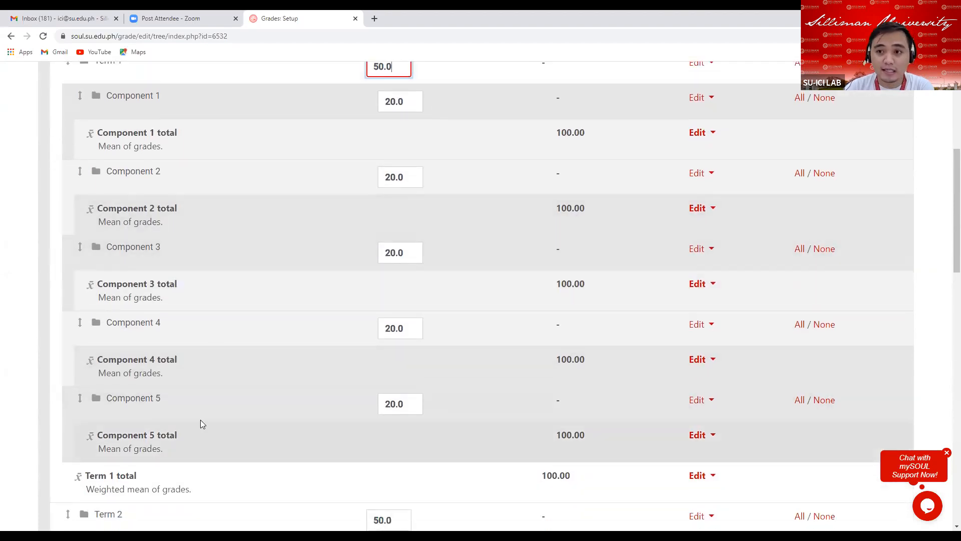
pyautogui.scroll(-9, 245, 274)
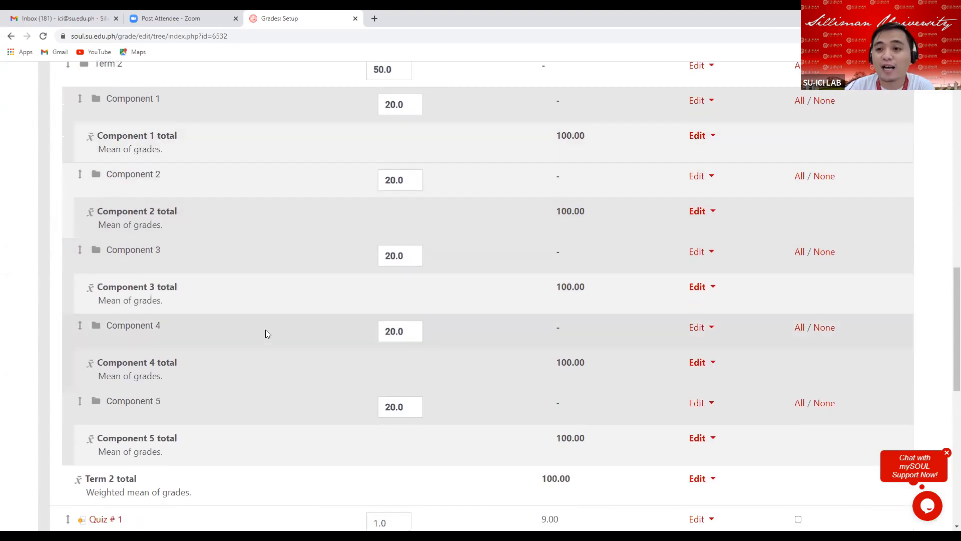
pyautogui.scroll(8, 246, 315)
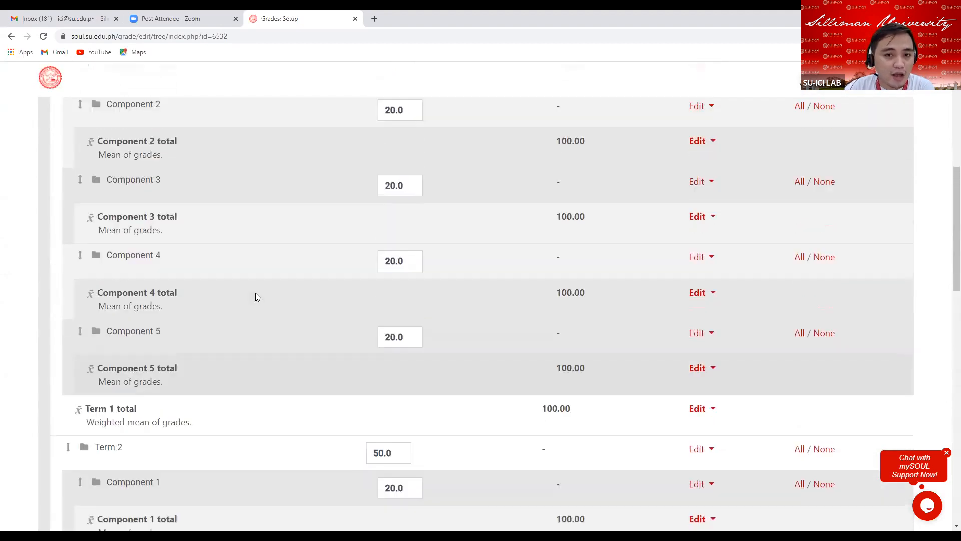
pyautogui.scroll(5, 258, 292)
pyautogui.scroll(-1, 260, 289)
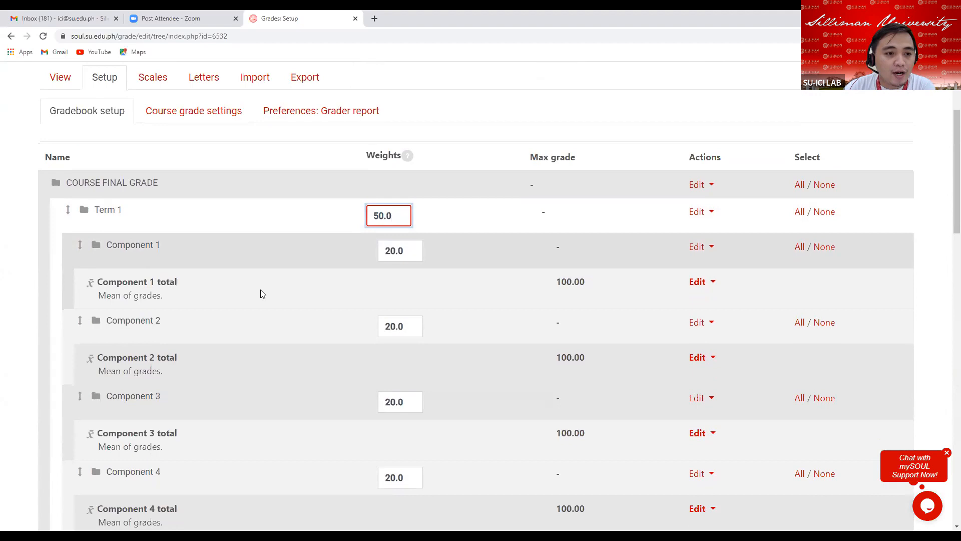
pyautogui.scroll(-1, 260, 289)
pyautogui.scroll(-1, 261, 289)
pyautogui.scroll(1, 261, 288)
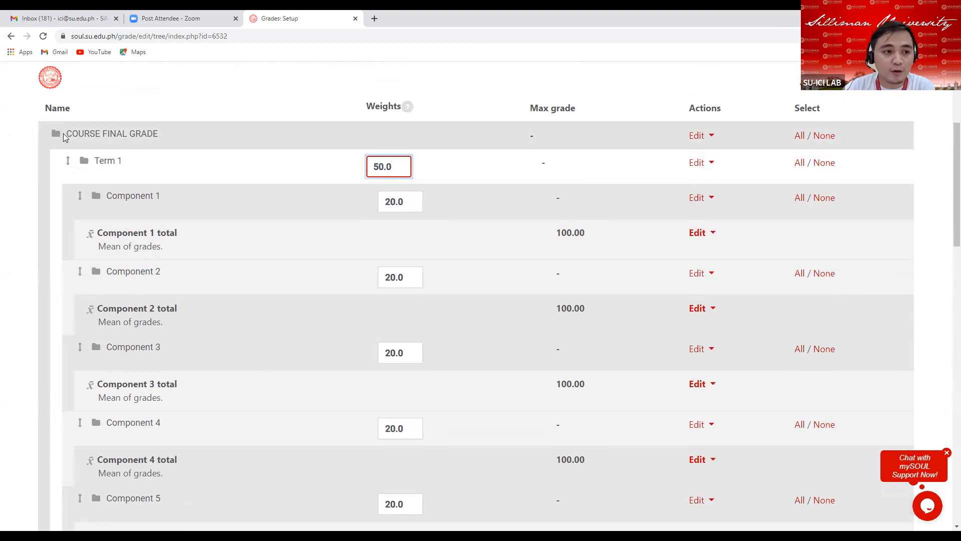
pyautogui.moveTo(67, 133); pyautogui.dragTo(161, 137)
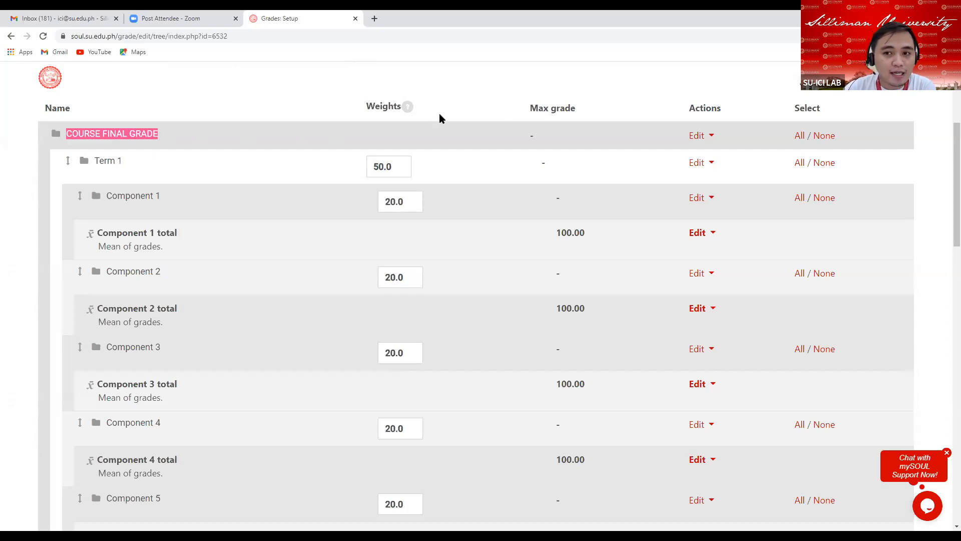
pyautogui.moveTo(689, 108); pyautogui.dragTo(732, 112)
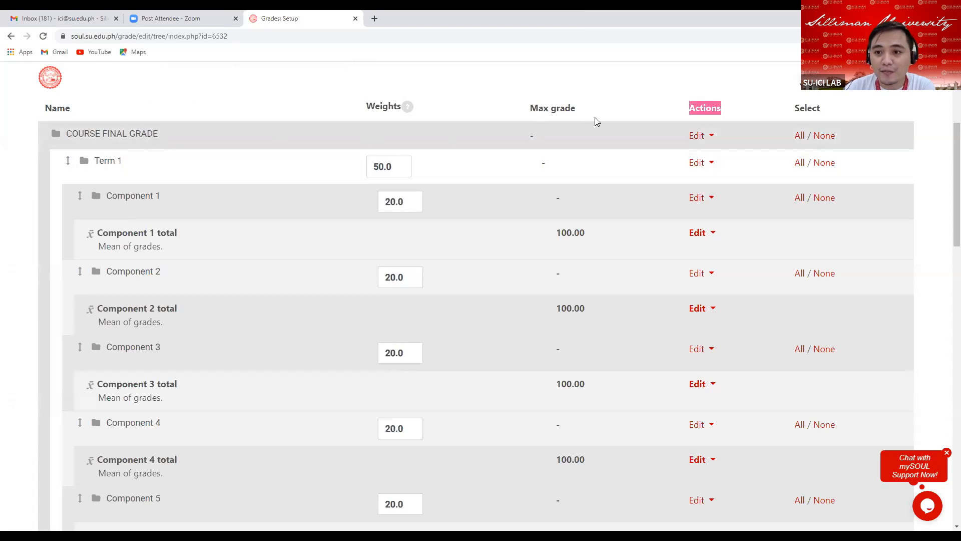
# Open the settings of the COURSE FINAL GRADE category and show its additional options.
pyautogui.click(703, 140)
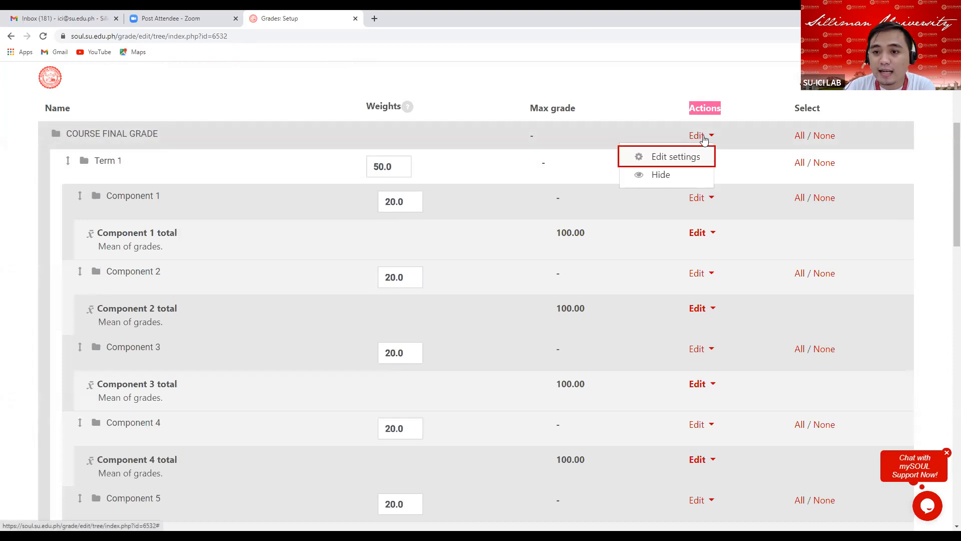
pyautogui.click(667, 158)
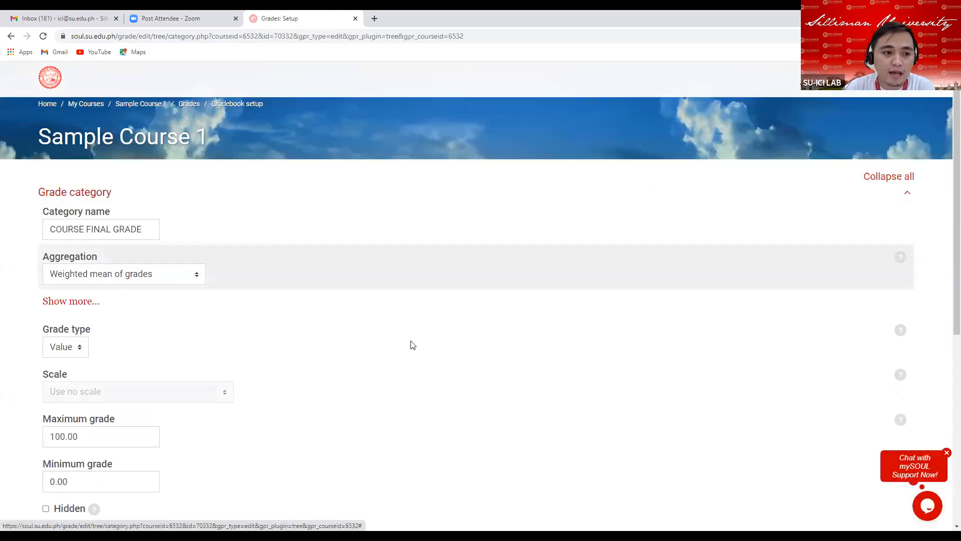
pyautogui.scroll(-2, 370, 275)
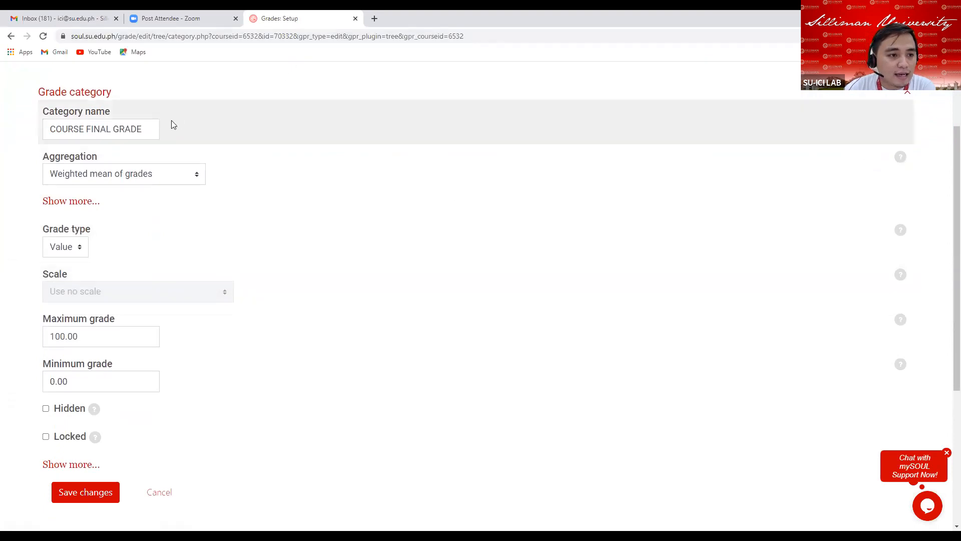
pyautogui.click(111, 131)
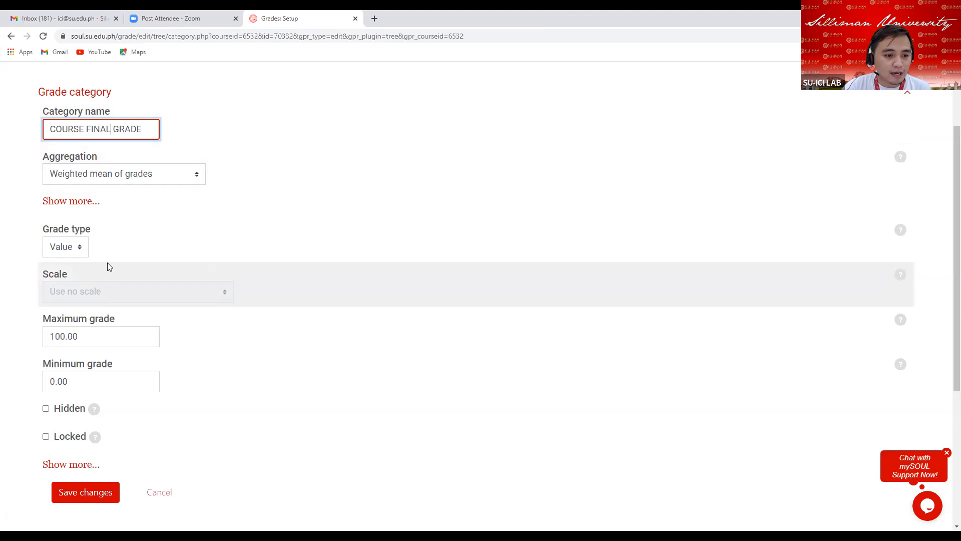
pyautogui.scroll(-4, 107, 265)
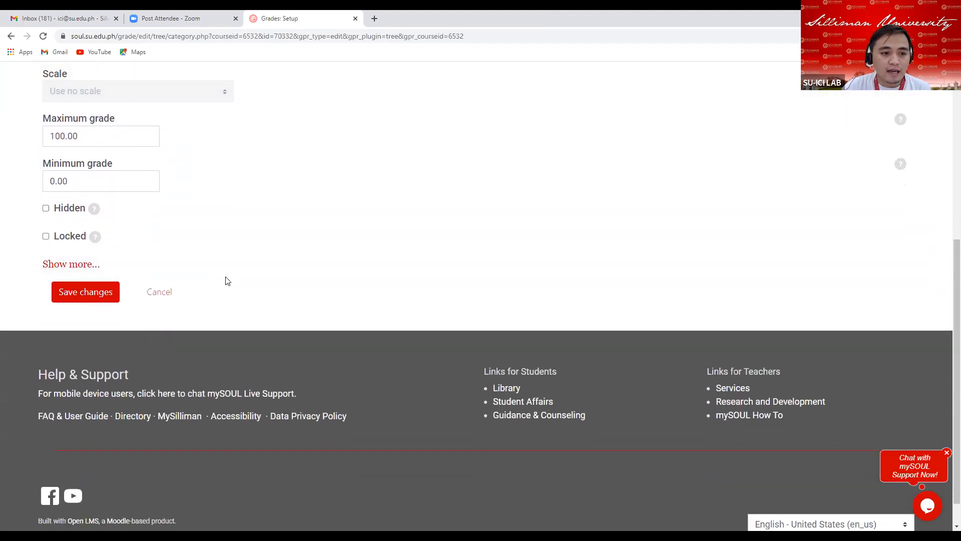
pyautogui.click(77, 265)
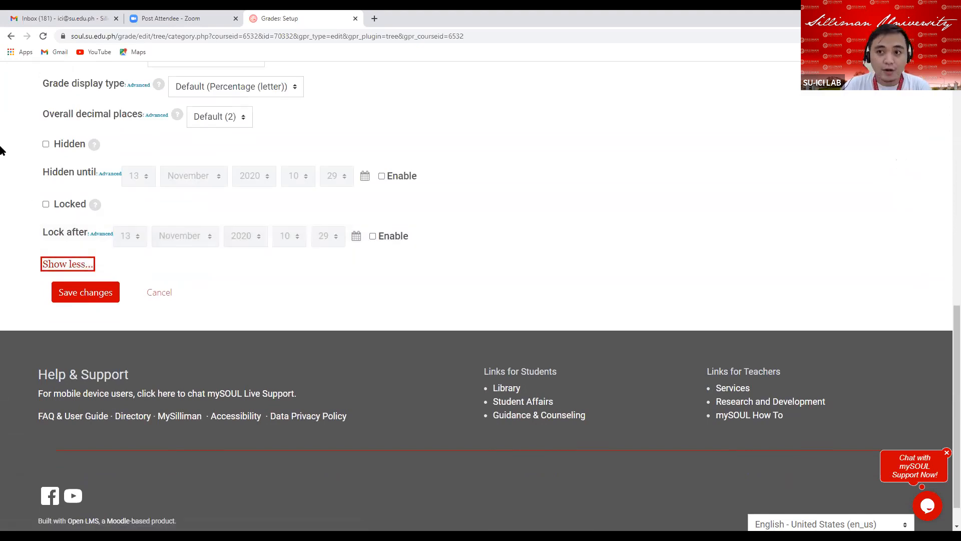
# Set the grade display type to Real (letter) and save the changes.
pyautogui.scroll(1, 8, 125)
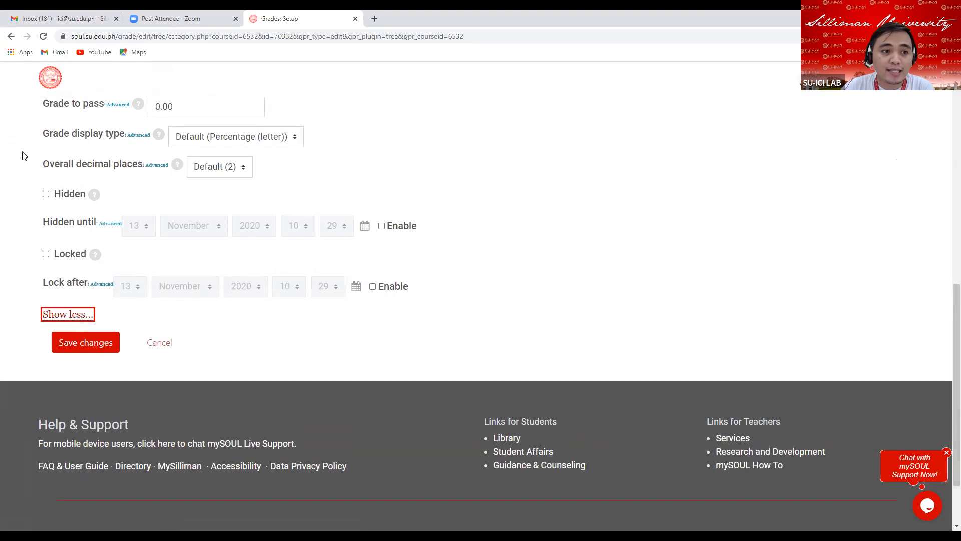
pyautogui.click(295, 141)
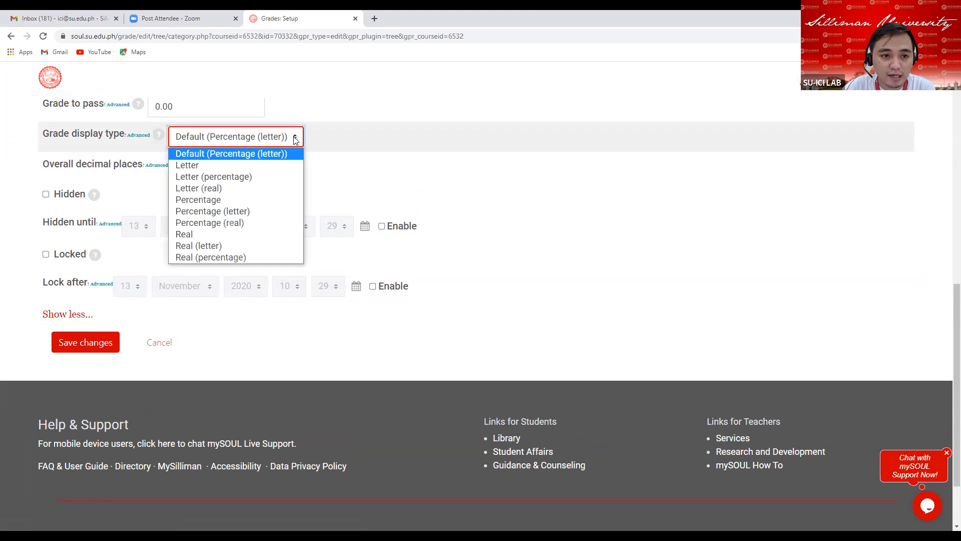
pyautogui.click(222, 247)
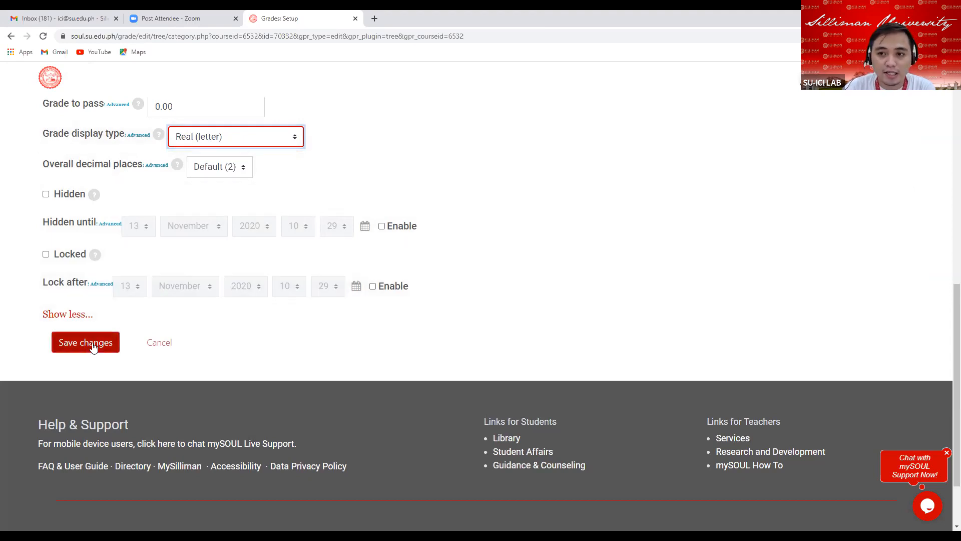
pyautogui.click(93, 345)
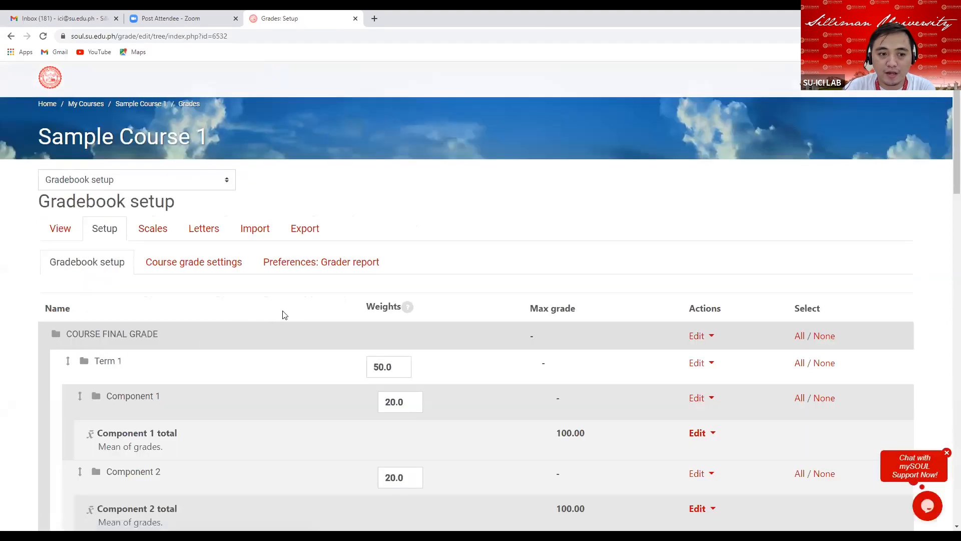
# Open the settings of the Term 1 category.
pyautogui.scroll(-5, 286, 315)
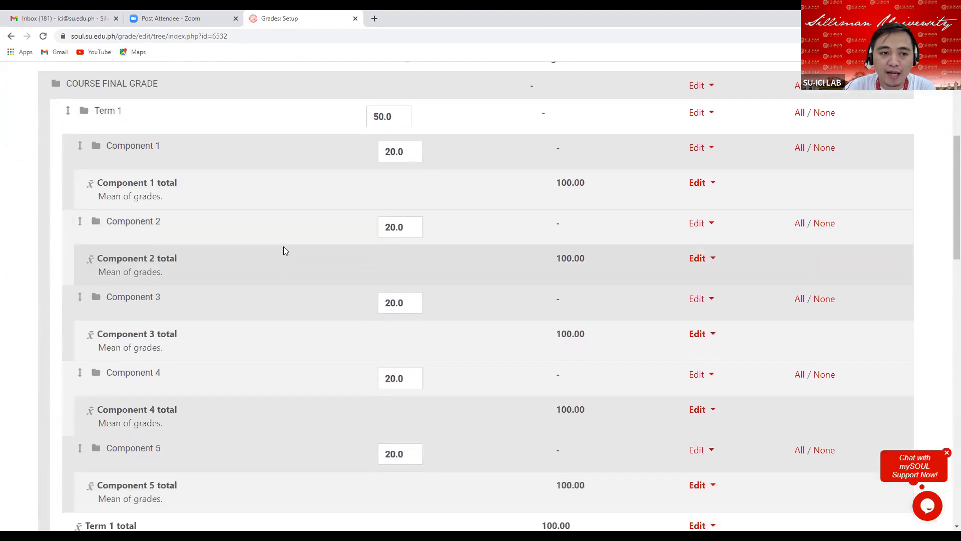
pyautogui.moveTo(66, 84); pyautogui.dragTo(161, 87)
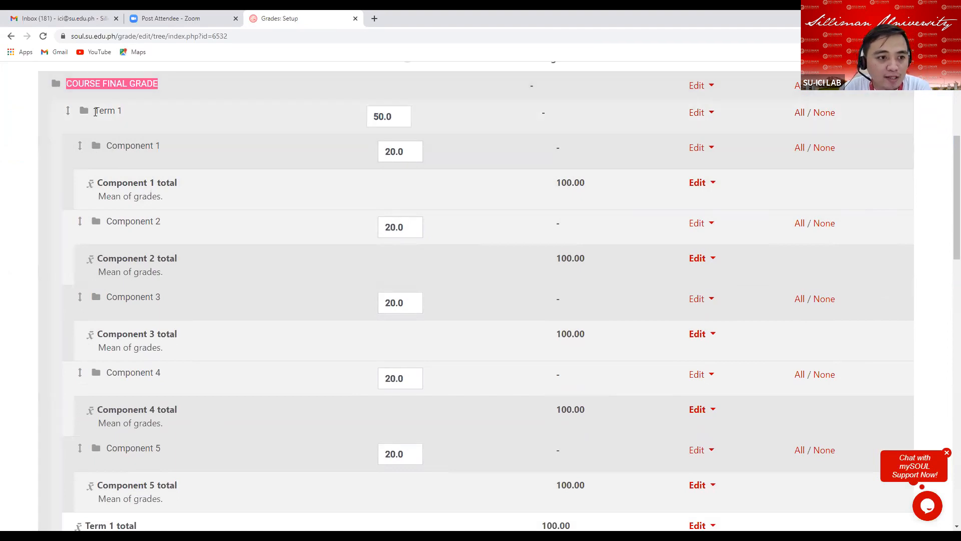
pyautogui.moveTo(95, 112); pyautogui.dragTo(130, 114)
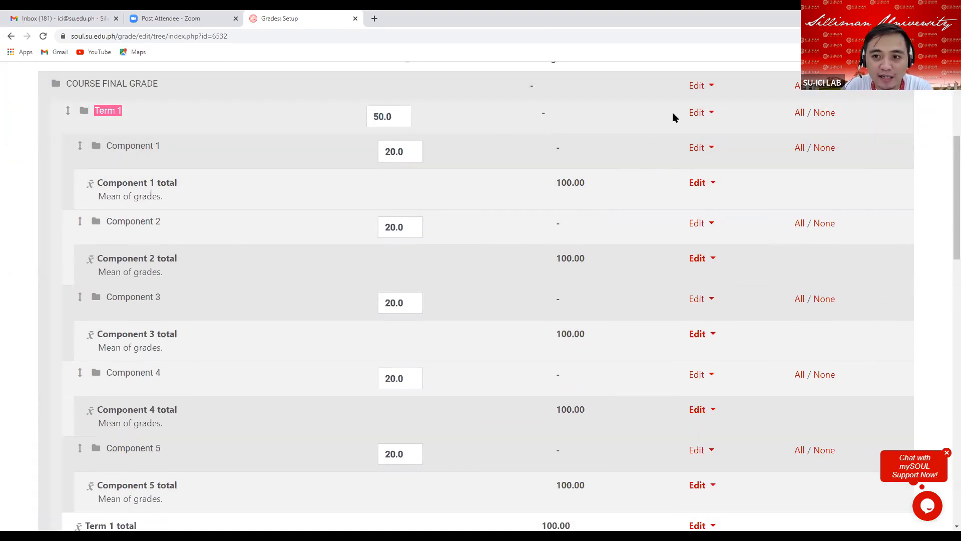
pyautogui.click(709, 115)
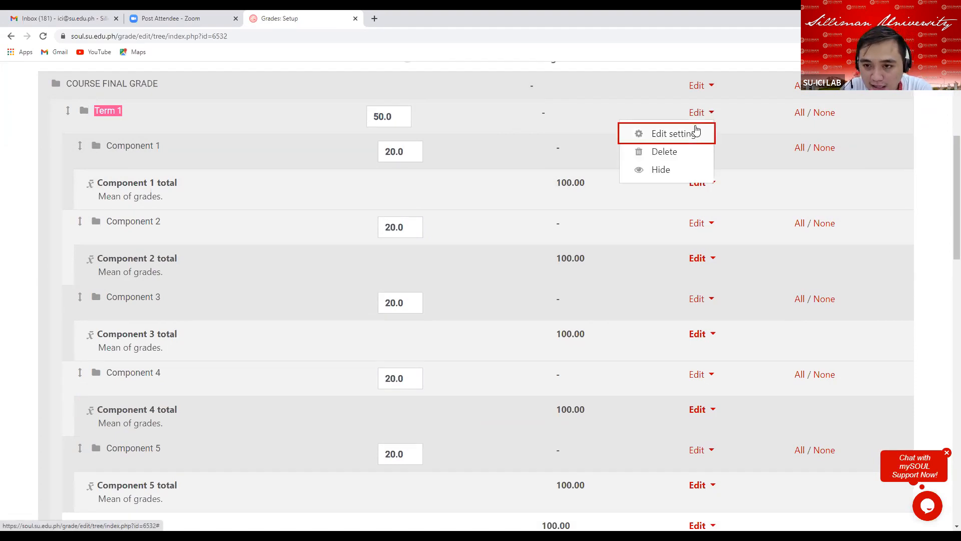
pyautogui.click(680, 134)
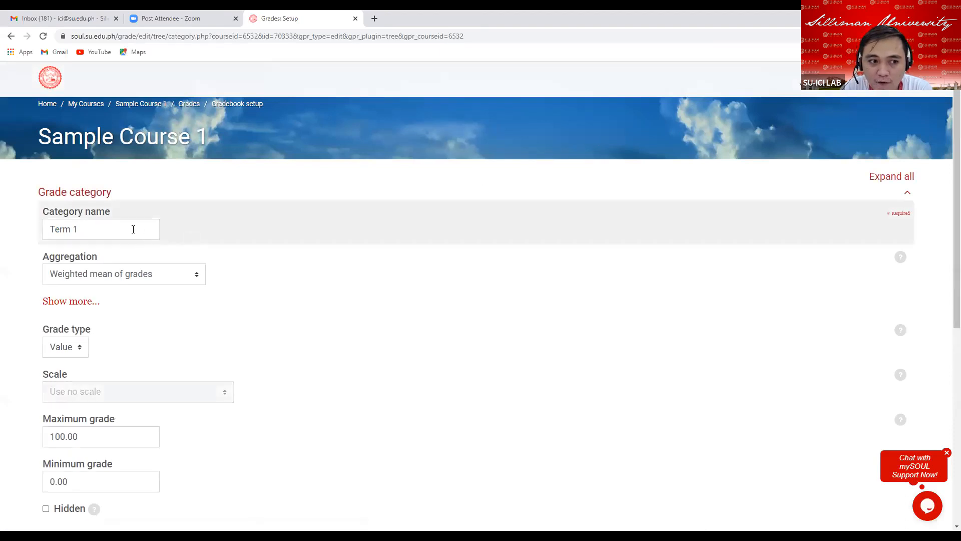
# Rename the Term 1 category to Midterm Grade and clear its Exclude empty grades option.
pyautogui.scroll(-1, 133, 227)
pyautogui.click(93, 181)
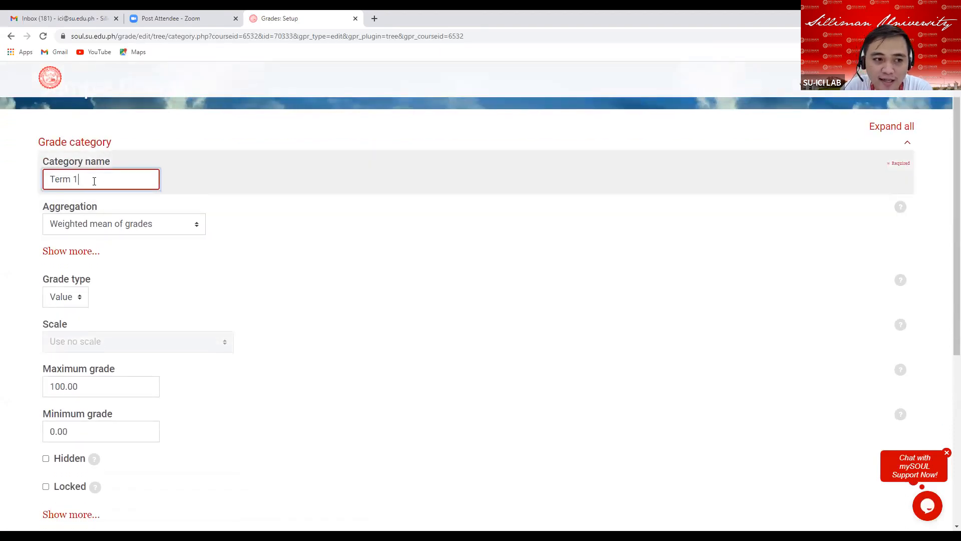
pyautogui.press('BackSpace')
pyautogui.press('BackSpace')
pyautogui.press('BackSpace')
pyautogui.press('BackSpace')
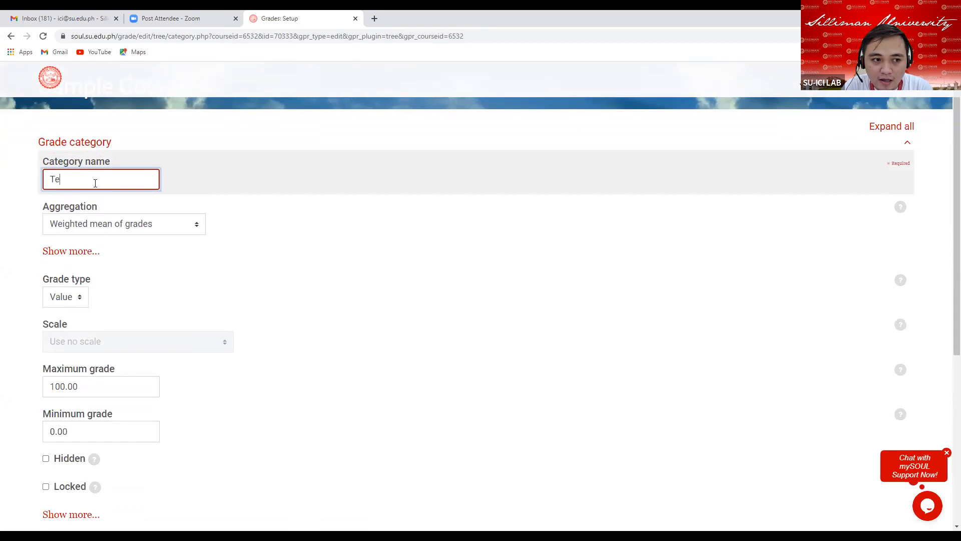
pyautogui.write('Mid')
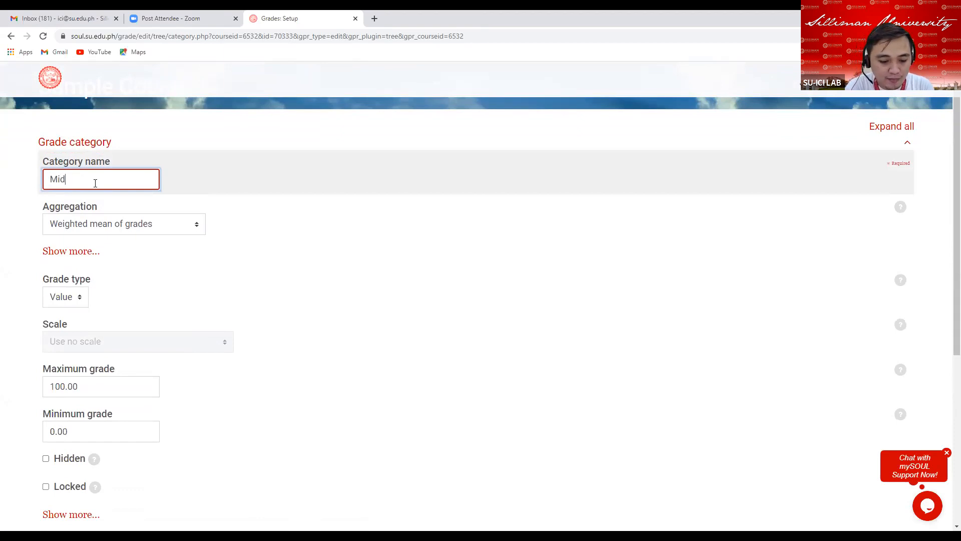
pyautogui.write('term')
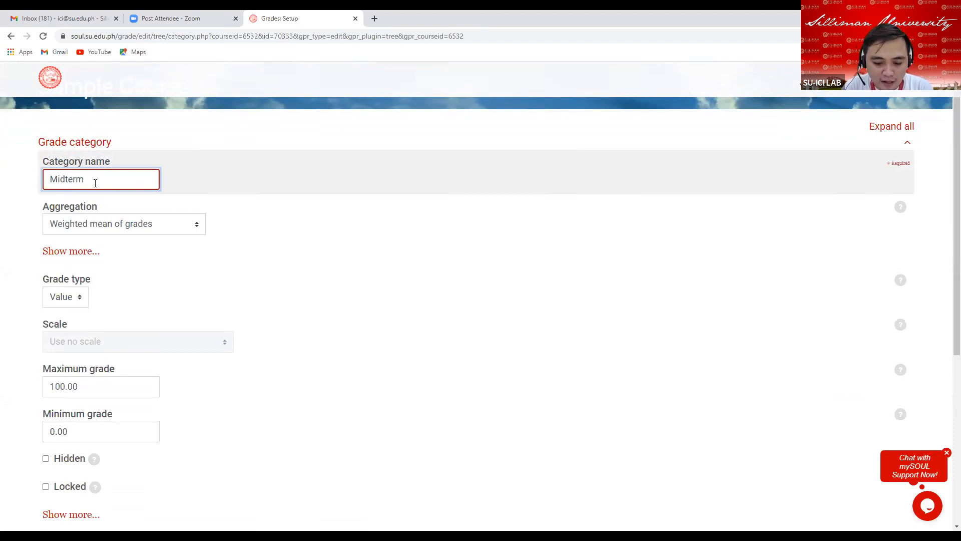
pyautogui.write(' Grade')
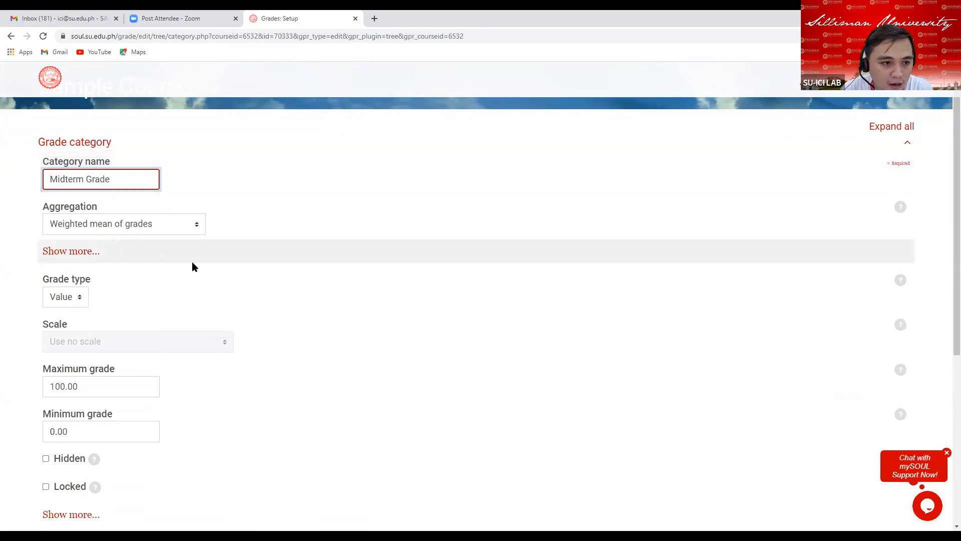
pyautogui.scroll(-1, 211, 238)
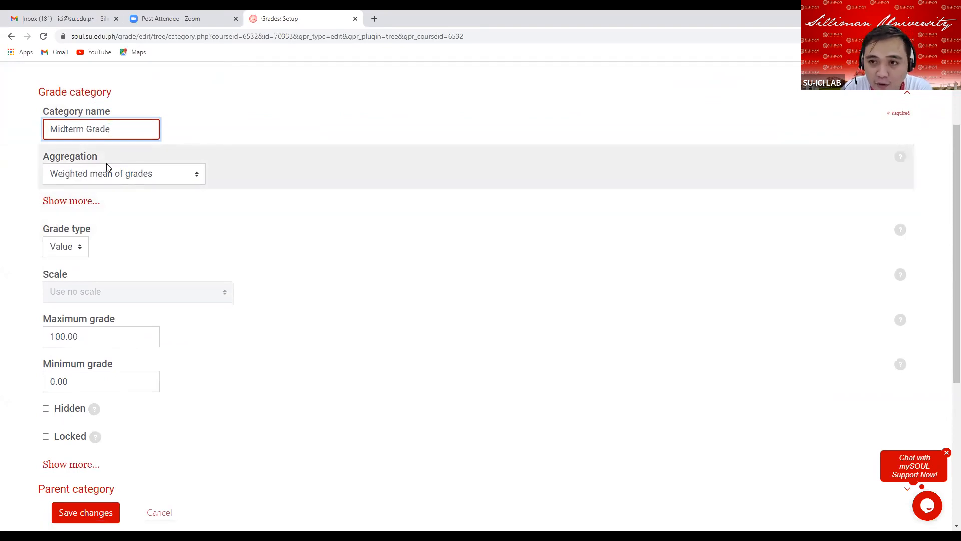
pyautogui.click(77, 204)
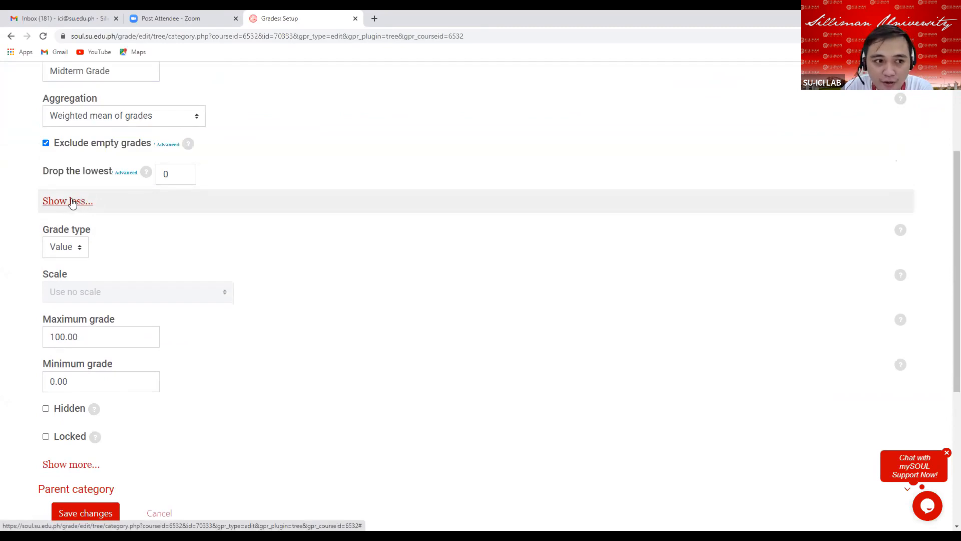
pyautogui.click(46, 144)
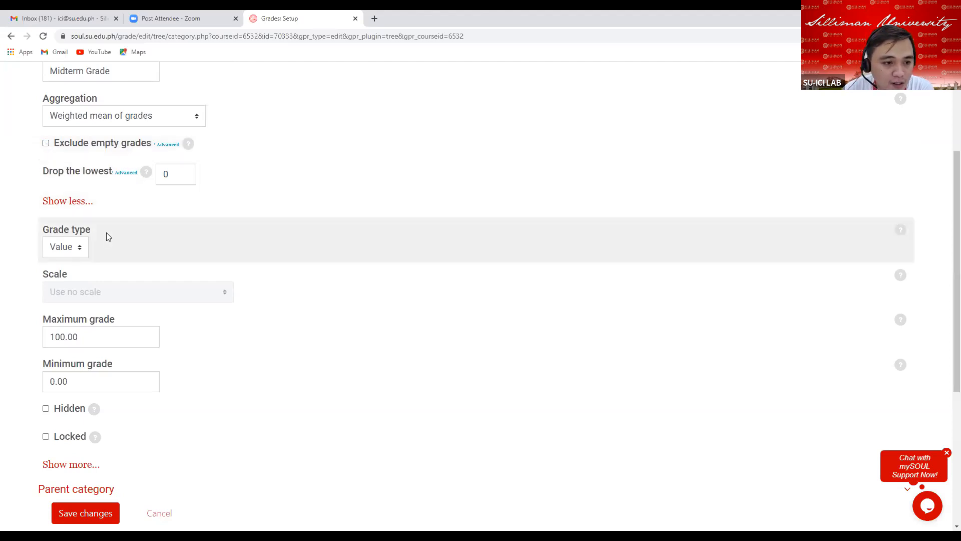
# Set the Midterm Grade category's grade display type to Real (letter) and save the changes.
pyautogui.scroll(-3, 106, 232)
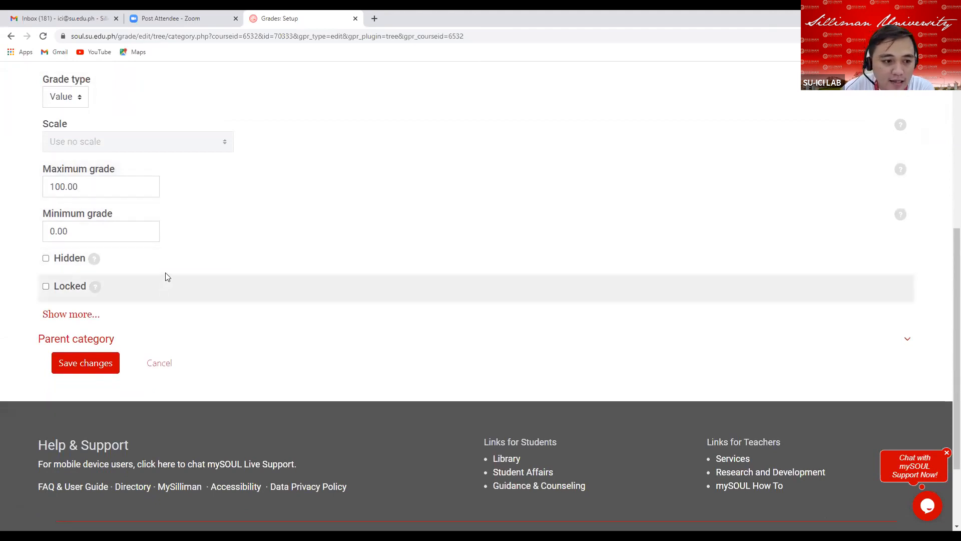
pyautogui.click(83, 321)
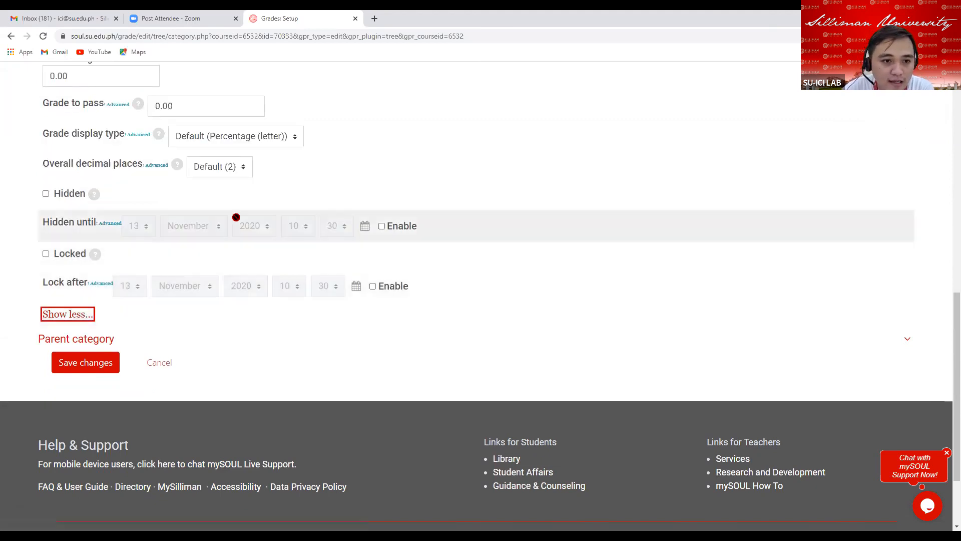
pyautogui.click(293, 137)
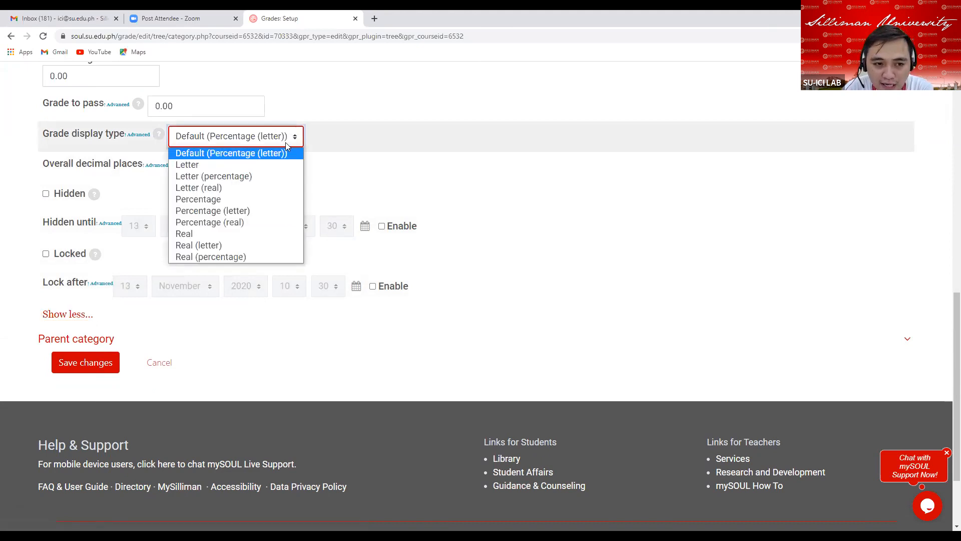
pyautogui.click(241, 246)
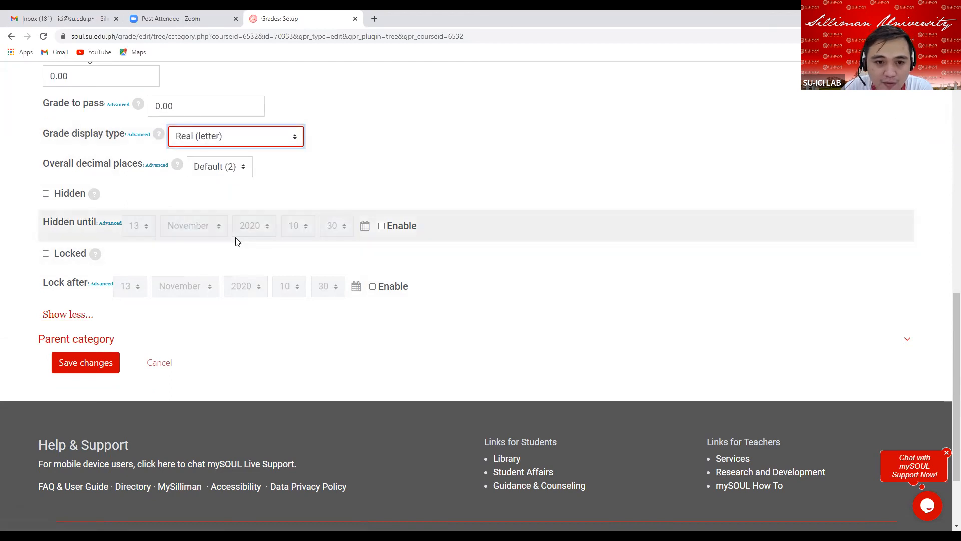
pyautogui.click(84, 364)
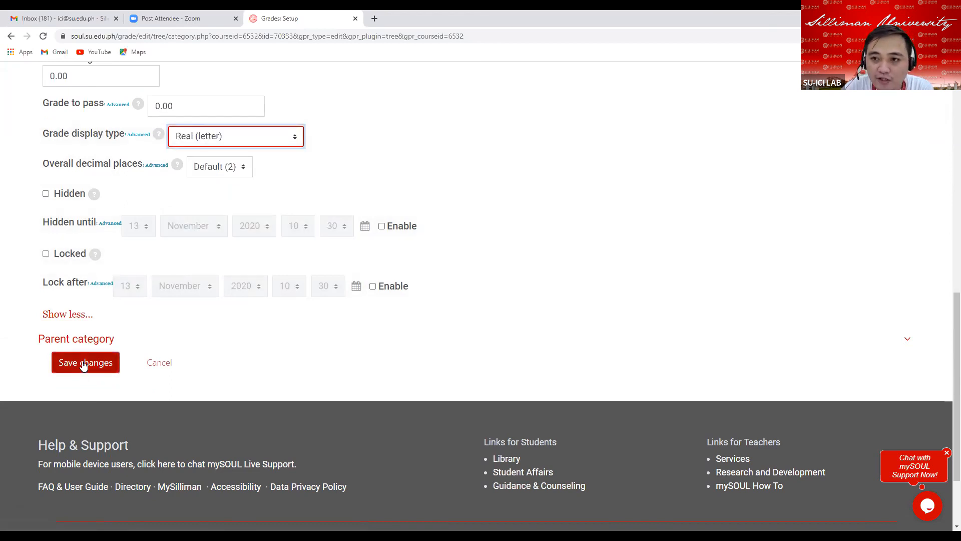
pyautogui.click(84, 364)
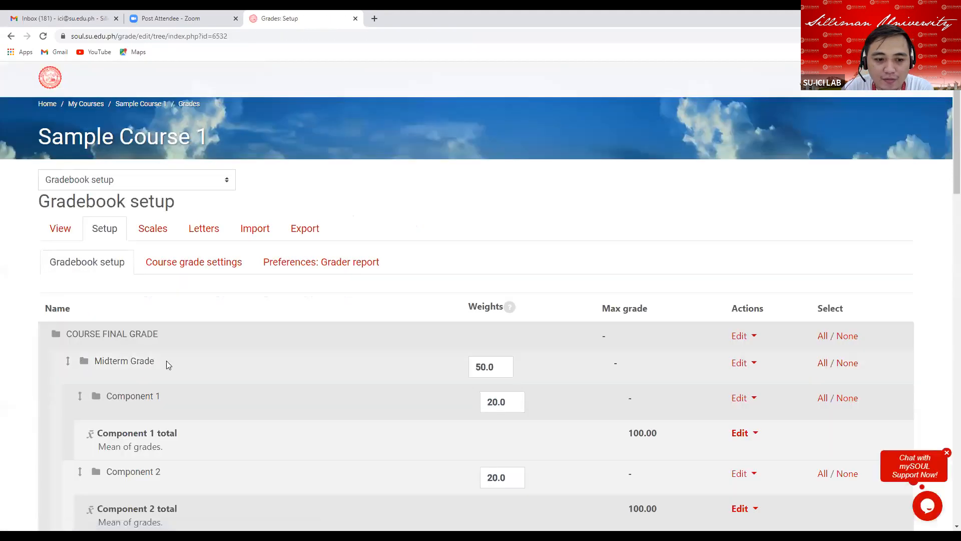
# Open the settings of the Term 2 category.
pyautogui.scroll(-2, 341, 333)
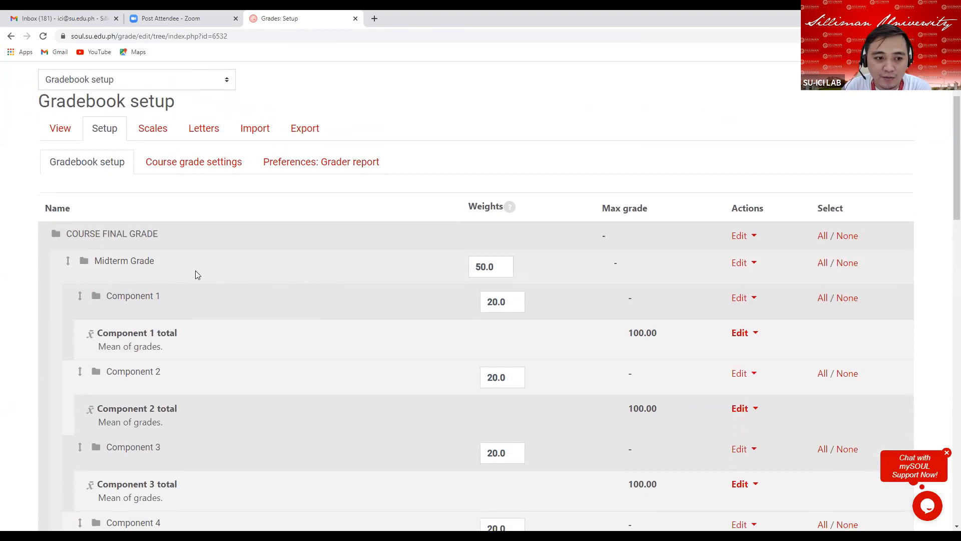
pyautogui.scroll(-7, 235, 266)
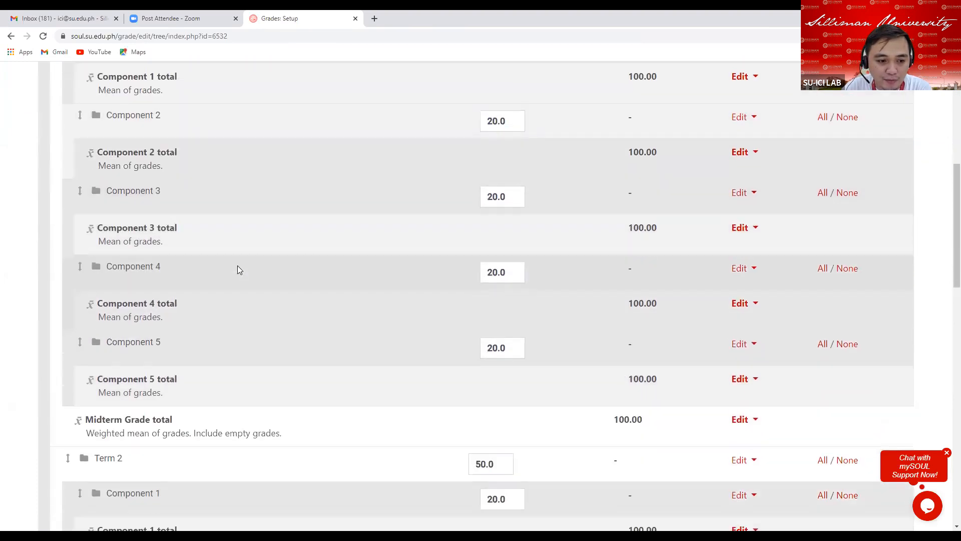
pyautogui.scroll(-4, 238, 269)
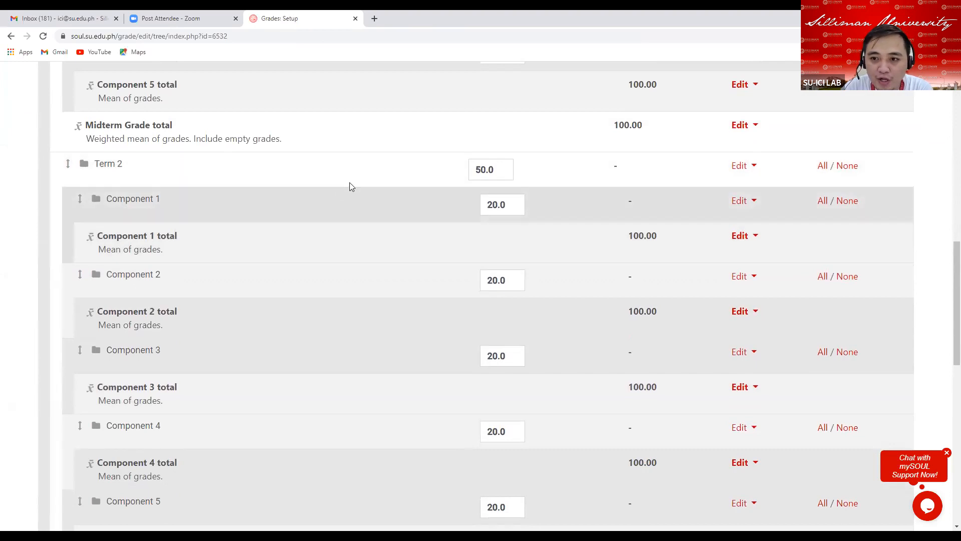
pyautogui.click(752, 167)
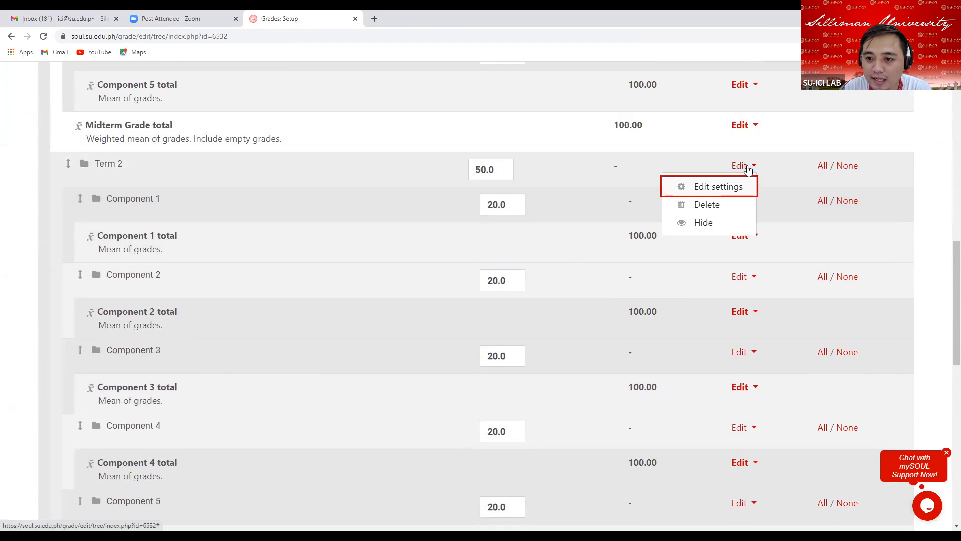
pyautogui.click(704, 187)
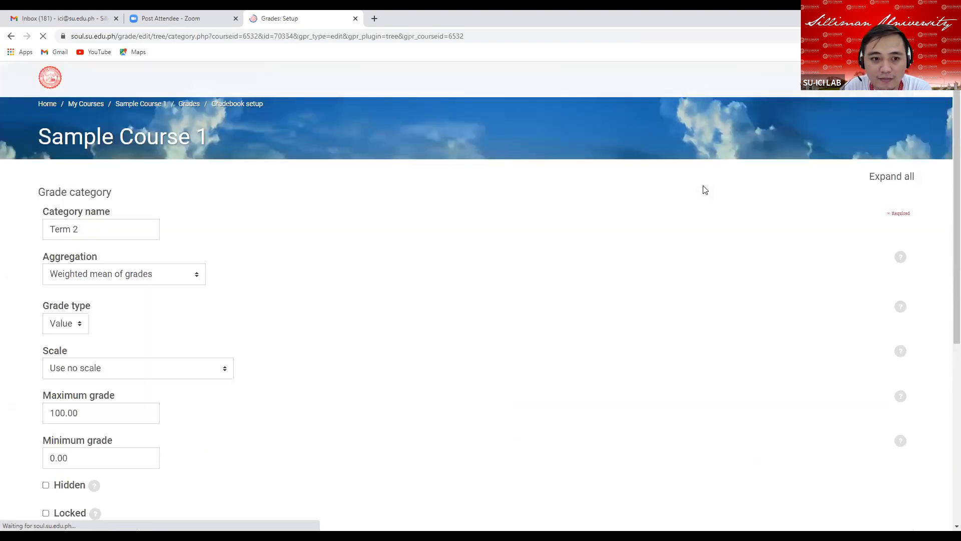
# Rename the Term 2 category to Final Grade and clear its Exclude empty grades option.
pyautogui.click(86, 230)
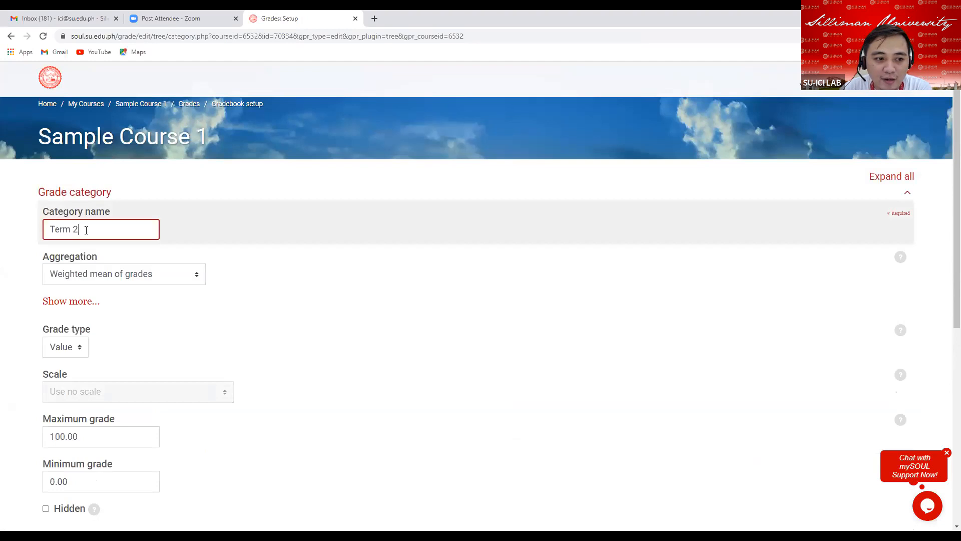
pyautogui.press('BackSpace')
pyautogui.press('BackSpace')
pyautogui.press('BackSpace')
pyautogui.press('BackSpace')
pyautogui.press('BackSpace')
pyautogui.press('BackSpace')
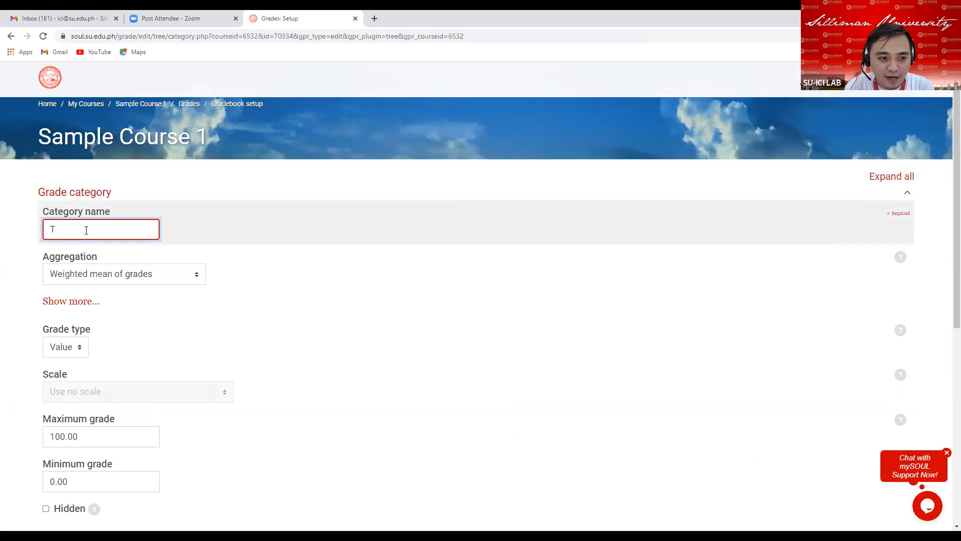
pyautogui.write('Fin')
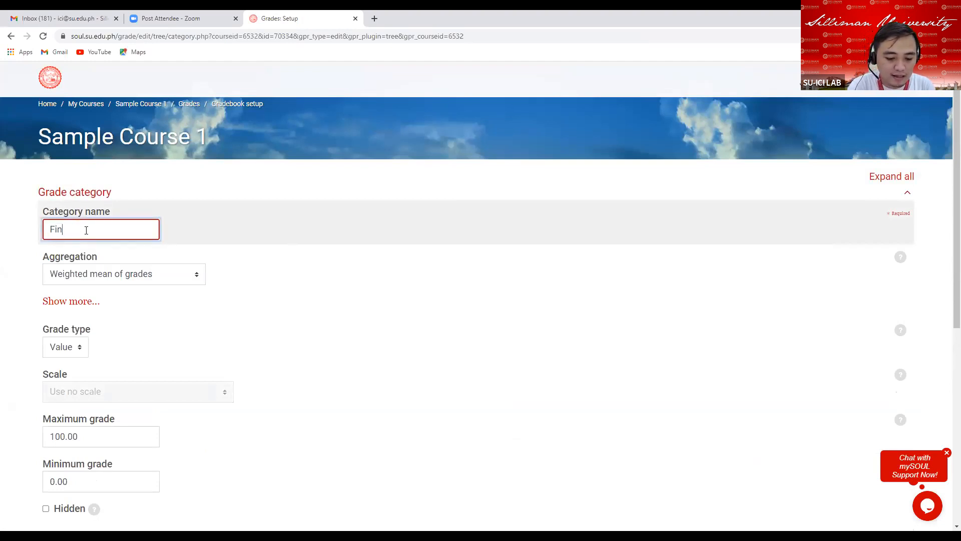
pyautogui.write('al Grade')
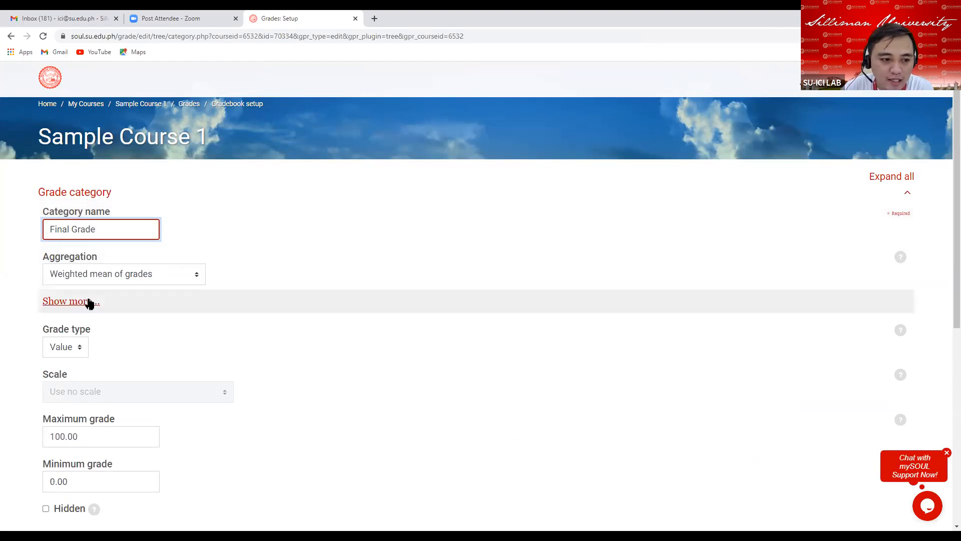
pyautogui.click(88, 301)
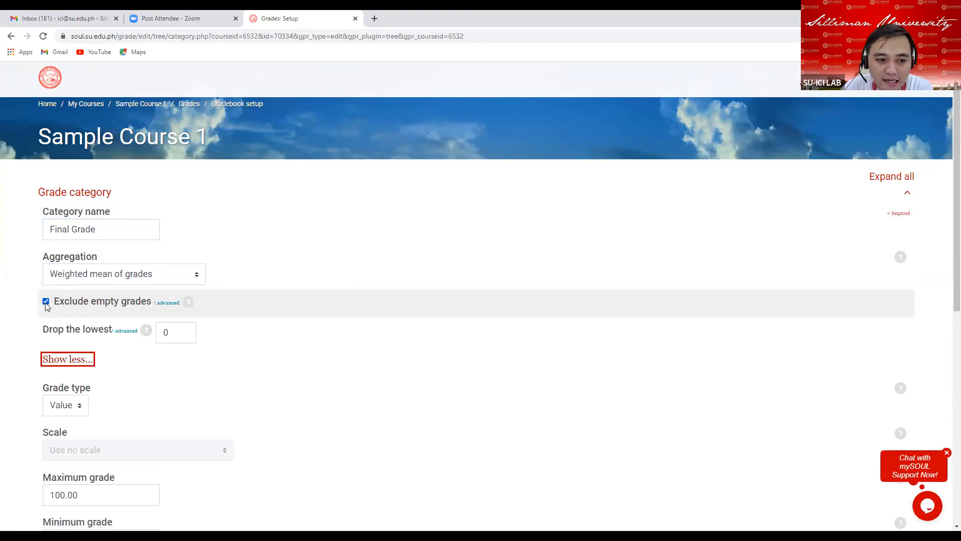
pyautogui.click(46, 301)
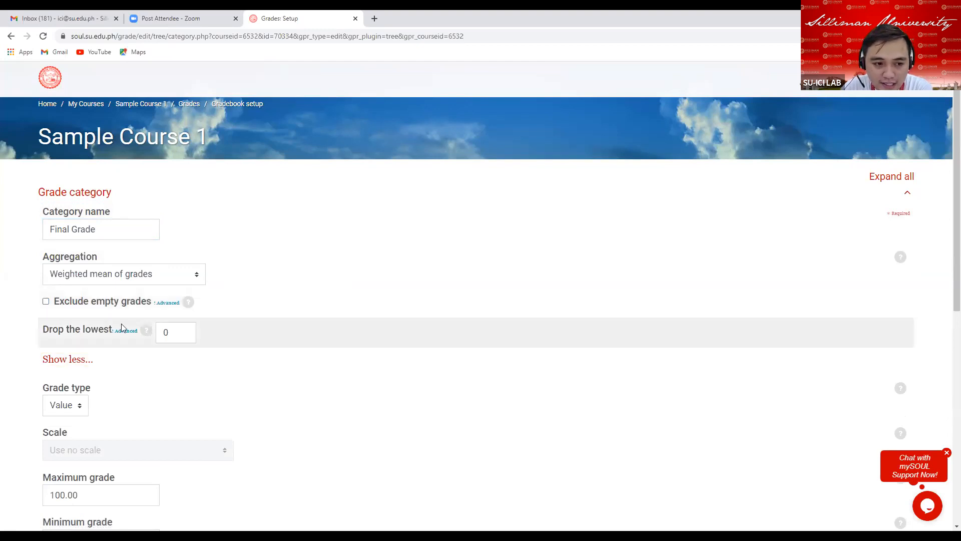
# Set the Final Grade category's grade display type to Real (letter) and save the changes.
pyautogui.scroll(-7, 92, 328)
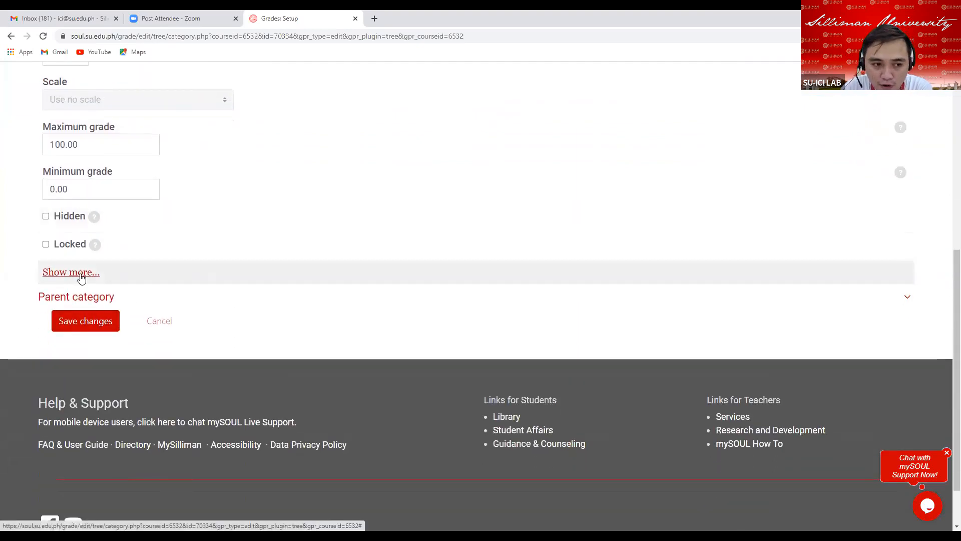
pyautogui.click(81, 277)
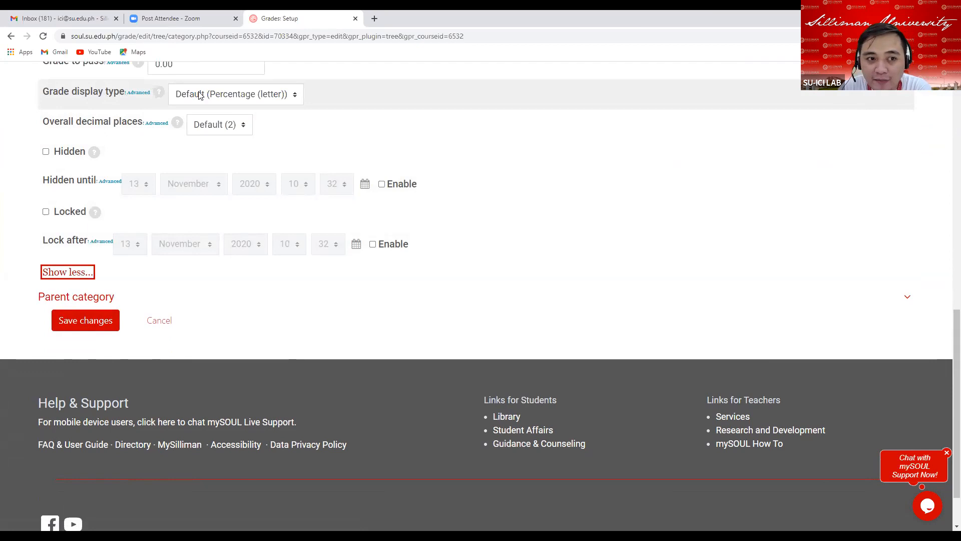
pyautogui.click(247, 95)
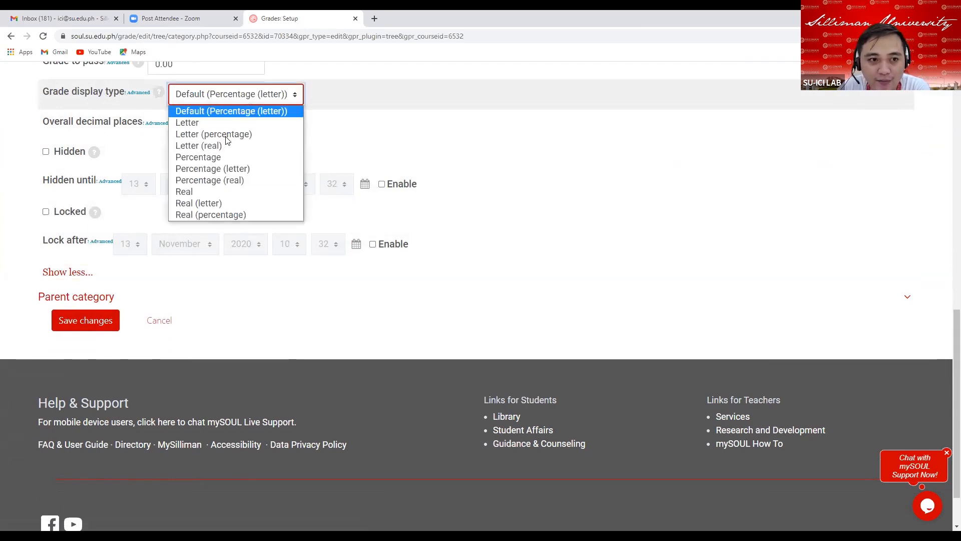
pyautogui.click(218, 204)
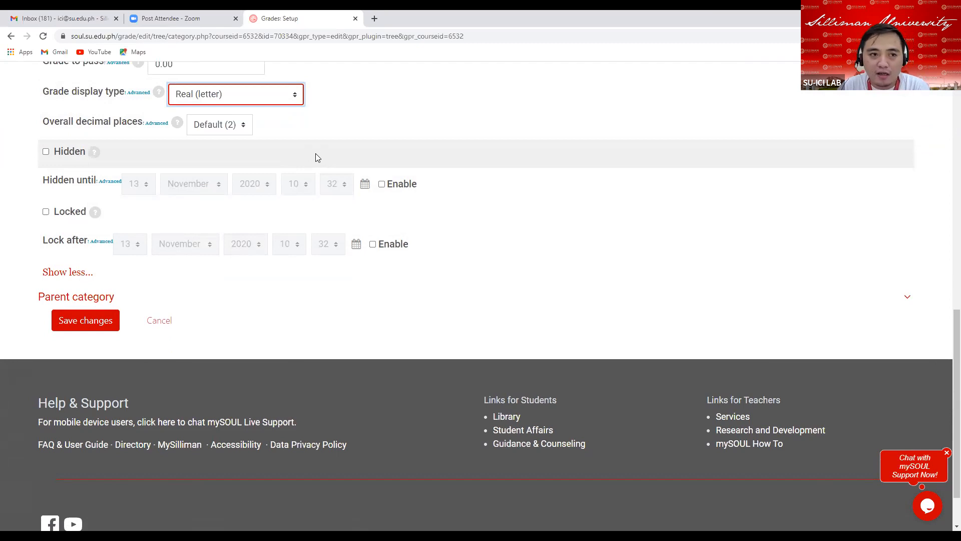
pyautogui.click(89, 321)
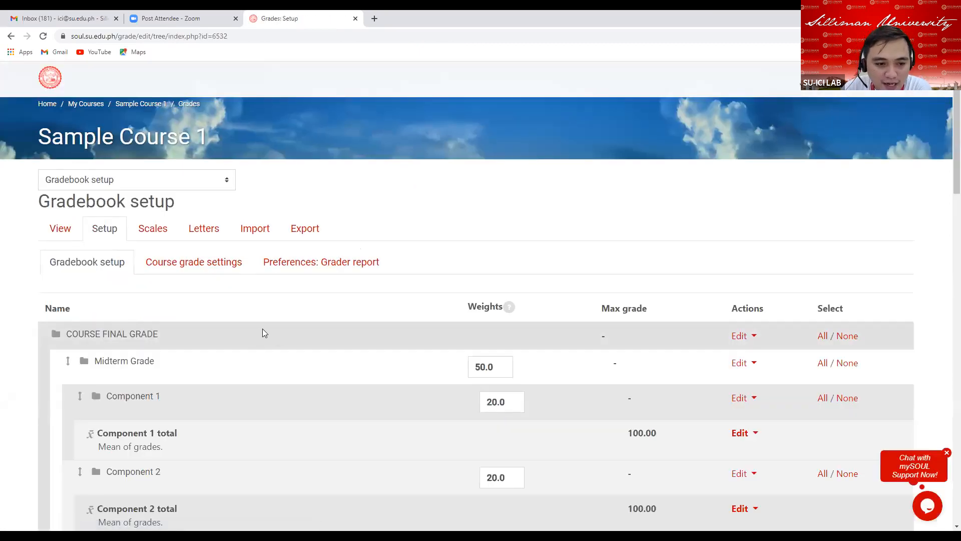
# Review the Midterm Grade and Final Grade category names in the gradebook setup table.
pyautogui.scroll(-2, 258, 325)
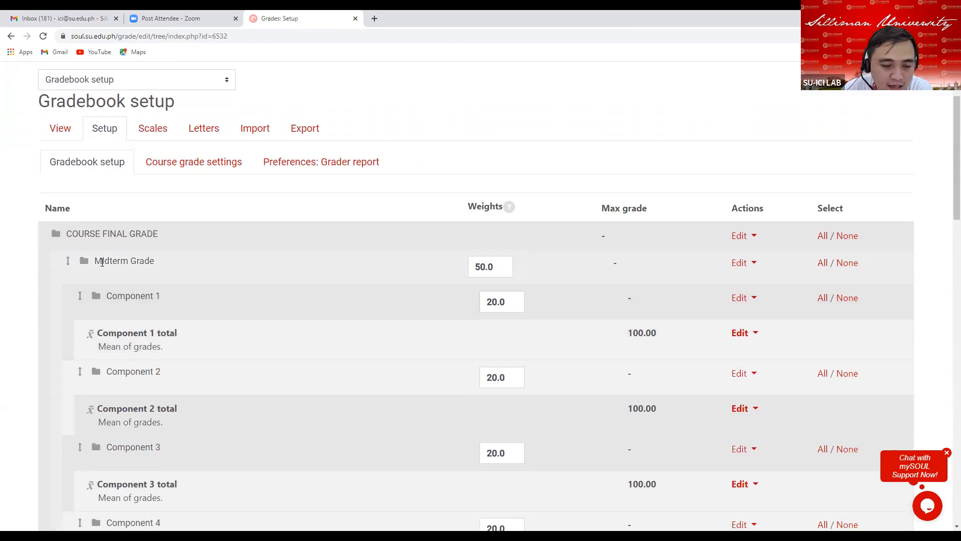
pyautogui.moveTo(94, 261); pyautogui.dragTo(173, 266)
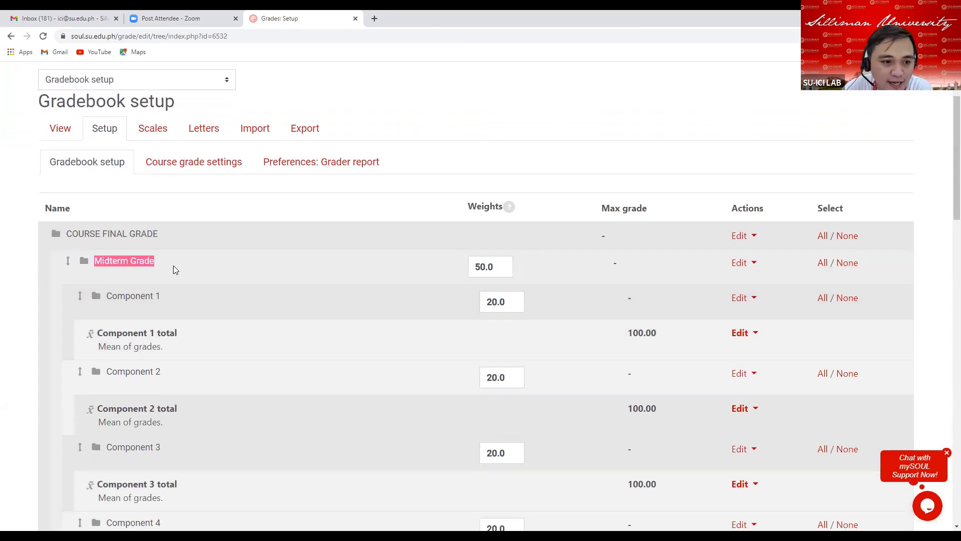
pyautogui.scroll(-10, 316, 288)
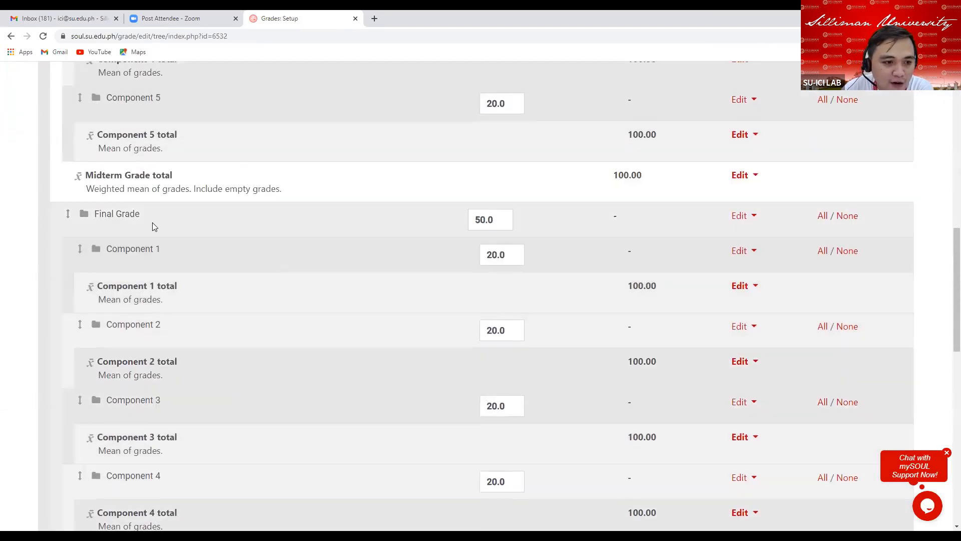
pyautogui.moveTo(94, 212); pyautogui.dragTo(138, 213)
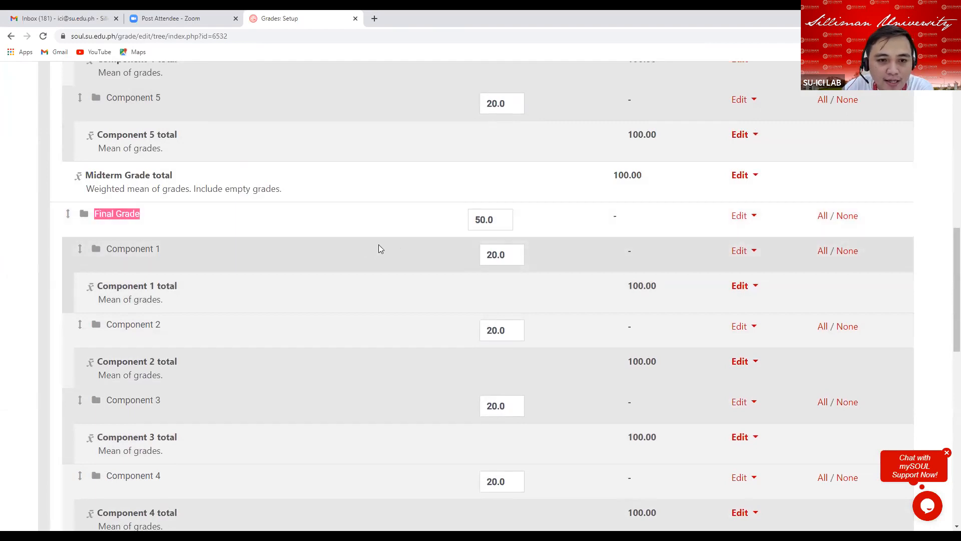
pyautogui.scroll(10, 378, 244)
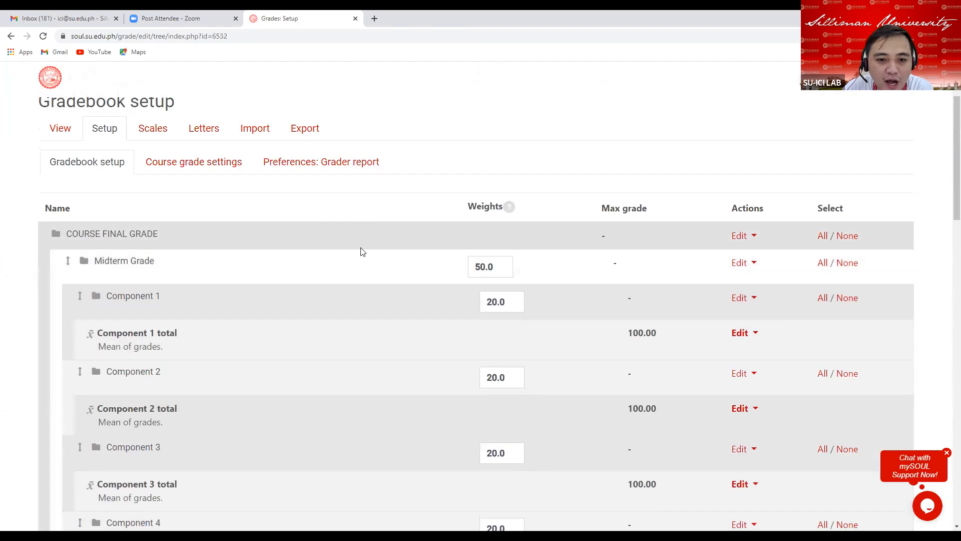
# Set the Midterm Grade category's weight to 40 in the gradebook setup table.
pyautogui.scroll(-2, 361, 250)
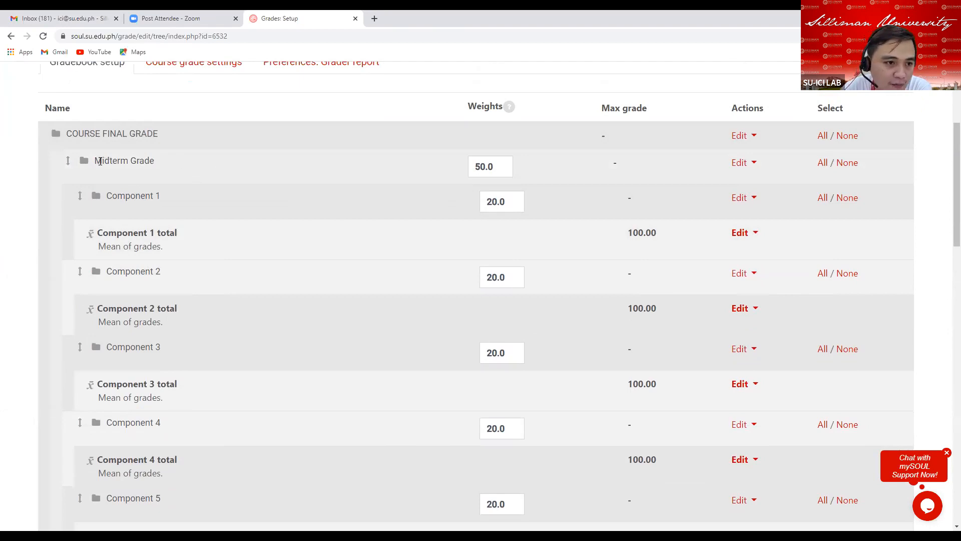
pyautogui.click(490, 173)
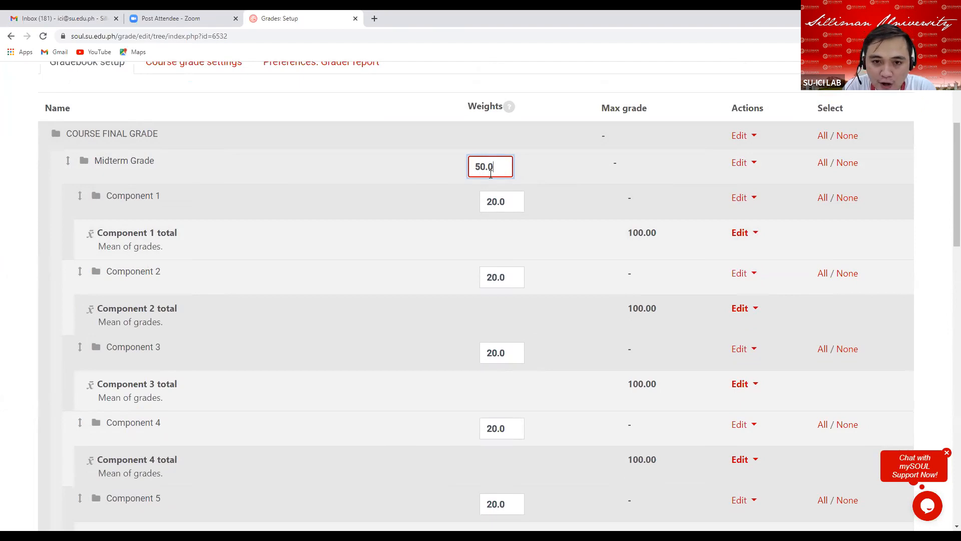
pyautogui.press('BackSpace')
pyautogui.press('BackSpace')
pyautogui.press('BackSpace')
pyautogui.press('BackSpace')
pyautogui.write('40')
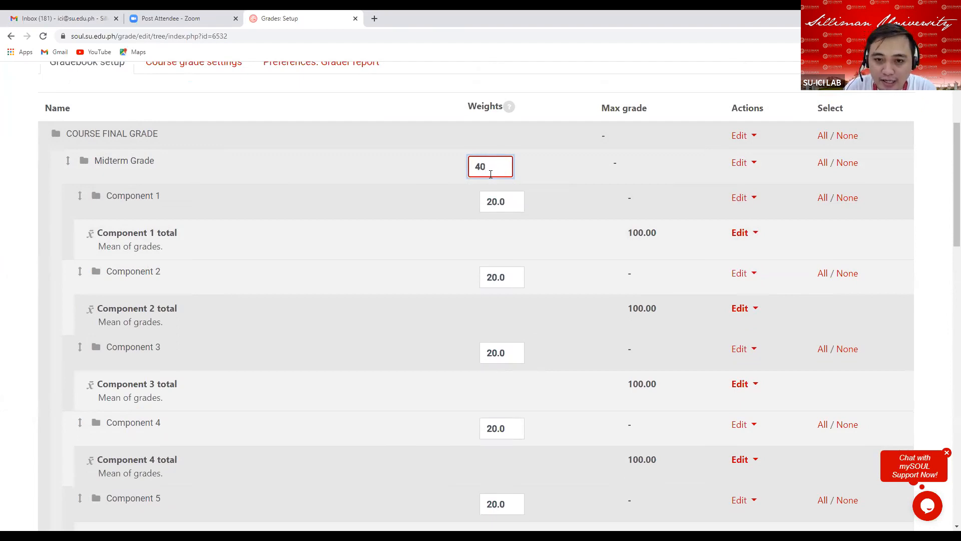
pyautogui.press('Return')
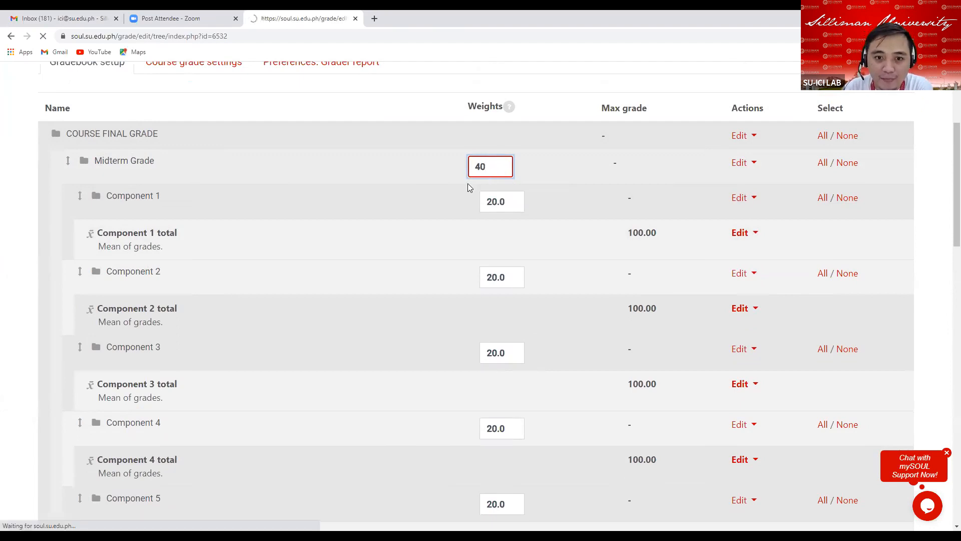
# Set the Final Grade category's weight to 60 in the gradebook setup table.
pyautogui.scroll(-2, 353, 346)
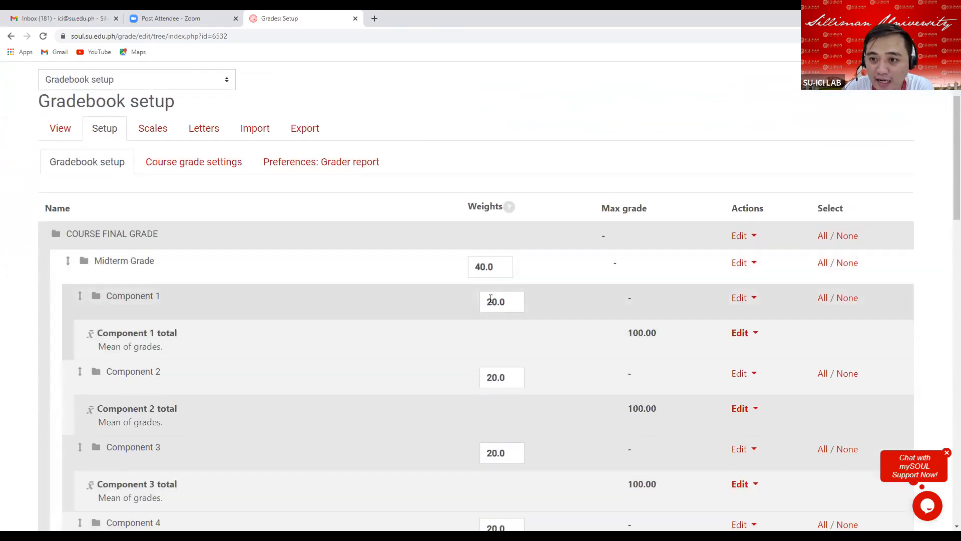
pyautogui.scroll(-10, 464, 335)
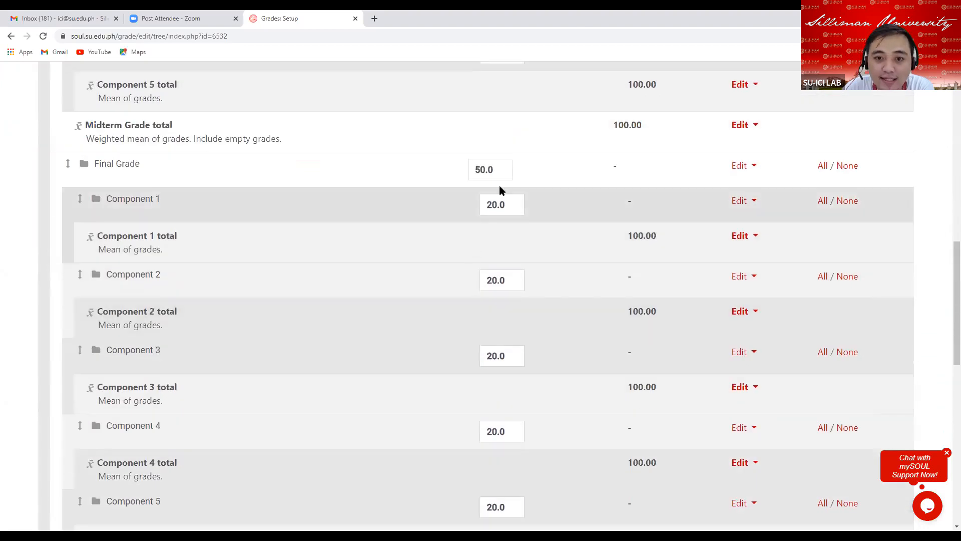
pyautogui.click(502, 171)
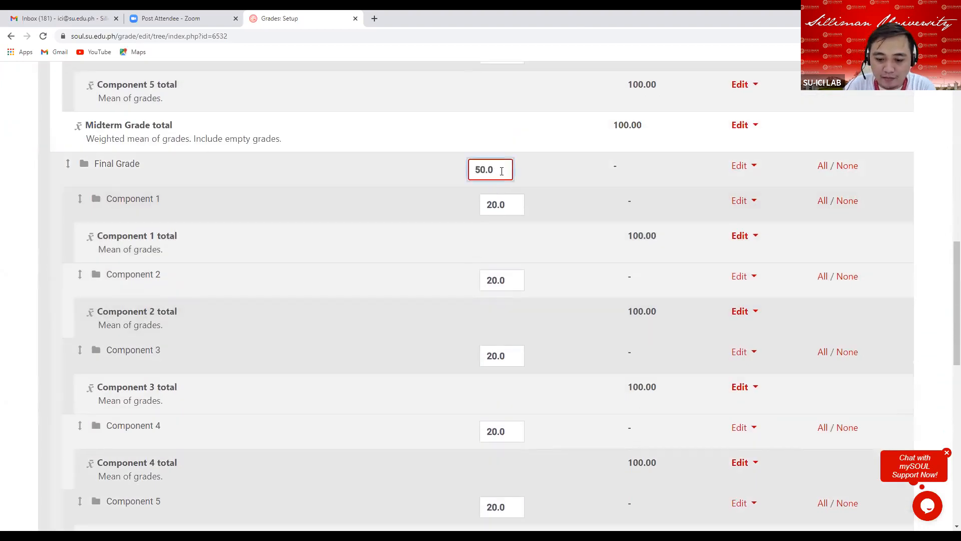
pyautogui.press('BackSpace')
pyautogui.press('BackSpace')
pyautogui.press('BackSpace')
pyautogui.press('BackSpace')
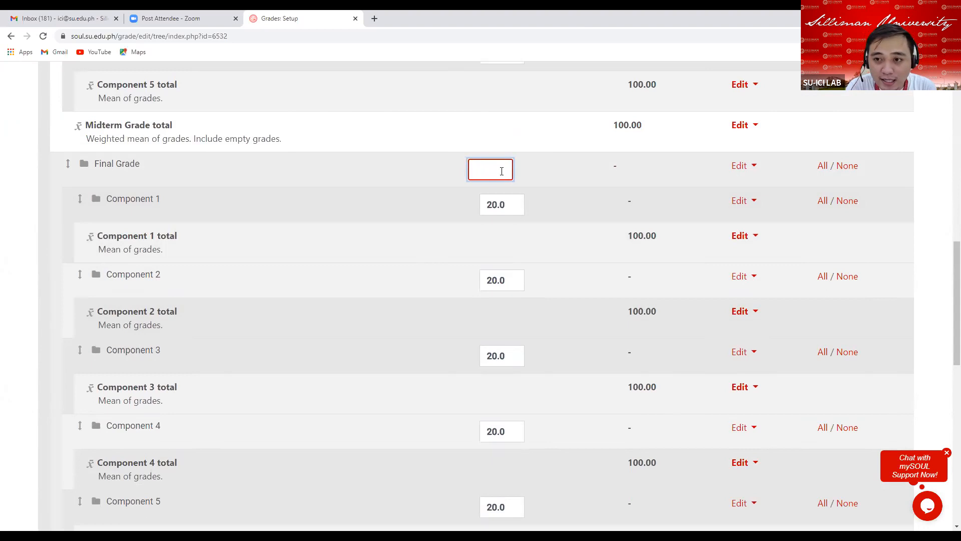
pyautogui.write('60')
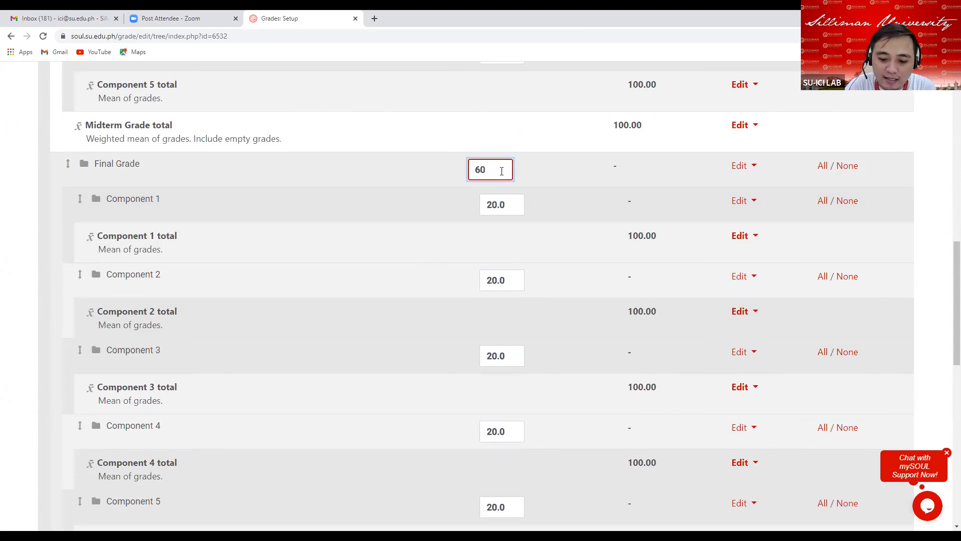
pyautogui.press('Return')
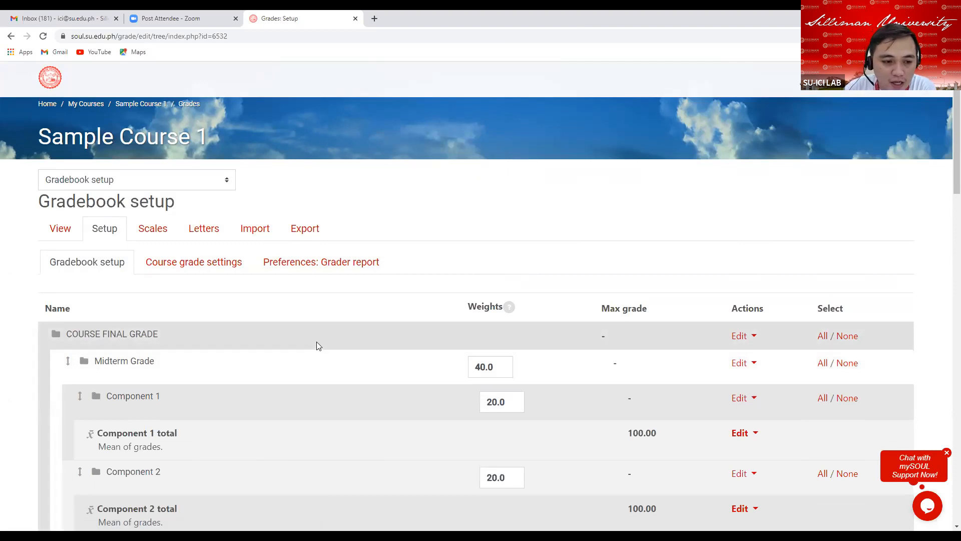
# Open the settings of the Component 1 category under Midterm Grade.
pyautogui.scroll(-4, 319, 340)
pyautogui.scroll(-2, 319, 340)
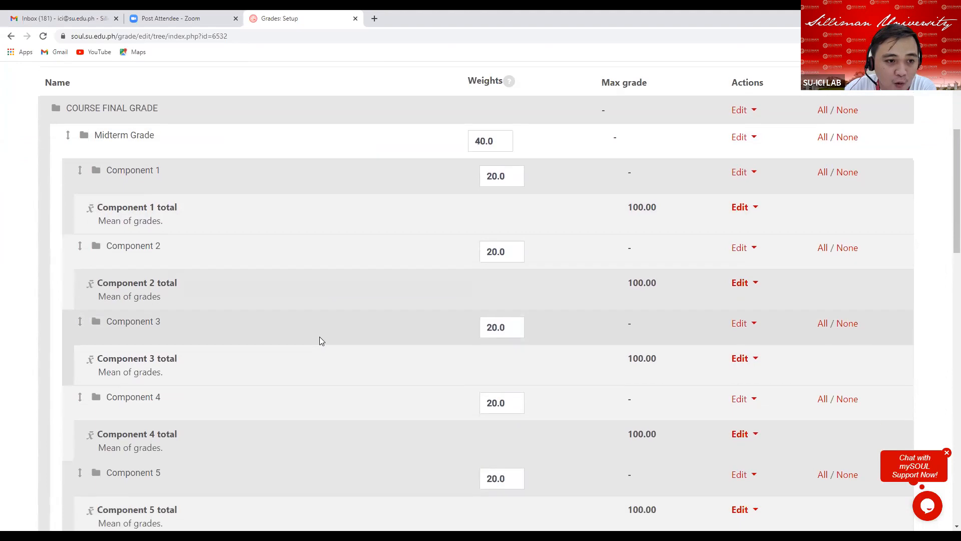
pyautogui.scroll(1, 321, 335)
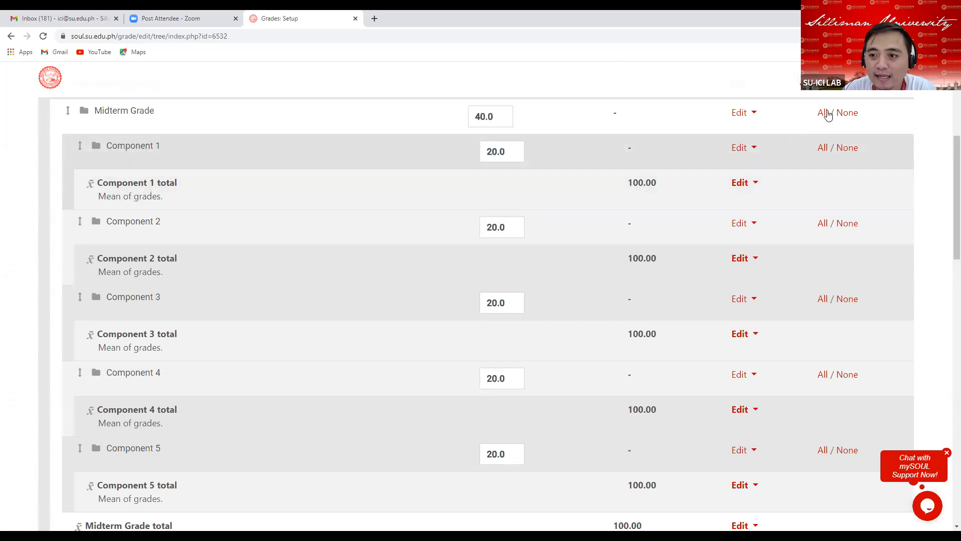
pyautogui.click(750, 150)
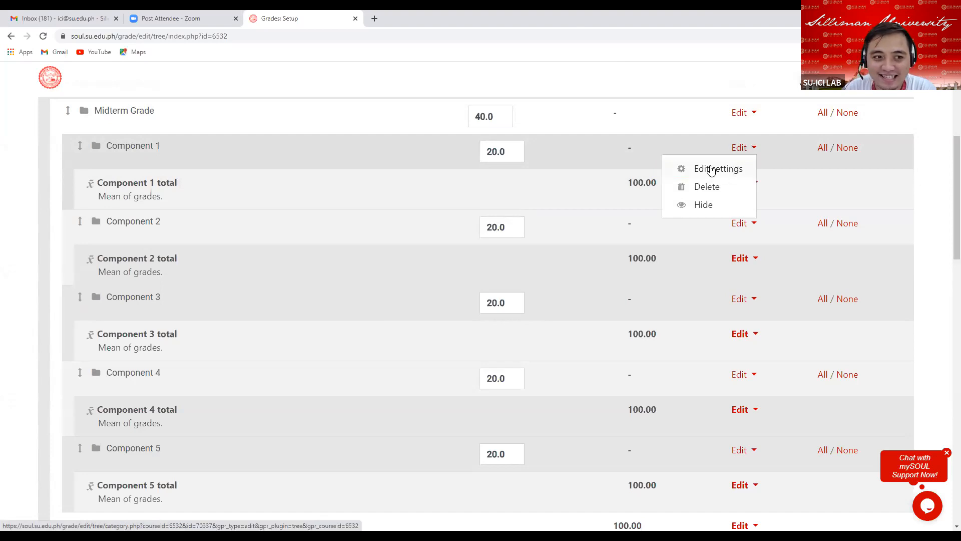
pyautogui.click(711, 169)
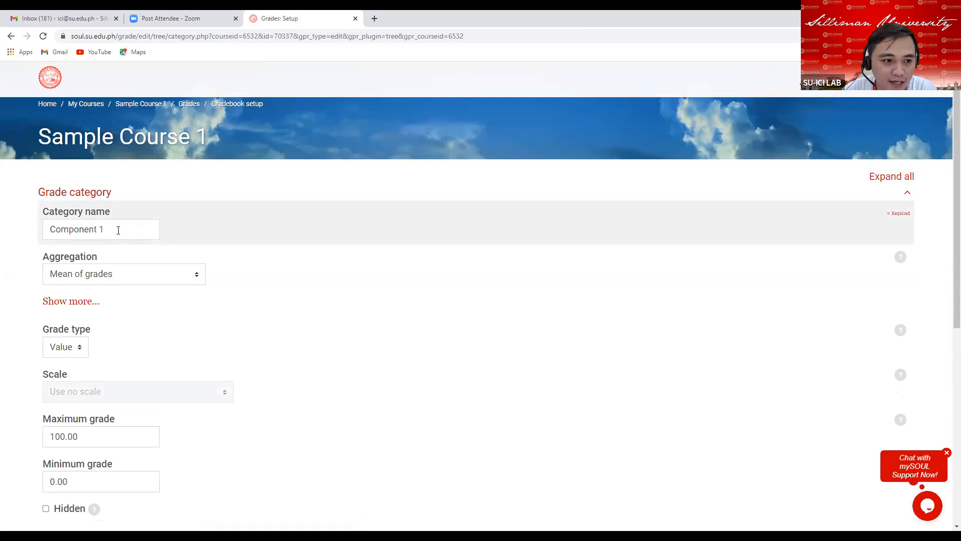
# Rename the Component 1 category to Midterm Quizzes.
pyautogui.click(118, 230)
pyautogui.press('BackSpace')
pyautogui.press('BackSpace')
pyautogui.press('BackSpace')
pyautogui.press('BackSpace')
pyautogui.press('BackSpace')
pyautogui.press('BackSpace')
pyautogui.press('BackSpace')
pyautogui.press('BackSpace')
pyautogui.press('BackSpace')
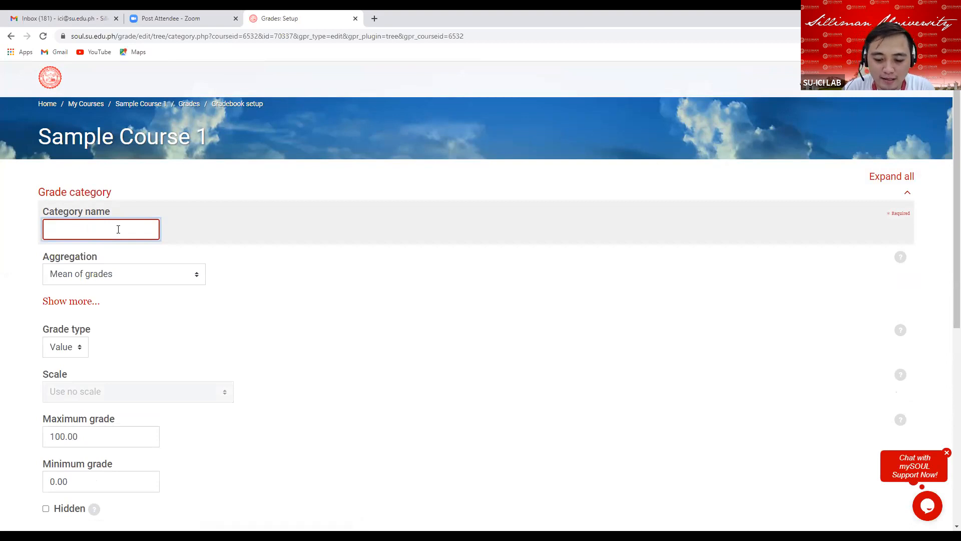
pyautogui.write('Midterm')
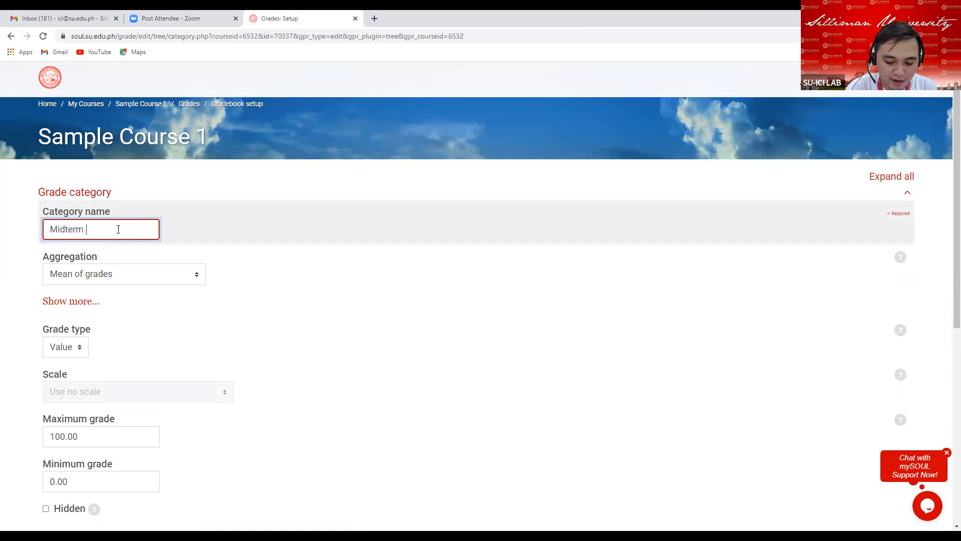
pyautogui.write(' Quiz')
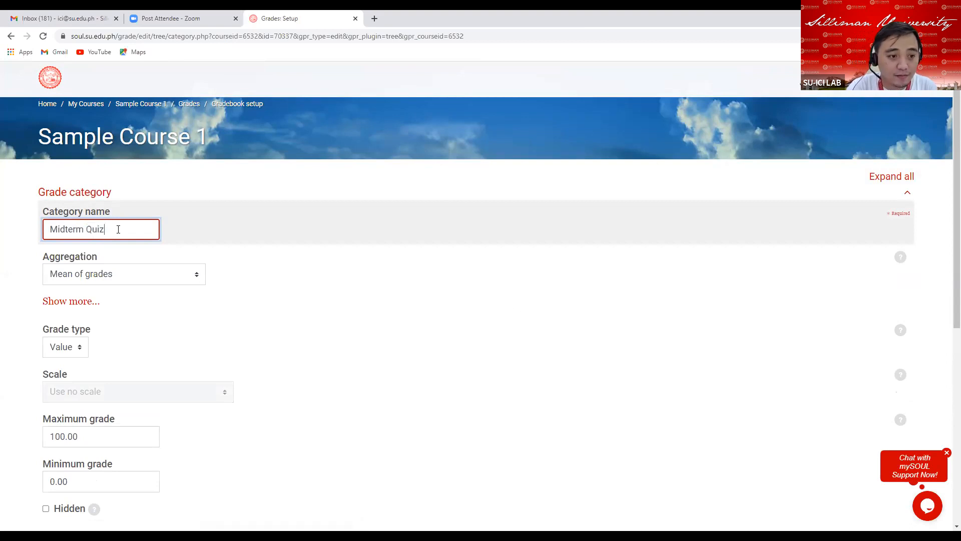
pyautogui.write('zes')
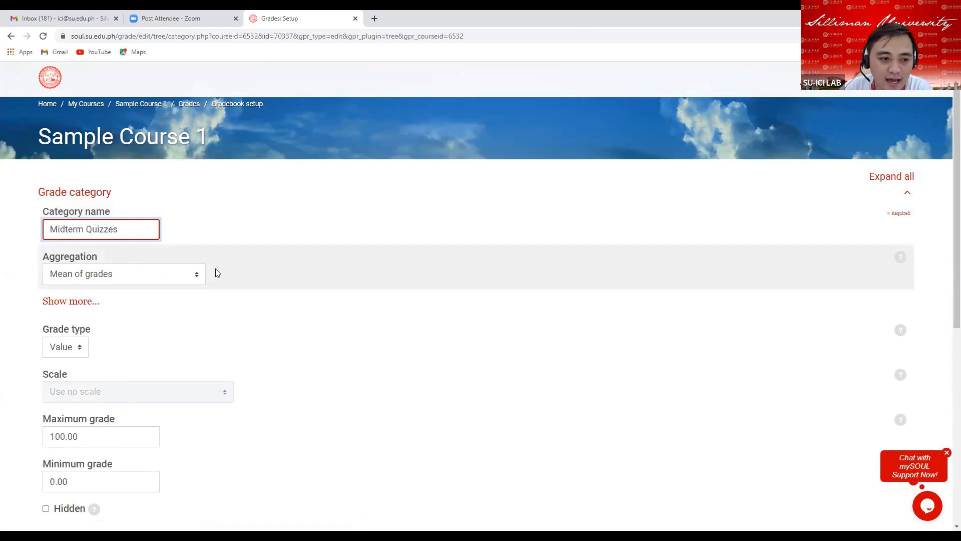
# Set the category's aggregation to Simple weighted mean of grades and clear its Exclude empty grades option.
pyautogui.scroll(-1, 171, 244)
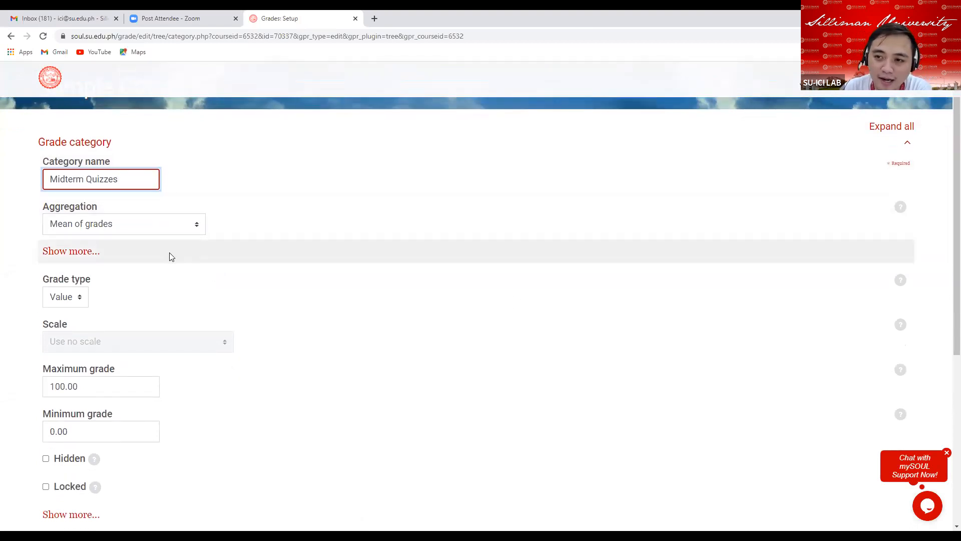
pyautogui.click(196, 226)
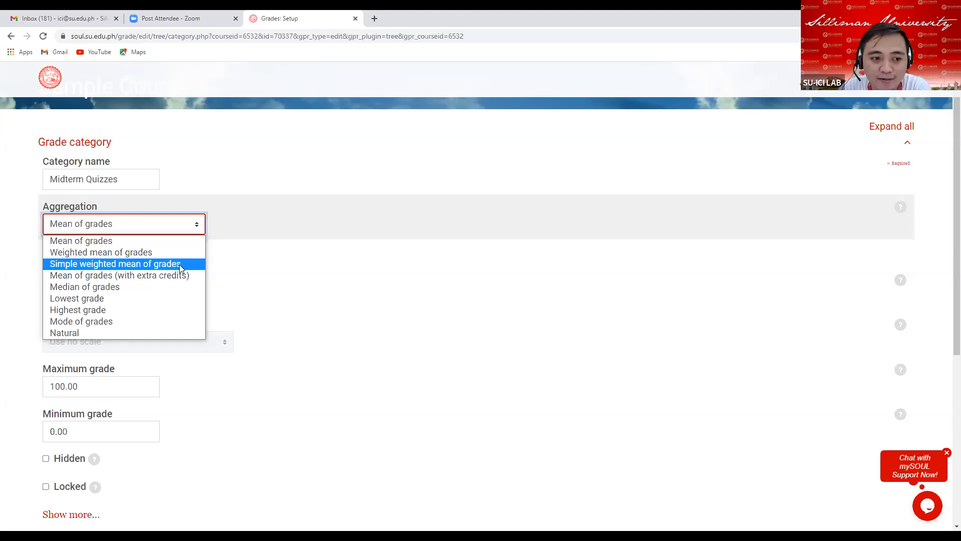
pyautogui.click(180, 263)
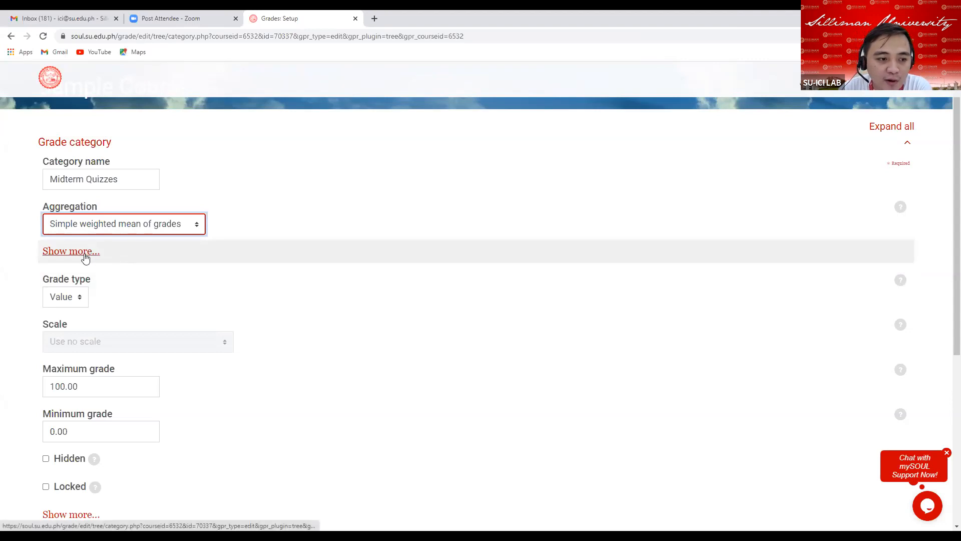
pyautogui.click(82, 255)
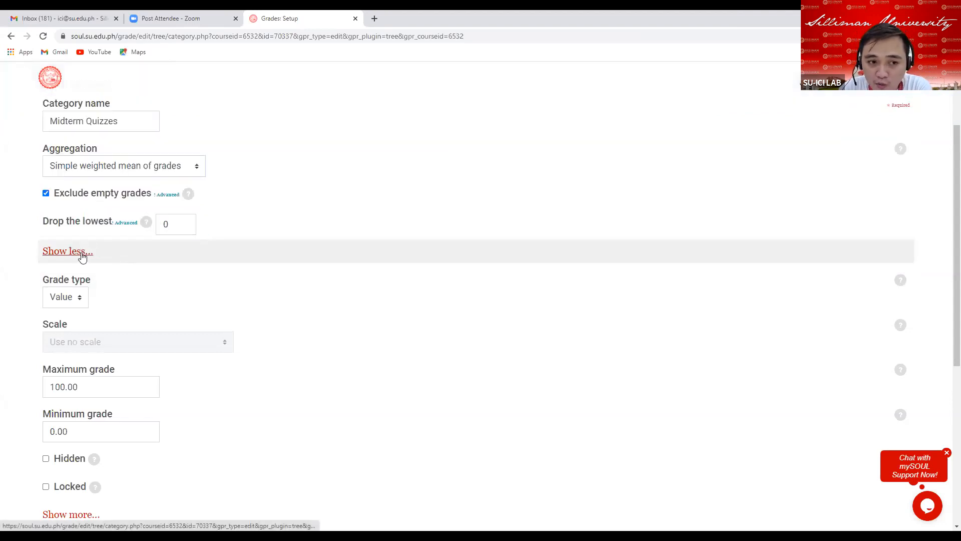
pyautogui.click(46, 194)
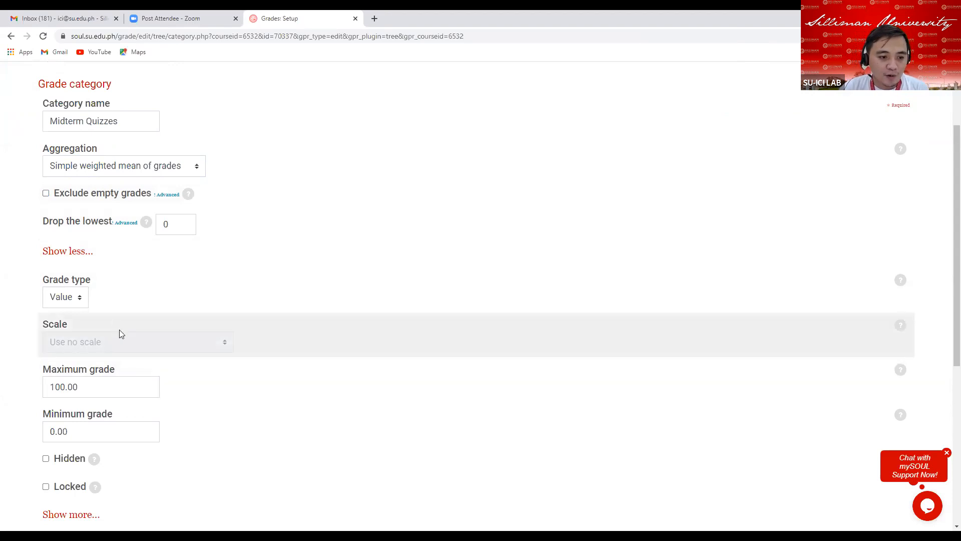
# Set the Midterm Quizzes category's maximum grade to 15.
pyautogui.scroll(-2, 117, 331)
pyautogui.click(90, 289)
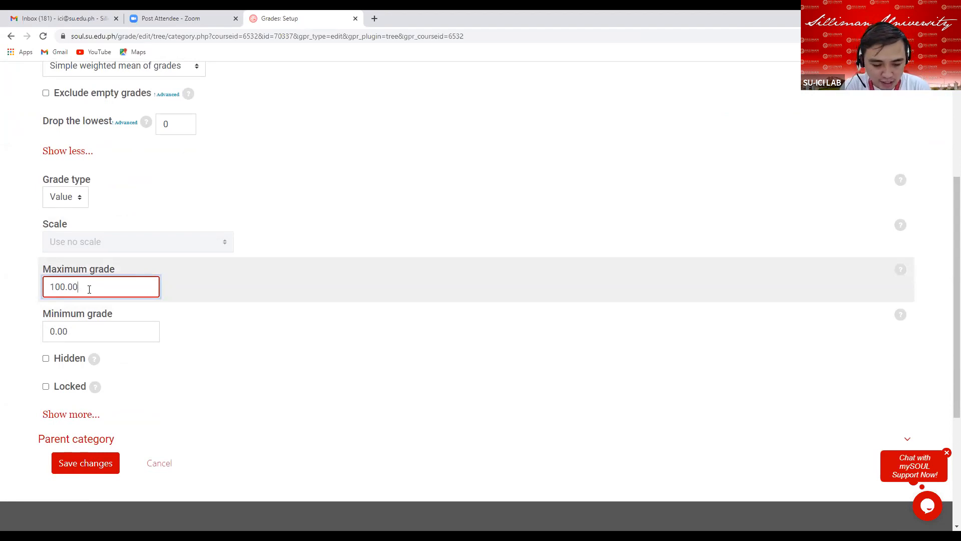
pyautogui.write('15')
pyautogui.press('BackSpace')
pyautogui.hotkey('ctrl', 'a')
pyautogui.press('BackSpace')
pyautogui.write('15')
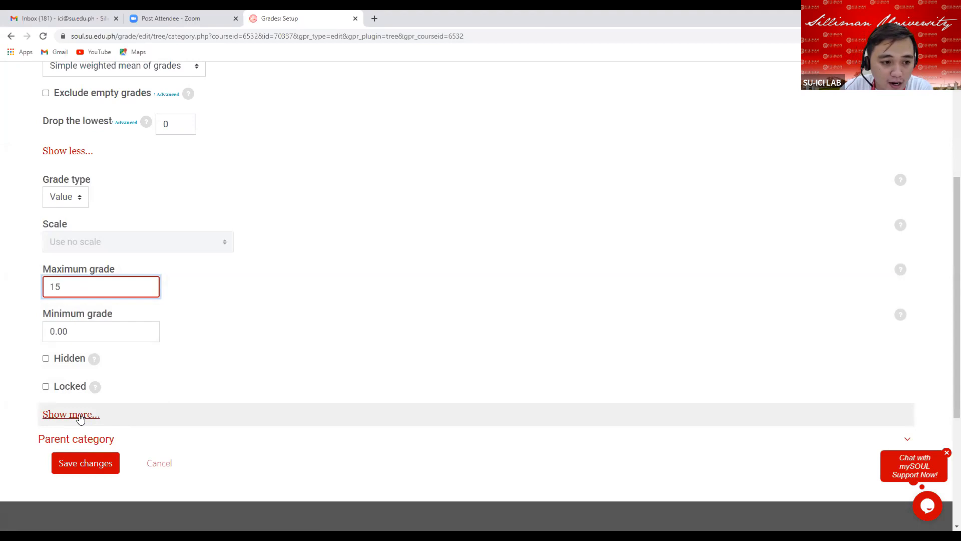
# Set the Midterm Quizzes category's grade display type to Real.
pyautogui.click(75, 415)
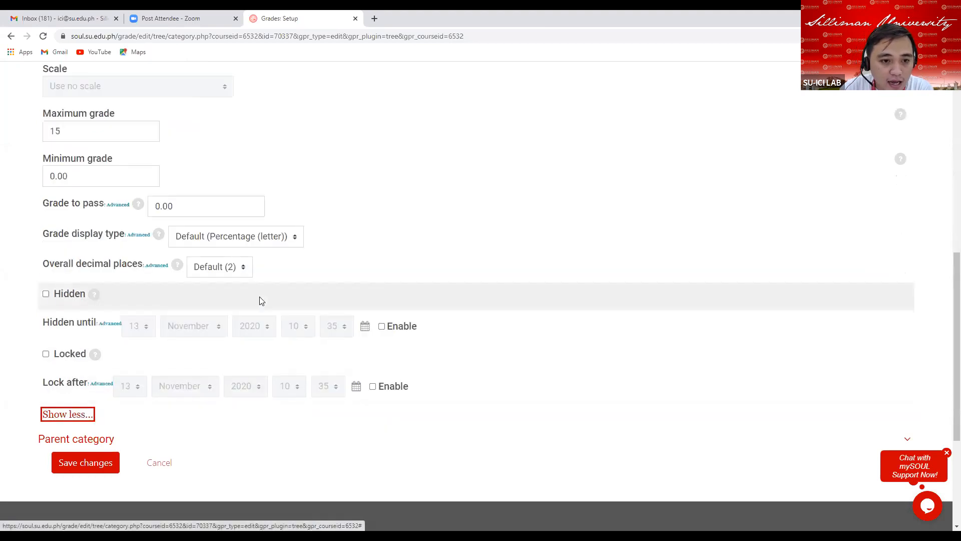
pyautogui.click(286, 238)
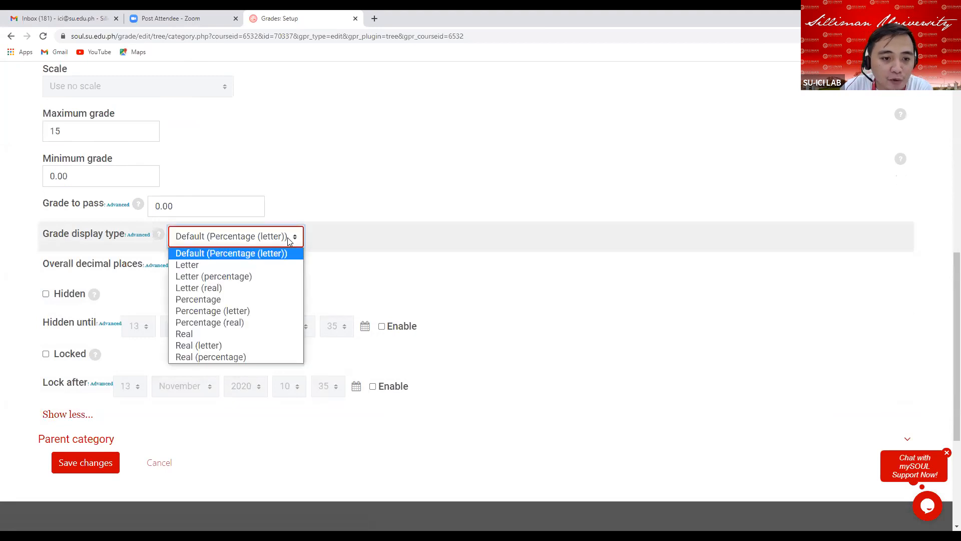
pyautogui.click(231, 334)
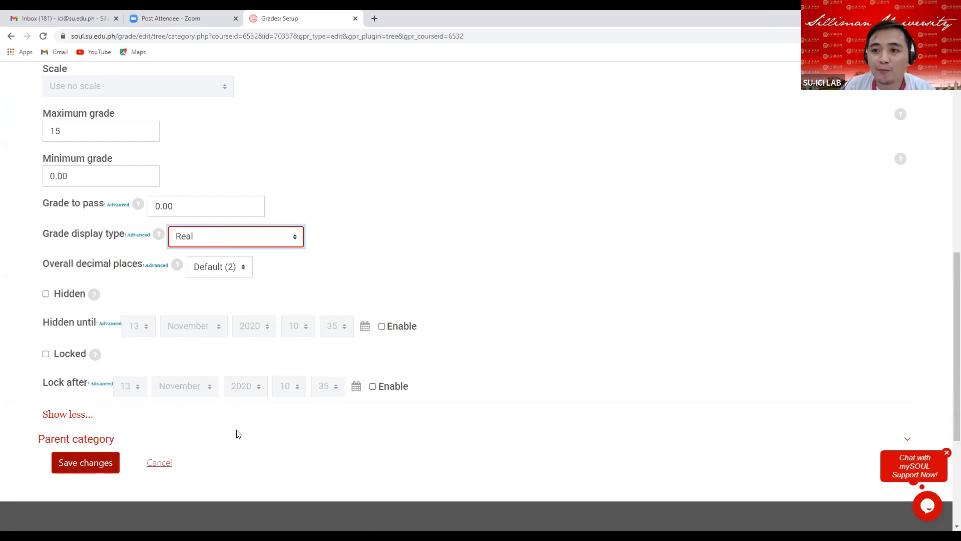
# Review the Midterm Quizzes category settings throughout the edit form.
pyautogui.scroll(1, 440, 295)
pyautogui.scroll(7, 433, 259)
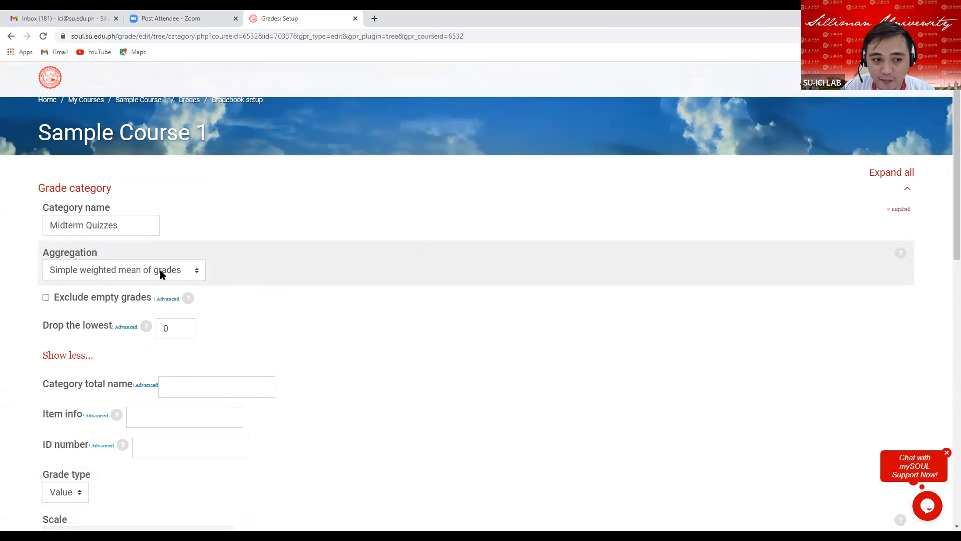
pyautogui.scroll(-4, 154, 289)
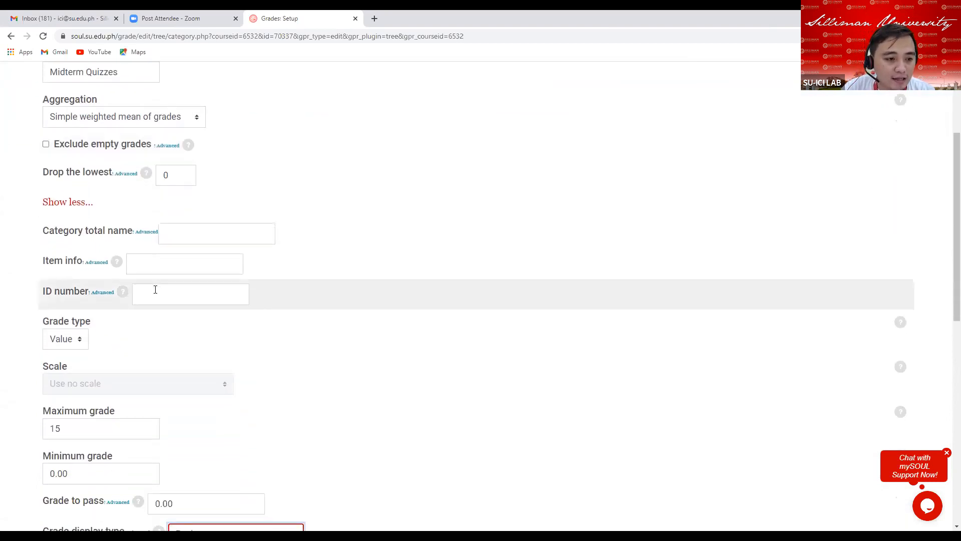
pyautogui.scroll(2, 122, 236)
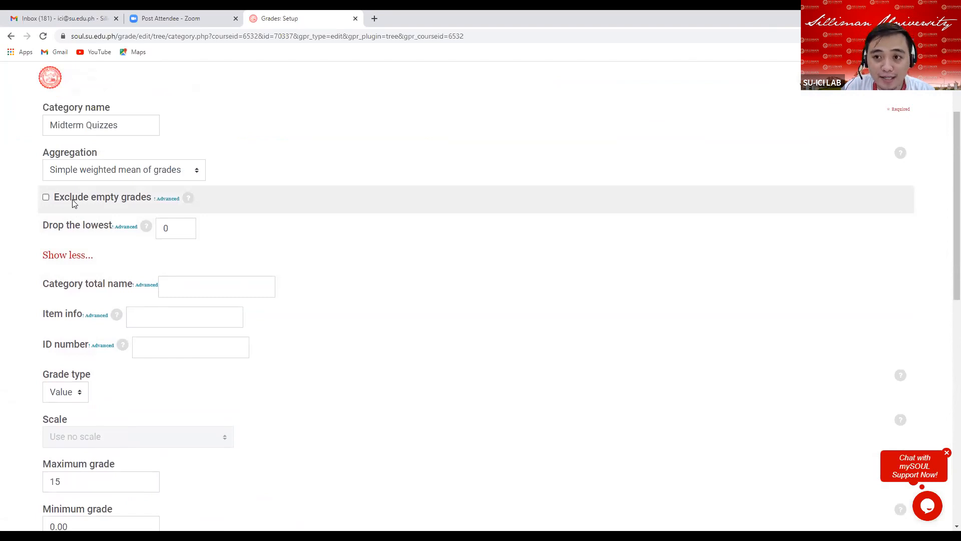
pyautogui.scroll(-4, 118, 268)
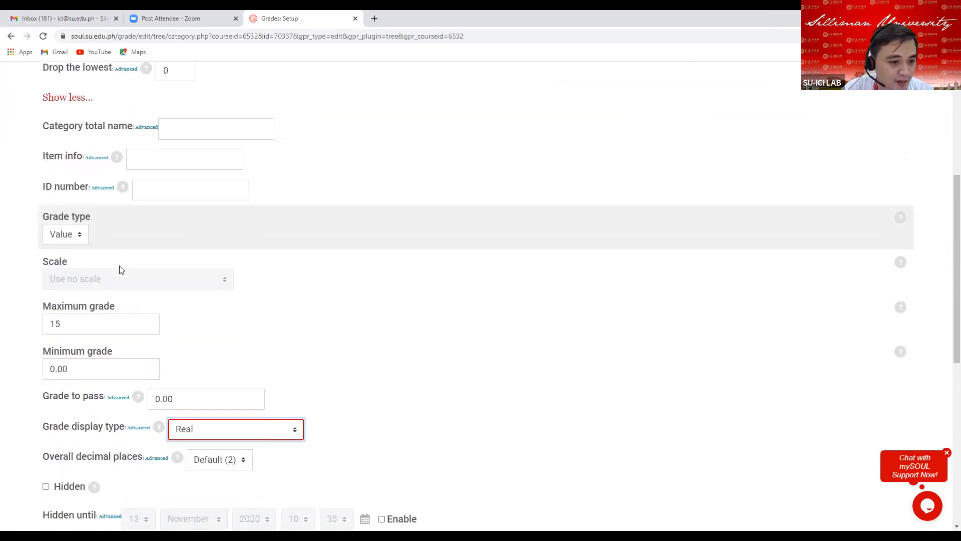
pyautogui.scroll(-1, 119, 270)
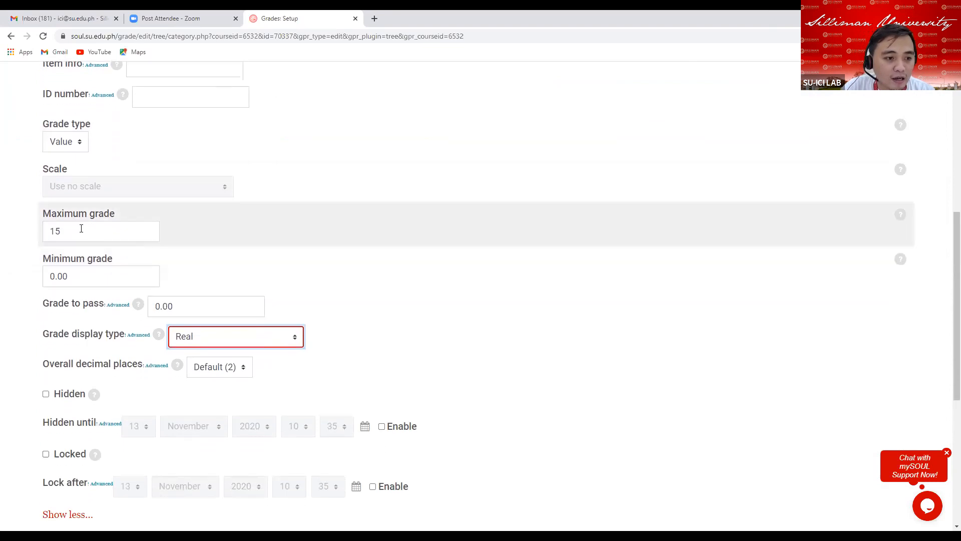
pyautogui.click(83, 229)
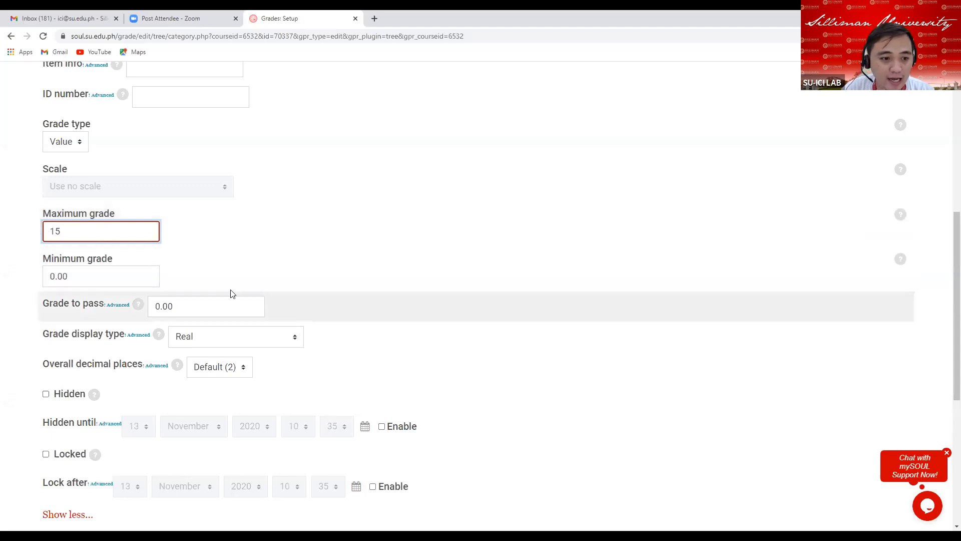
pyautogui.scroll(-2, 243, 283)
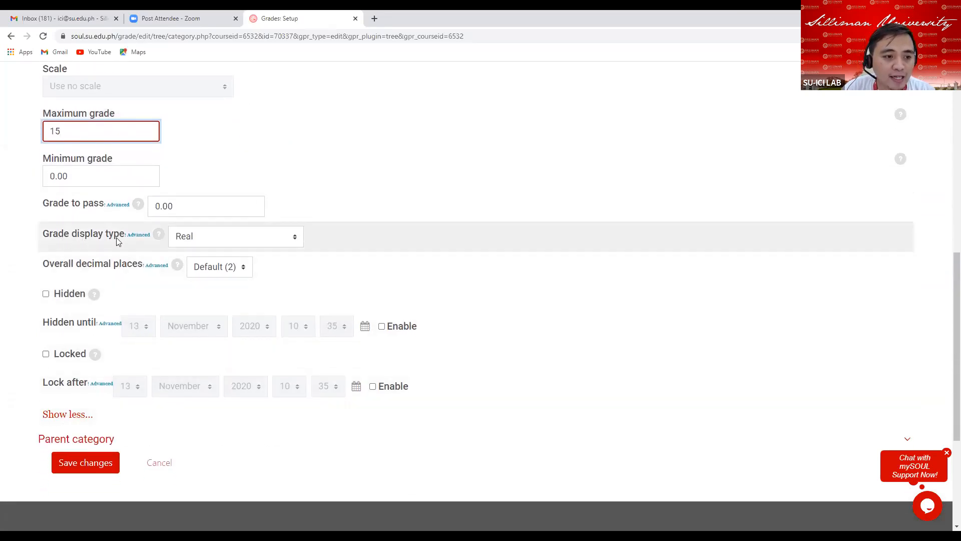
# Confirm Real as the grade display type and save the Midterm Quizzes category changes.
pyautogui.click(224, 243)
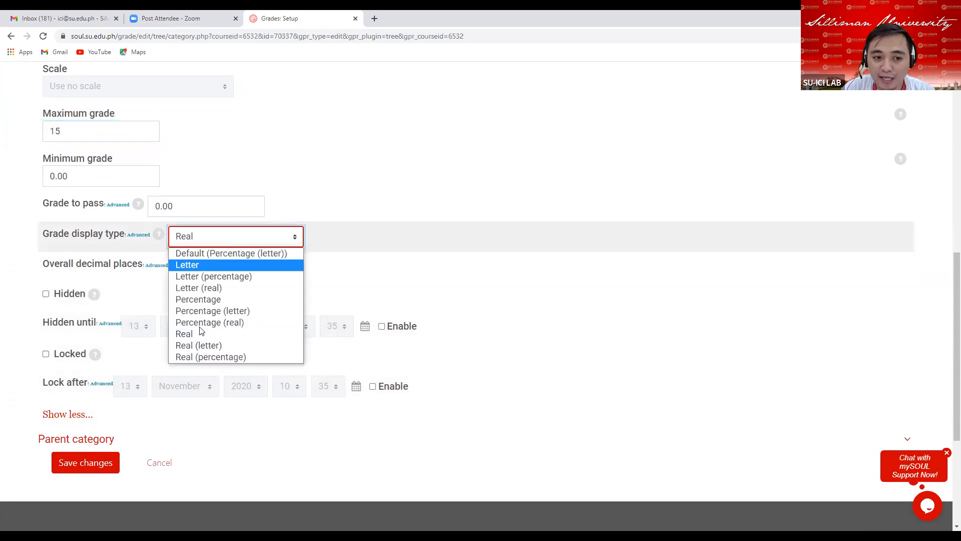
pyautogui.click(194, 333)
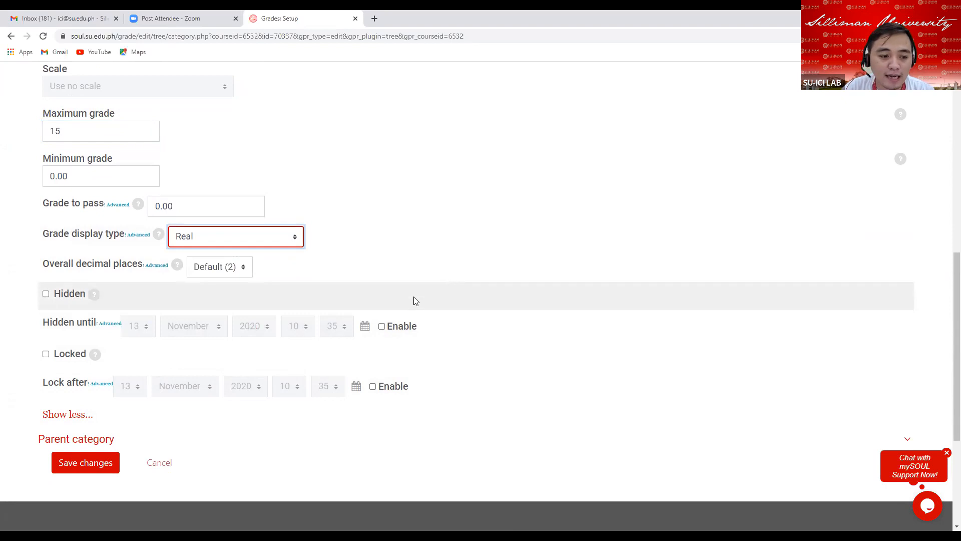
pyautogui.click(90, 464)
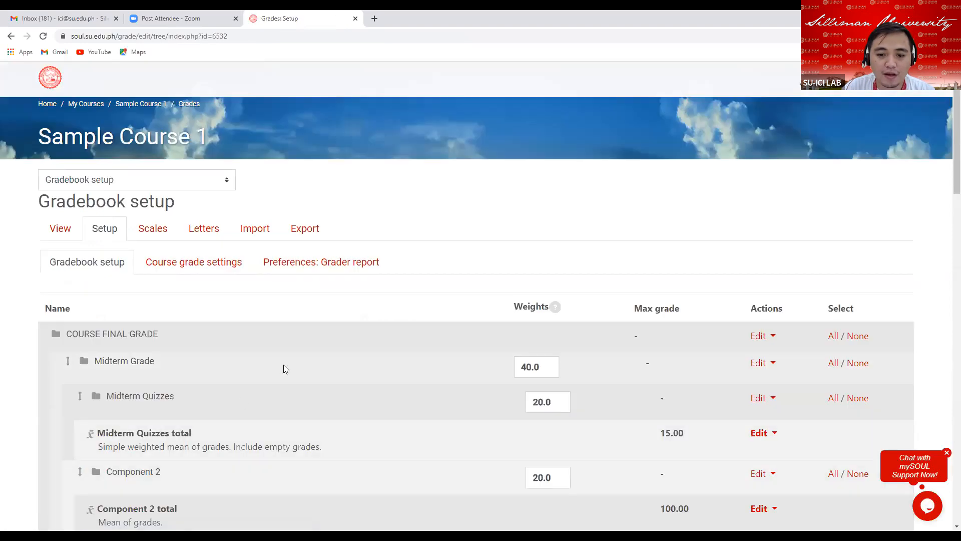
# Set the Midterm Quizzes category's weight to 15 in the gradebook setup table.
pyautogui.scroll(-4, 413, 383)
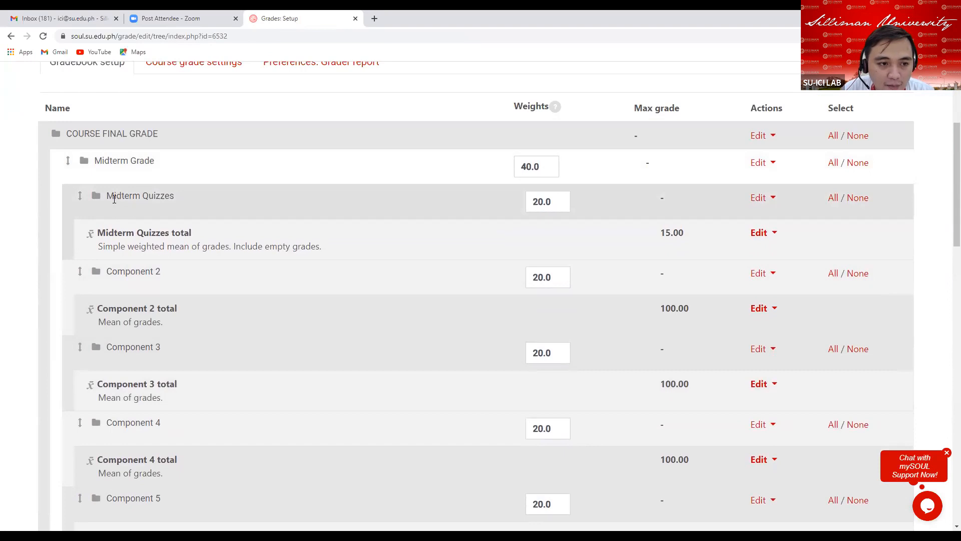
pyautogui.moveTo(106, 196); pyautogui.dragTo(167, 195)
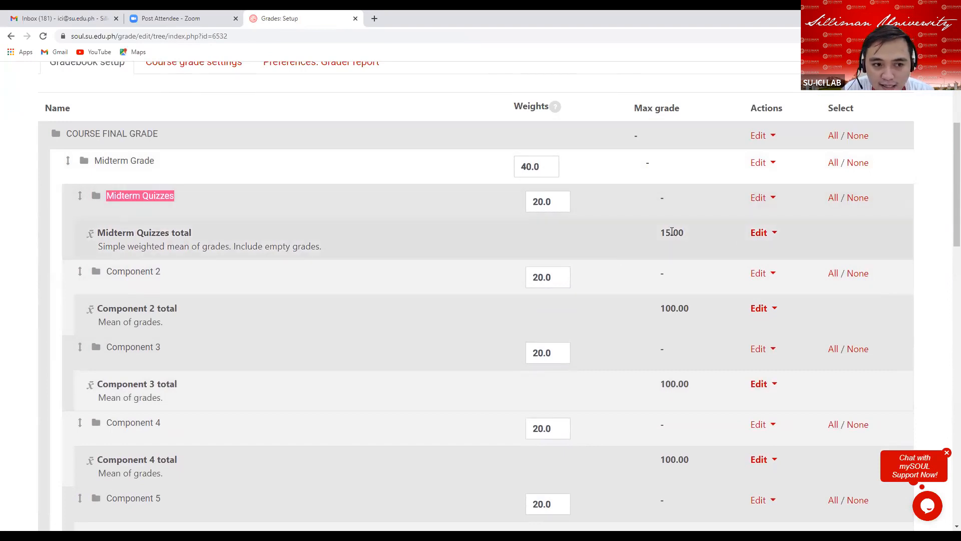
pyautogui.moveTo(659, 232); pyautogui.dragTo(699, 235)
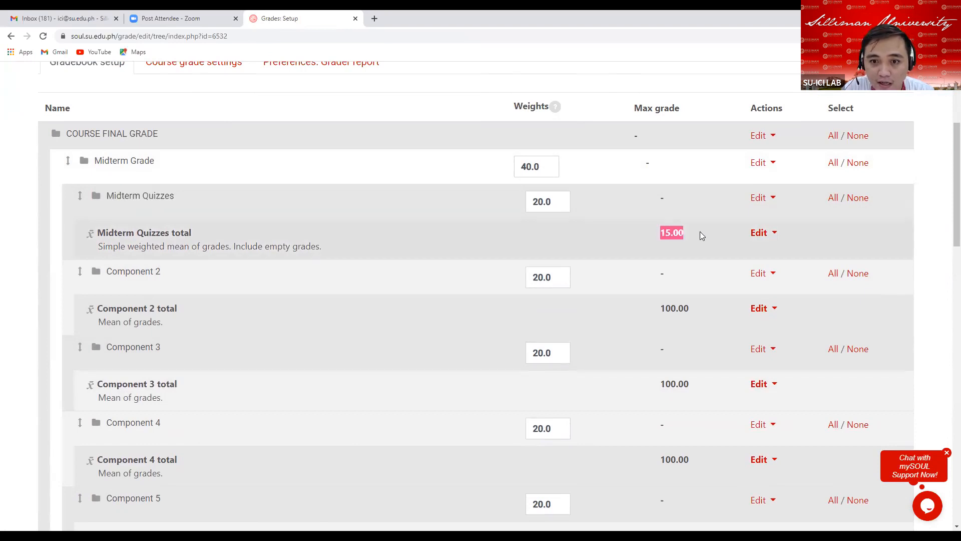
pyautogui.click(557, 202)
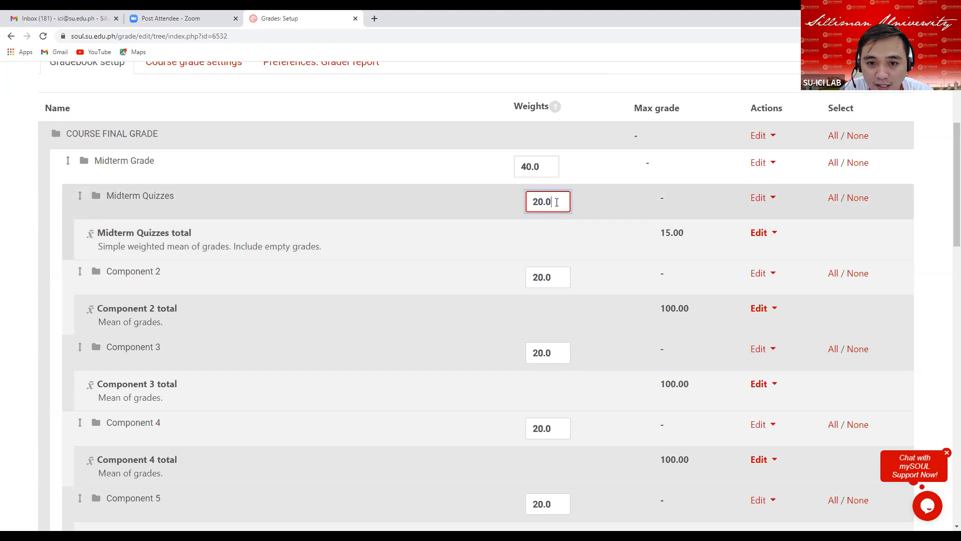
pyautogui.moveTo(105, 196); pyautogui.dragTo(187, 196)
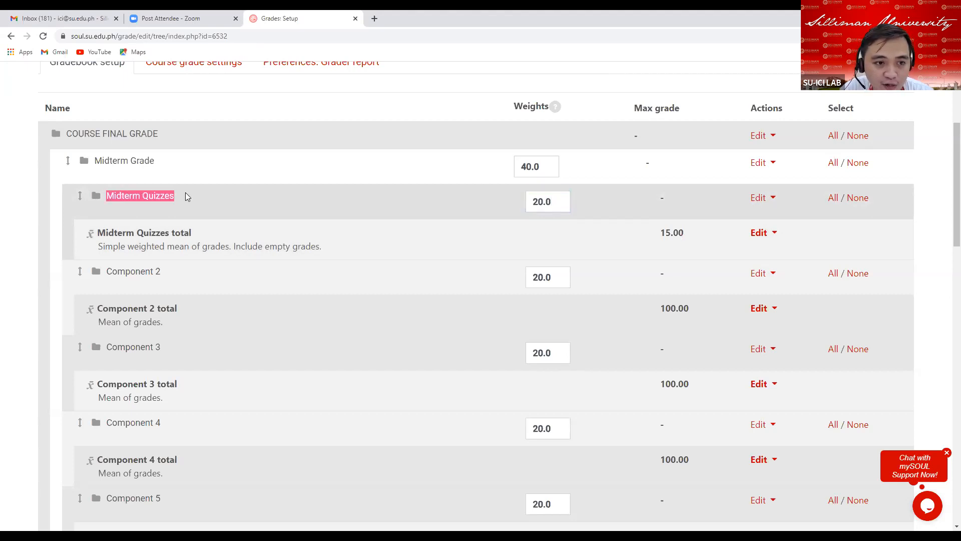
pyautogui.click(555, 202)
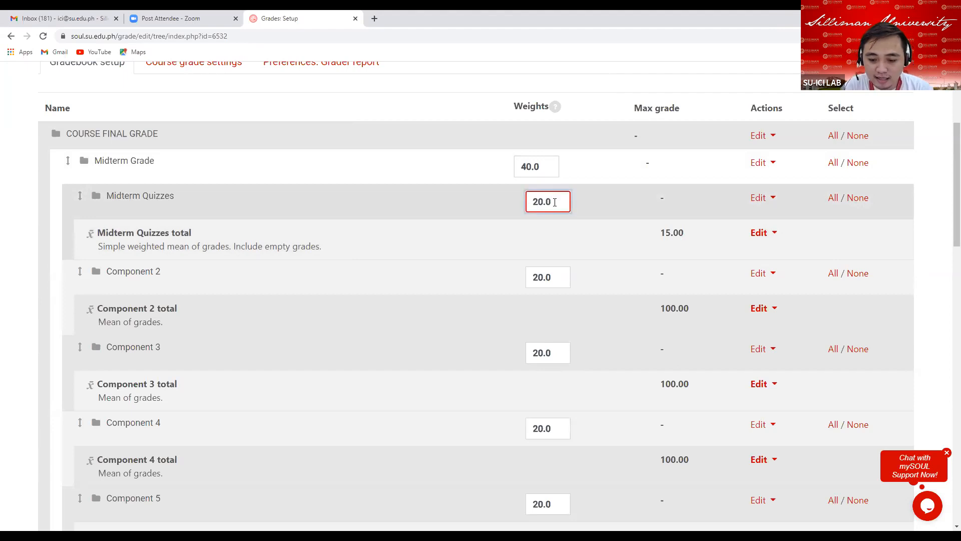
pyautogui.press('BackSpace')
pyautogui.press('BackSpace')
pyautogui.press('BackSpace')
pyautogui.press('BackSpace')
pyautogui.write('15')
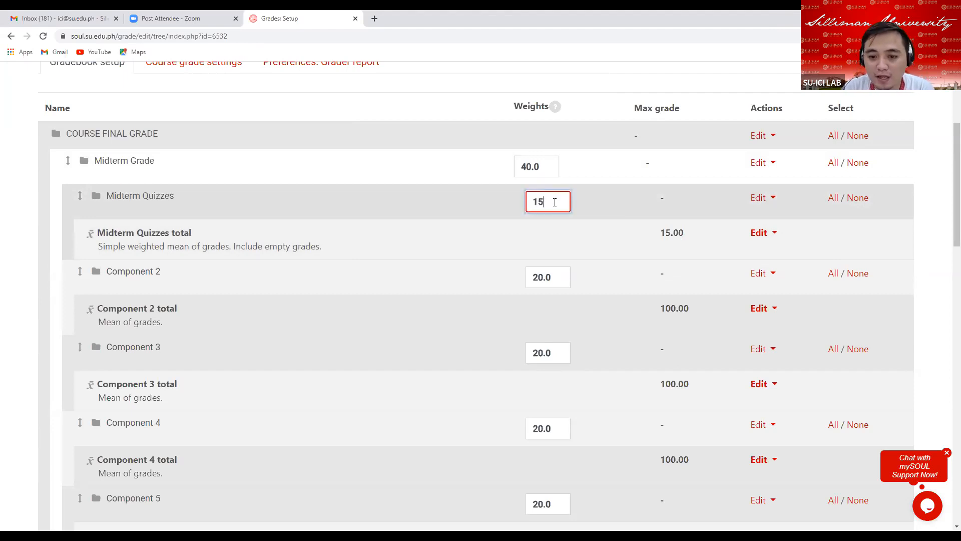
pyautogui.press('Return')
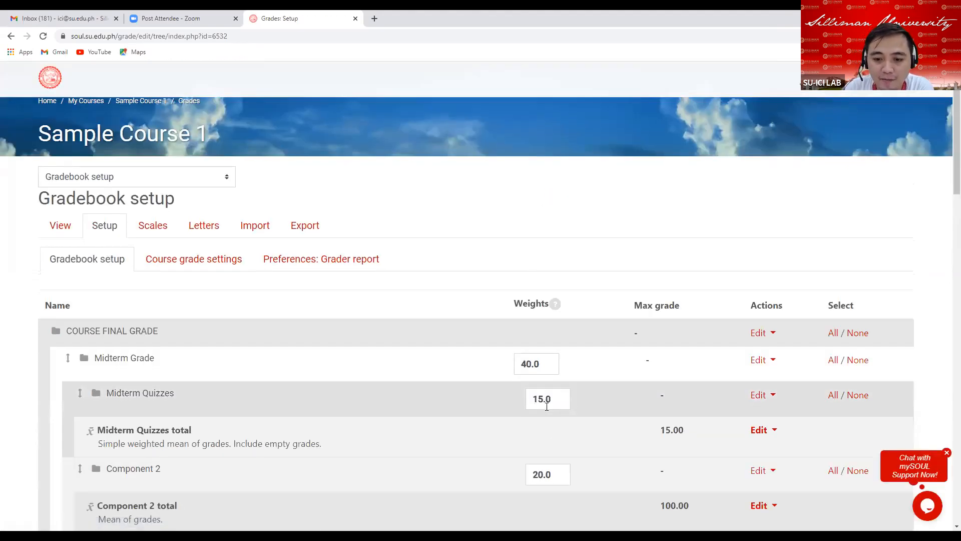
# Open the Component 2 category's settings and rename it Midterm Assignments.
pyautogui.scroll(-4, 547, 407)
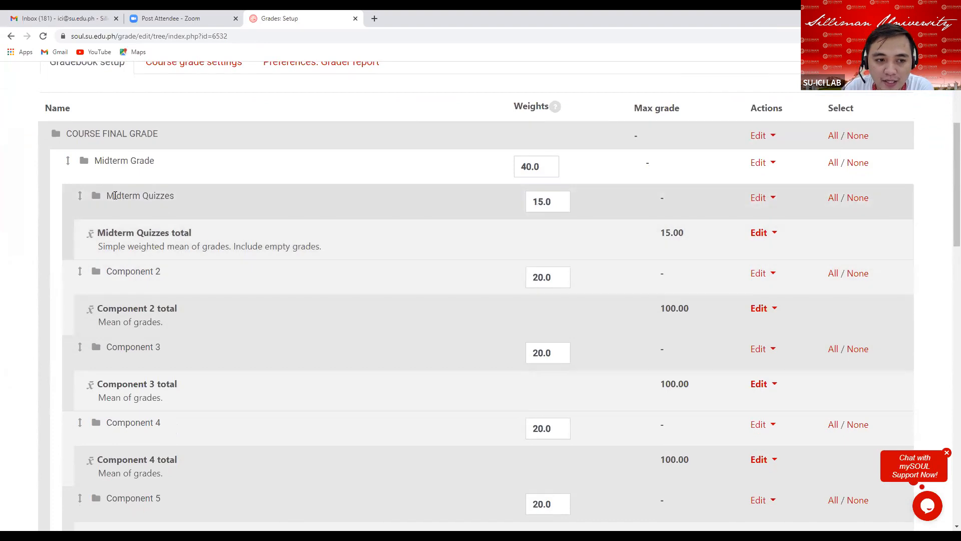
pyautogui.scroll(-2, 453, 254)
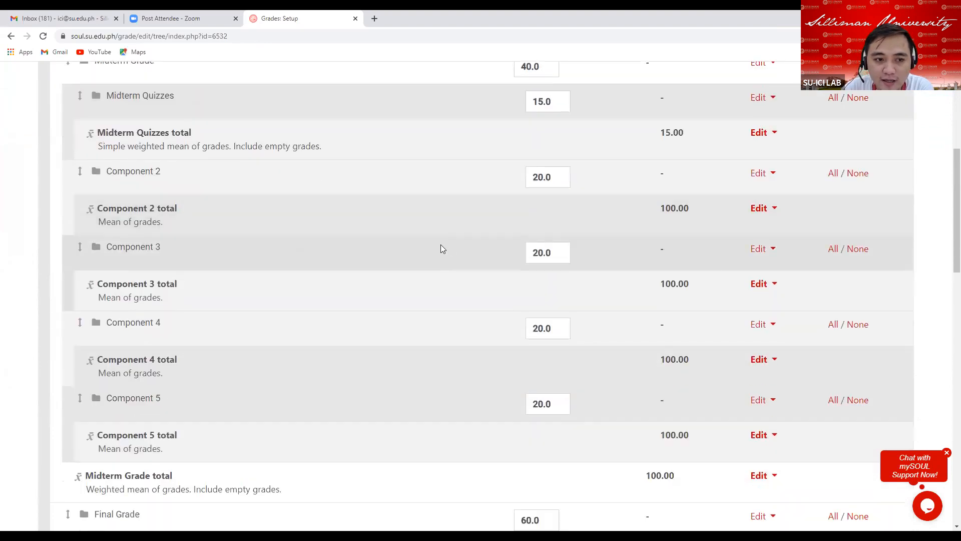
pyautogui.scroll(-1, 440, 244)
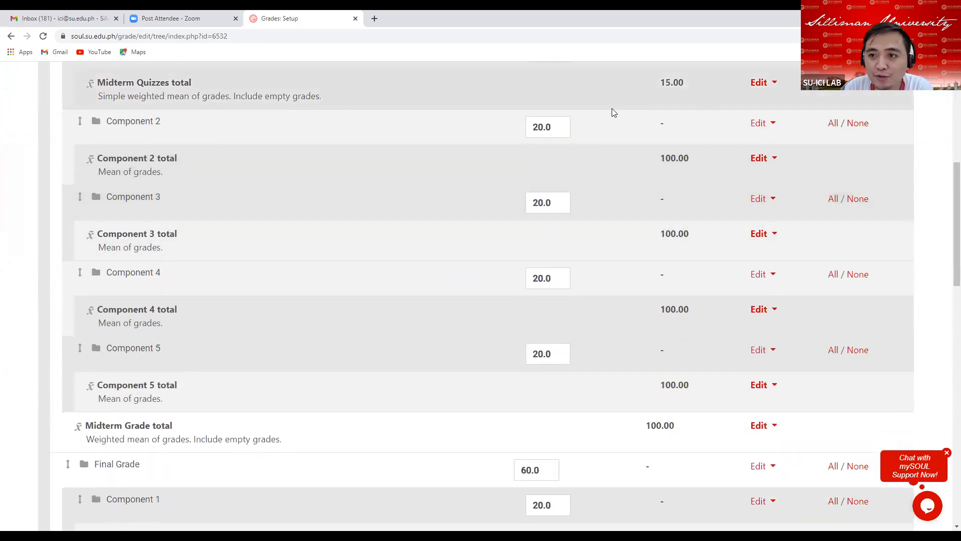
pyautogui.click(769, 125)
pyautogui.click(714, 145)
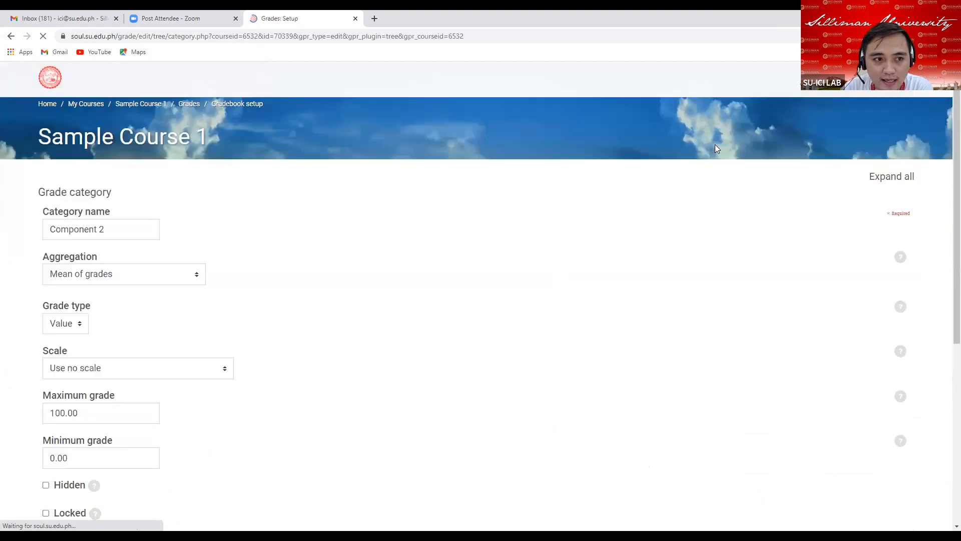
pyautogui.moveTo(109, 229); pyautogui.dragTo(39, 230)
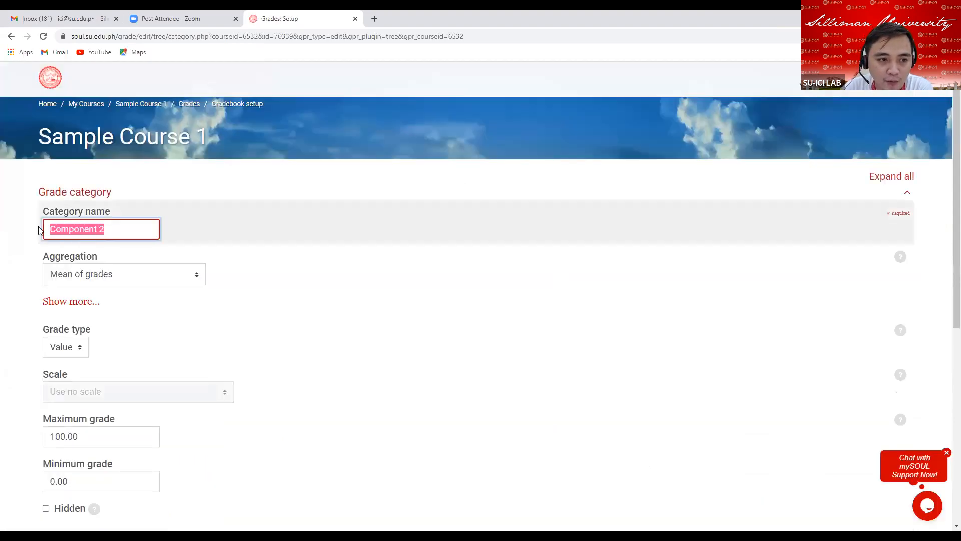
pyautogui.press('BackSpace')
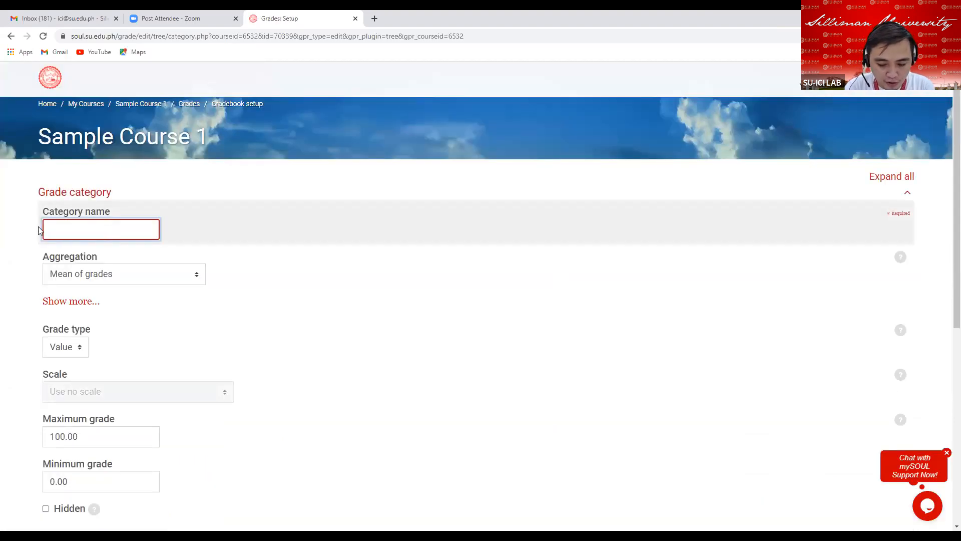
pyautogui.write('Mi')
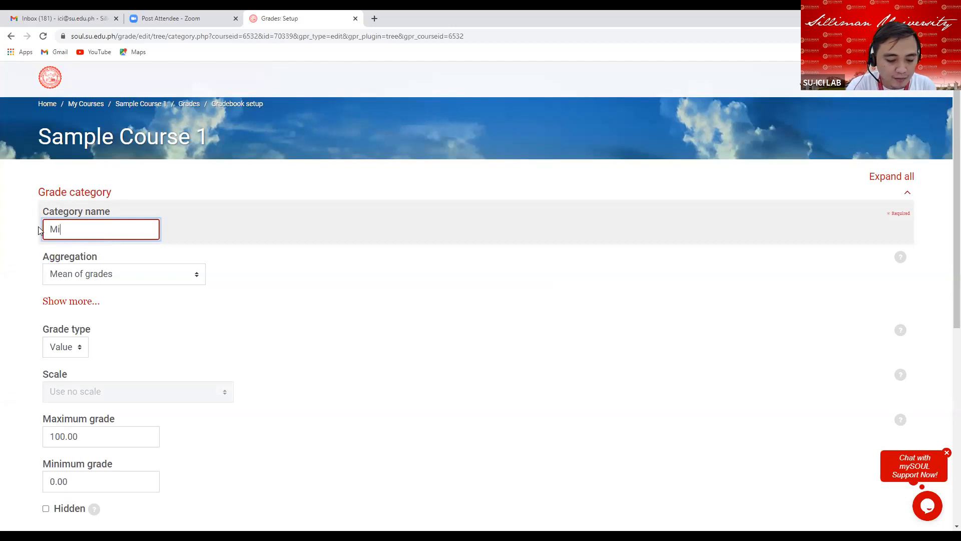
pyautogui.write('dterm Ass')
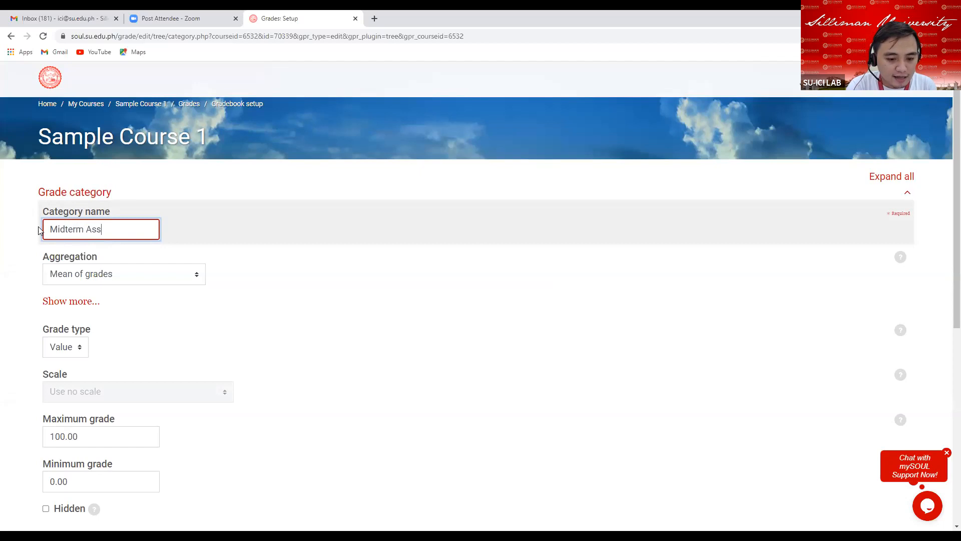
pyautogui.write('ignments')
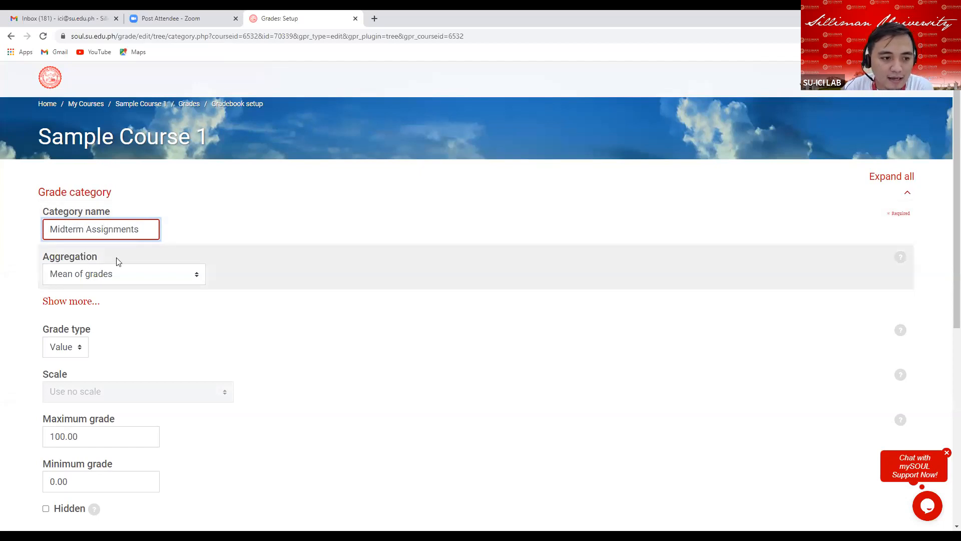
# Set Midterm Assignments' aggregation to Simple weighted mean of grades and clear Exclude empty grades.
pyautogui.click(197, 281)
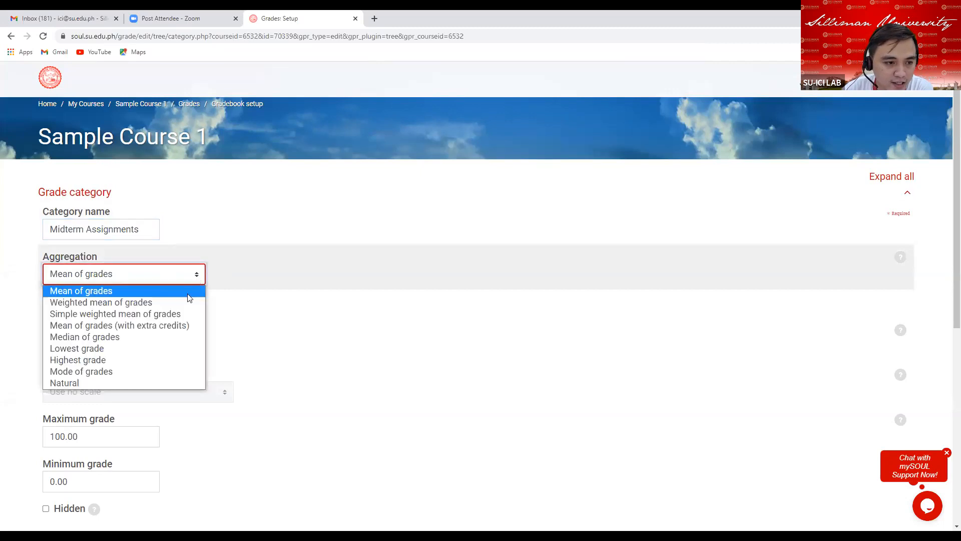
pyautogui.click(172, 313)
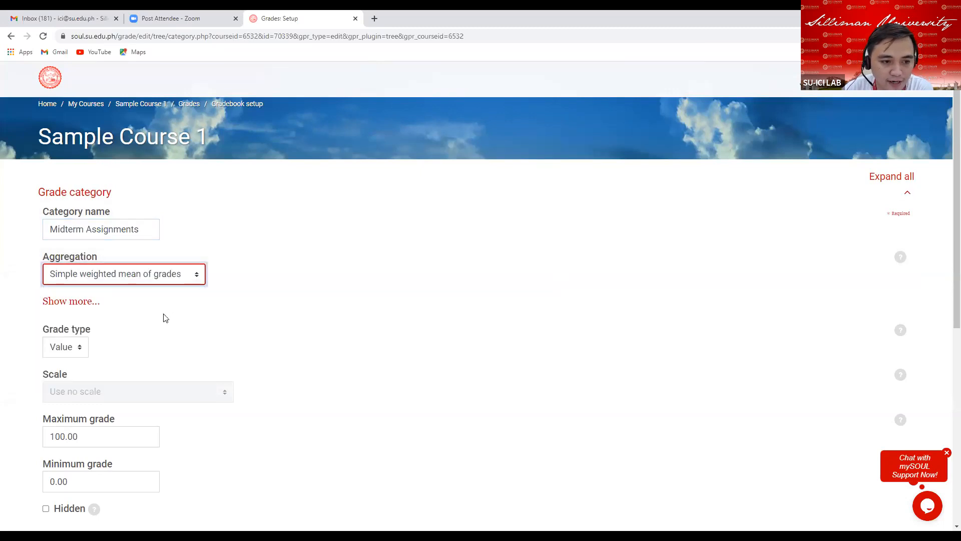
pyautogui.click(86, 304)
pyautogui.click(46, 302)
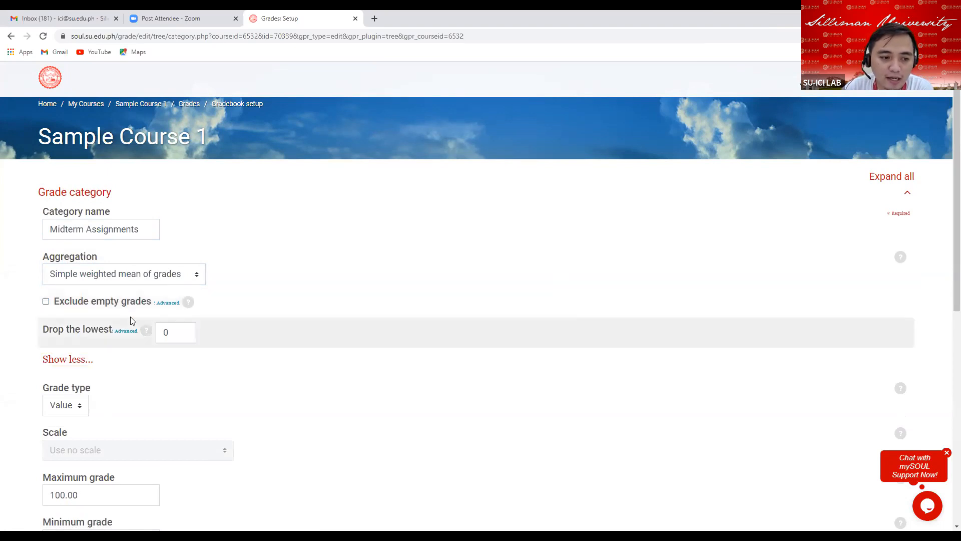
# Set the Midterm Assignments category's maximum grade to 20.
pyautogui.scroll(-3, 125, 317)
pyautogui.scroll(-2, 125, 316)
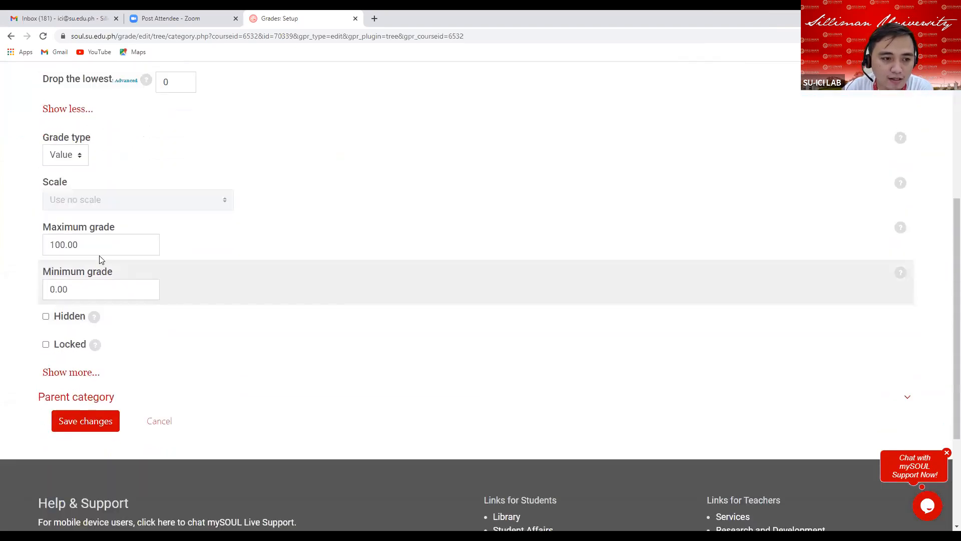
pyautogui.click(85, 248)
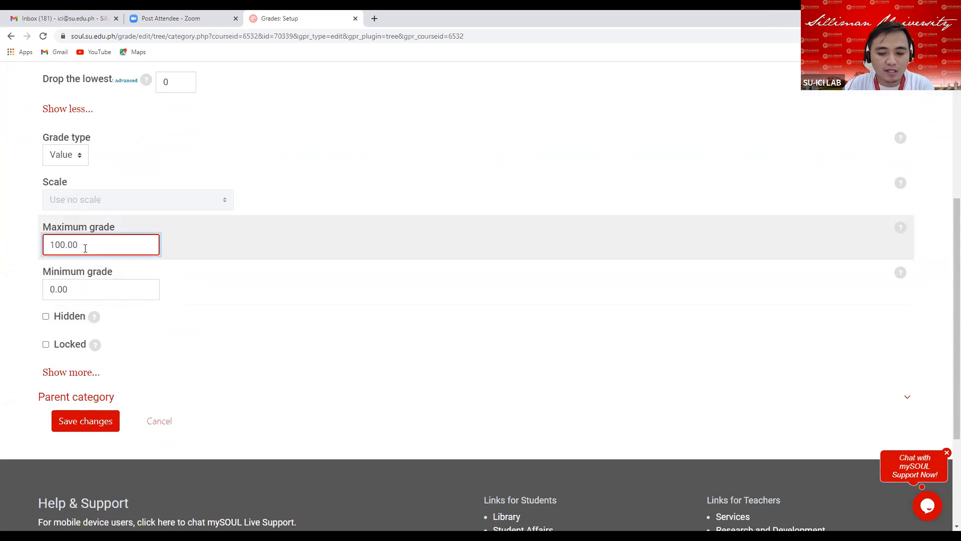
pyautogui.press('BackSpace')
pyautogui.press('BackSpace')
pyautogui.press('BackSpace')
pyautogui.press('BackSpace')
pyautogui.press('BackSpace')
pyautogui.press('BackSpace')
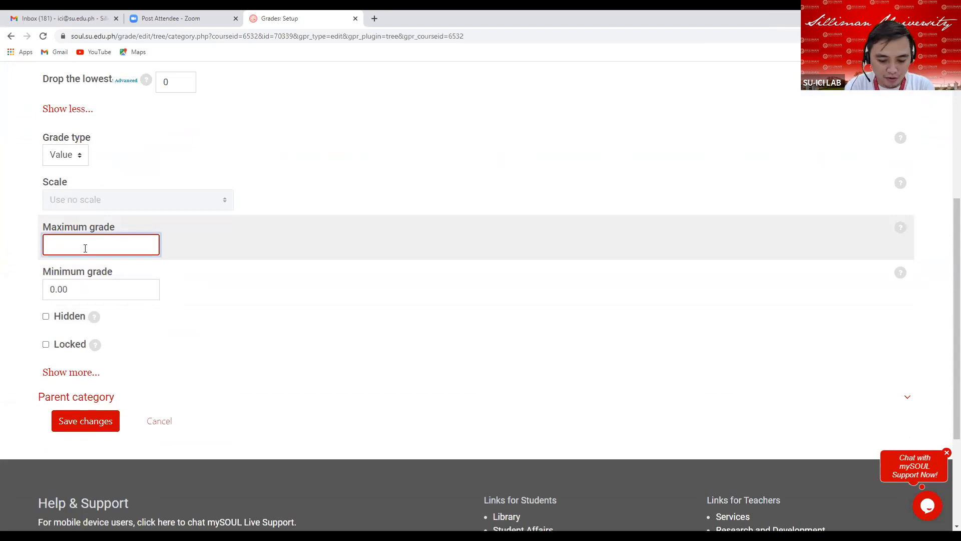
pyautogui.write('20')
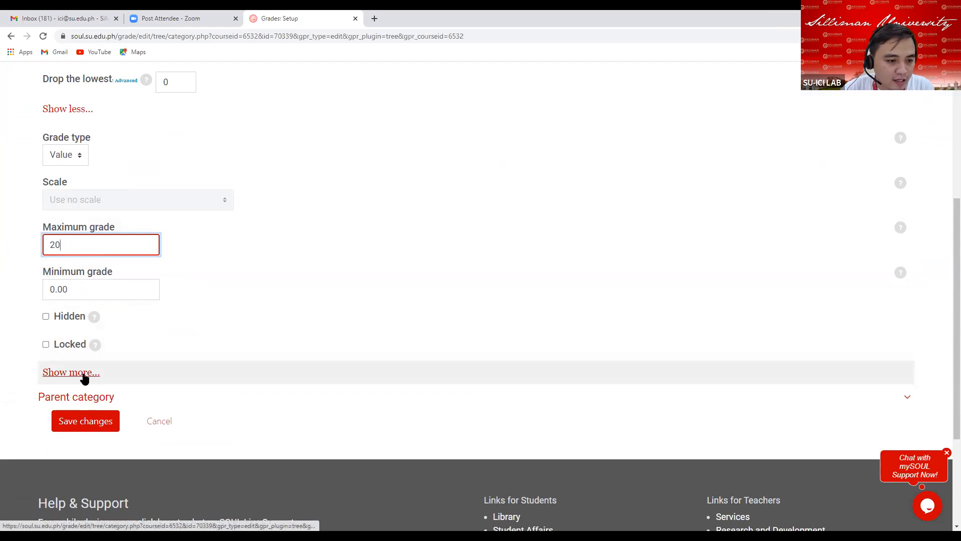
# Set the grade display type to Real and save the Midterm Assignments category.
pyautogui.click(83, 373)
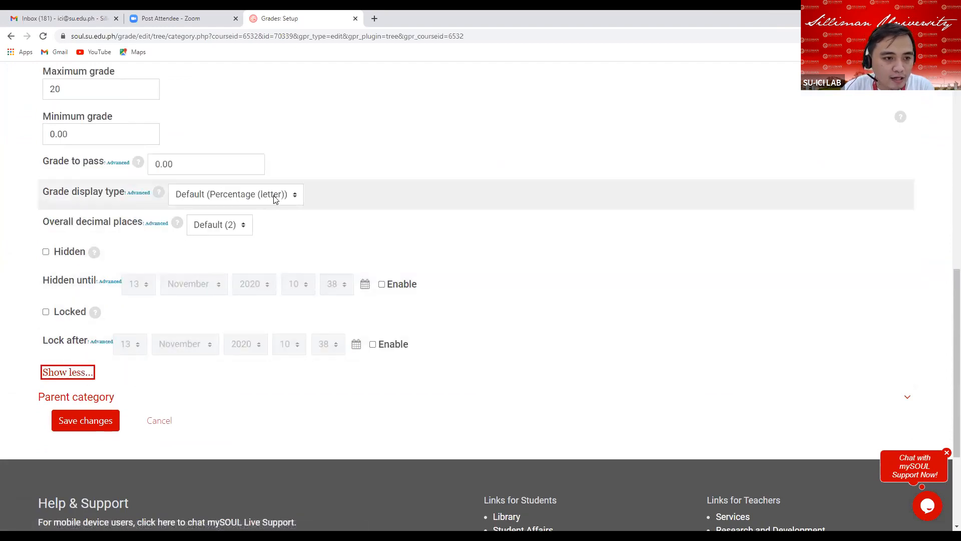
pyautogui.click(286, 195)
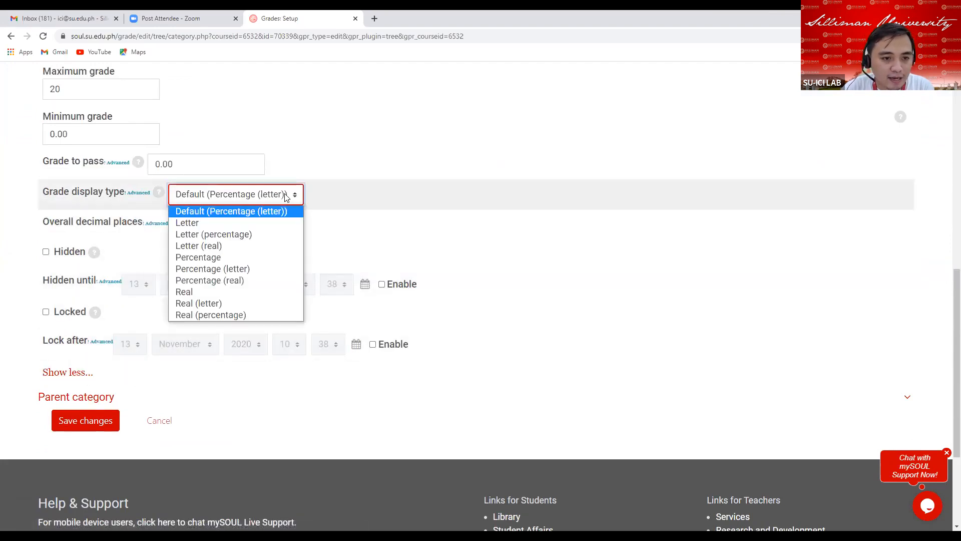
pyautogui.click(219, 291)
pyautogui.click(90, 426)
pyautogui.click(90, 425)
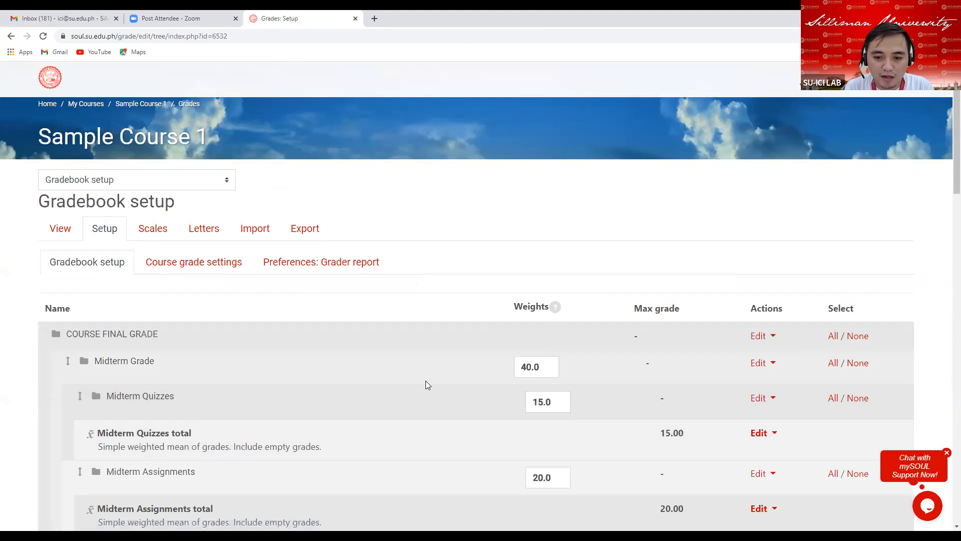
# Review the Midterm Assignments weight and maximum grade in the gradebook setup table.
pyautogui.scroll(-5, 427, 385)
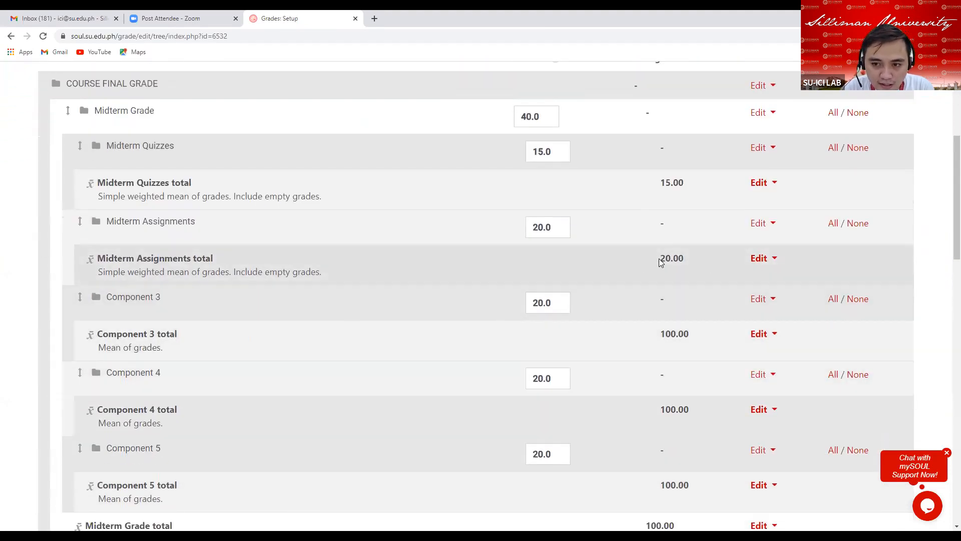
pyautogui.moveTo(659, 261); pyautogui.dragTo(706, 265)
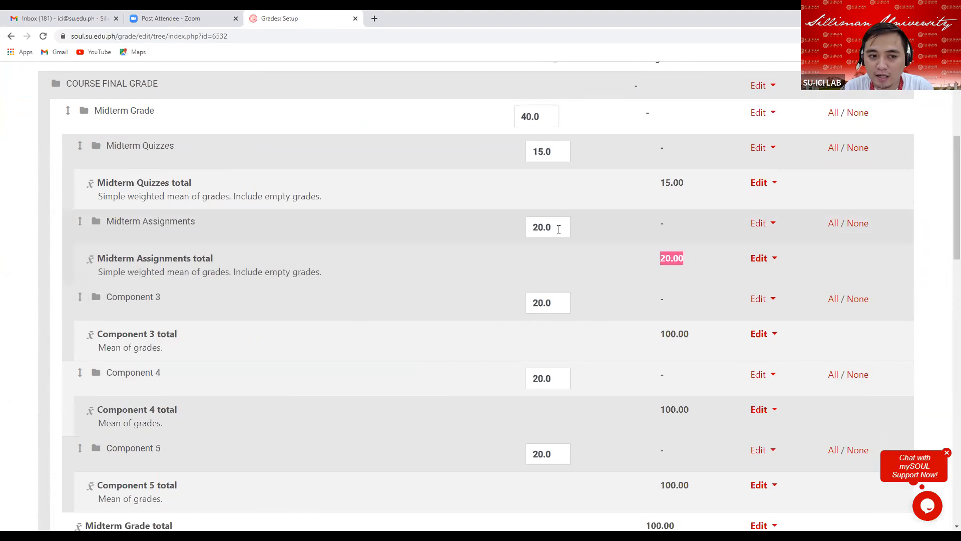
pyautogui.click(559, 224)
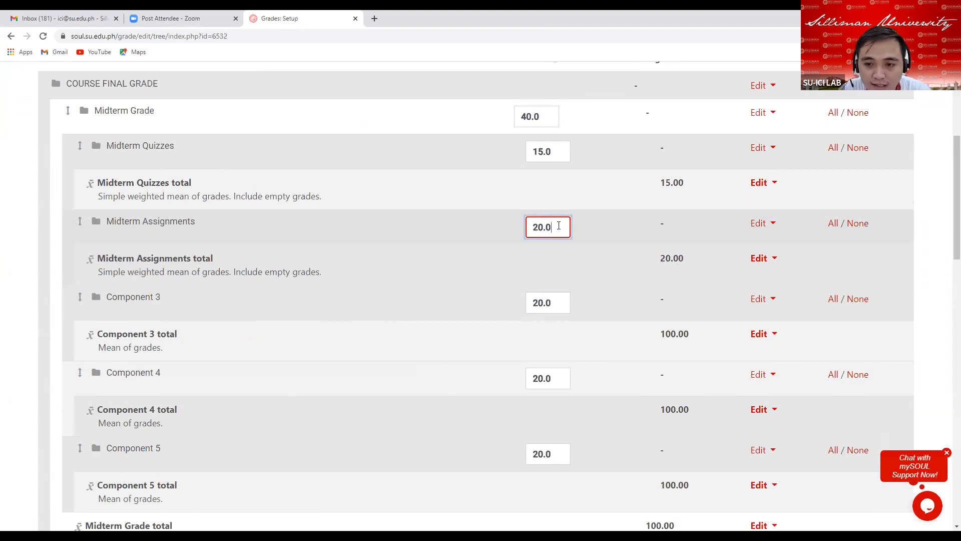
pyautogui.moveTo(660, 261); pyautogui.dragTo(691, 263)
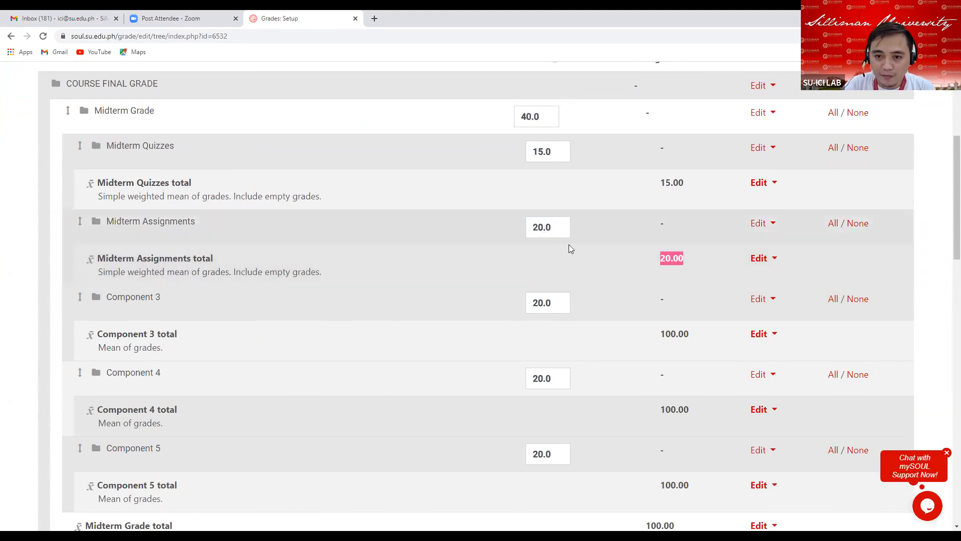
pyautogui.scroll(-2, 582, 247)
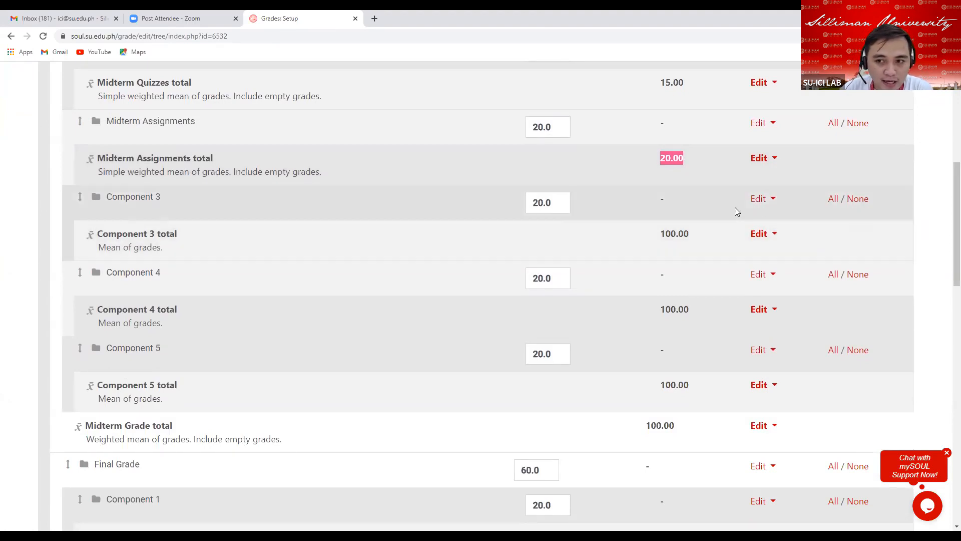
# Open the Component 3 category settings and rename it Midterm Attendance.
pyautogui.click(759, 200)
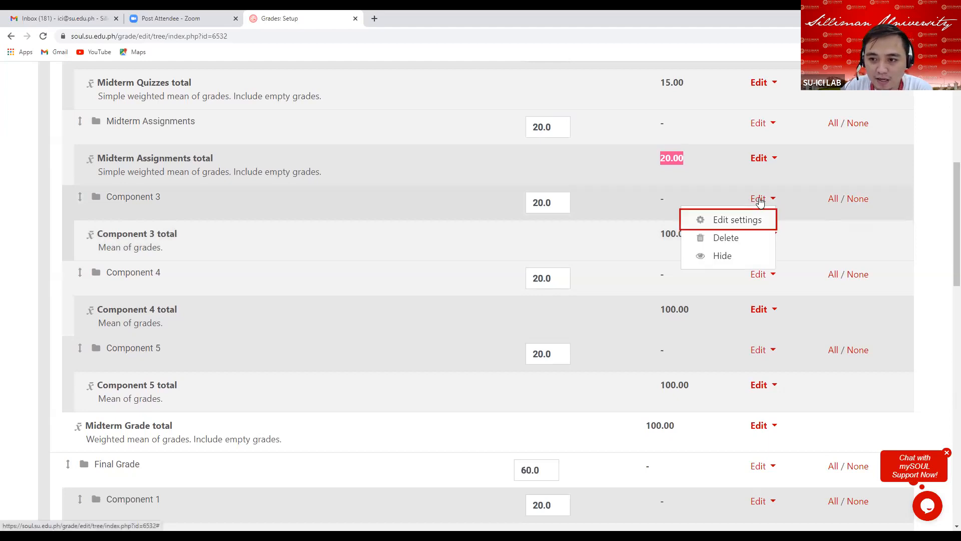
pyautogui.click(727, 222)
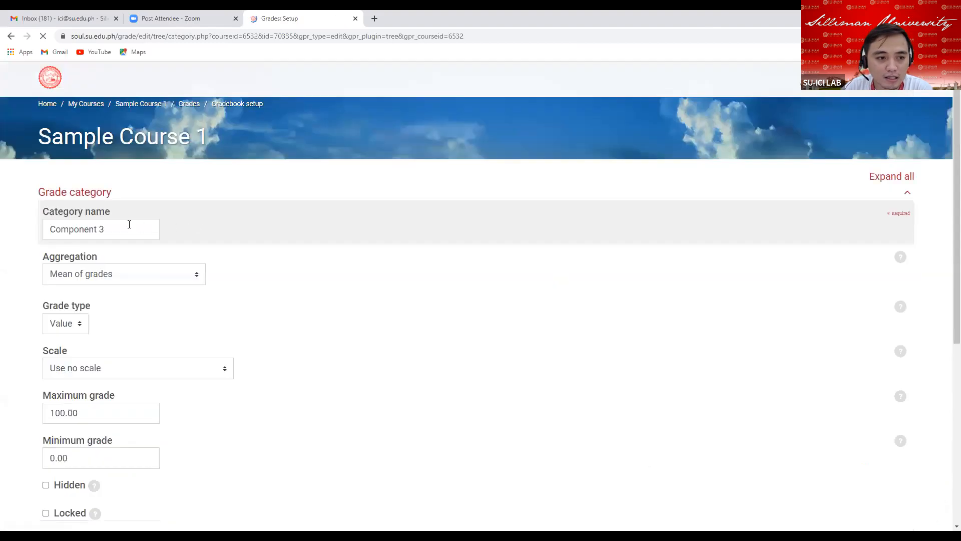
pyautogui.click(130, 232)
pyautogui.press('BackSpace')
pyautogui.press('BackSpace')
pyautogui.press('BackSpace')
pyautogui.press('BackSpace')
pyautogui.press('BackSpace')
pyautogui.press('BackSpace')
pyautogui.press('BackSpace')
pyautogui.press('BackSpace')
pyautogui.press('BackSpace')
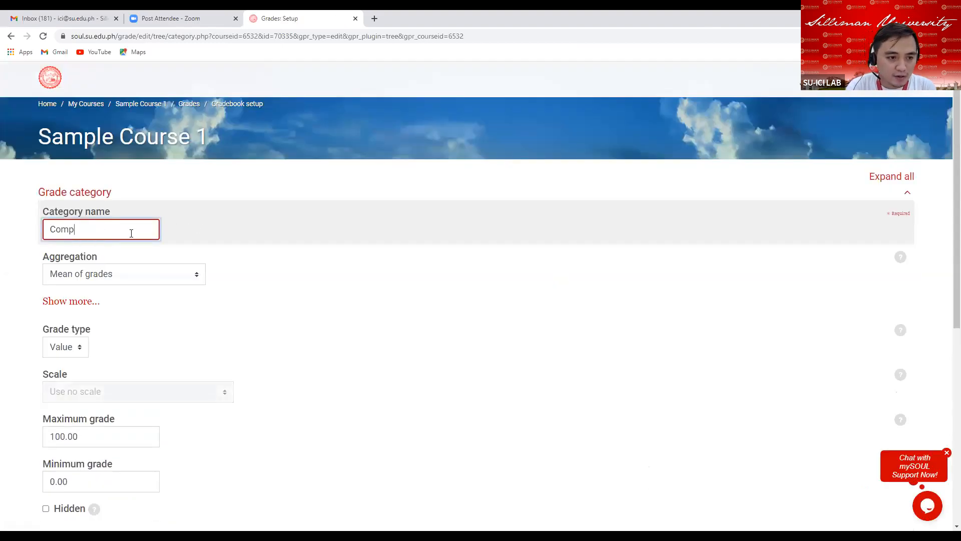
pyautogui.write('M')
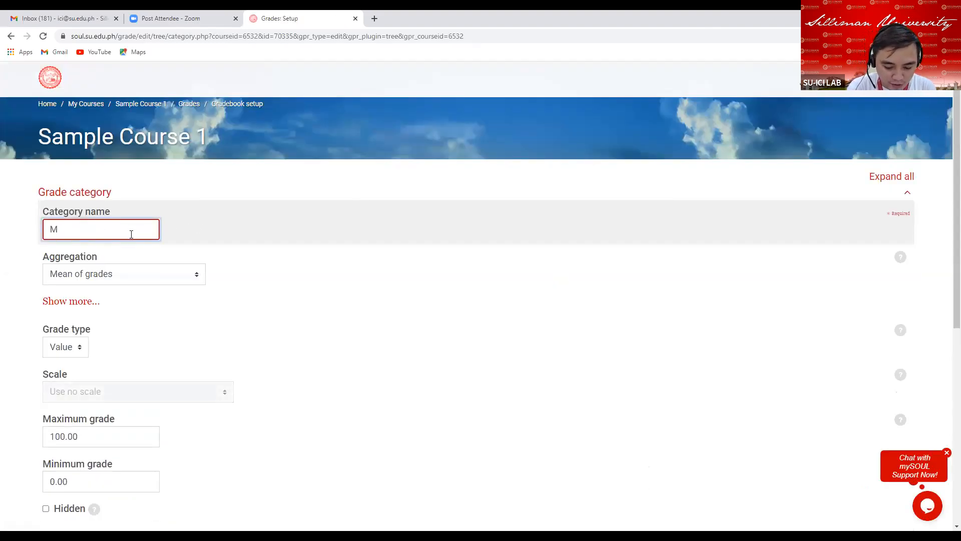
pyautogui.write('idterm ')
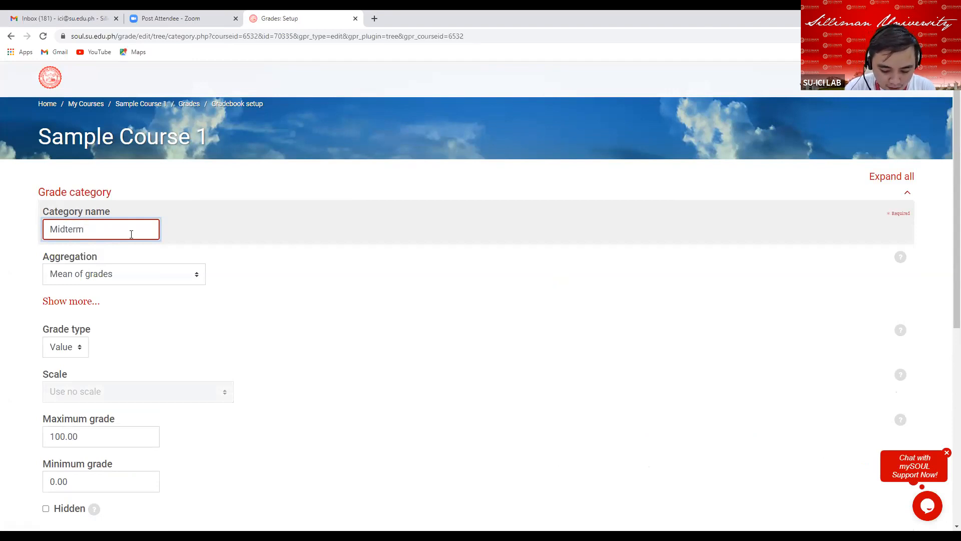
pyautogui.write('Attend')
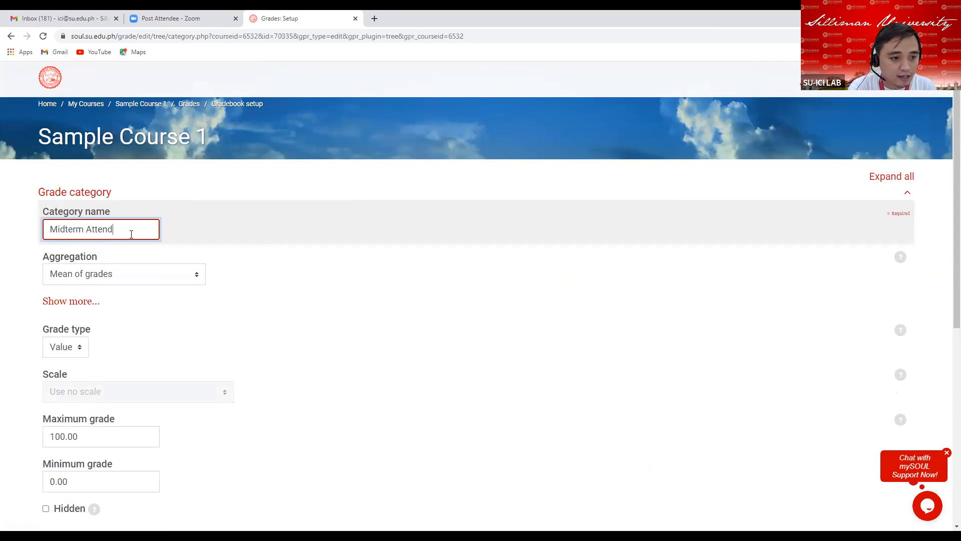
pyautogui.write('ance')
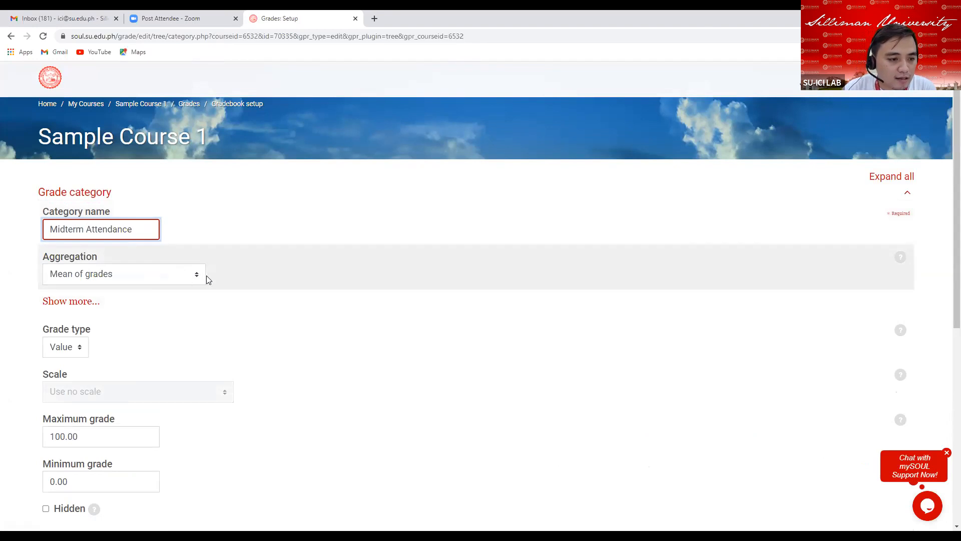
# Set Midterm Attendance's aggregation to Simple weighted mean of grades and clear Exclude empty grades.
pyautogui.click(203, 274)
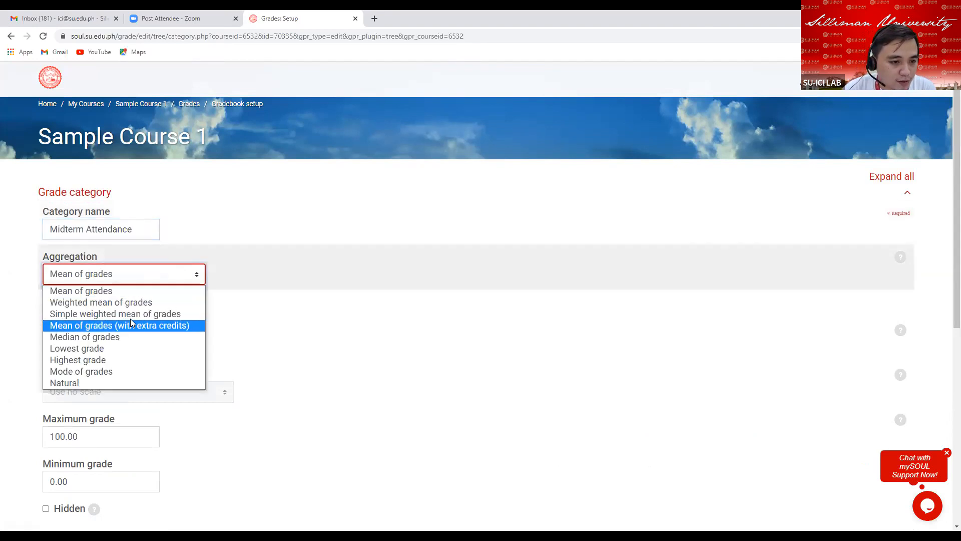
pyautogui.click(129, 324)
pyautogui.click(175, 274)
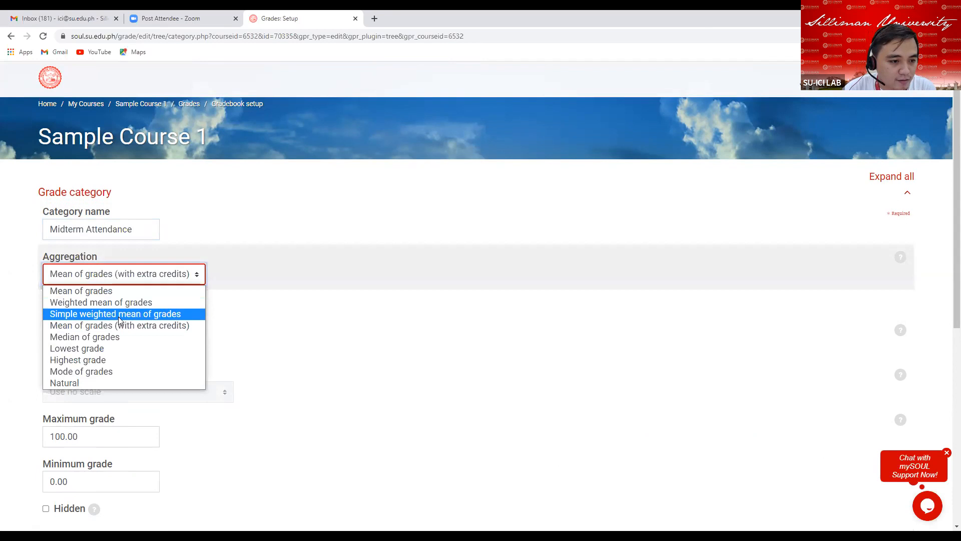
pyautogui.click(120, 314)
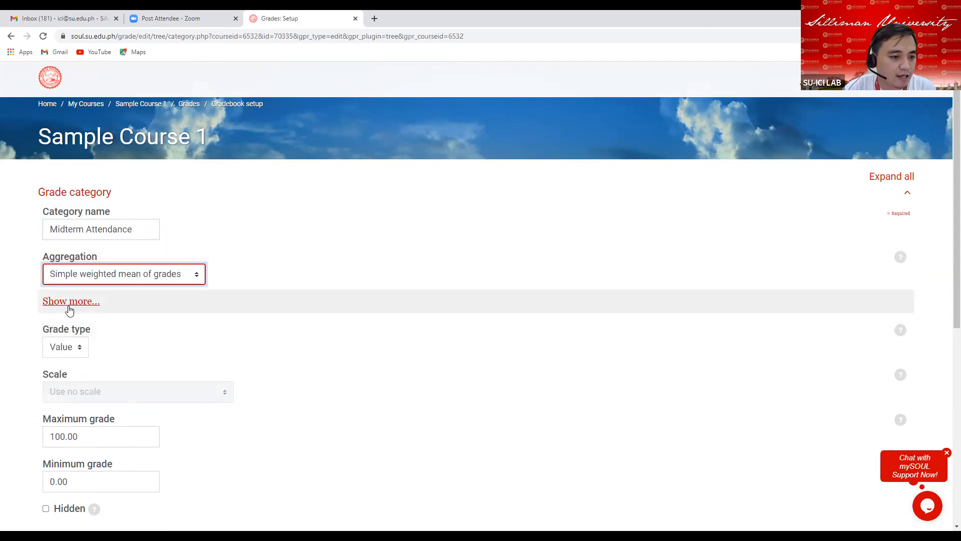
pyautogui.click(70, 303)
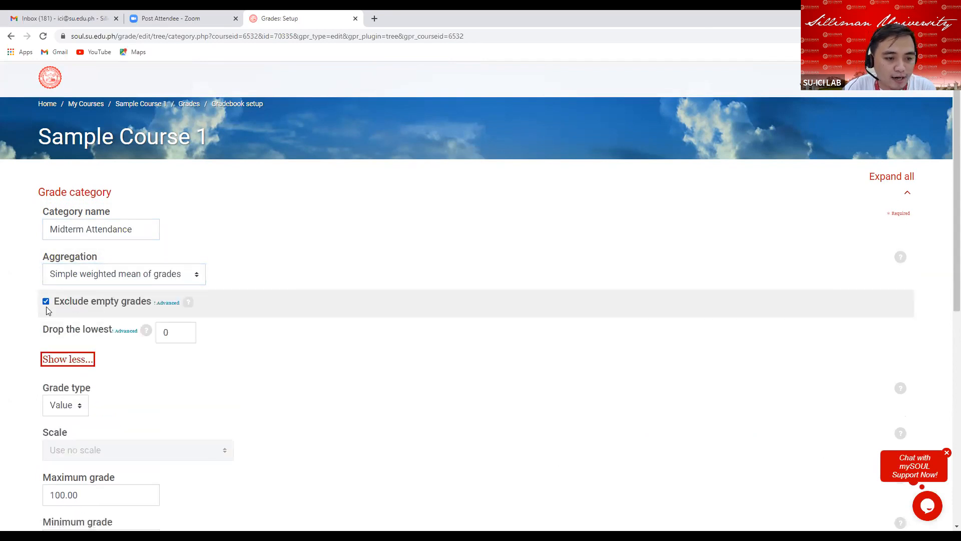
pyautogui.click(45, 303)
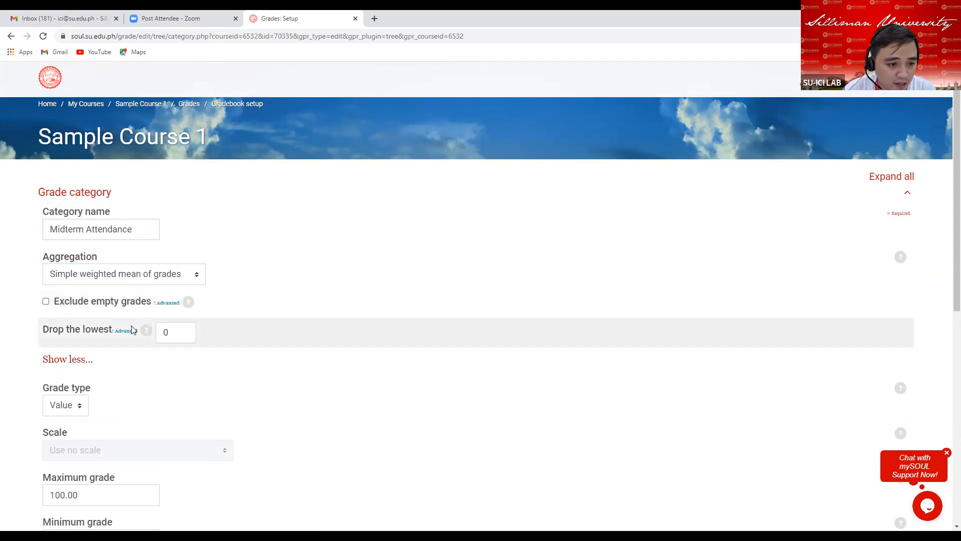
# Set the Midterm Attendance category's maximum grade to 10.
pyautogui.scroll(-3, 131, 329)
pyautogui.click(90, 296)
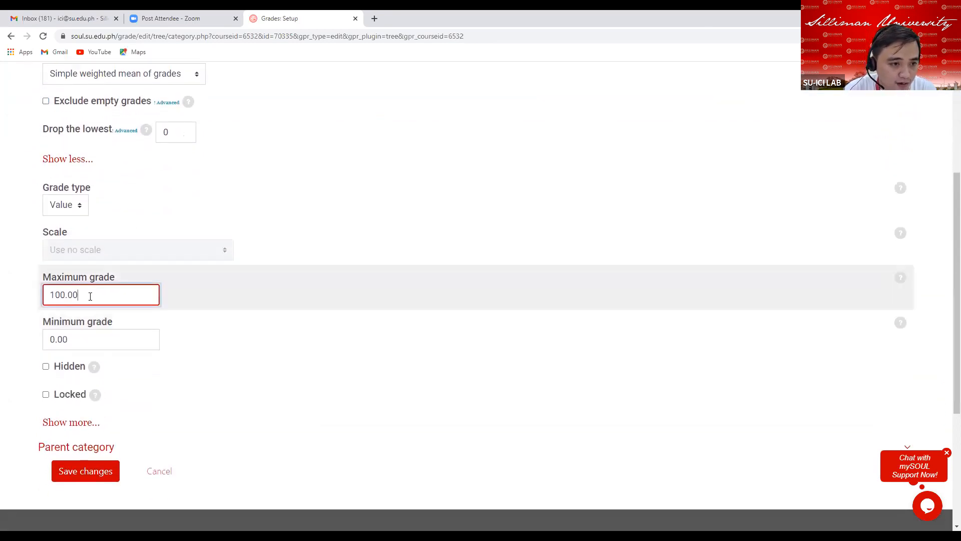
pyautogui.press('BackSpace')
pyautogui.press('BackSpace')
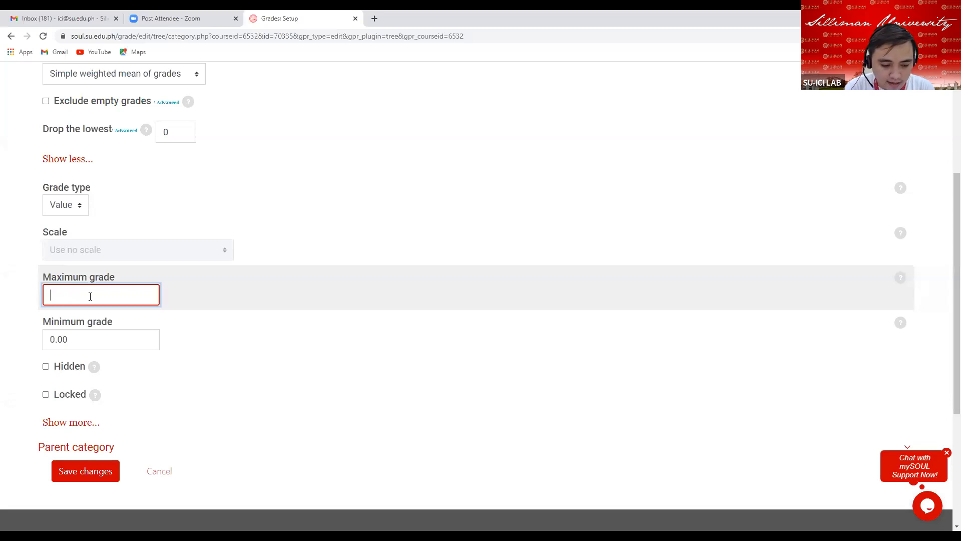
pyautogui.write('10')
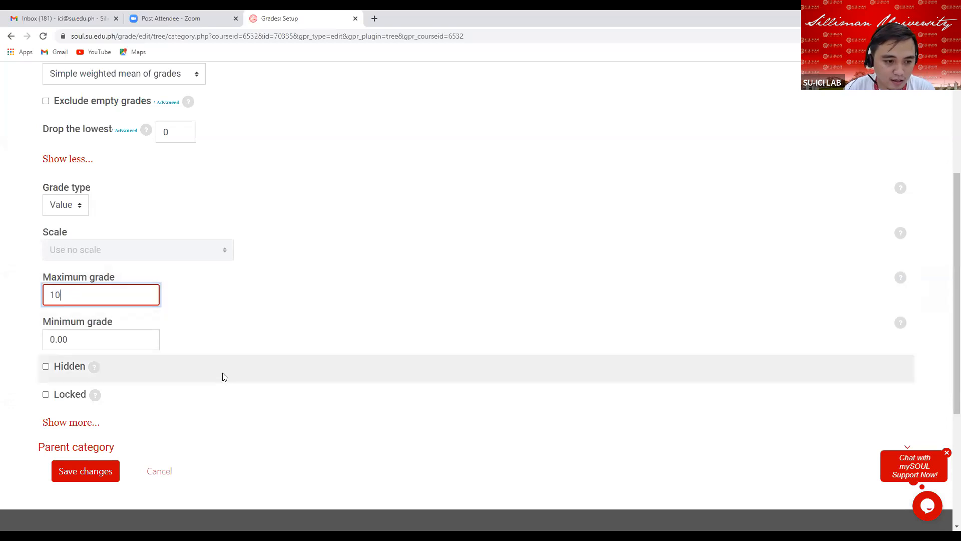
# Set the grade display type to Real and save the Midterm Attendance category.
pyautogui.scroll(-2, 118, 334)
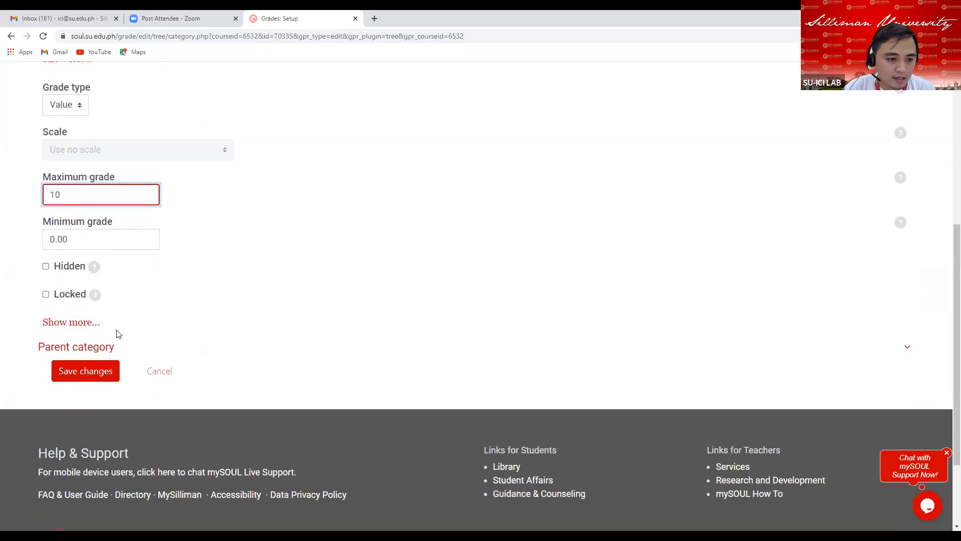
pyautogui.click(85, 322)
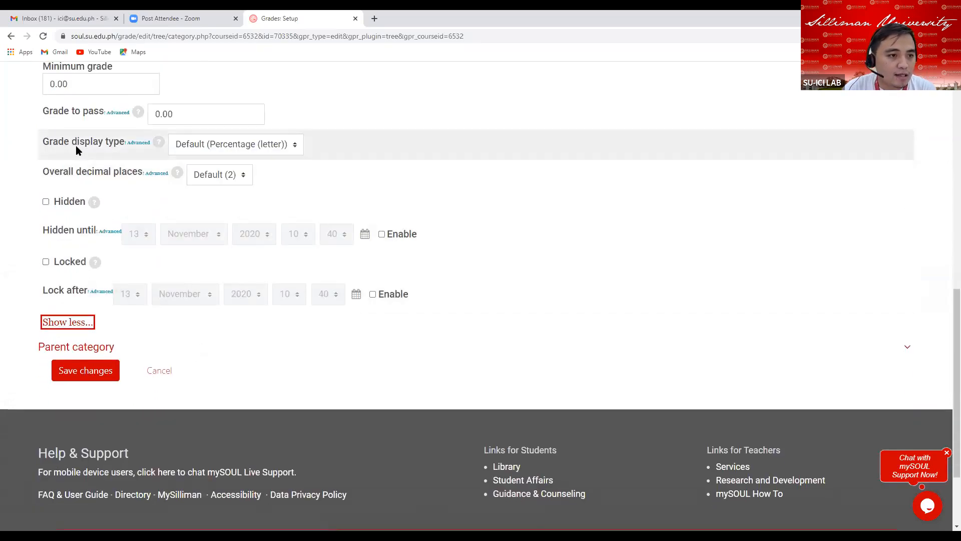
pyautogui.click(213, 147)
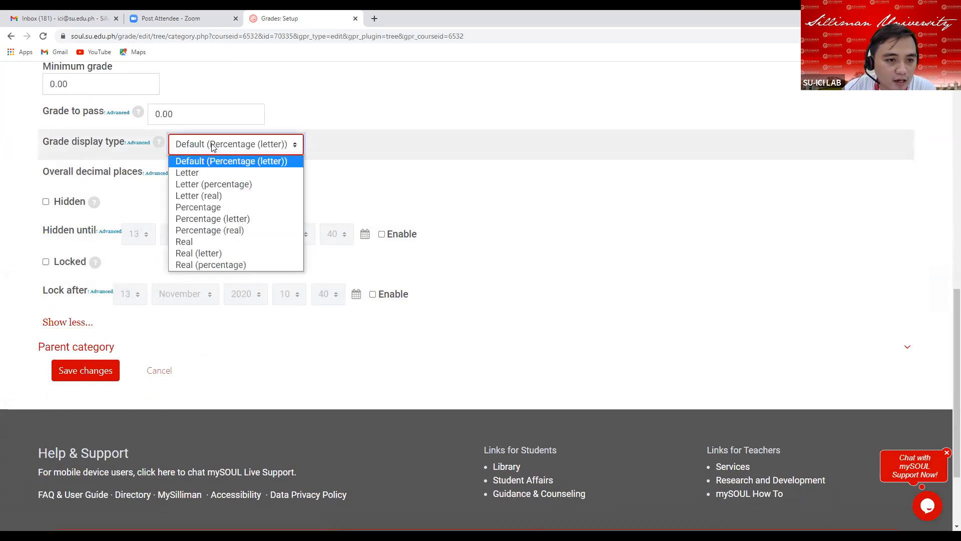
pyautogui.click(188, 242)
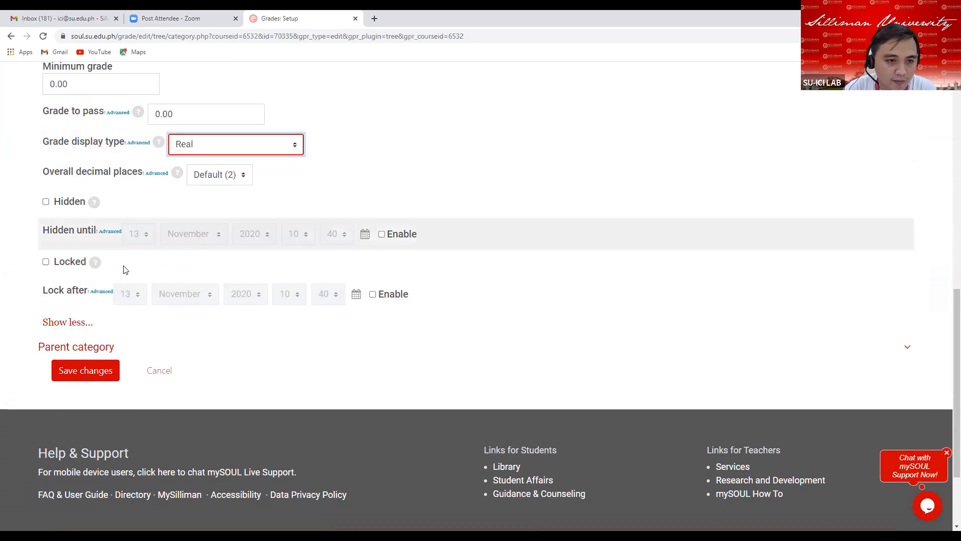
pyautogui.click(81, 373)
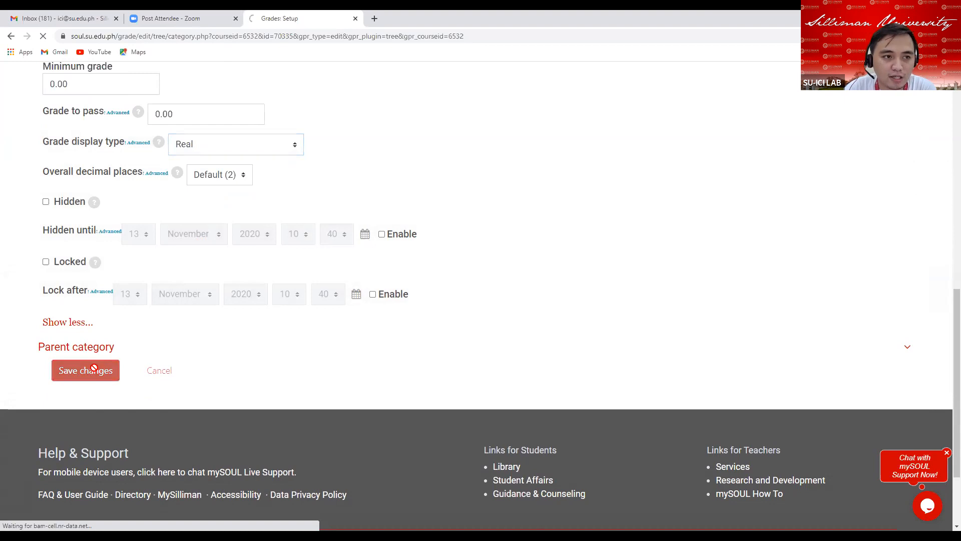
# Set the Midterm Attendance weight to 10 in the gradebook setup table.
pyautogui.scroll(-5, 466, 395)
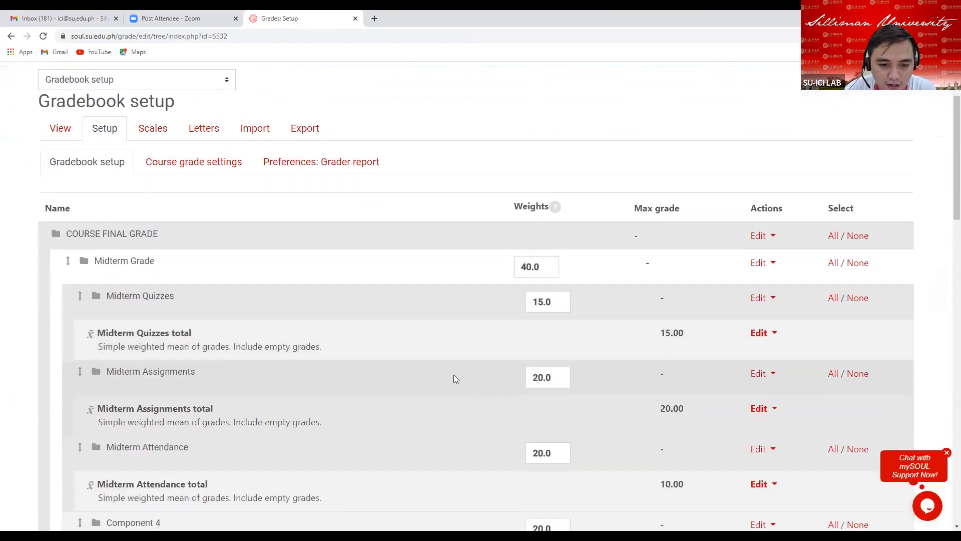
pyautogui.scroll(-3, 453, 372)
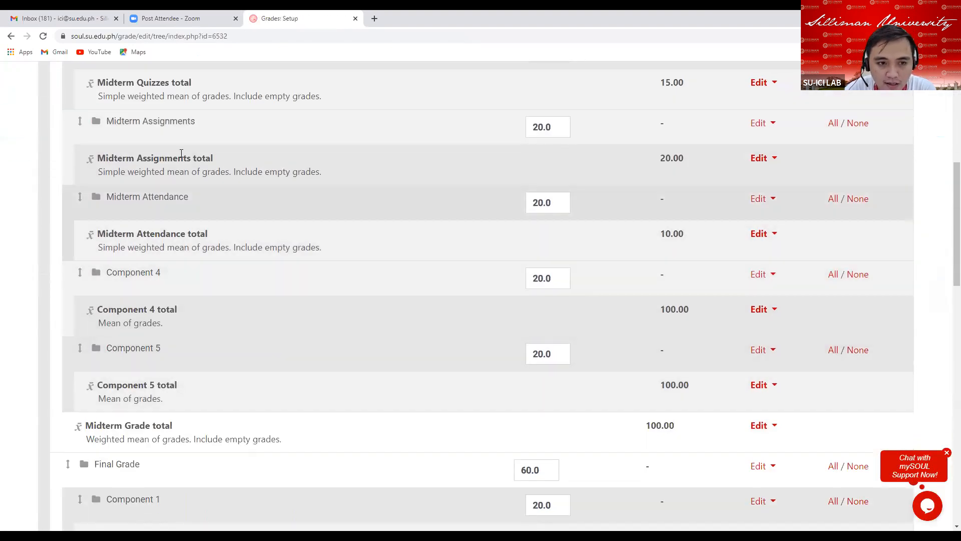
pyautogui.moveTo(662, 231); pyautogui.dragTo(707, 238)
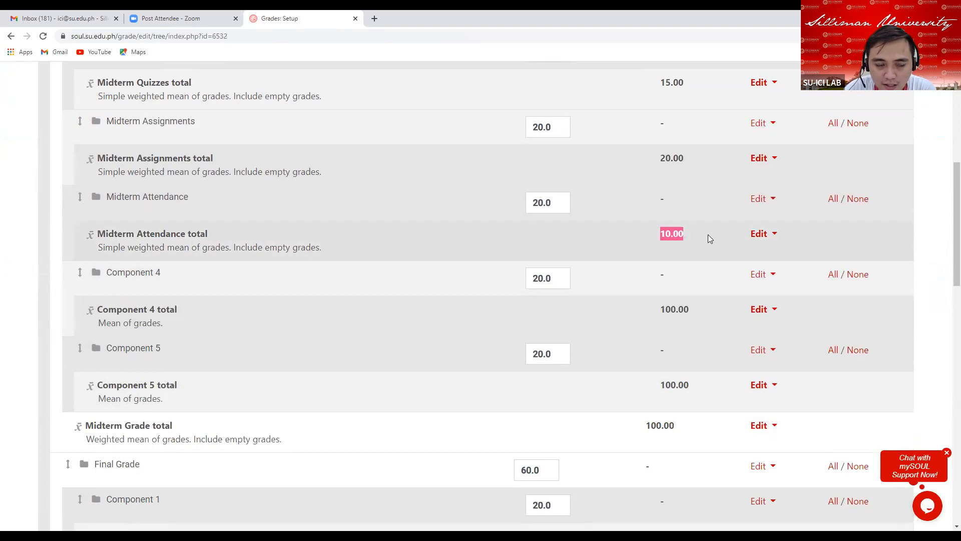
pyautogui.click(555, 202)
pyautogui.press('BackSpace')
pyautogui.press('BackSpace')
pyautogui.press('BackSpace')
pyautogui.press('BackSpace')
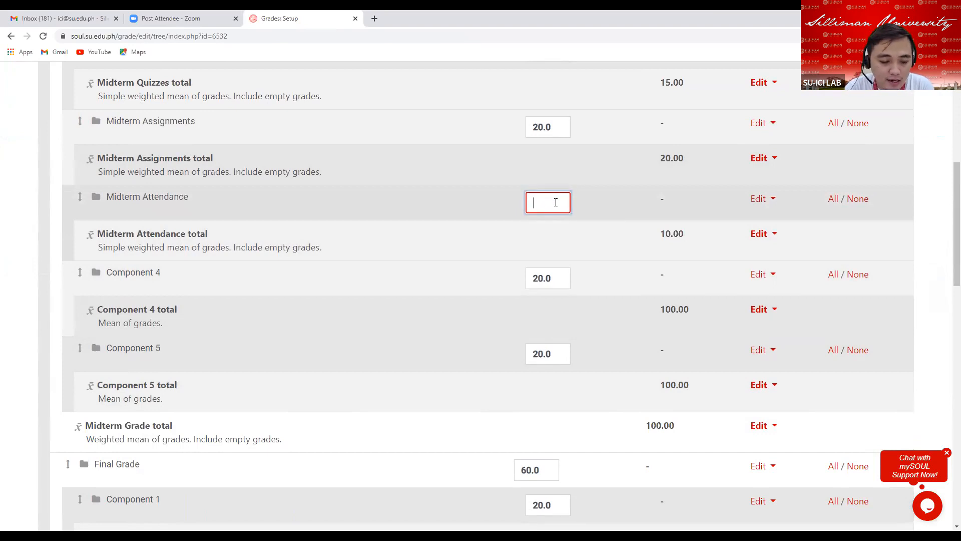
pyautogui.write('10')
pyautogui.press('Return')
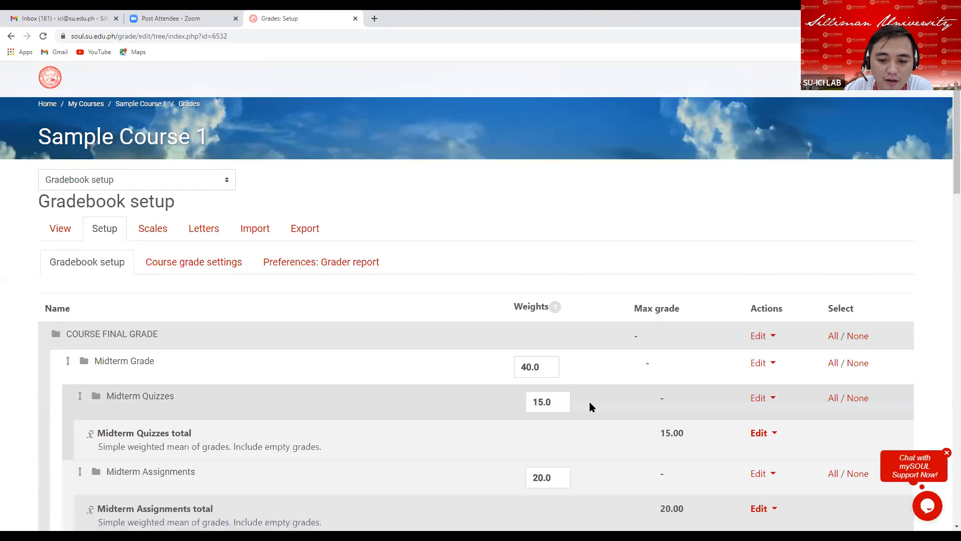
# Open the Component 4 category settings and rename it Midterm Exam.
pyautogui.scroll(-6, 556, 432)
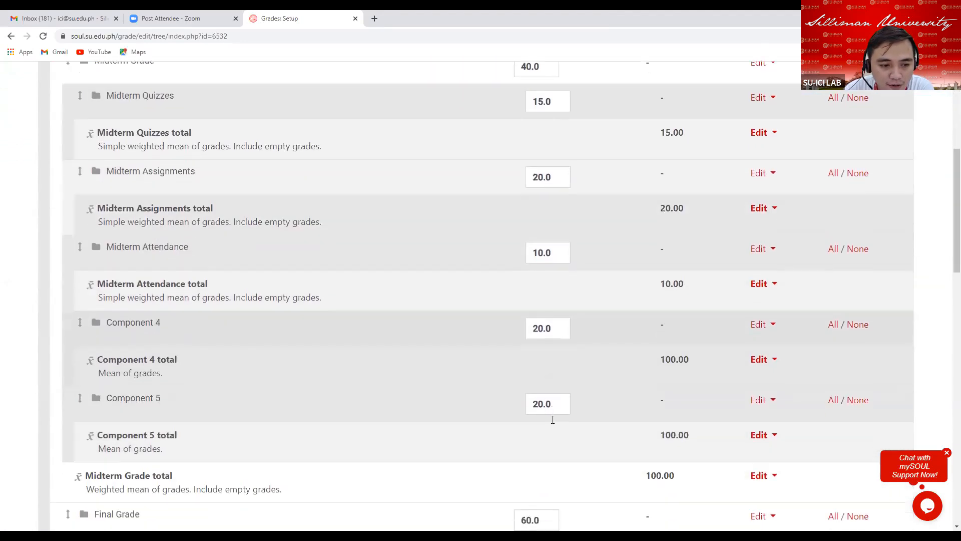
pyautogui.scroll(-1, 553, 419)
pyautogui.moveTo(108, 272); pyautogui.dragTo(170, 278)
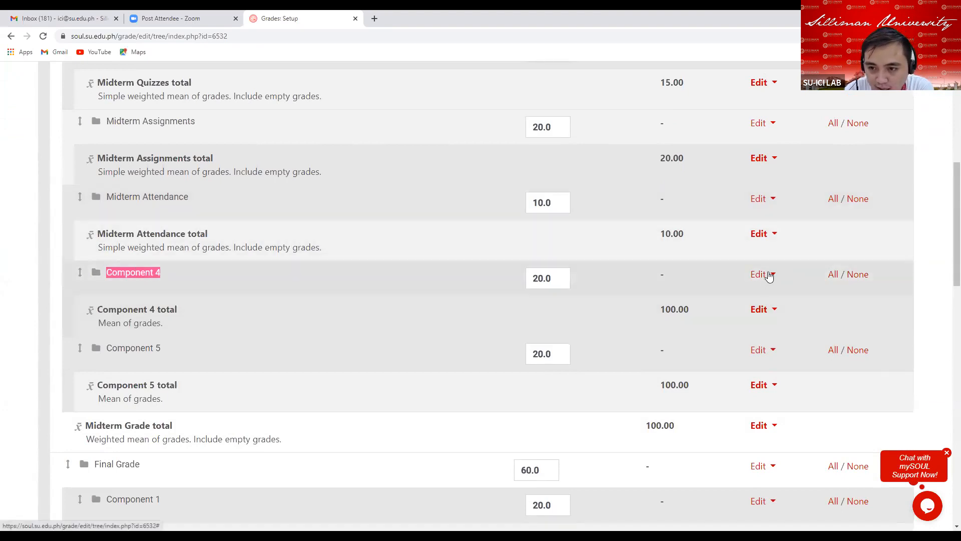
pyautogui.click(764, 274)
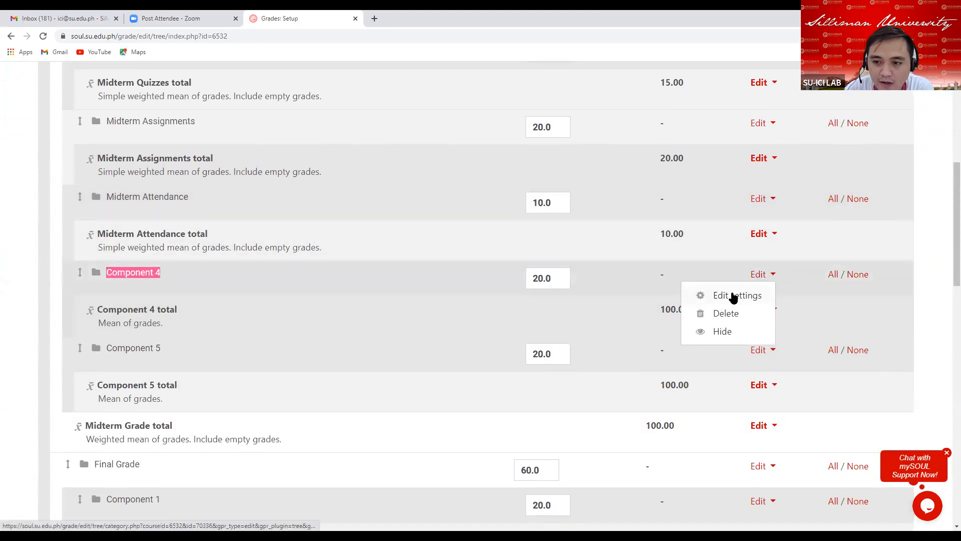
pyautogui.click(730, 296)
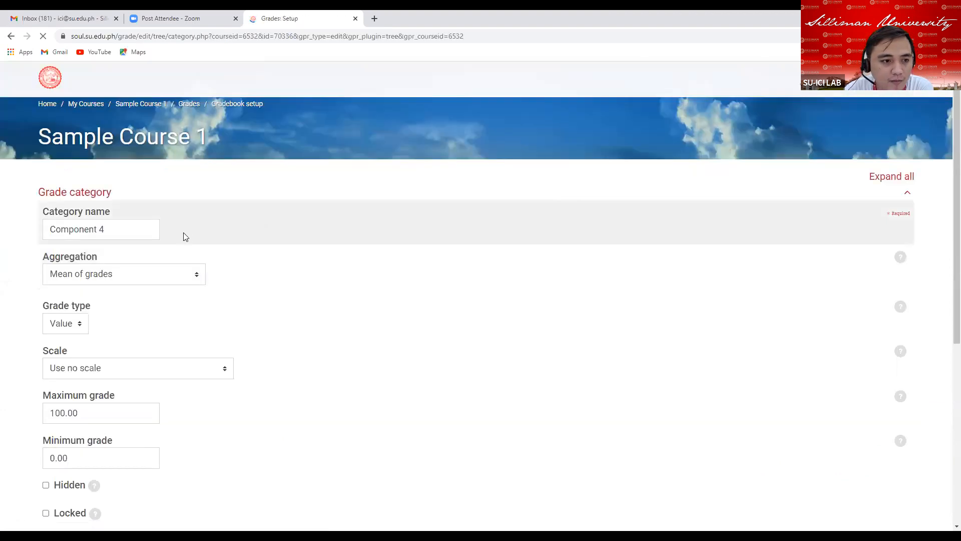
pyautogui.click(114, 231)
pyautogui.press('BackSpace')
pyautogui.press('BackSpace')
pyautogui.press('BackSpace')
pyautogui.press('BackSpace')
pyautogui.press('BackSpace')
pyautogui.press('BackSpace')
pyautogui.press('BackSpace')
pyautogui.press('BackSpace')
pyautogui.press('BackSpace')
pyautogui.press('BackSpace')
pyautogui.press('BackSpace')
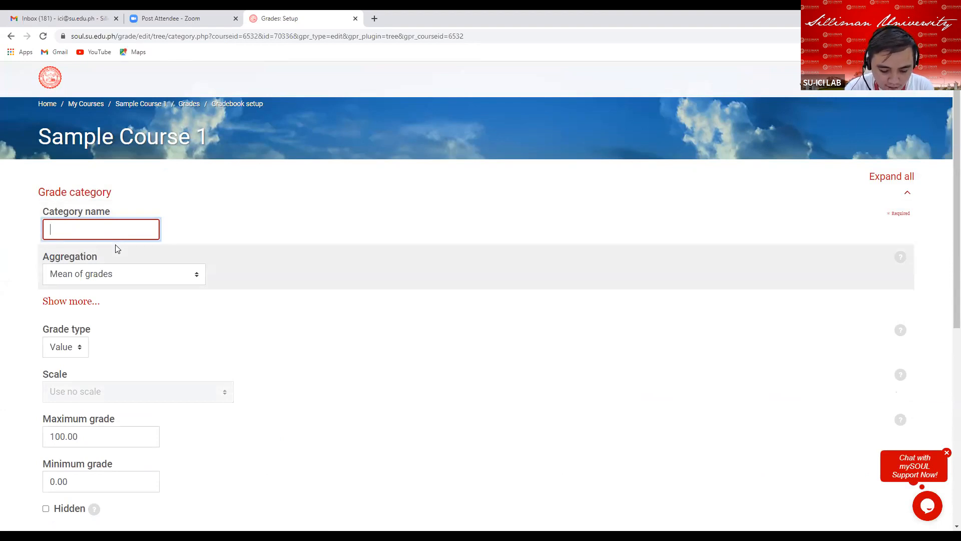
pyautogui.write('Midte')
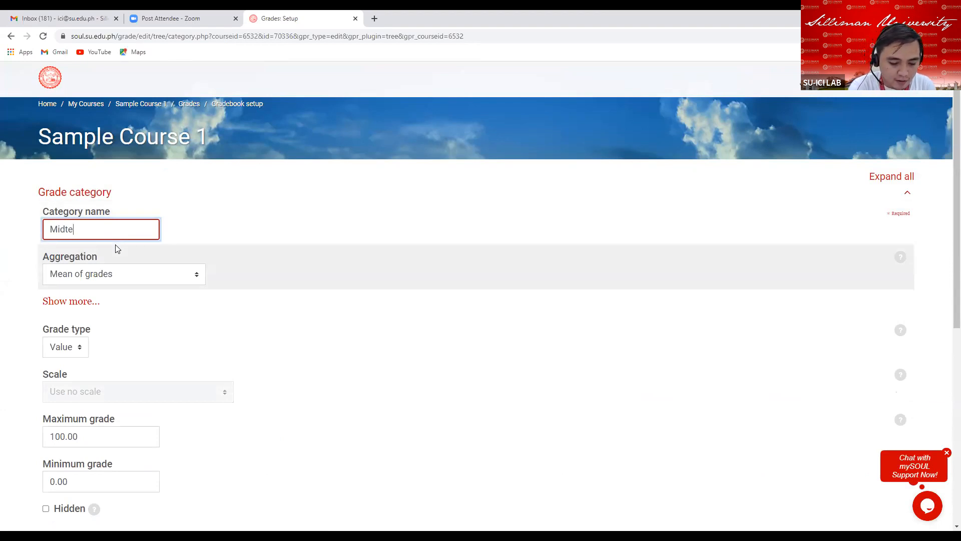
pyautogui.write('rm Exam')
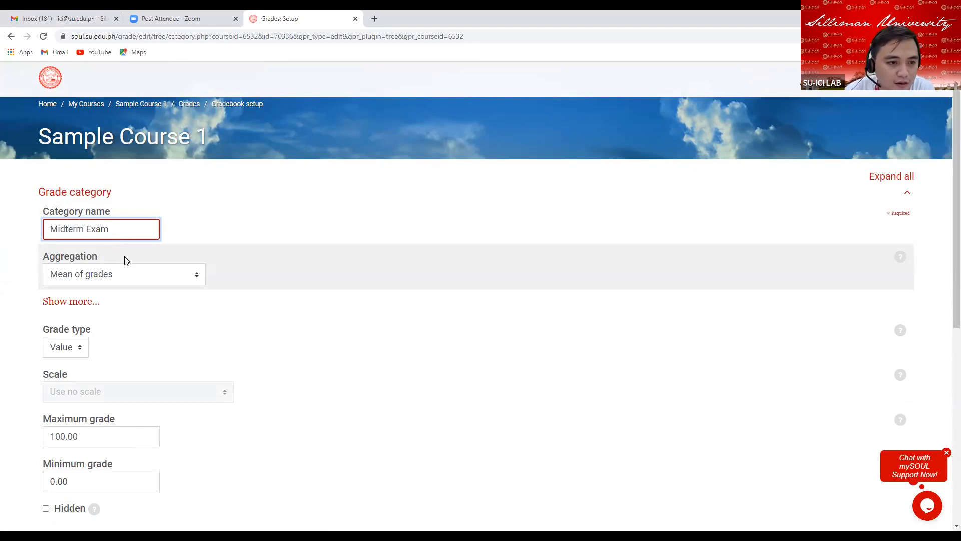
# Set the Midterm Exam aggregation to Simple weighted mean of grades and turn off excluding empty grades.
pyautogui.scroll(-1, 153, 272)
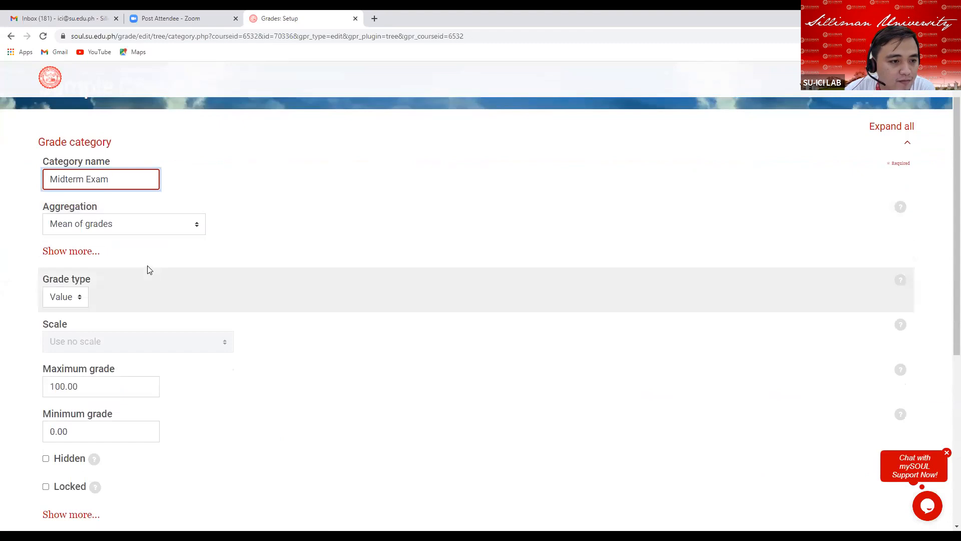
pyautogui.click(131, 229)
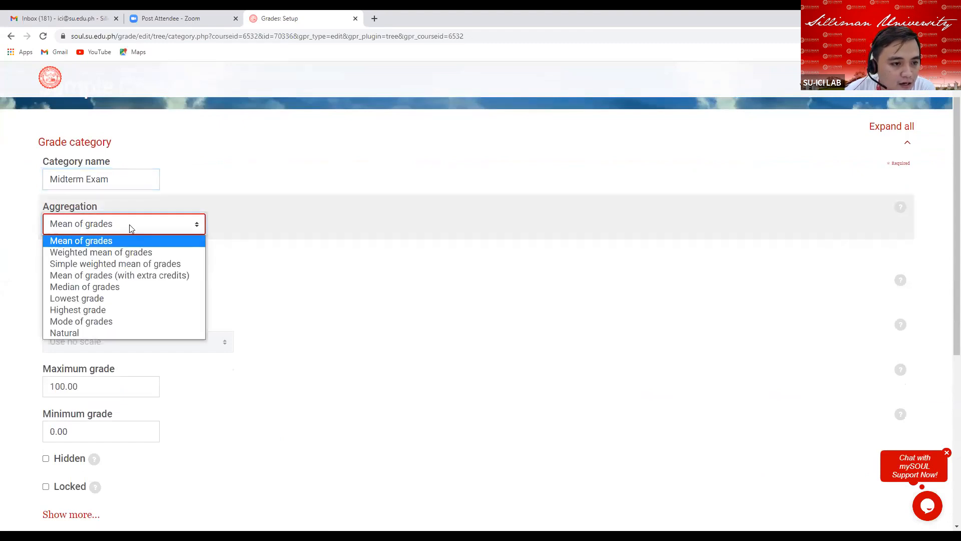
pyautogui.click(111, 263)
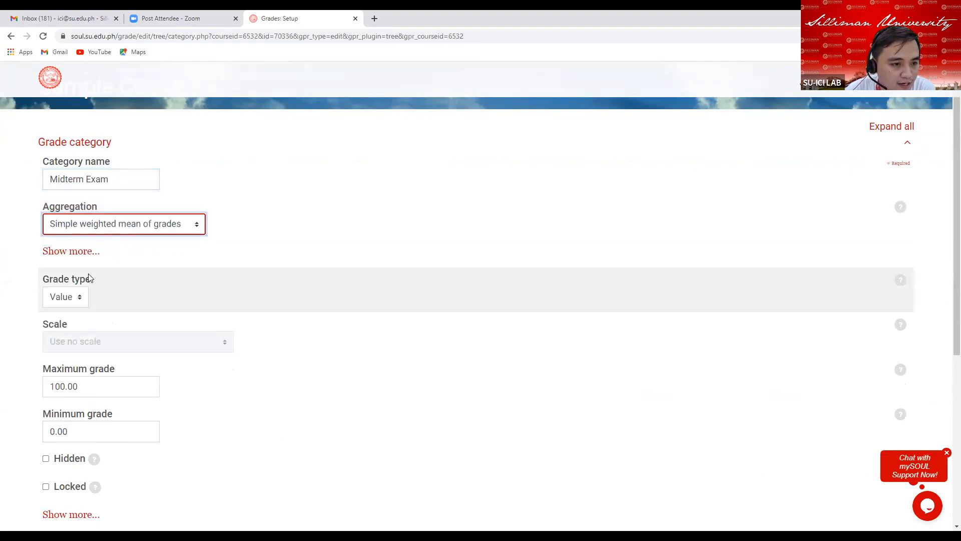
pyautogui.click(65, 251)
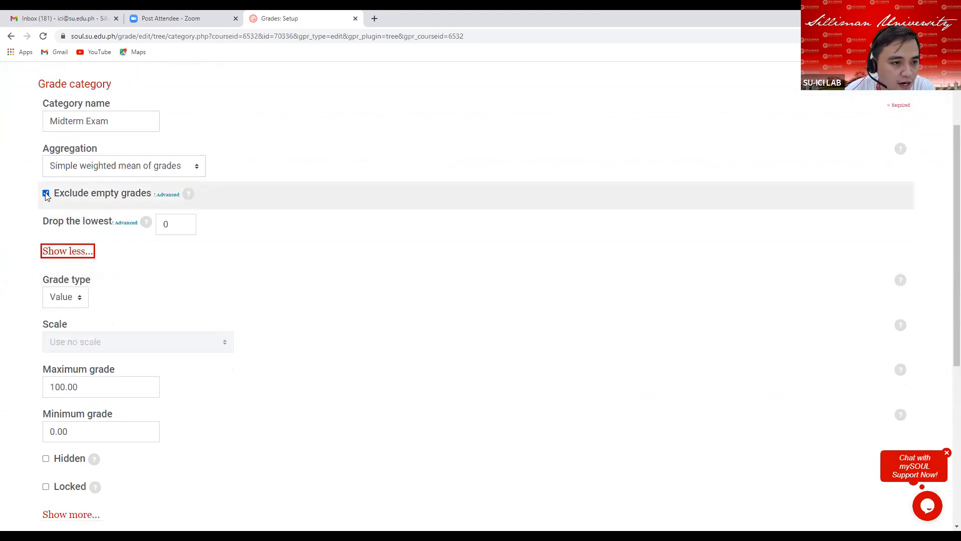
pyautogui.click(46, 194)
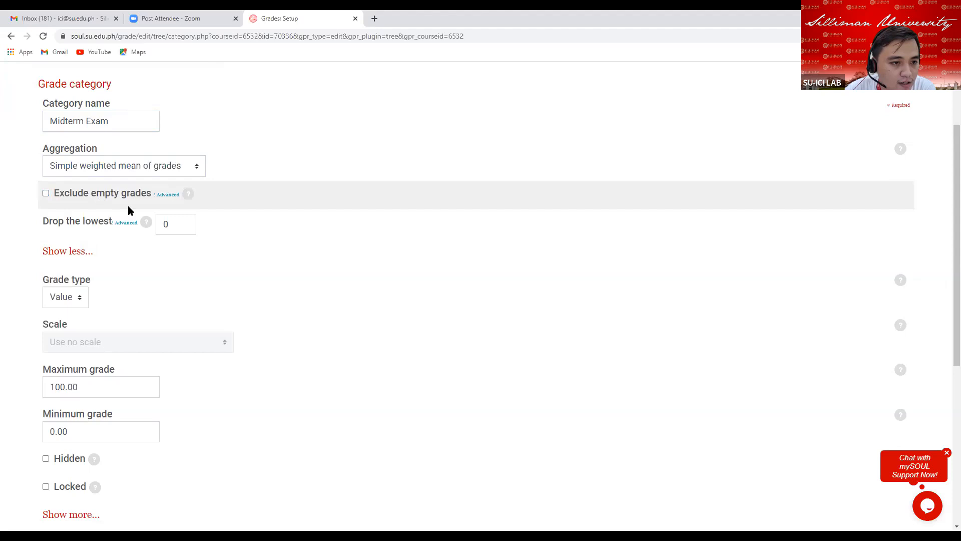
# Set the Midterm Exam category's maximum grade to 25.
pyautogui.scroll(-3, 150, 285)
pyautogui.doubleClick(84, 236)
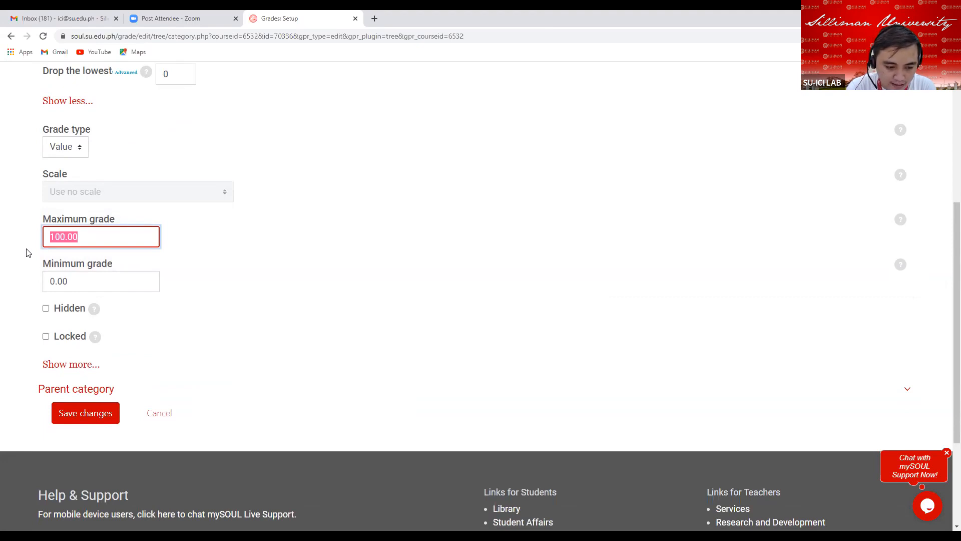
pyautogui.write('25')
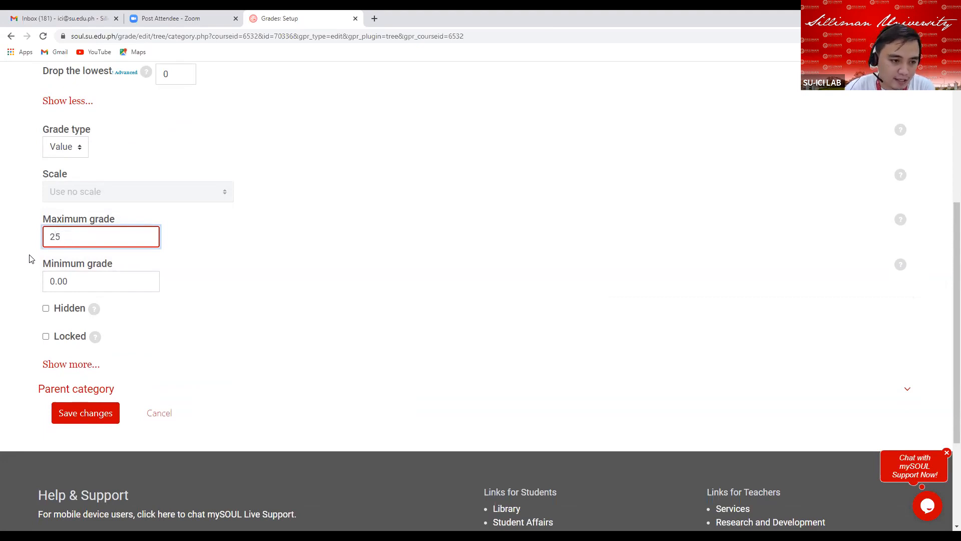
# Set the grade display type to Real and save the Midterm Exam category.
pyautogui.click(70, 364)
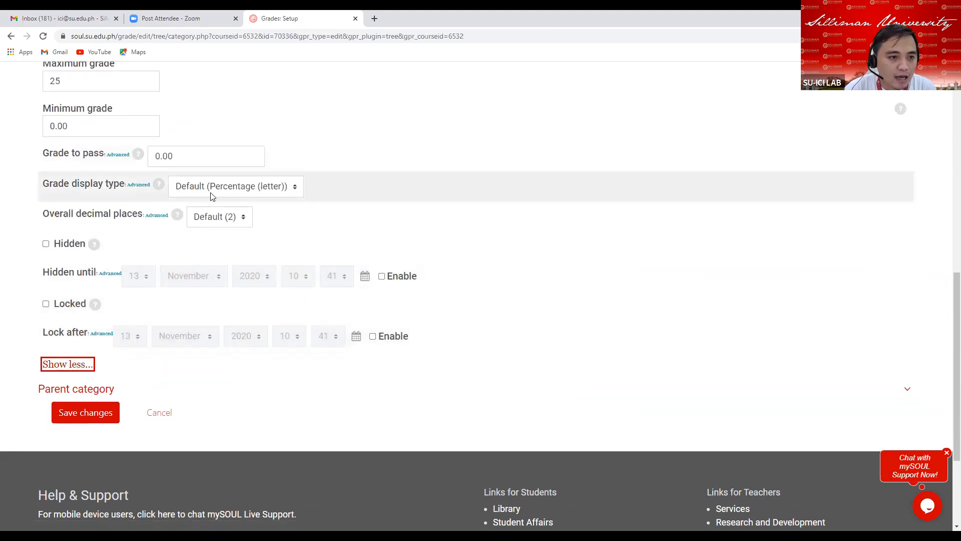
pyautogui.click(221, 191)
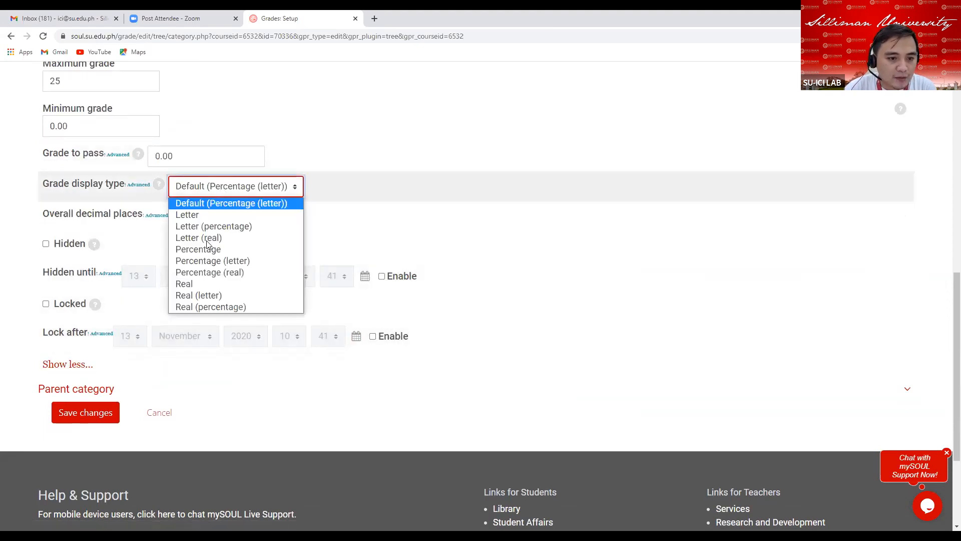
pyautogui.click(194, 284)
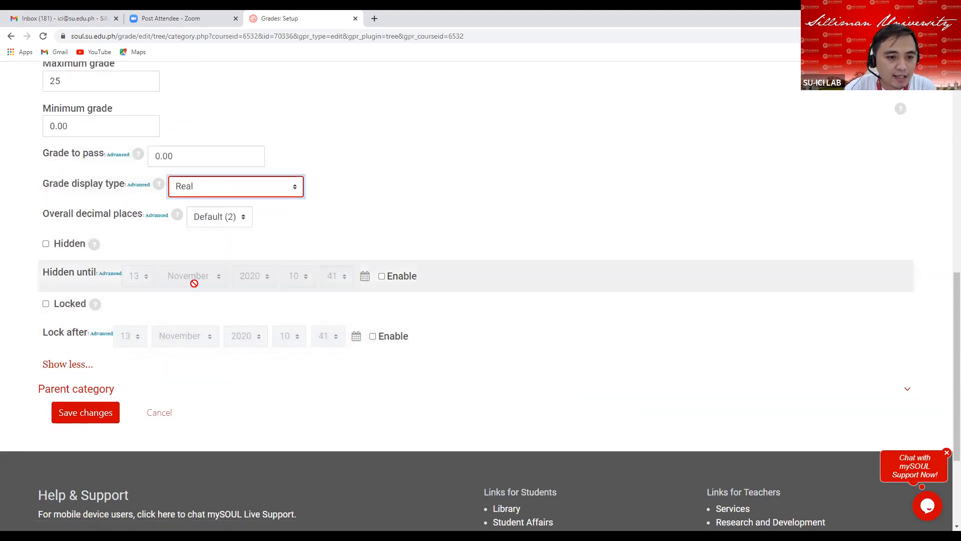
pyautogui.click(90, 415)
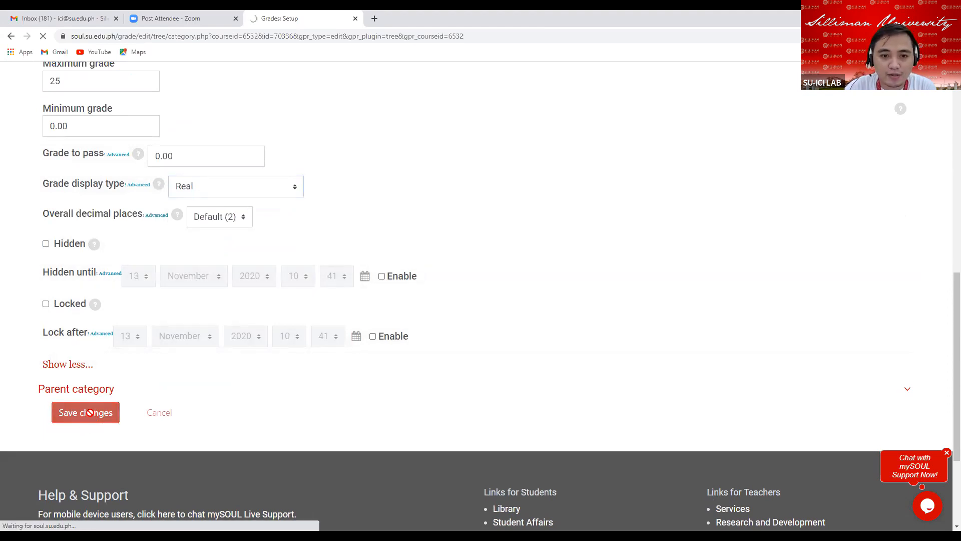
# Set the Midterm Exam weight to 25 in the gradebook setup table.
pyautogui.scroll(-3, 495, 377)
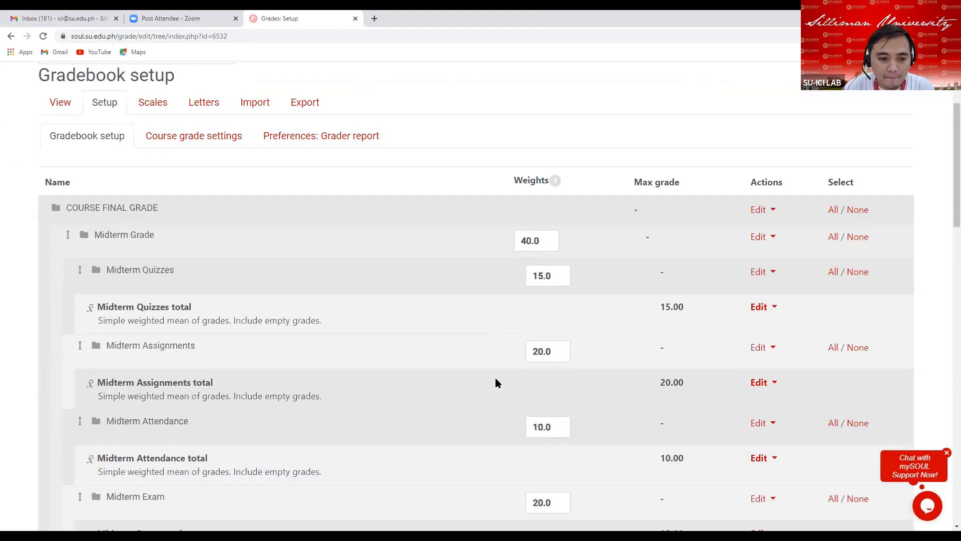
pyautogui.scroll(-6, 494, 382)
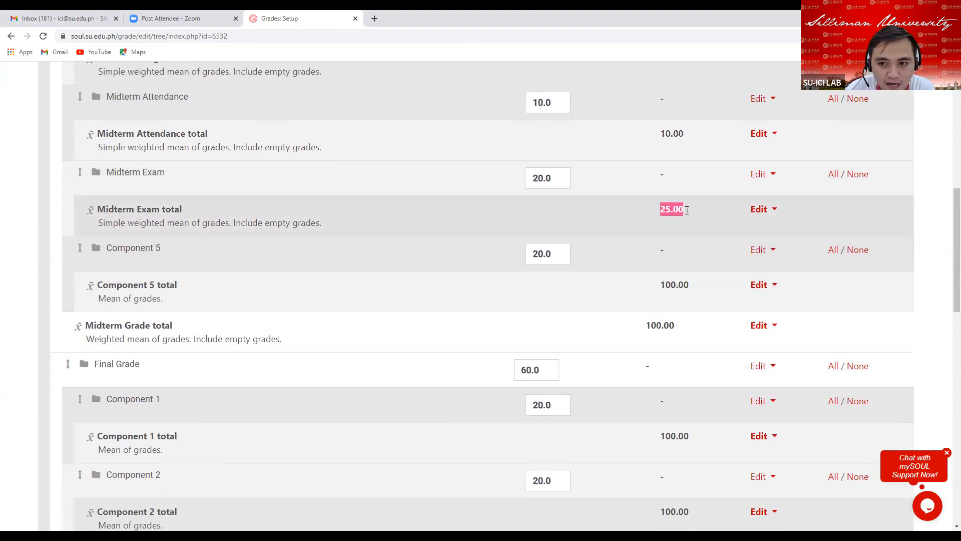
pyautogui.click(562, 177)
pyautogui.press('BackSpace')
pyautogui.press('BackSpace')
pyautogui.press('BackSpace')
pyautogui.press('BackSpace')
pyautogui.write('25')
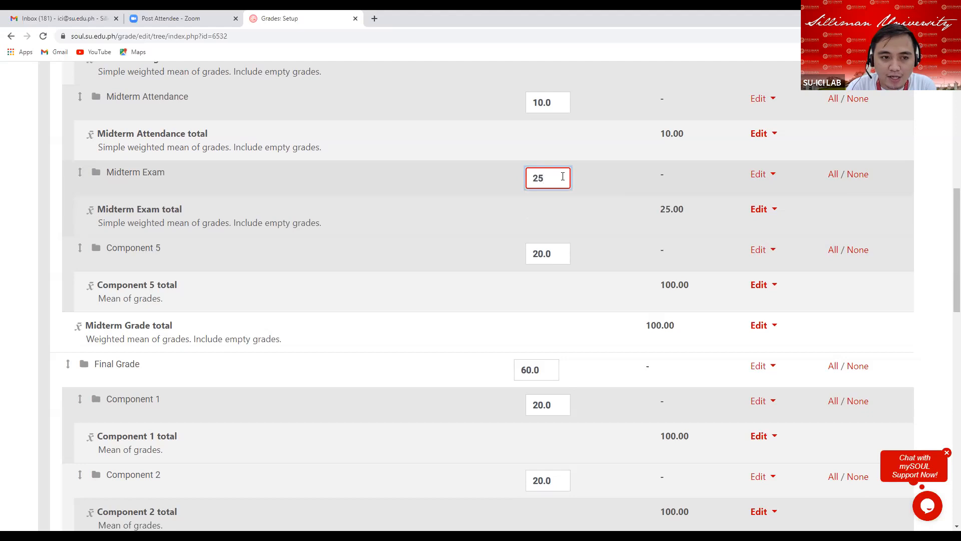
pyautogui.press('Return')
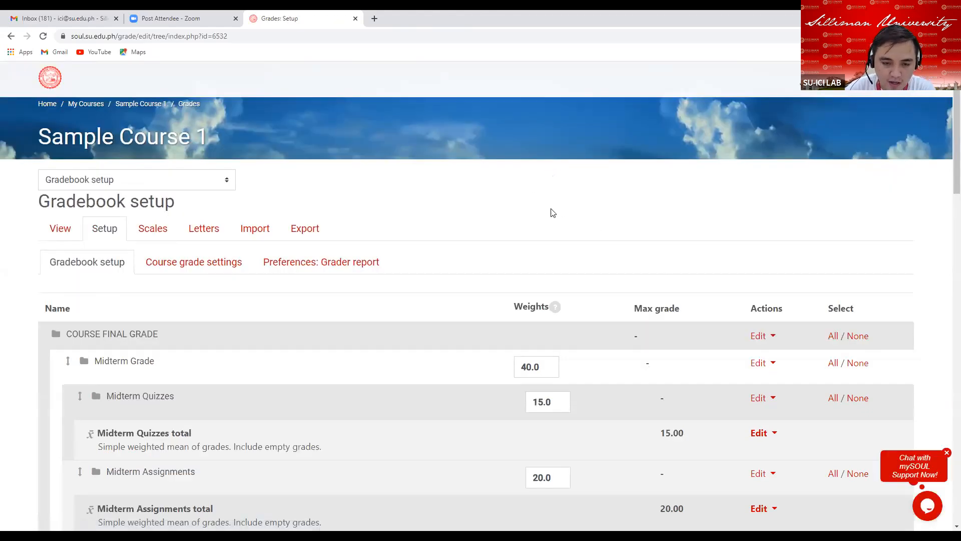
# Delete the Component 5 category from the Midterm Grade category.
pyautogui.scroll(-4, 501, 305)
pyautogui.scroll(-6, 486, 298)
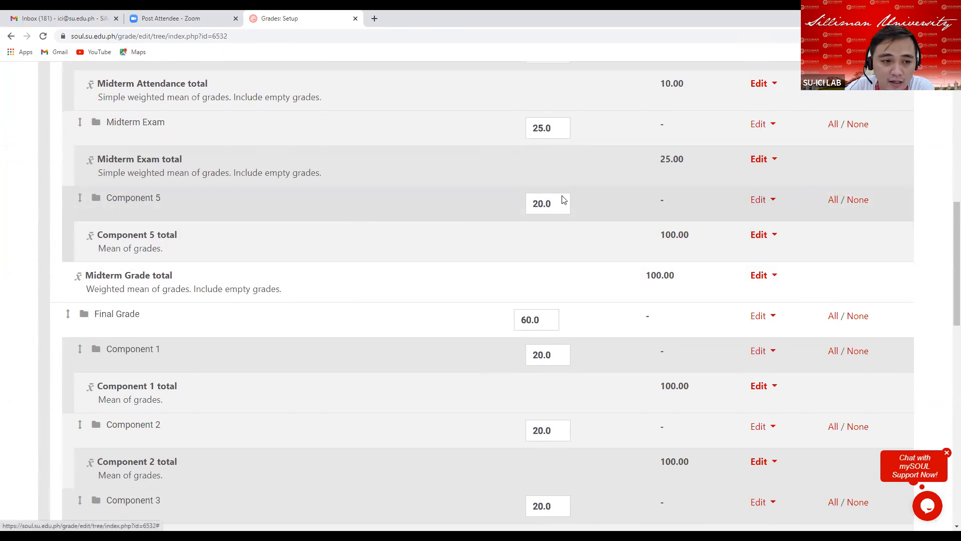
pyautogui.moveTo(106, 198); pyautogui.dragTo(187, 205)
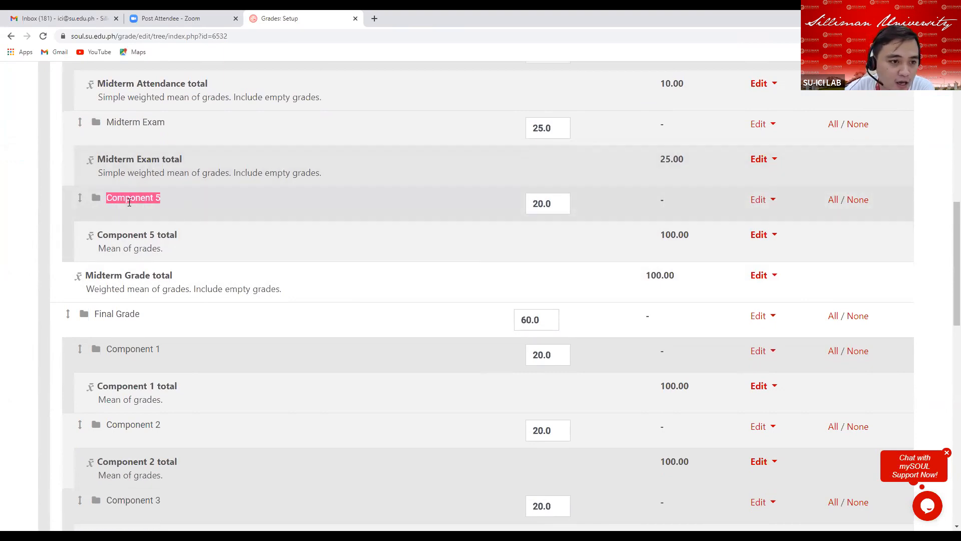
pyautogui.click(769, 201)
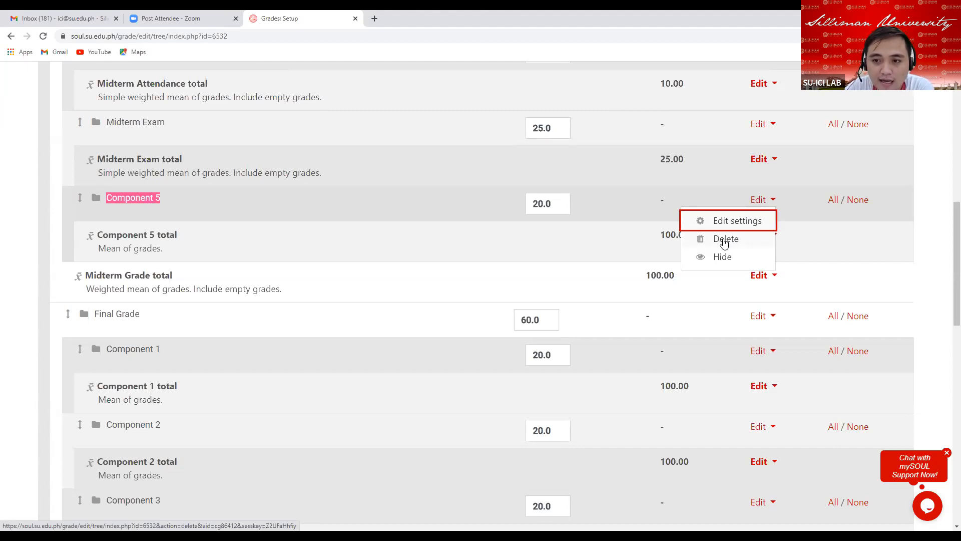
pyautogui.click(724, 240)
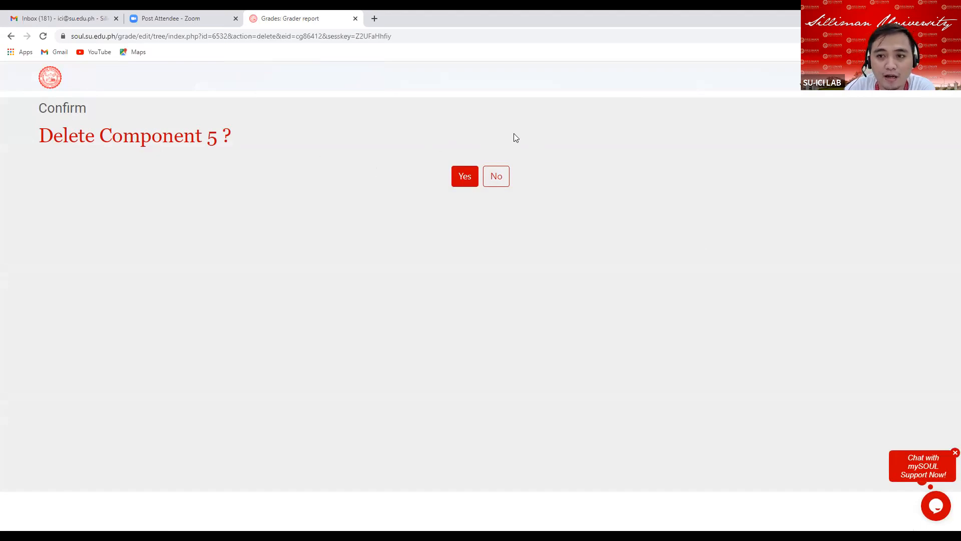
pyautogui.click(467, 183)
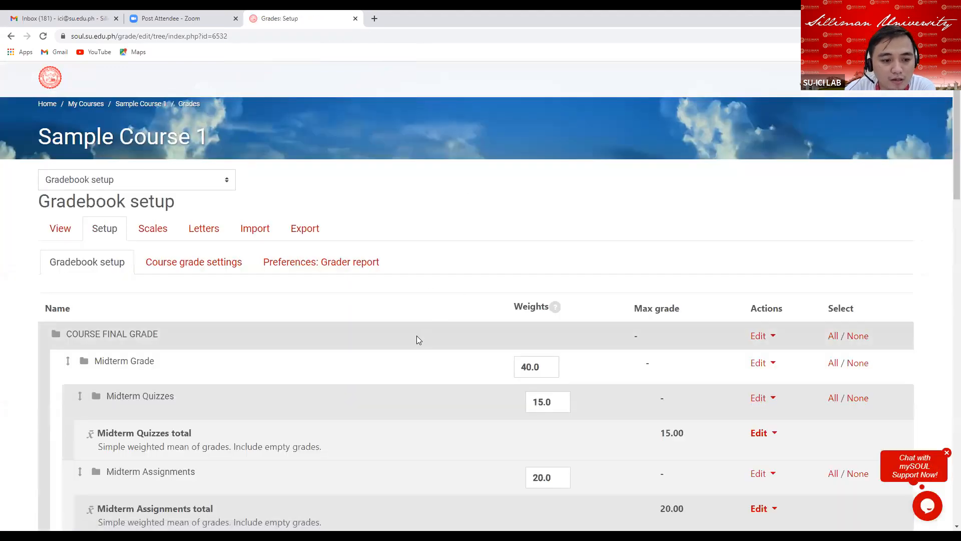
# Review the weights and max grades of the Midterm categories in the gradebook setup table.
pyautogui.scroll(-7, 402, 338)
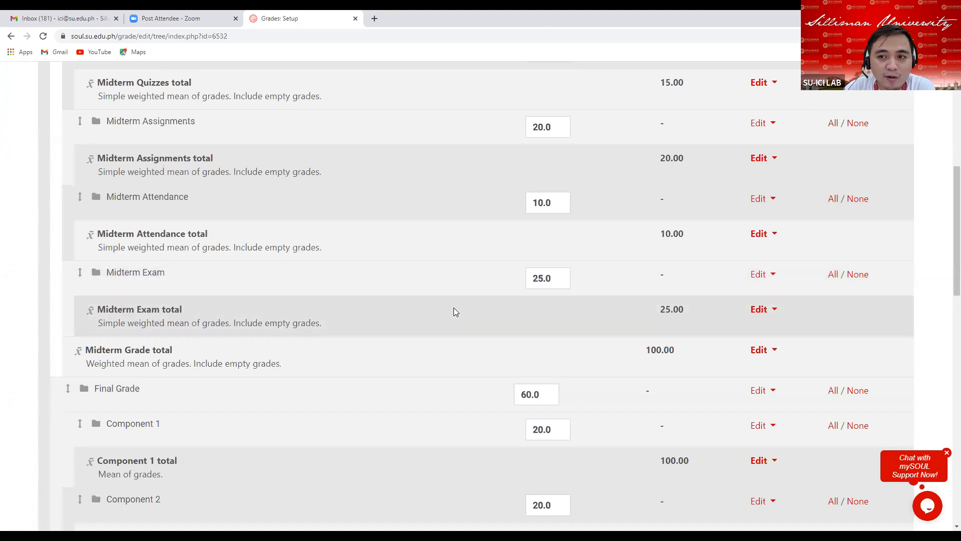
pyautogui.scroll(1, 438, 295)
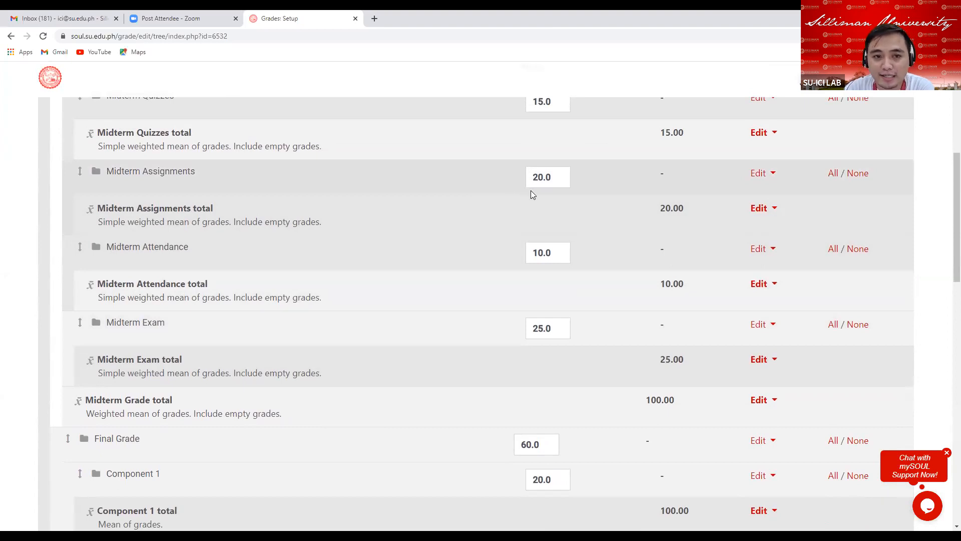
pyautogui.scroll(2, 388, 201)
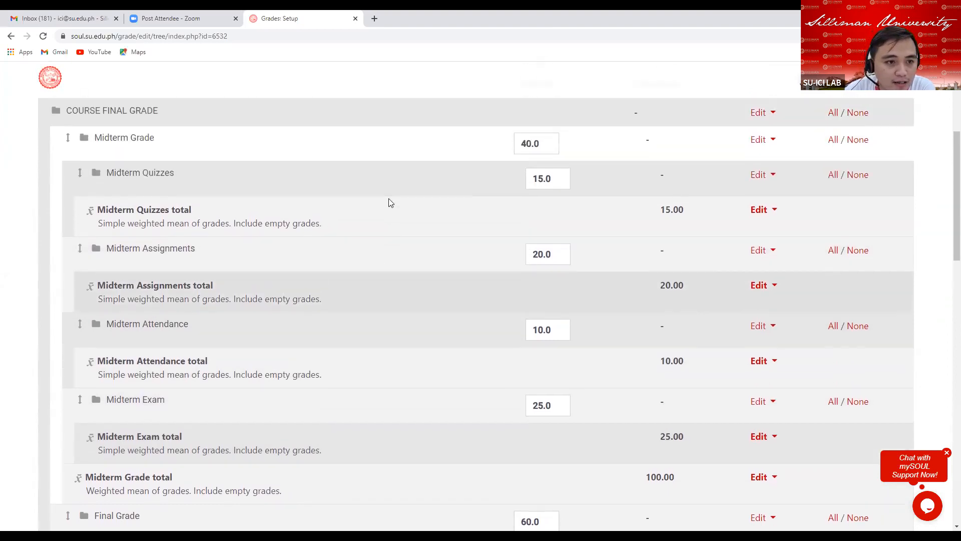
pyautogui.click(560, 202)
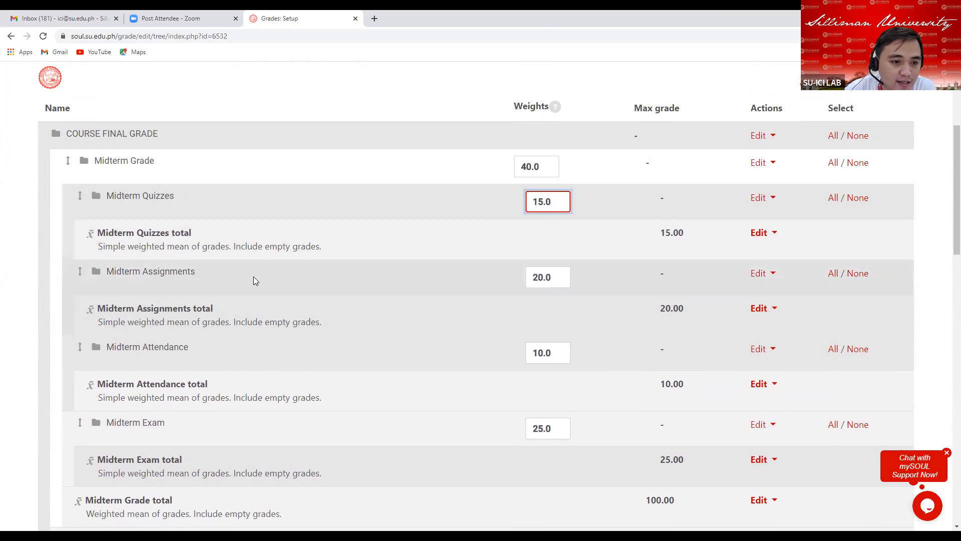
pyautogui.click(557, 277)
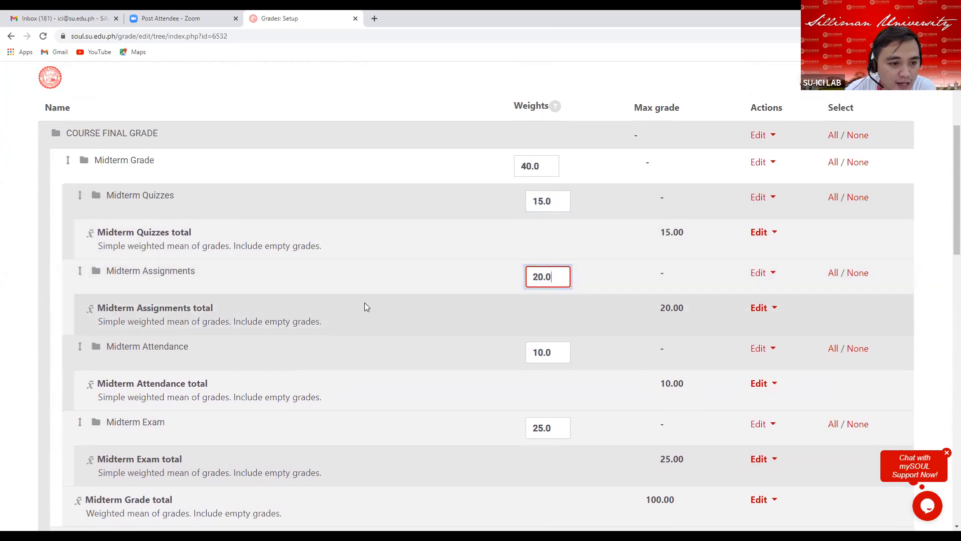
pyautogui.scroll(-2, 346, 285)
pyautogui.click(558, 251)
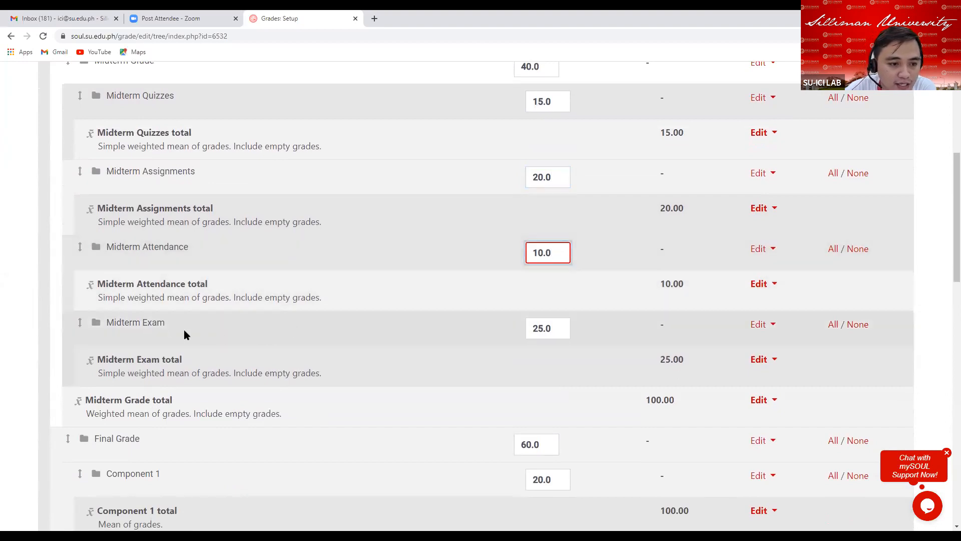
pyautogui.click(563, 334)
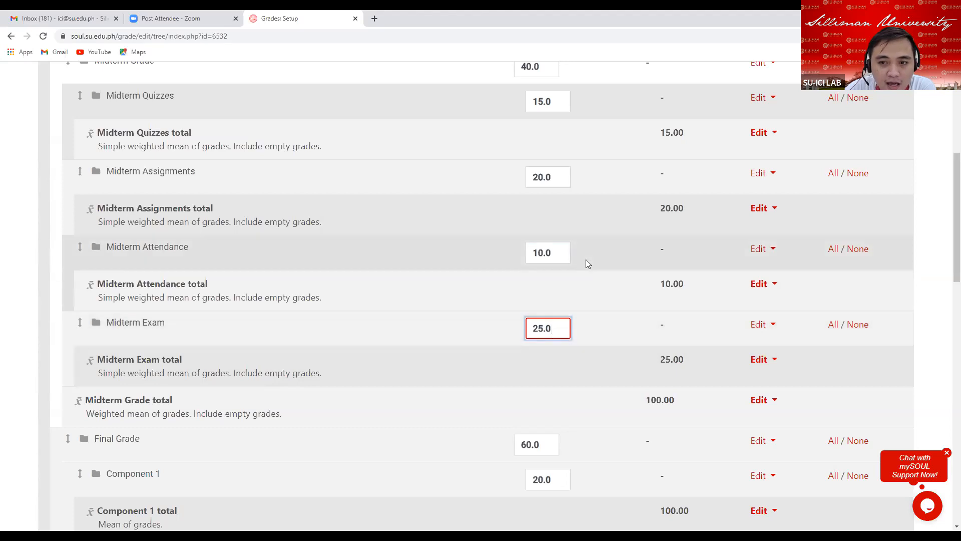
pyautogui.scroll(1, 564, 229)
pyautogui.scroll(2, 564, 229)
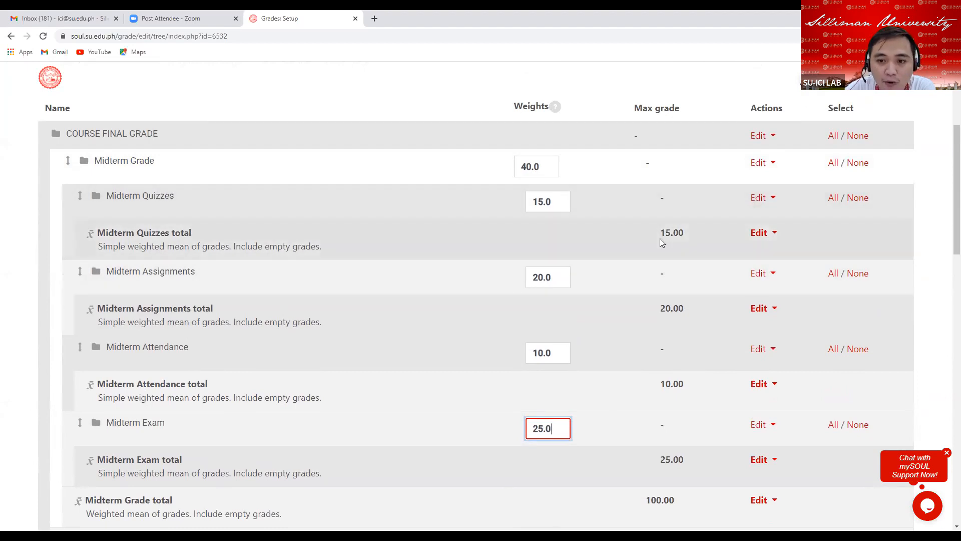
pyautogui.click(561, 201)
pyautogui.moveTo(658, 232); pyautogui.dragTo(709, 235)
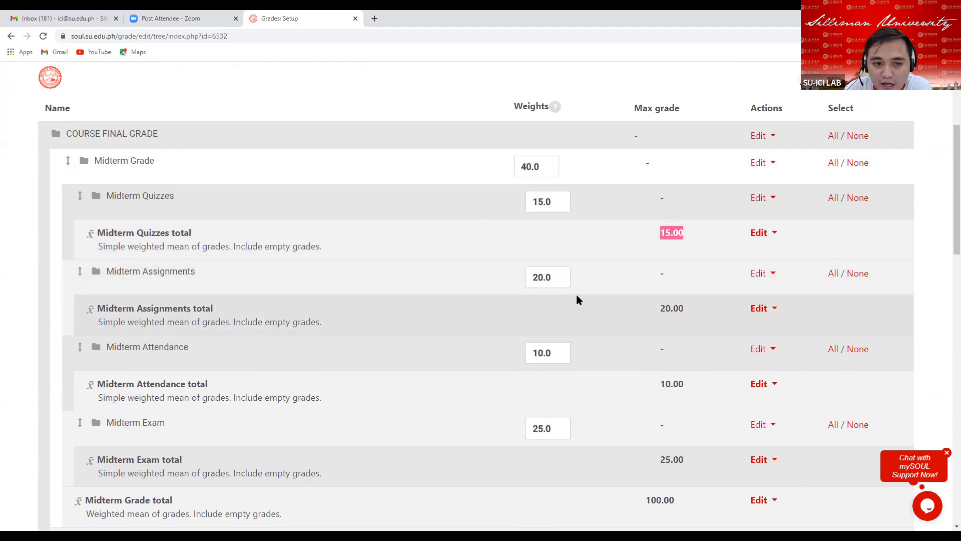
pyautogui.scroll(-1, 579, 296)
pyautogui.scroll(-1, 579, 299)
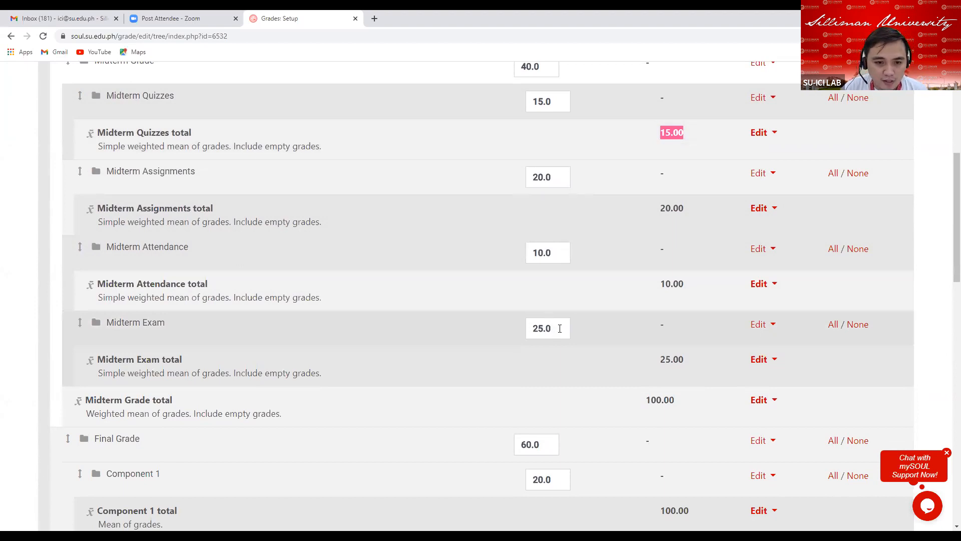
pyautogui.click(560, 328)
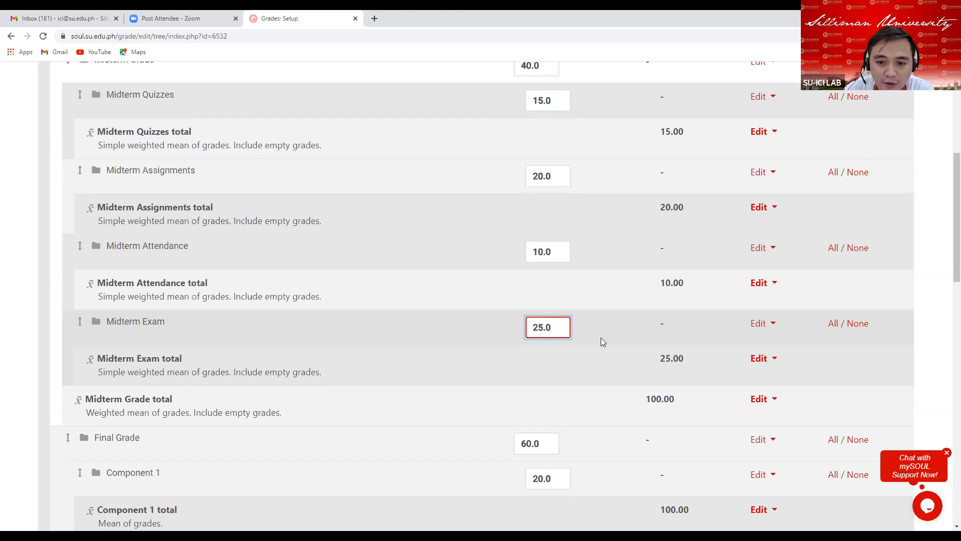
pyautogui.scroll(-9, 601, 338)
pyautogui.scroll(-8, 593, 343)
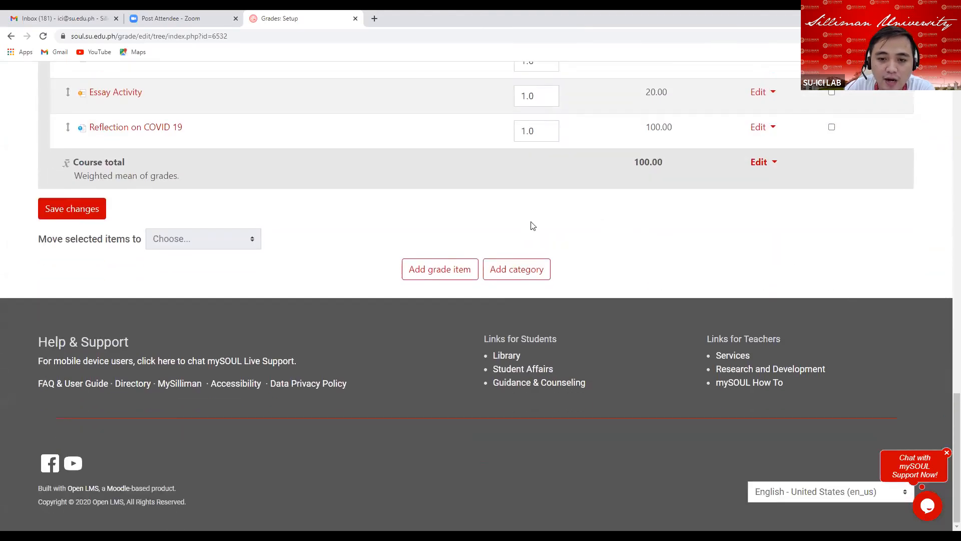
# Add a new grade category named Midterm Project.
pyautogui.click(521, 275)
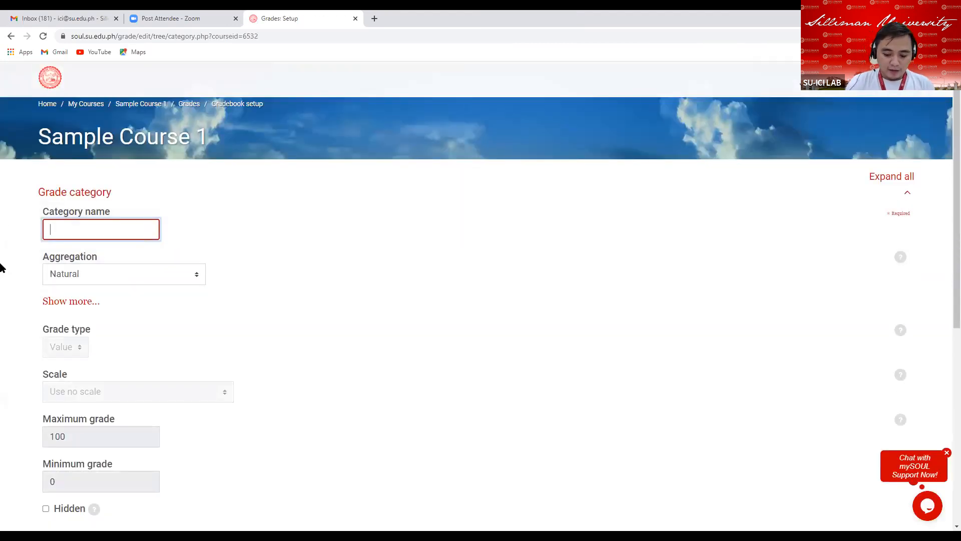
pyautogui.write('M')
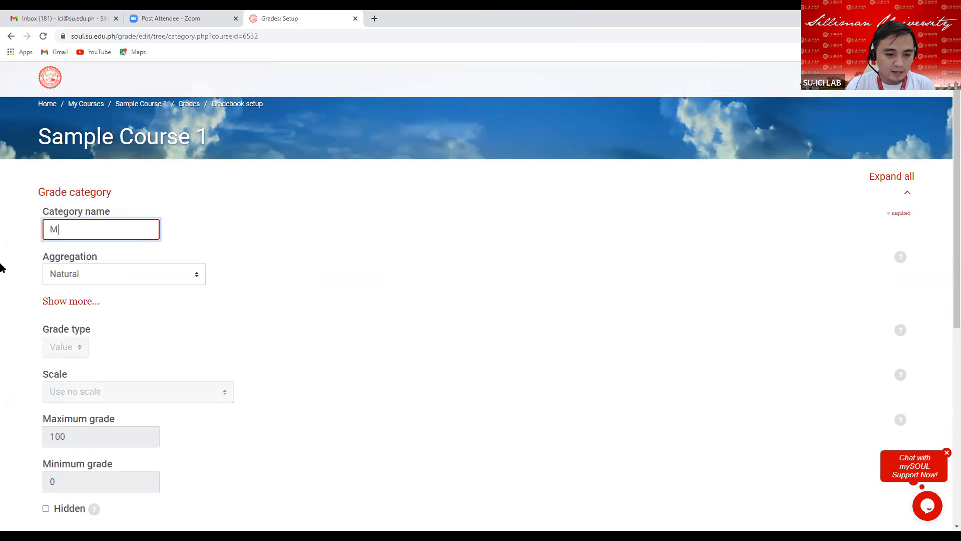
pyautogui.write('idterm ')
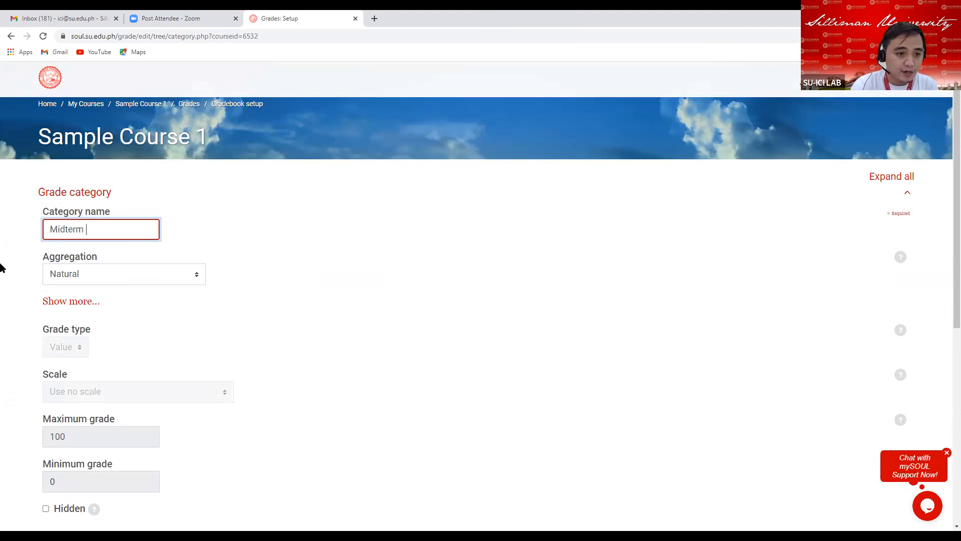
pyautogui.write('Project')
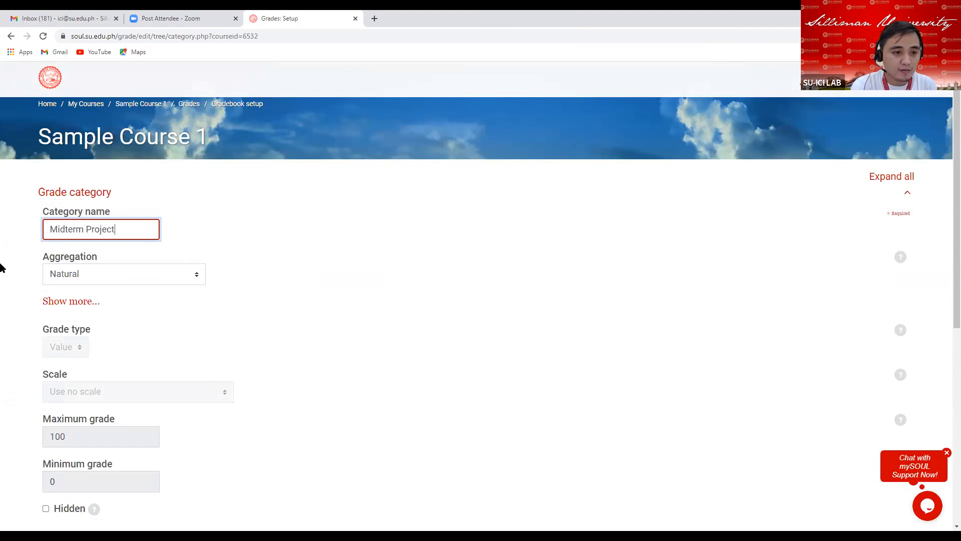
# Set the category's aggregation to Simple weighted mean of grades and uncheck Exclude empty grades.
pyautogui.click(197, 278)
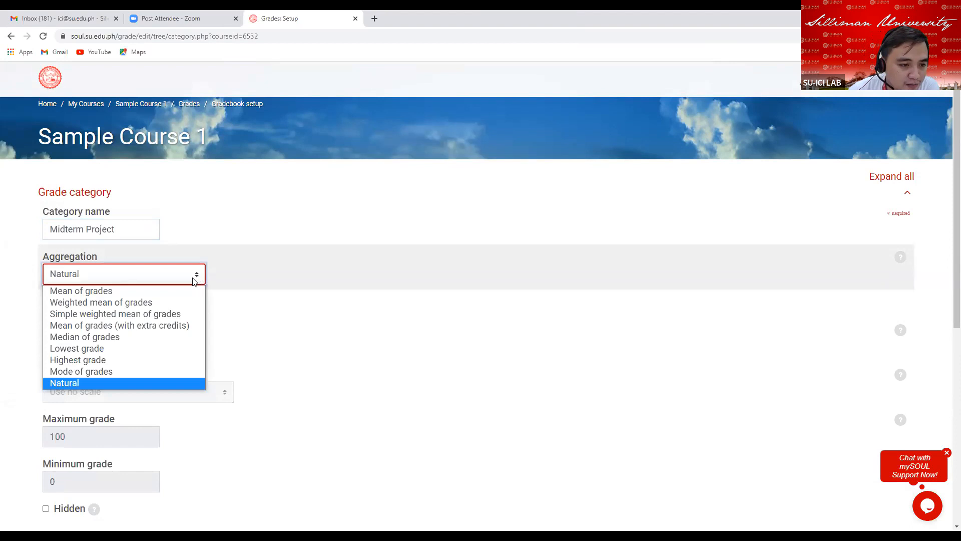
pyautogui.click(147, 315)
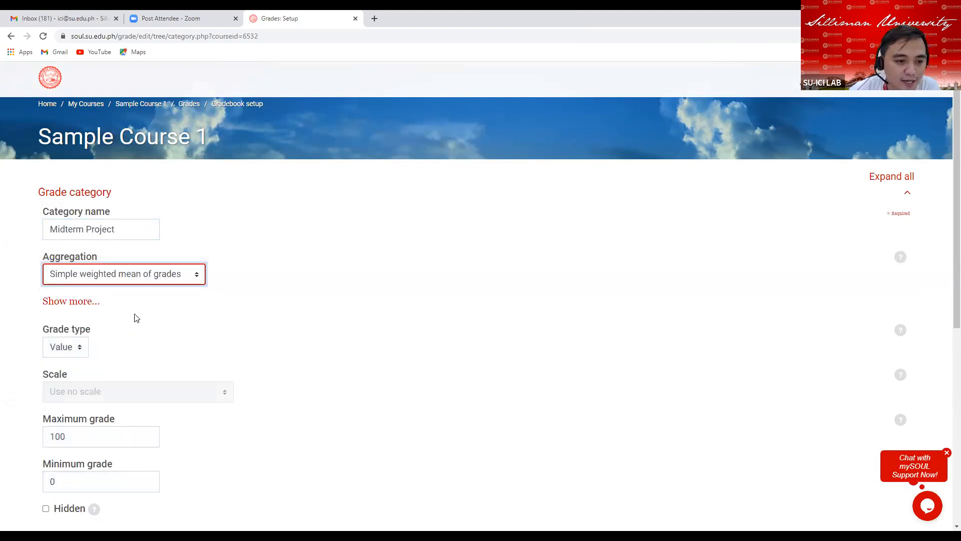
pyautogui.click(65, 302)
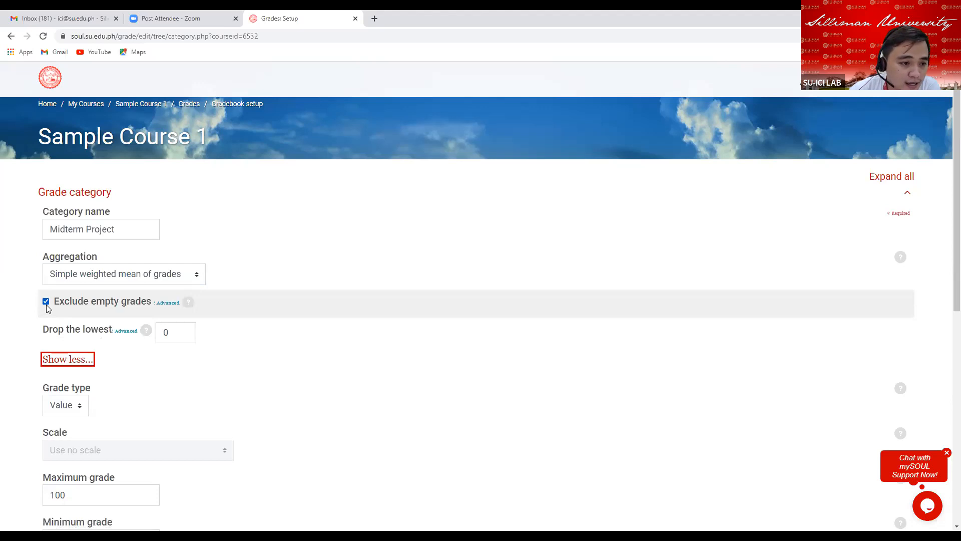
pyautogui.click(45, 302)
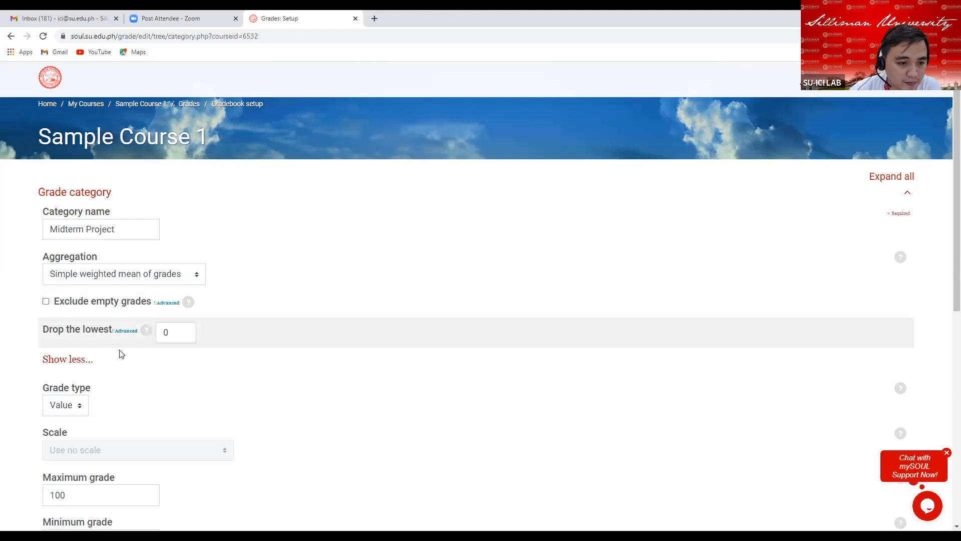
# Set the Midterm Project category's maximum grade to 30.
pyautogui.scroll(-1, 109, 361)
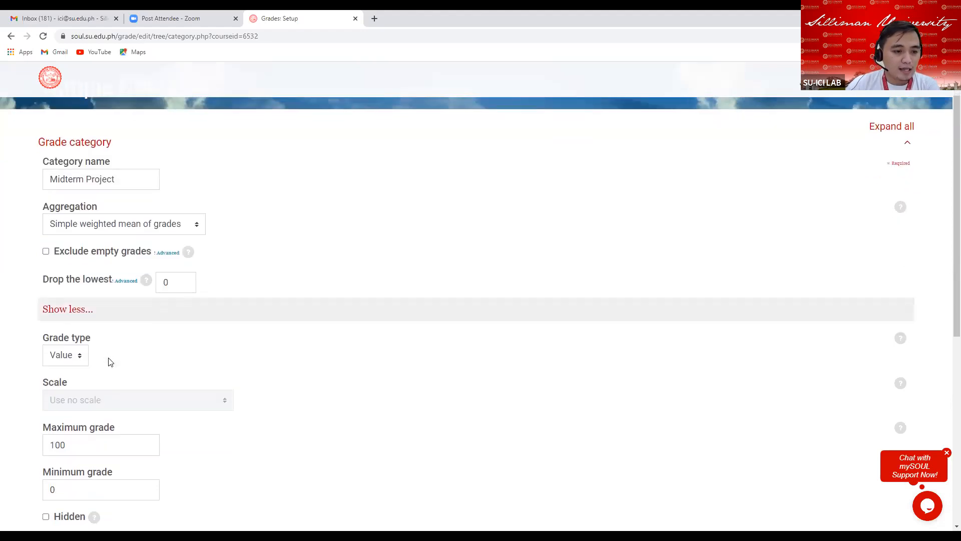
pyautogui.scroll(-4, 99, 337)
pyautogui.moveTo(71, 247); pyautogui.dragTo(44, 249)
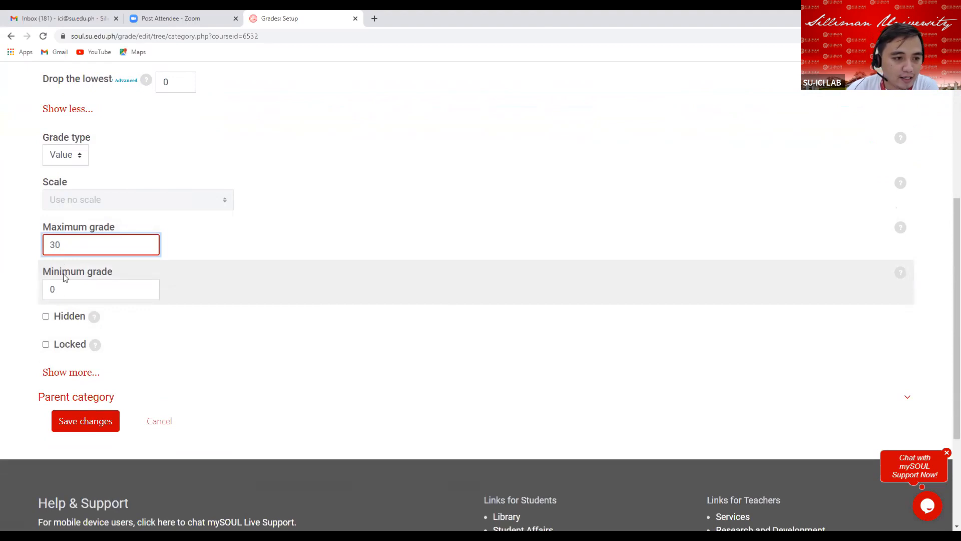
# Set the category's grade display type to Real.
pyautogui.click(69, 377)
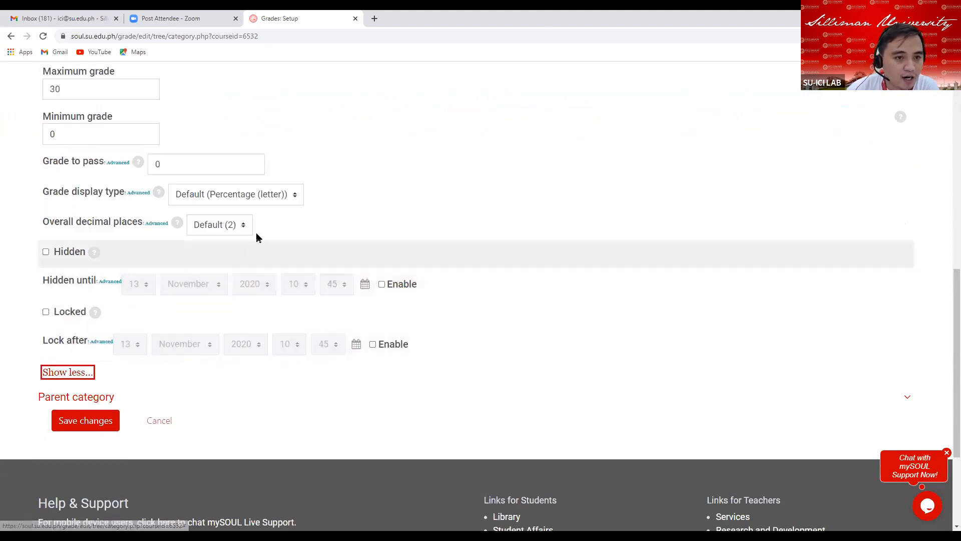
pyautogui.click(294, 197)
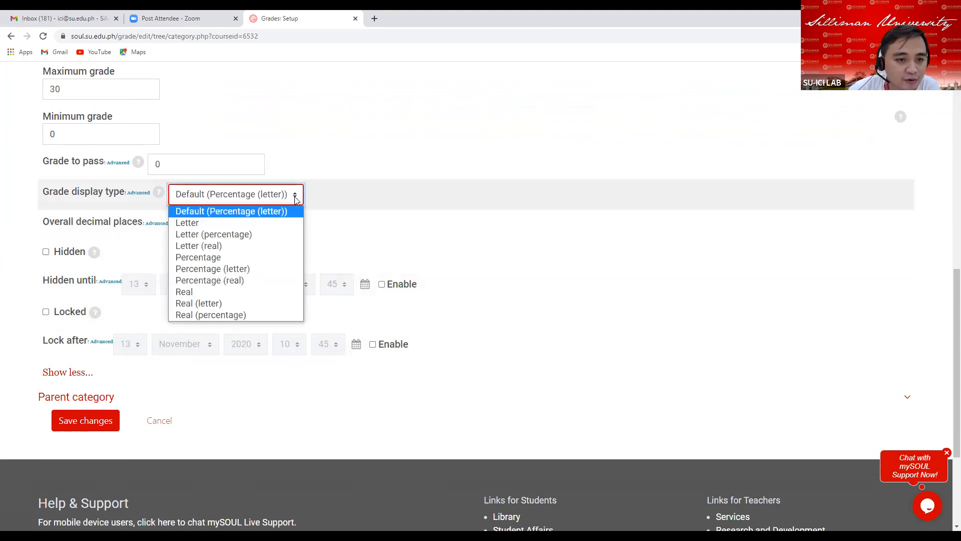
pyautogui.click(189, 292)
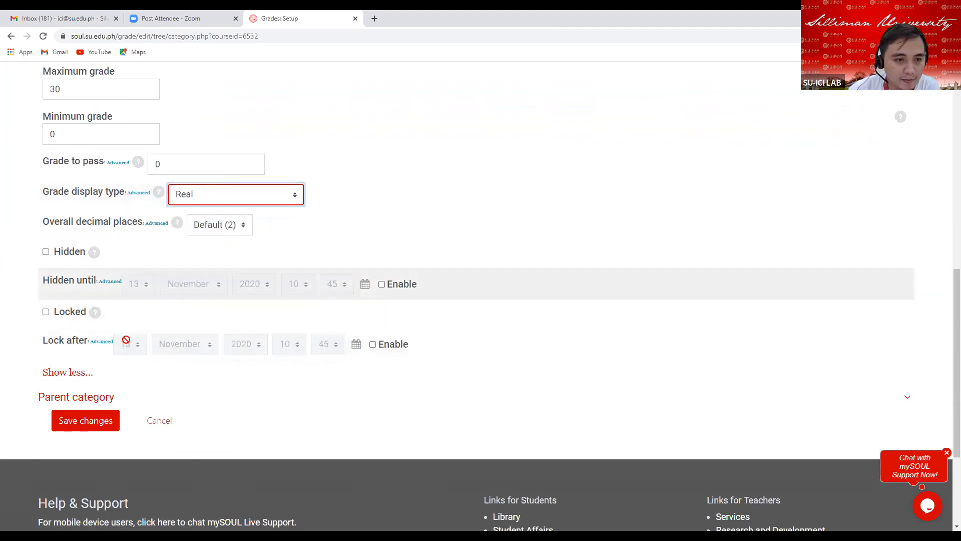
# Set the parent category of Midterm Project to Midterm Grade.
pyautogui.click(95, 400)
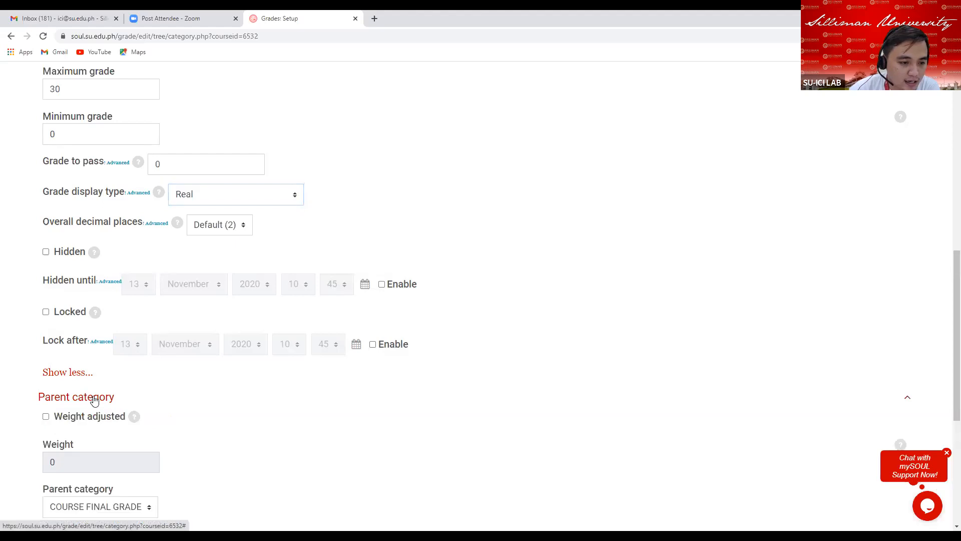
pyautogui.scroll(-3, 188, 412)
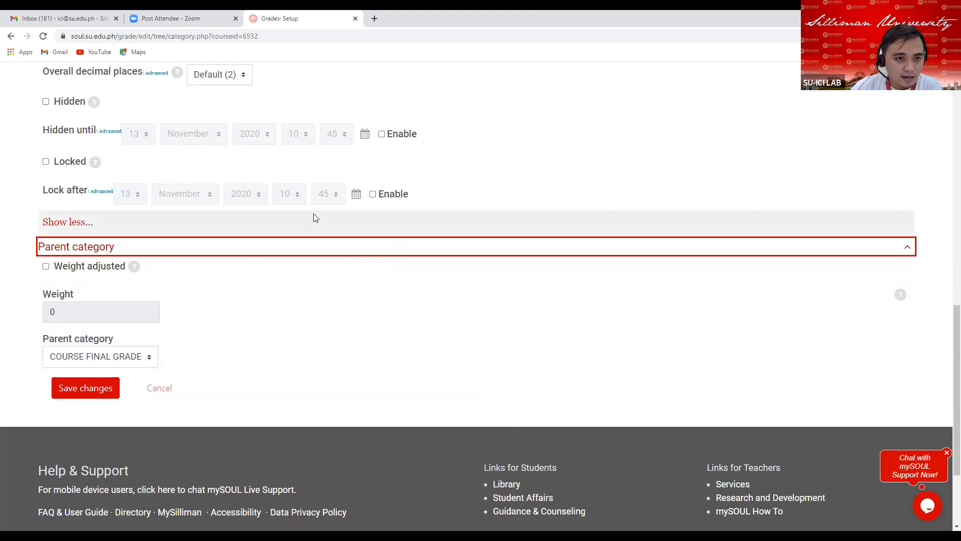
pyautogui.scroll(12, 310, 215)
pyautogui.click(126, 229)
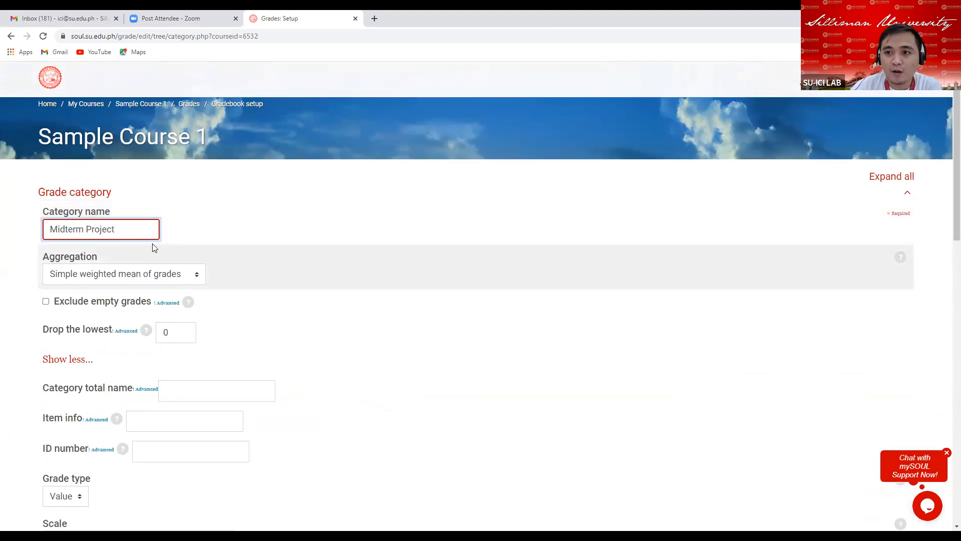
pyautogui.scroll(-13, 320, 431)
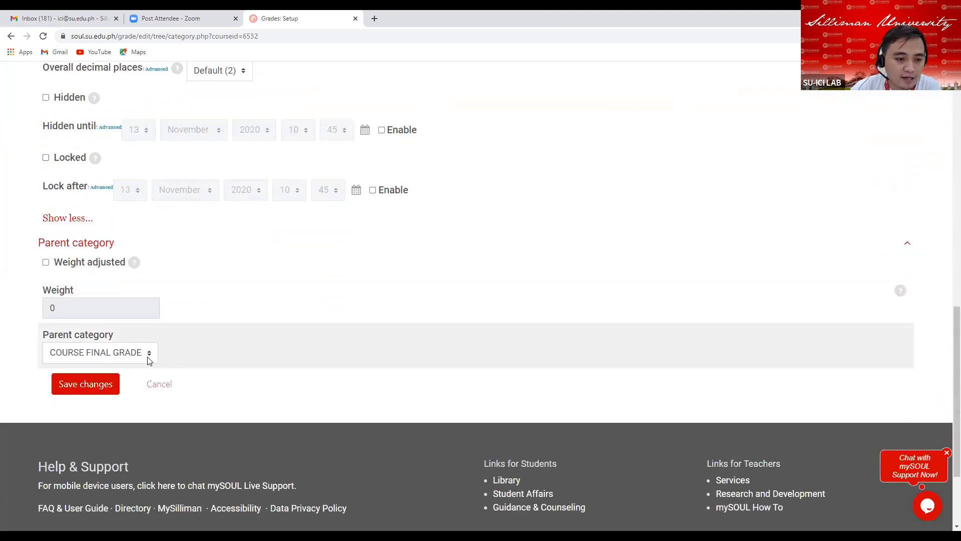
pyautogui.click(150, 355)
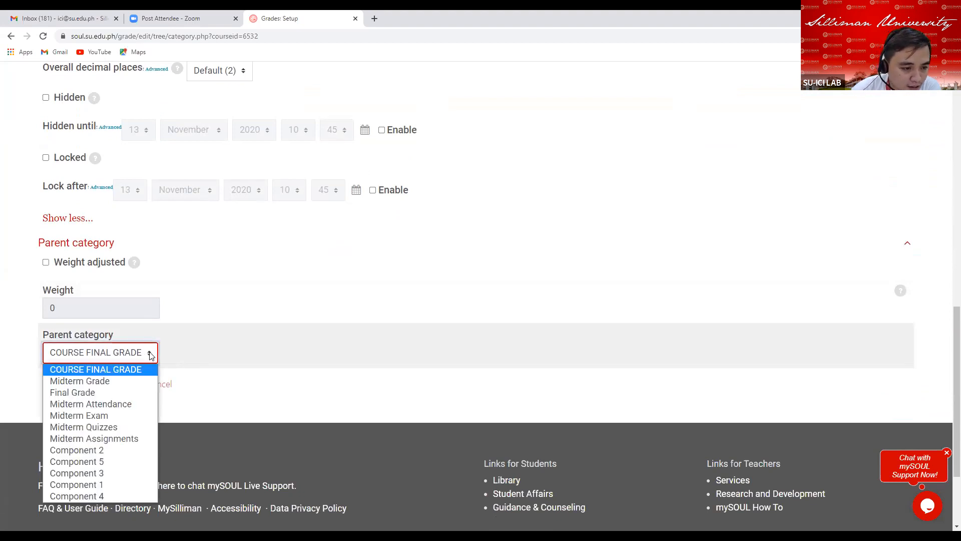
pyautogui.click(100, 382)
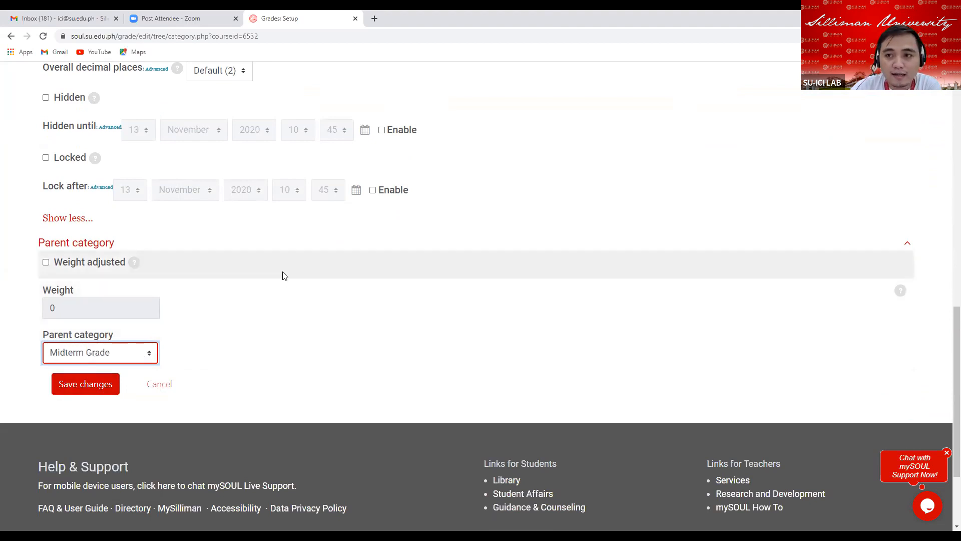
# Review the Midterm Project category settings throughout the form.
pyautogui.scroll(12, 281, 274)
pyautogui.scroll(1, 281, 271)
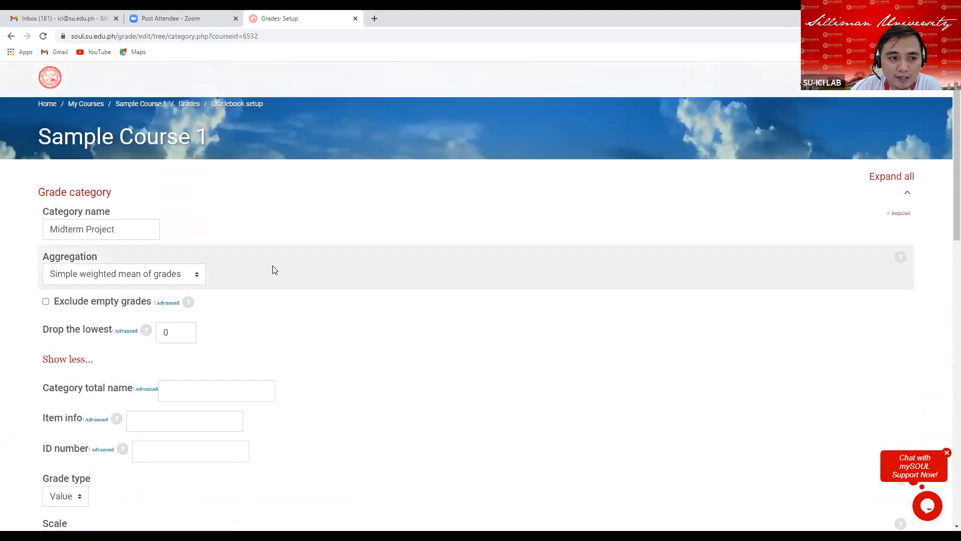
pyautogui.click(130, 226)
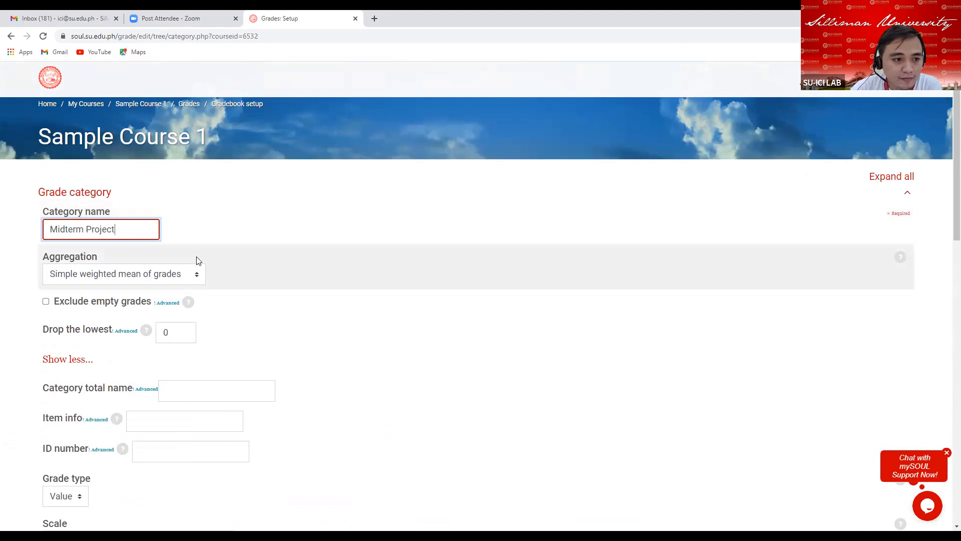
pyautogui.scroll(-2, 216, 265)
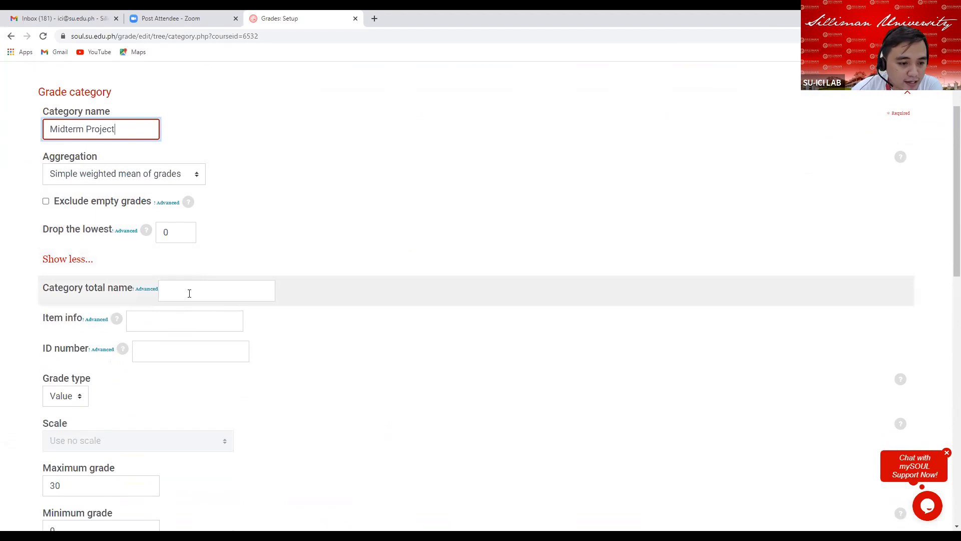
pyautogui.scroll(-5, 160, 297)
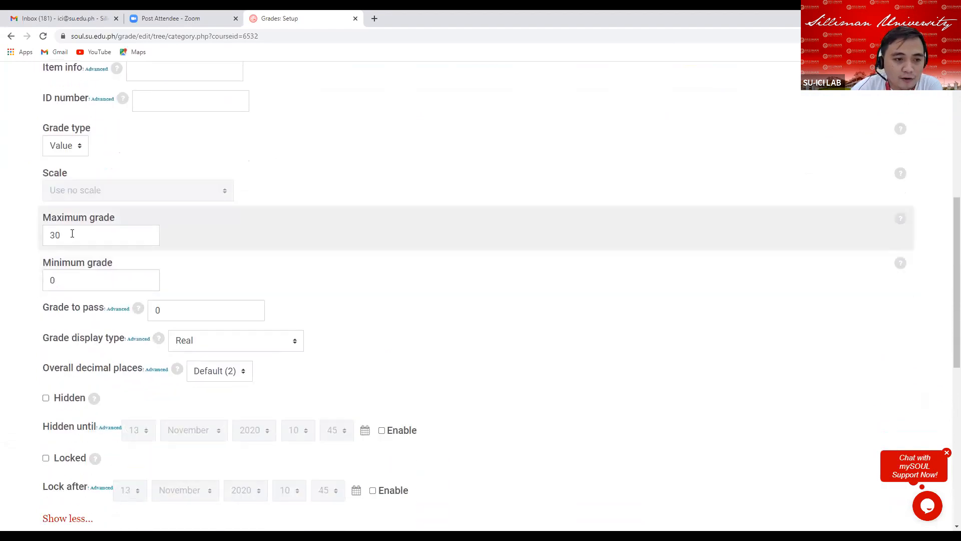
pyautogui.click(78, 237)
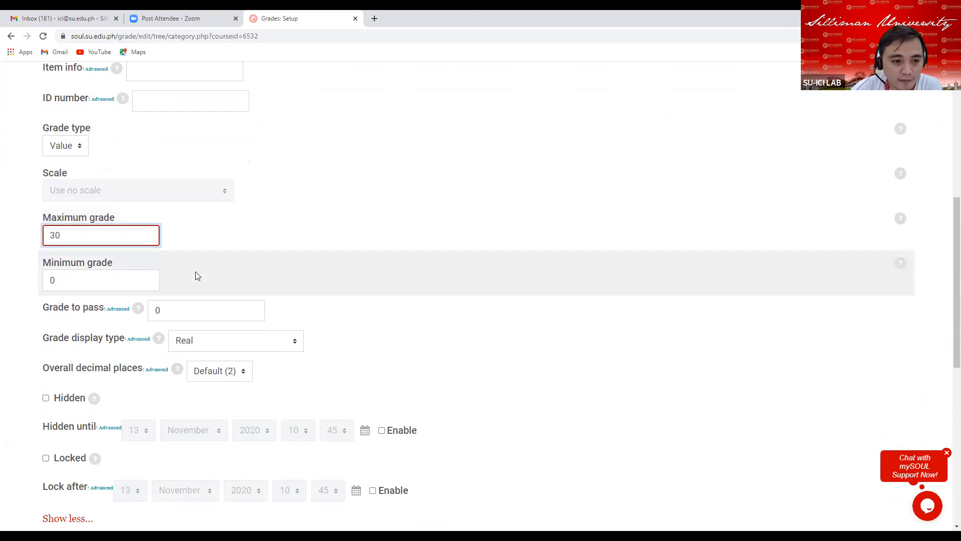
pyautogui.scroll(-2, 142, 327)
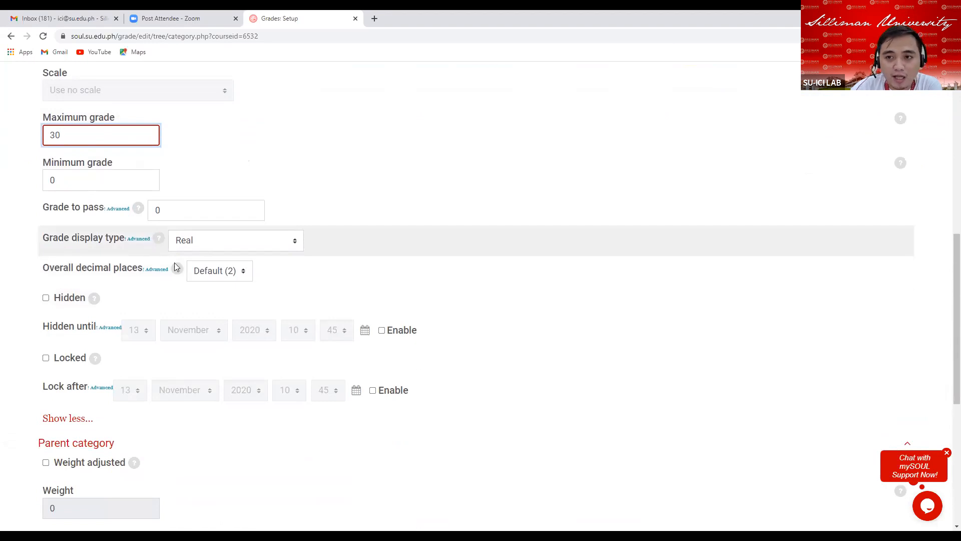
pyautogui.scroll(-4, 79, 323)
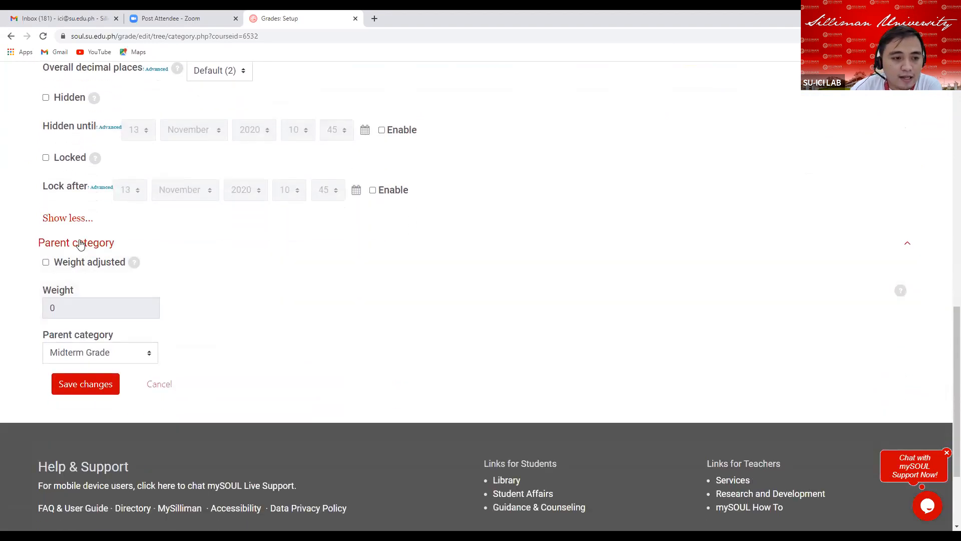
pyautogui.click(79, 244)
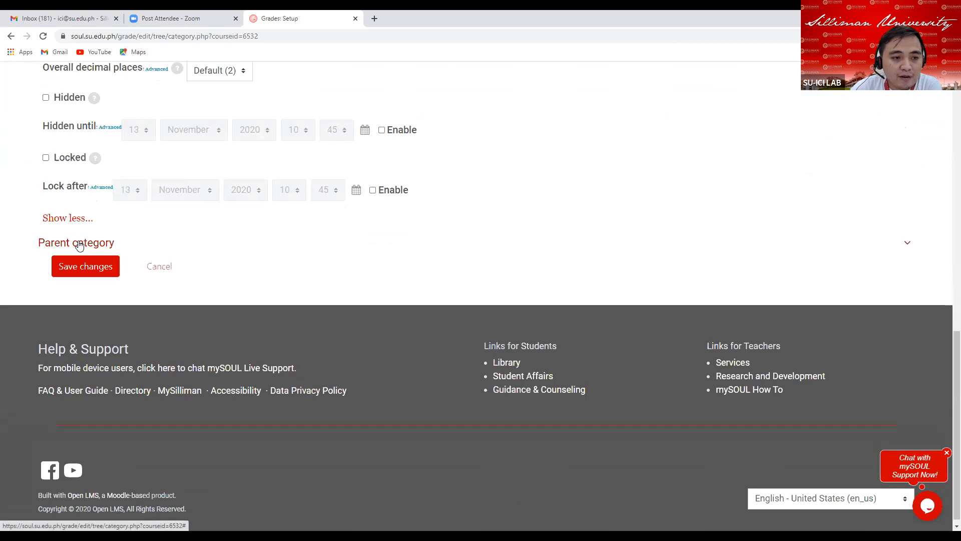
pyautogui.click(79, 244)
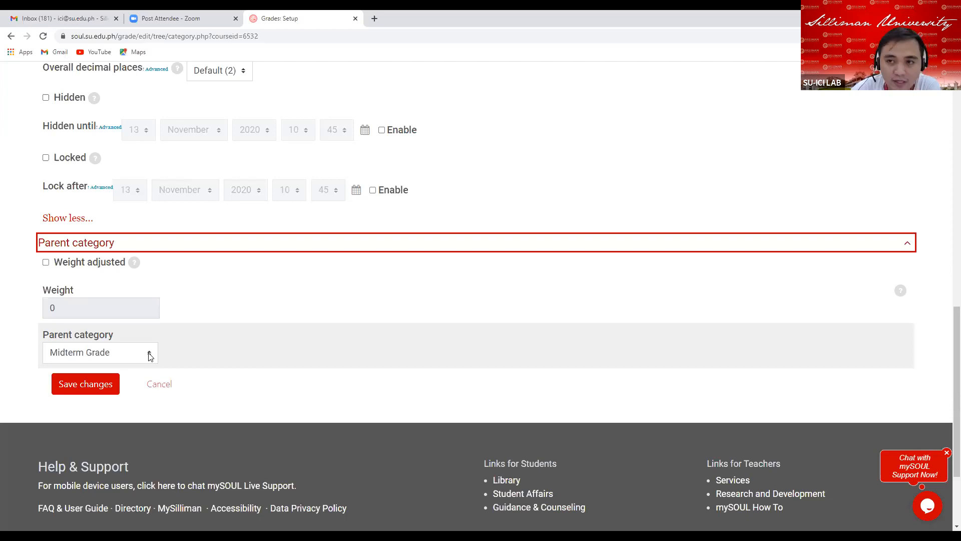
# Reselect Midterm Grade as parent category and save the Midterm Project category.
pyautogui.click(150, 355)
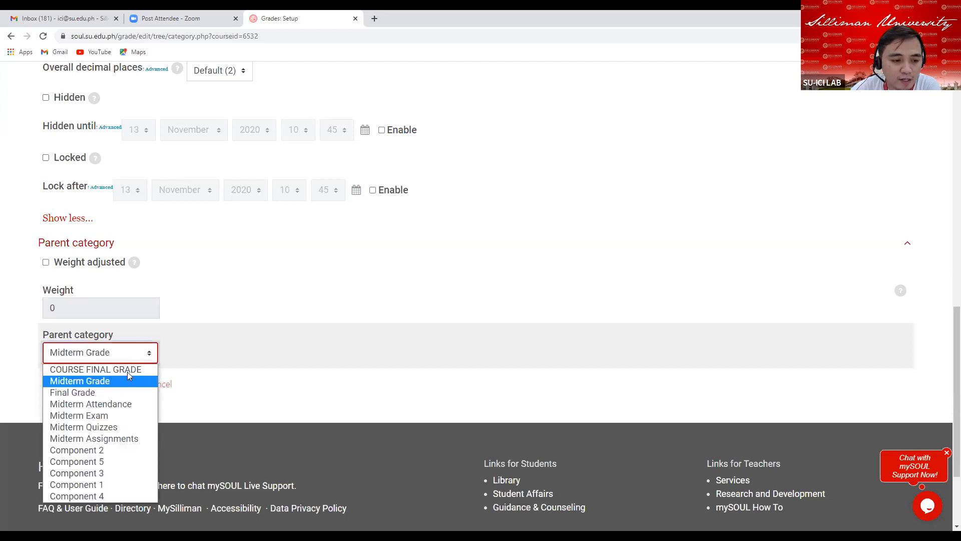
pyautogui.click(107, 382)
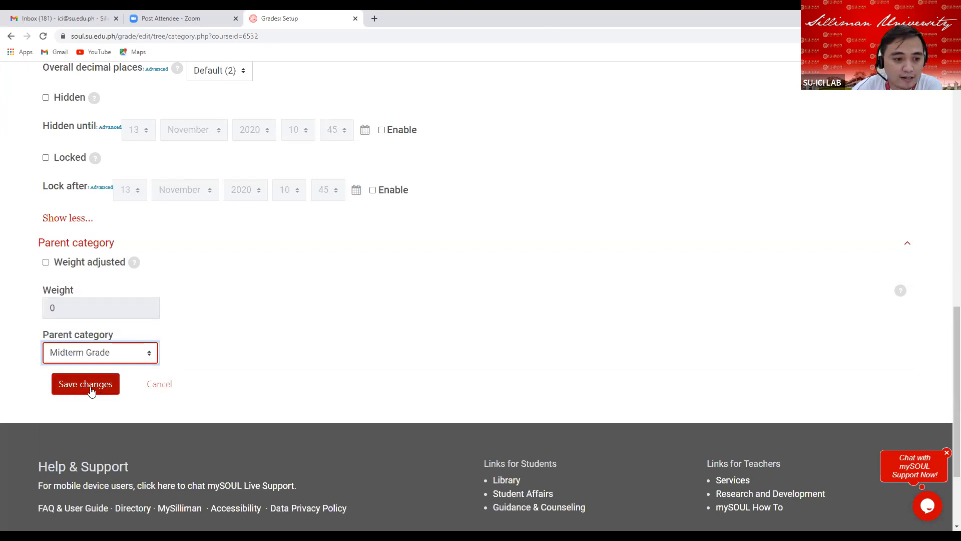
pyautogui.click(90, 392)
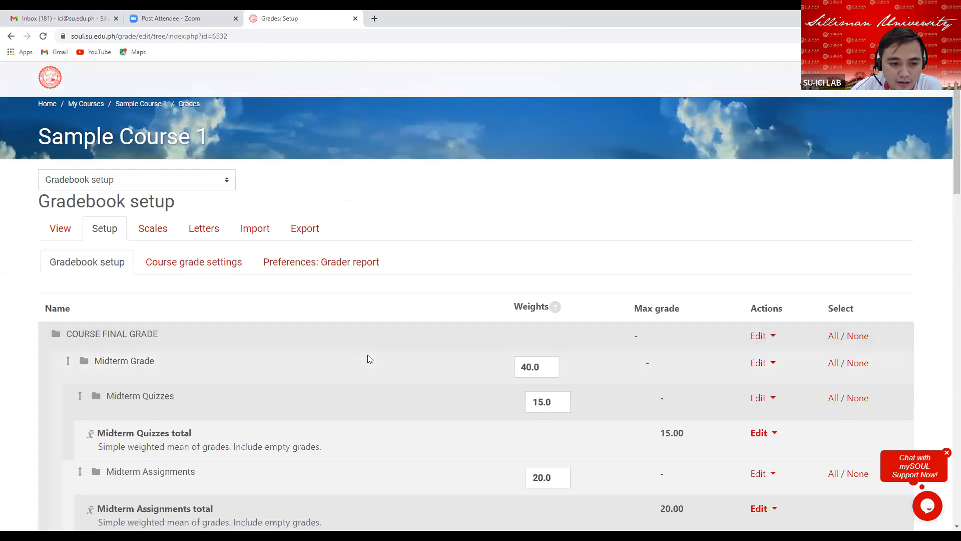
# Review the weights of the Midterm categories, including Midterm Project, in the gradebook setup table.
pyautogui.scroll(-4, 346, 338)
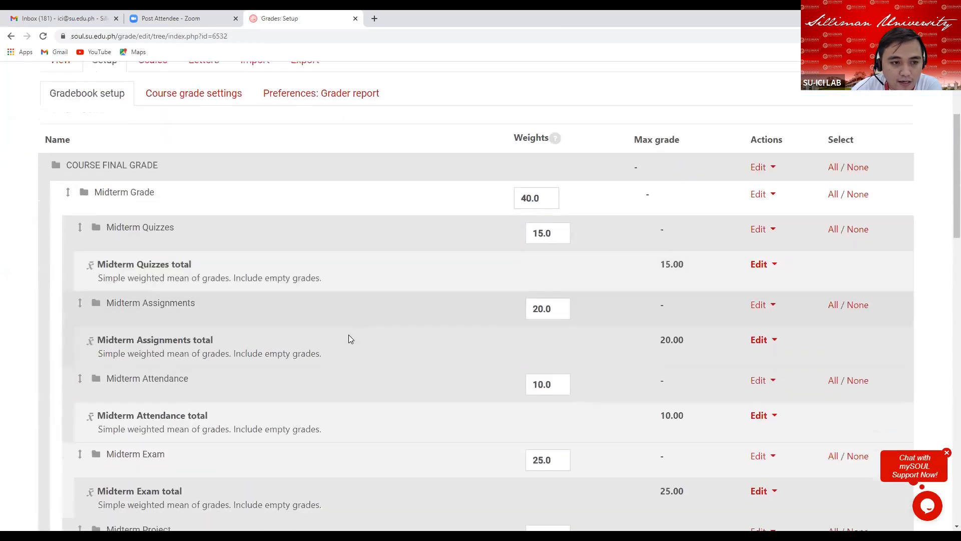
pyautogui.scroll(-2, 349, 332)
pyautogui.scroll(1, 349, 330)
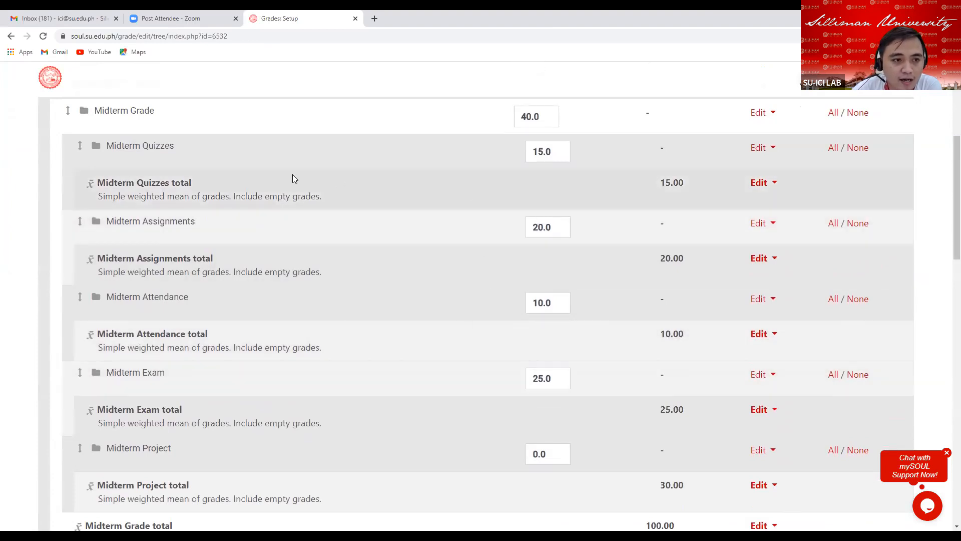
pyautogui.click(555, 151)
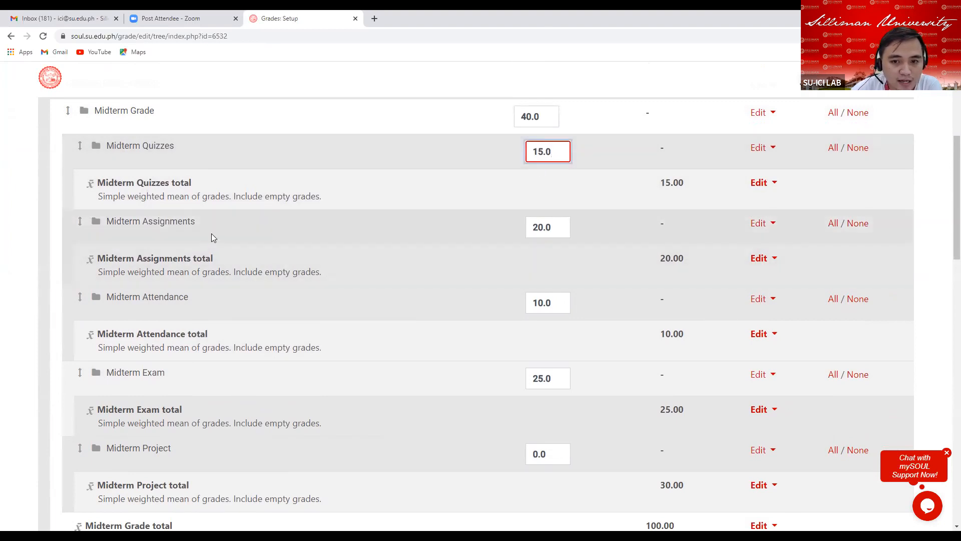
pyautogui.click(556, 227)
pyautogui.click(559, 301)
pyautogui.scroll(-2, 461, 382)
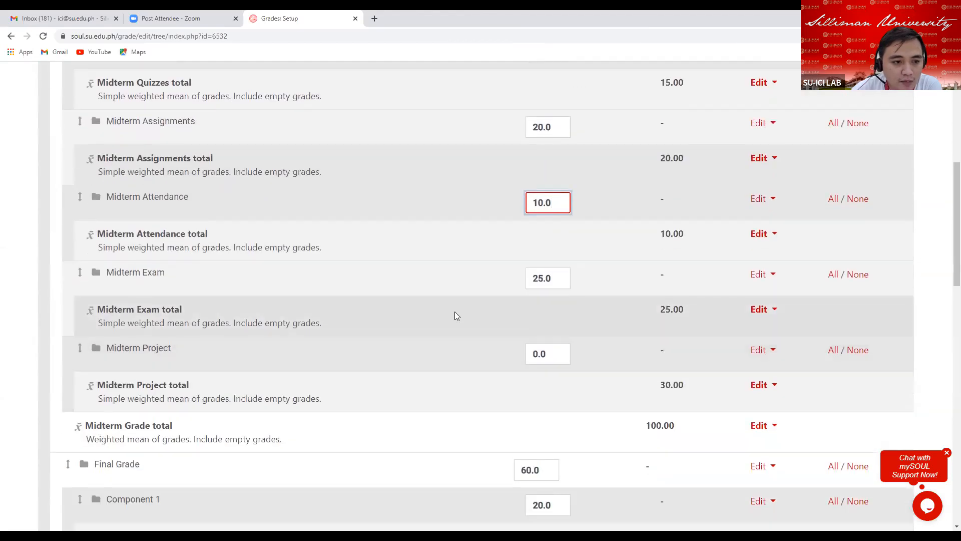
# Set the Midterm Project category's weight to 30 in the gradebook setup table.
pyautogui.click(555, 278)
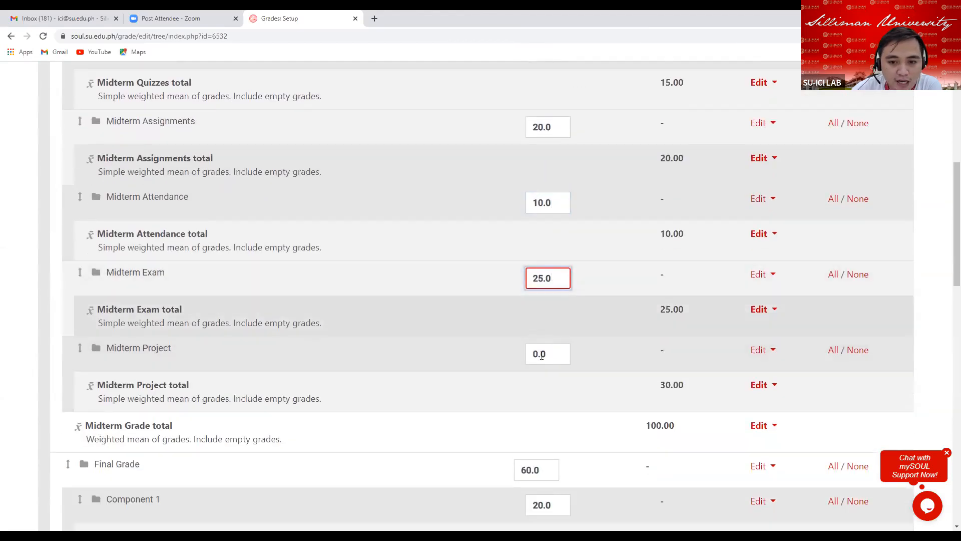
pyautogui.scroll(-2, 524, 378)
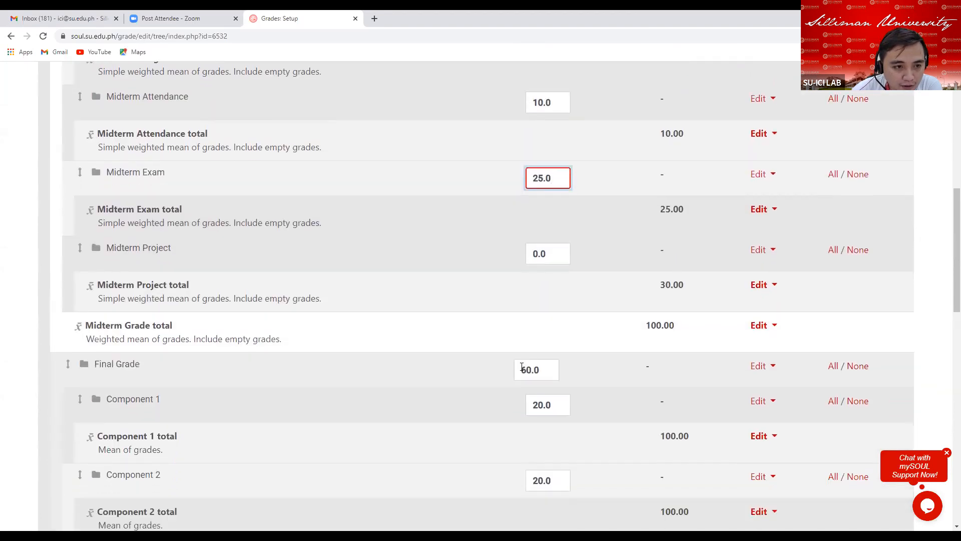
pyautogui.click(551, 254)
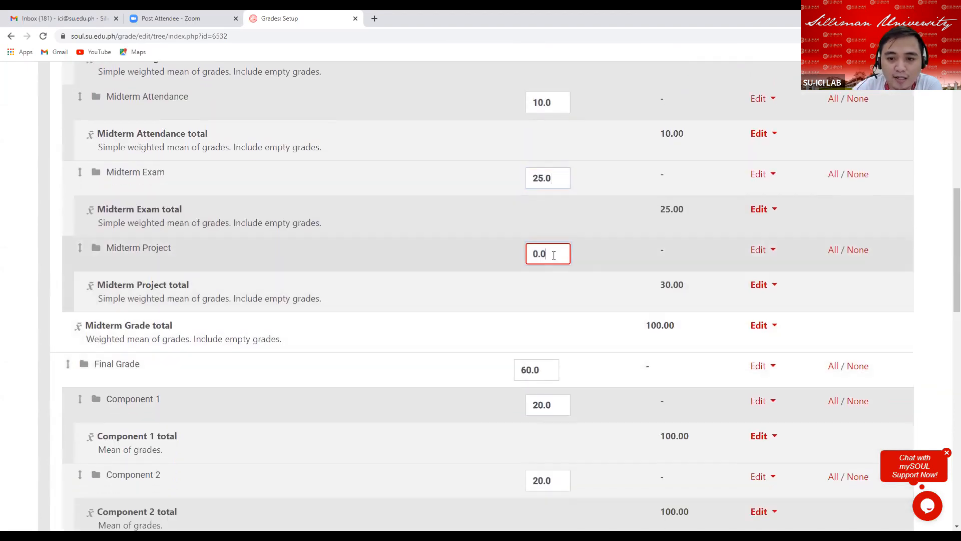
pyautogui.press('BackSpace')
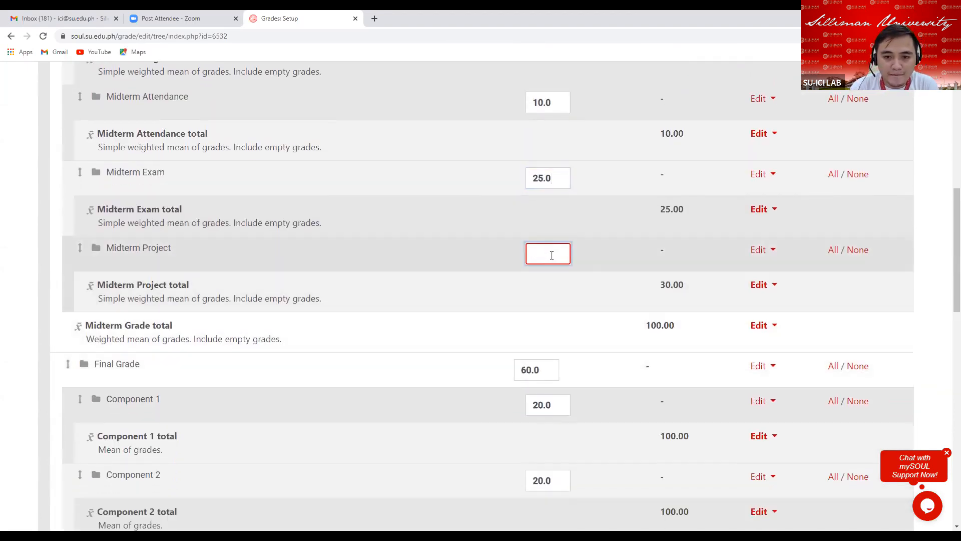
pyautogui.write('30')
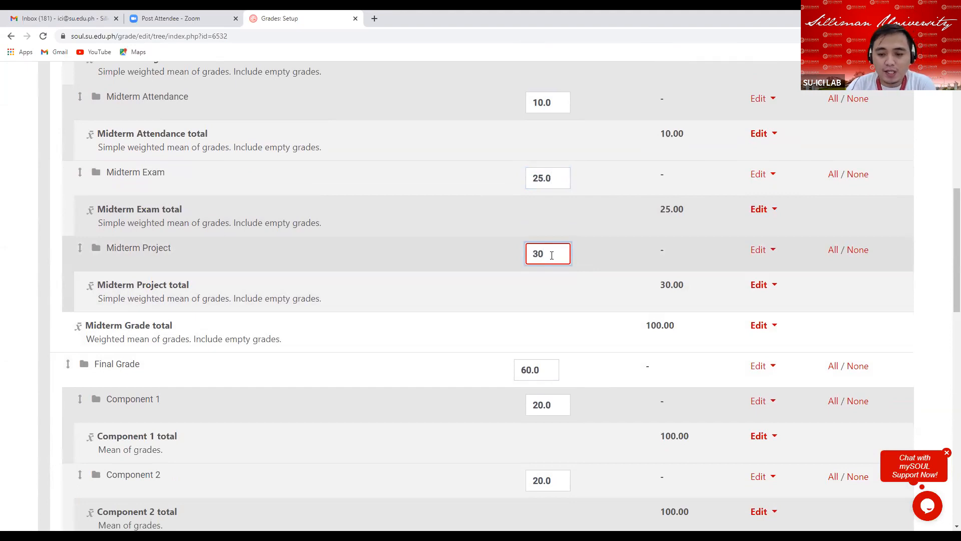
pyautogui.press('Return')
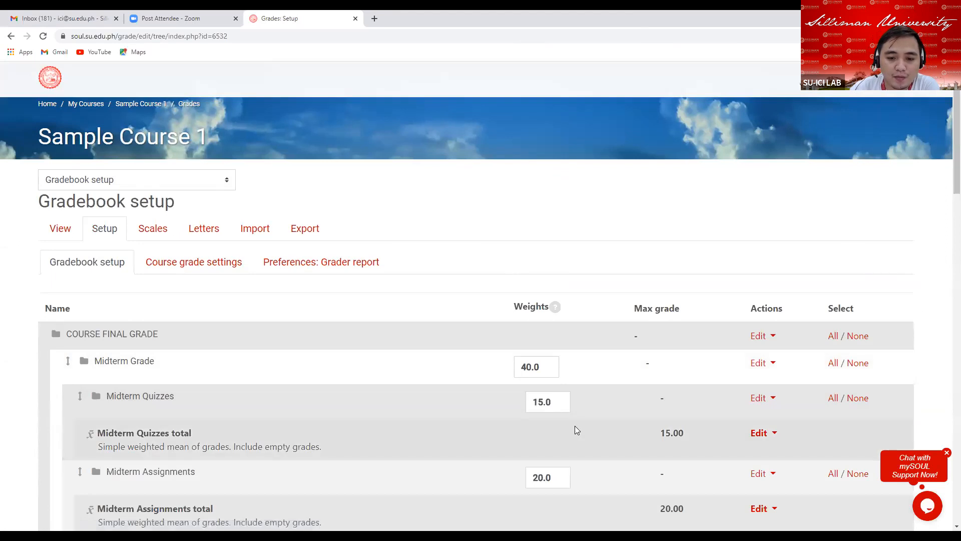
# Review the weights of the Midterm and Final Grade categories and their components in the setup table.
pyautogui.scroll(-5, 573, 424)
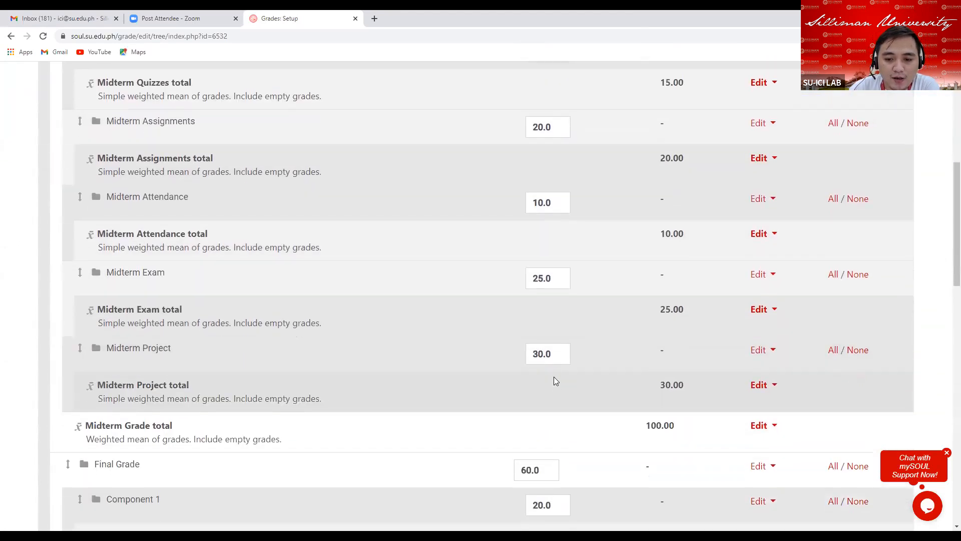
pyautogui.scroll(1, 532, 208)
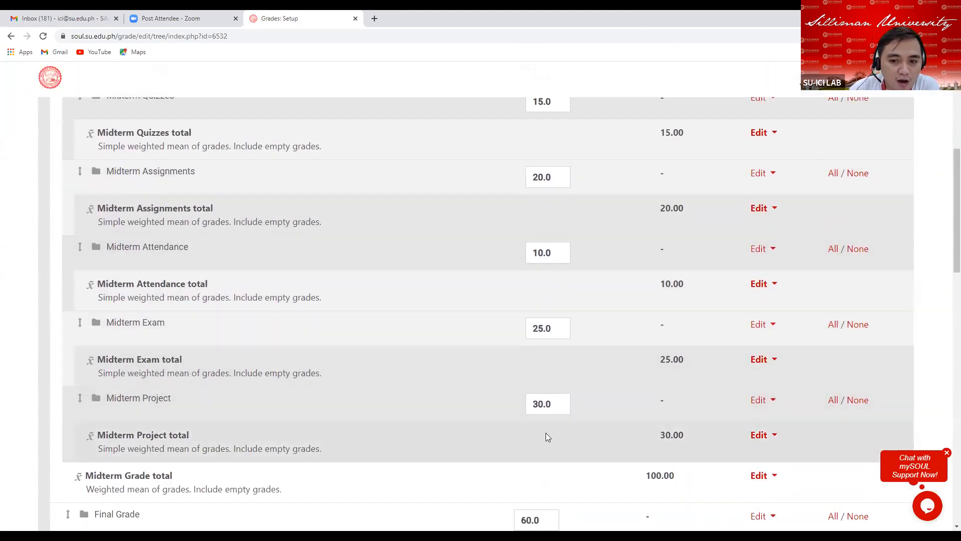
pyautogui.scroll(3, 508, 402)
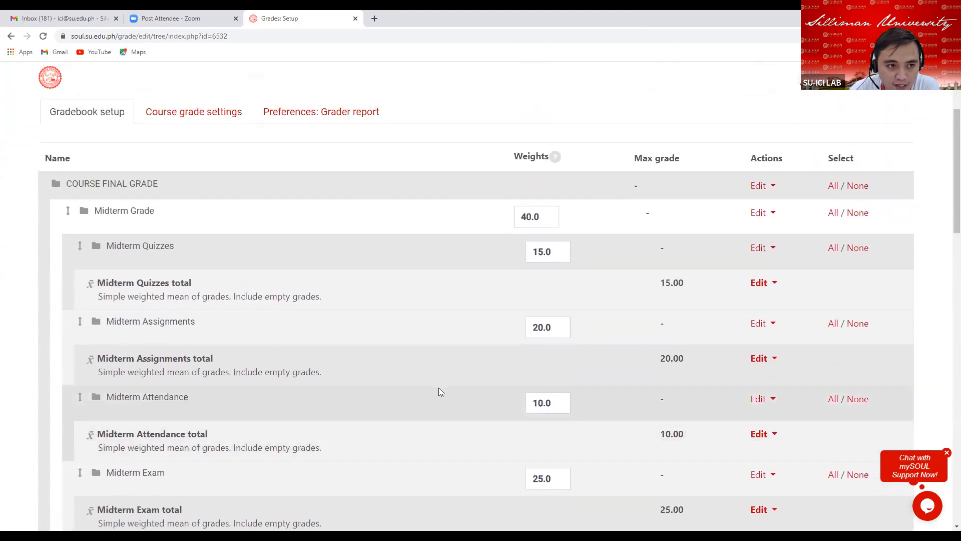
pyautogui.scroll(-2, 437, 386)
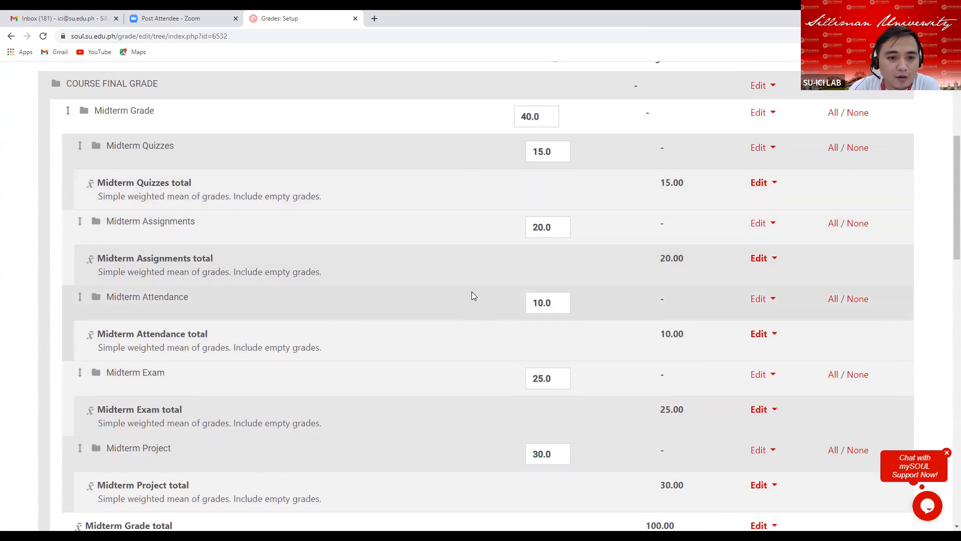
pyautogui.scroll(-5, 496, 294)
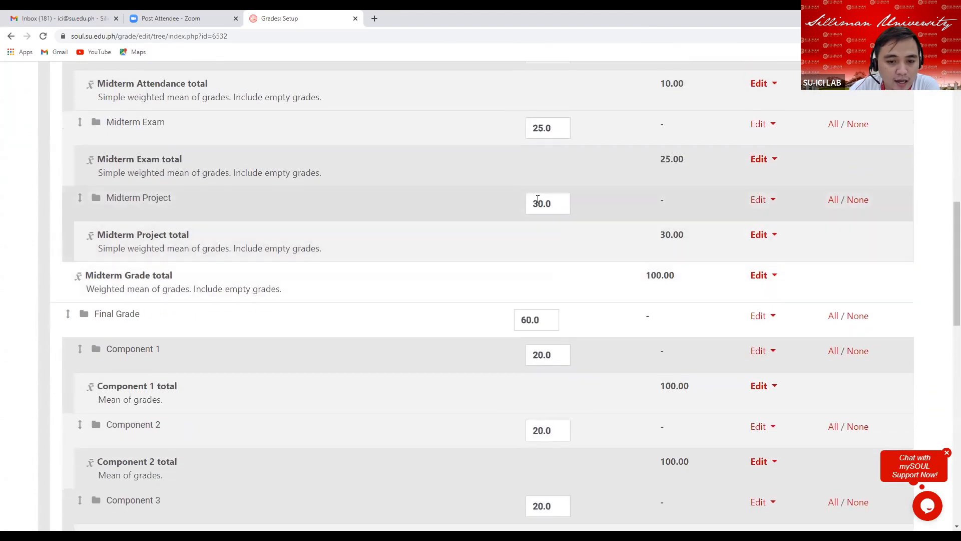
pyautogui.scroll(-3, 537, 212)
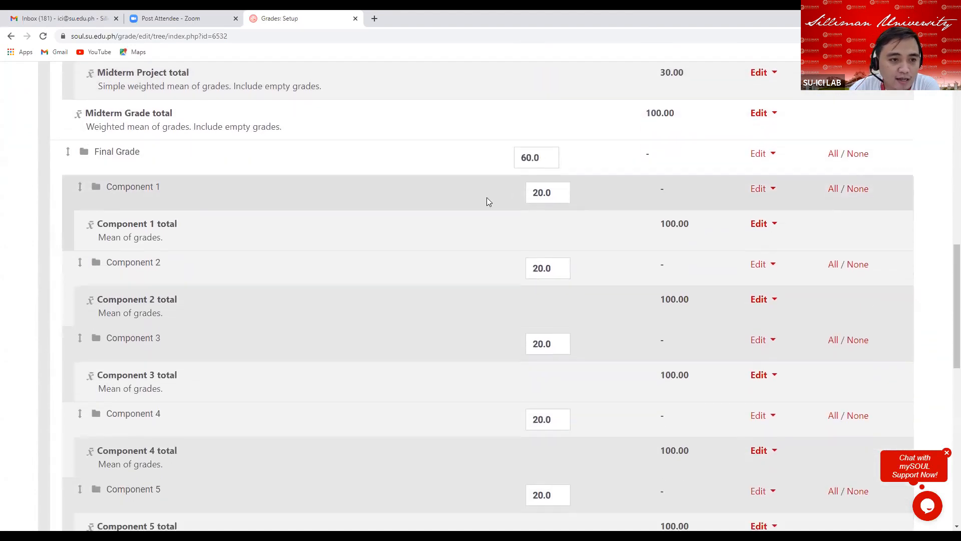
pyautogui.scroll(-2, 488, 200)
pyautogui.scroll(1, 487, 200)
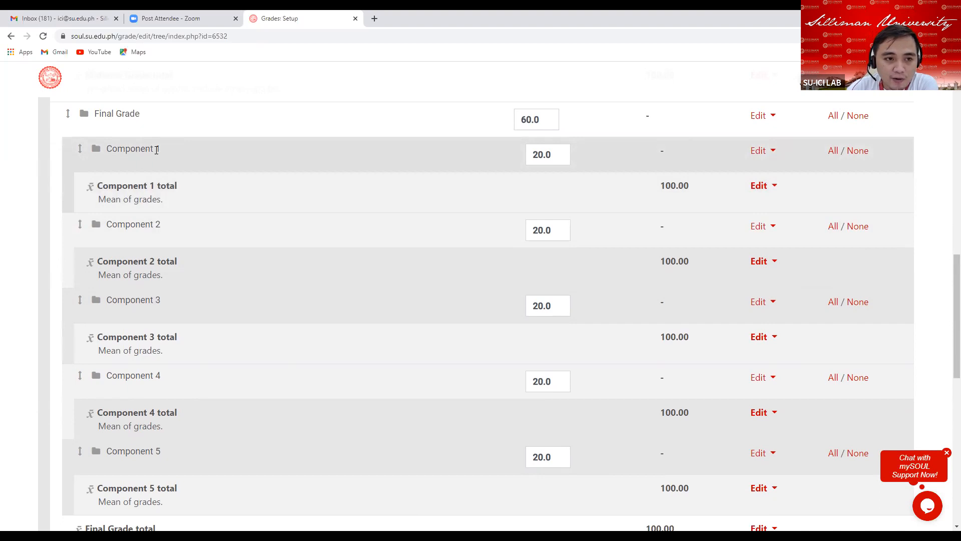
# Open the Component 1 category's settings and rename it to Final Quizzes.
pyautogui.click(769, 154)
pyautogui.click(727, 174)
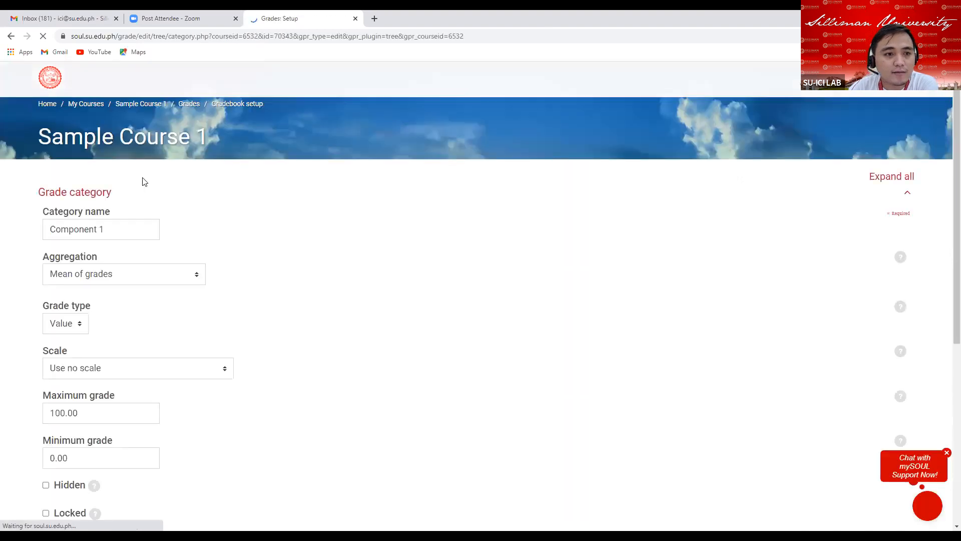
pyautogui.click(119, 229)
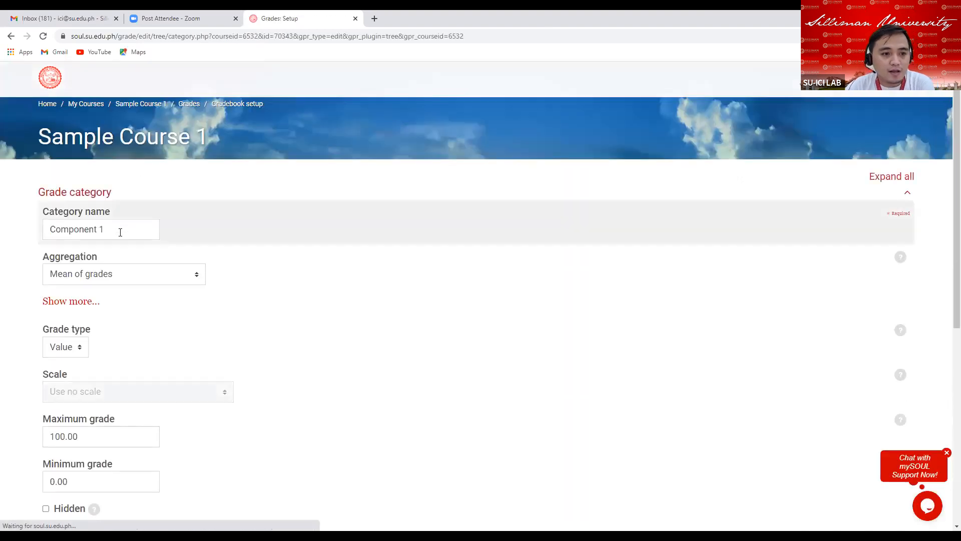
pyautogui.press('BackSpace')
pyautogui.press('BackSpace')
pyautogui.press('BackSpace')
pyautogui.press('BackSpace')
pyautogui.press('BackSpace')
pyautogui.press('BackSpace')
pyautogui.press('BackSpace')
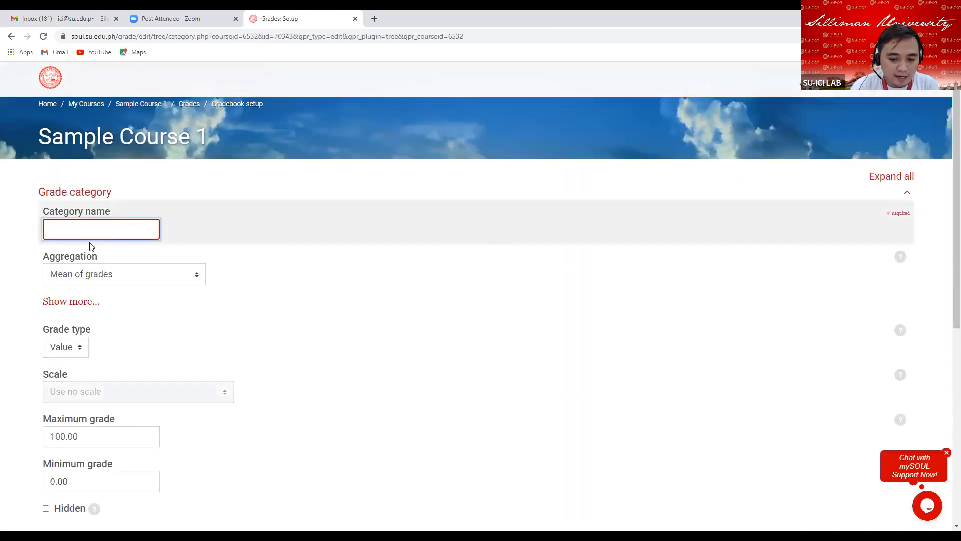
pyautogui.write('Final ')
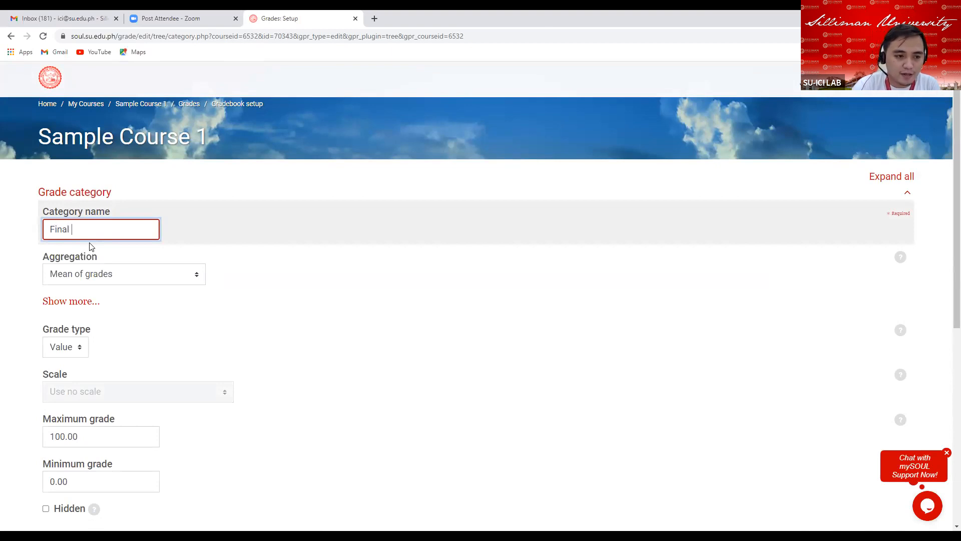
pyautogui.write('Qui')
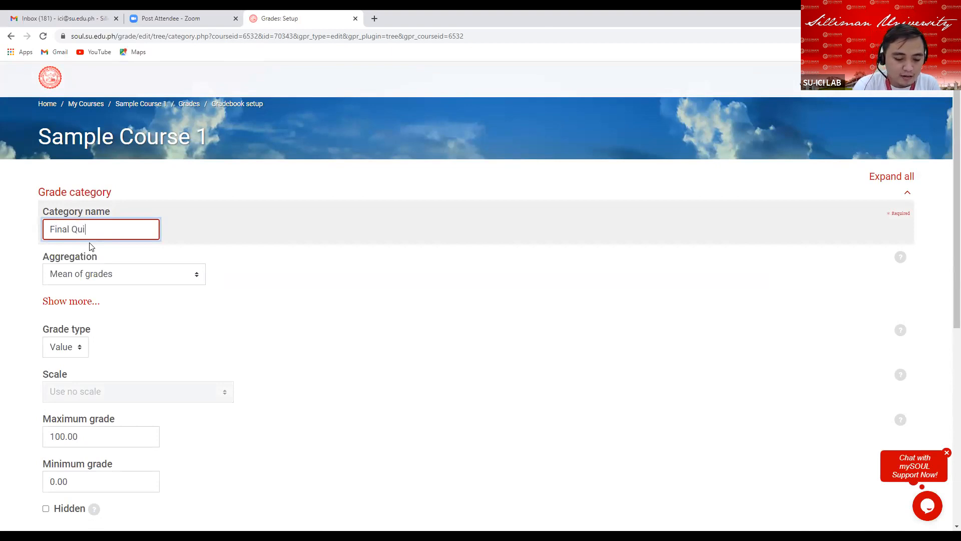
pyautogui.write('zzes')
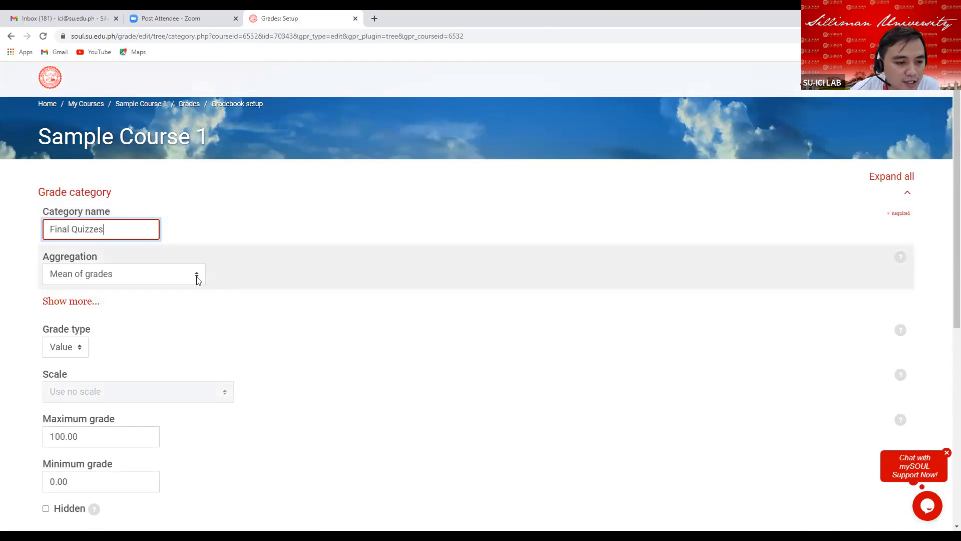
# Set the Final Quizzes category's aggregation to Simple weighted mean of grades.
pyautogui.click(197, 279)
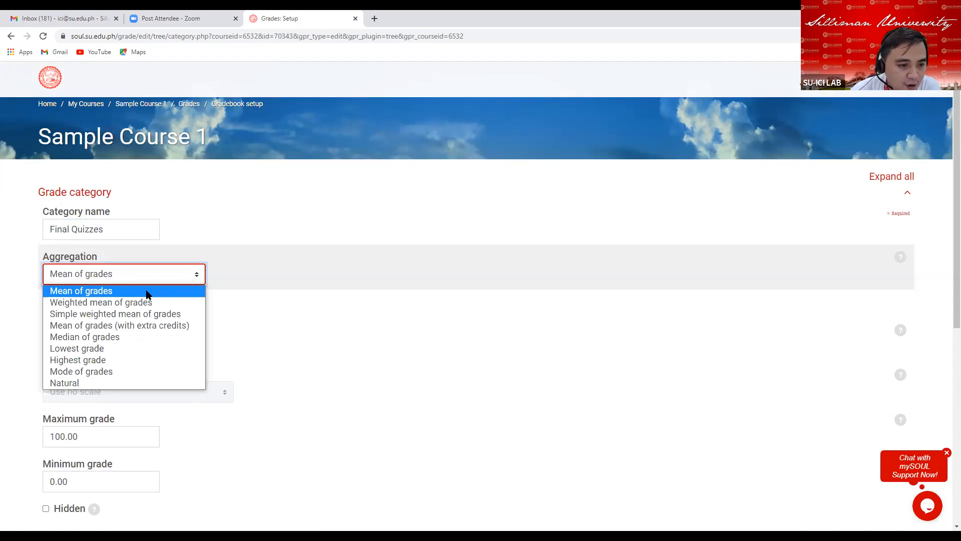
pyautogui.click(133, 316)
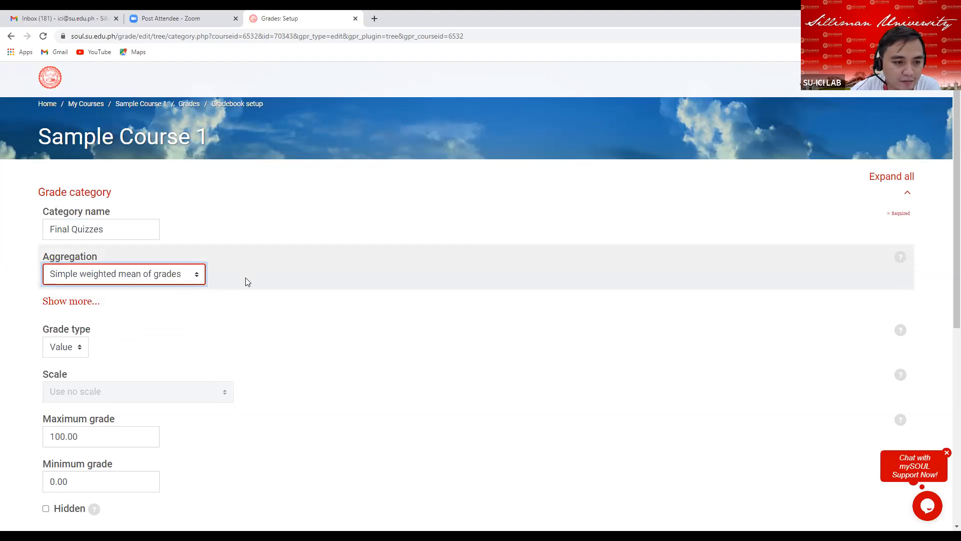
pyautogui.scroll(-2, 245, 282)
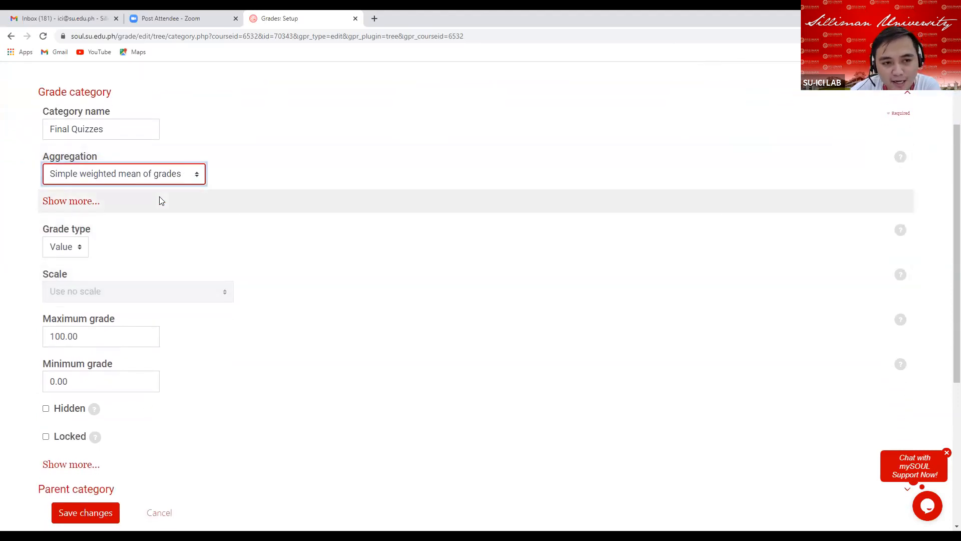
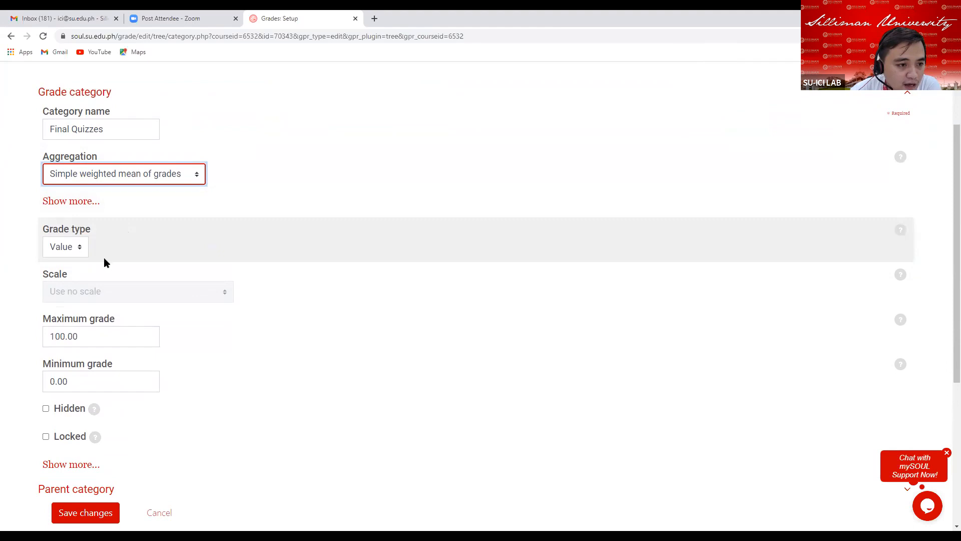
# Set the Final Quizzes category's maximum grade to 15.
pyautogui.scroll(-1, 103, 261)
pyautogui.click(99, 287)
pyautogui.press('BackSpace')
pyautogui.press('BackSpace')
pyautogui.press('BackSpace')
pyautogui.press('BackSpace')
pyautogui.press('BackSpace')
pyautogui.press('BackSpace')
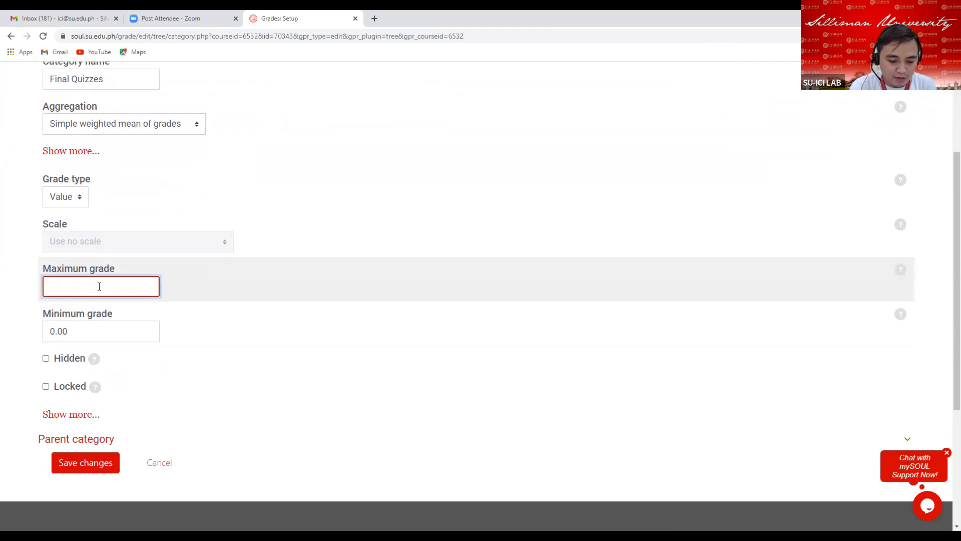
pyautogui.write('15')
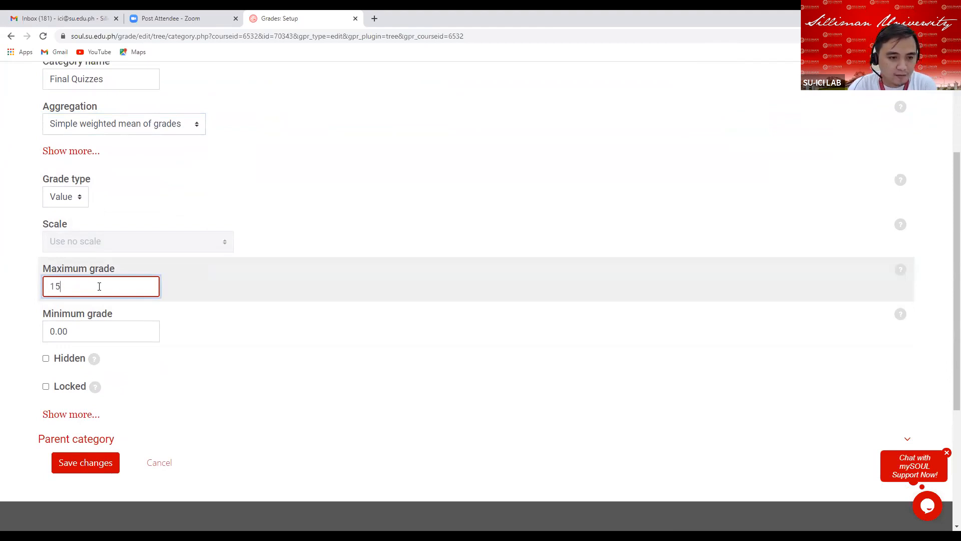
# Set the Final Quizzes category's grade display type to Real and save the changes.
pyautogui.scroll(-2, 172, 350)
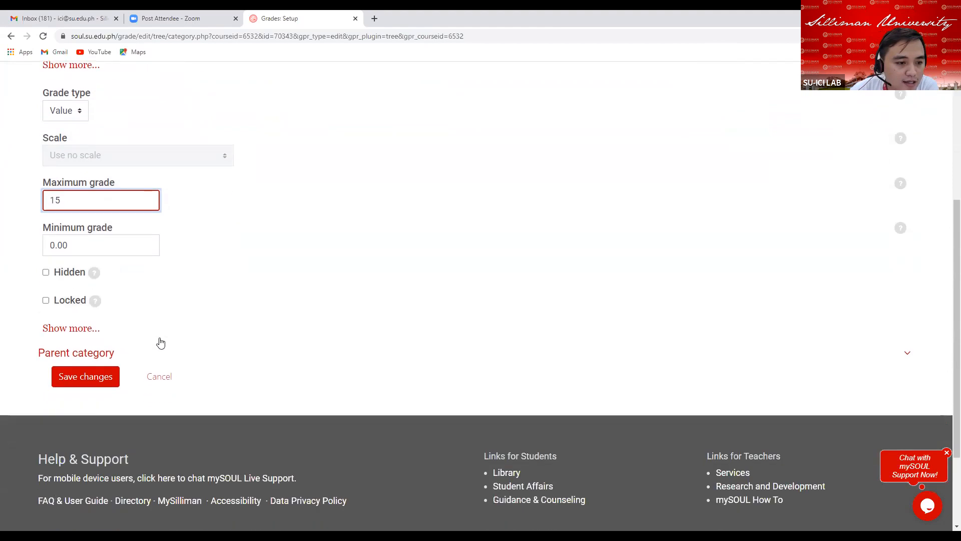
pyautogui.click(71, 316)
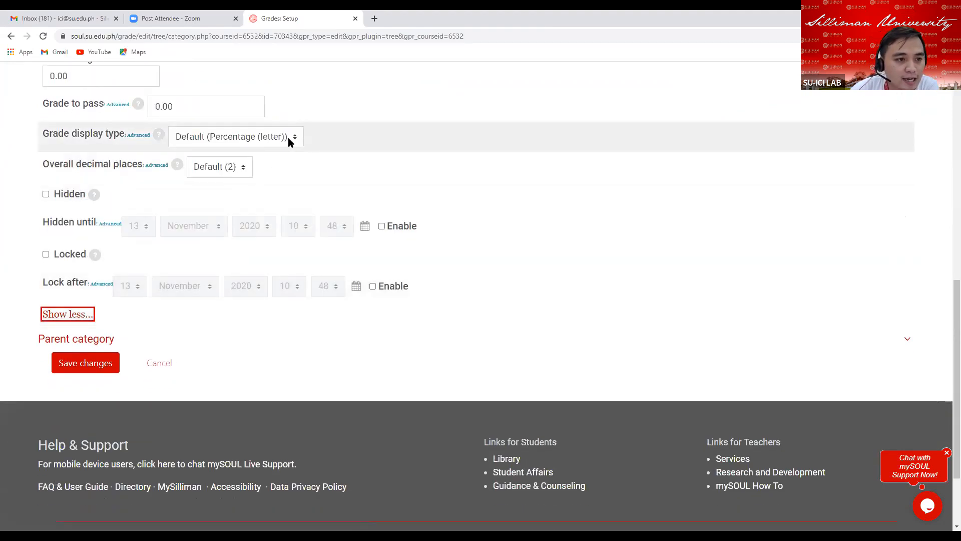
pyautogui.click(288, 141)
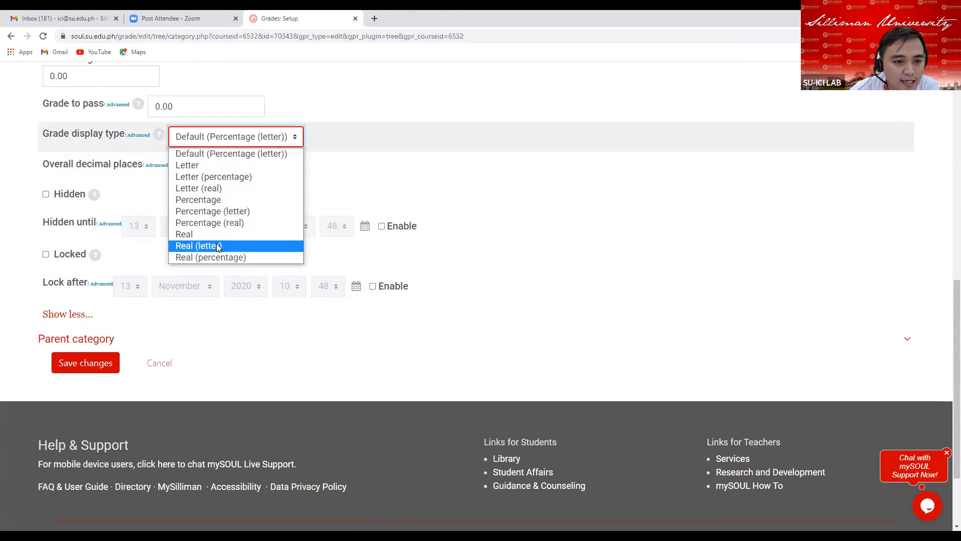
pyautogui.click(203, 235)
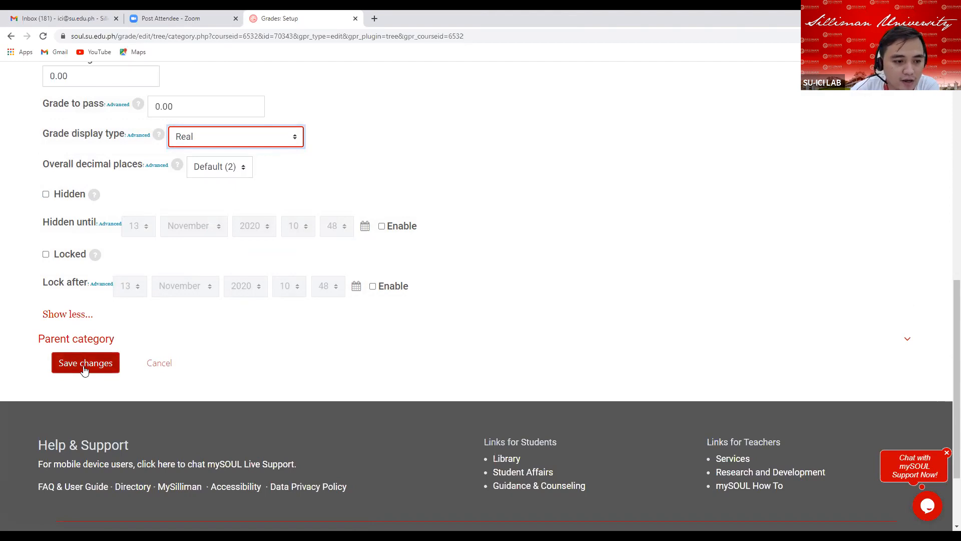
pyautogui.click(86, 365)
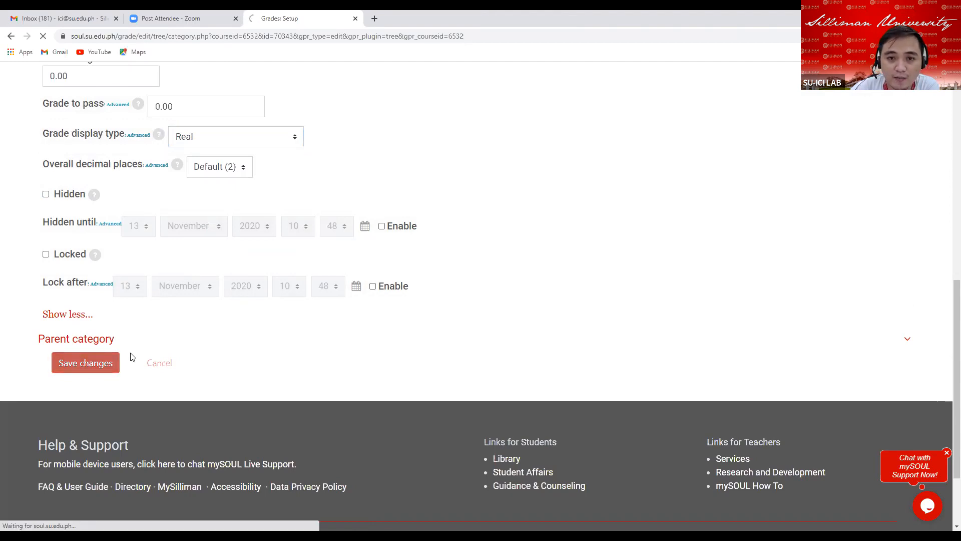
# Set the Final Quizzes category's weight to 15 in the gradebook setup table.
pyautogui.scroll(-12, 593, 383)
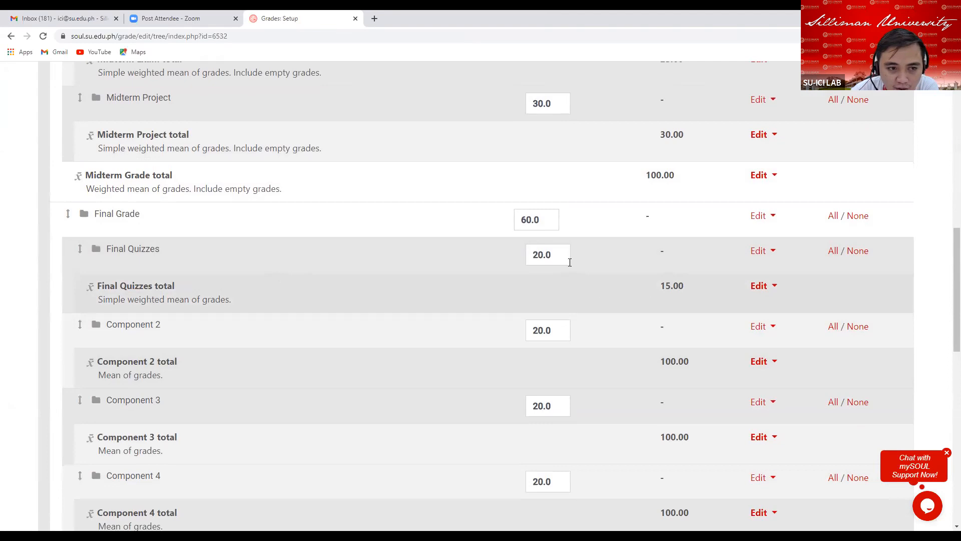
pyautogui.click(556, 256)
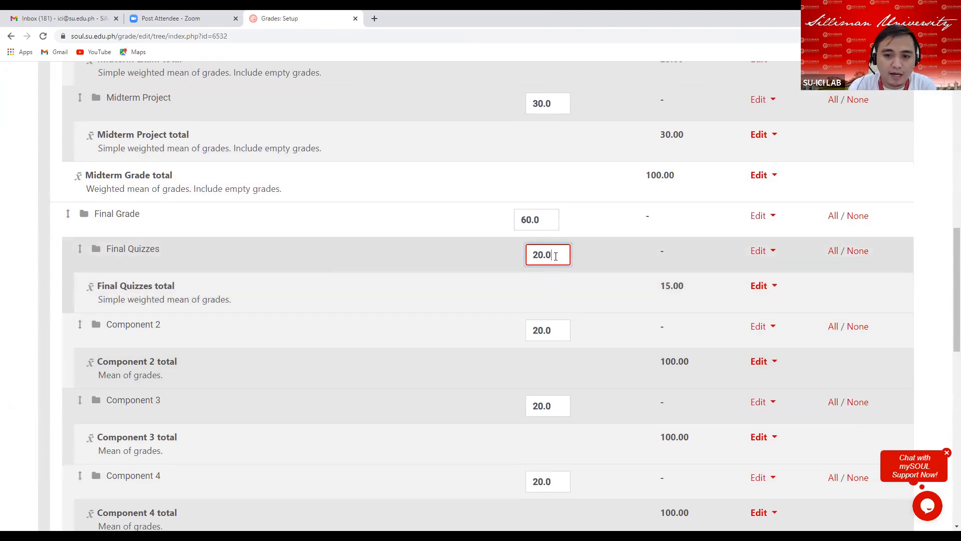
pyautogui.press('BackSpace')
pyautogui.press('BackSpace')
pyautogui.press('BackSpace')
pyautogui.press('BackSpace')
pyautogui.write('15')
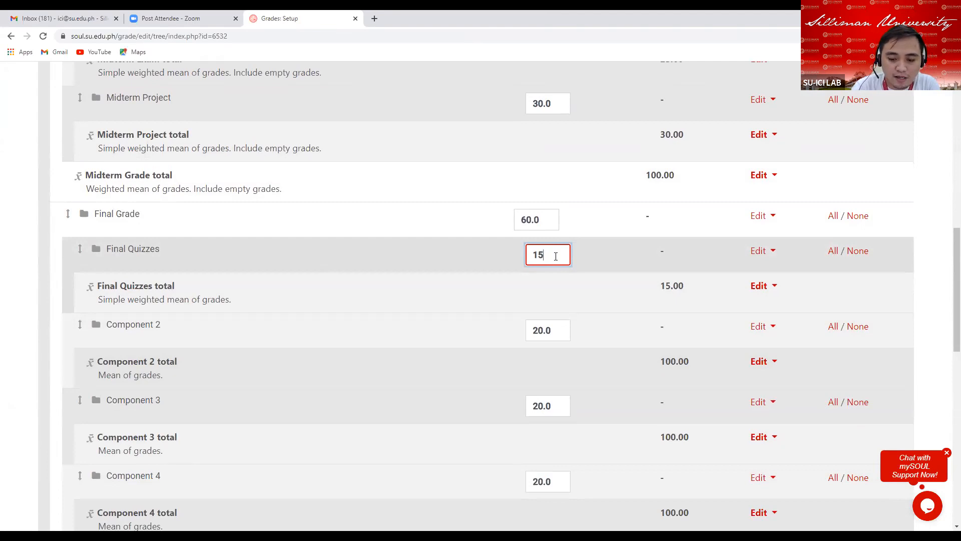
pyautogui.press('Return')
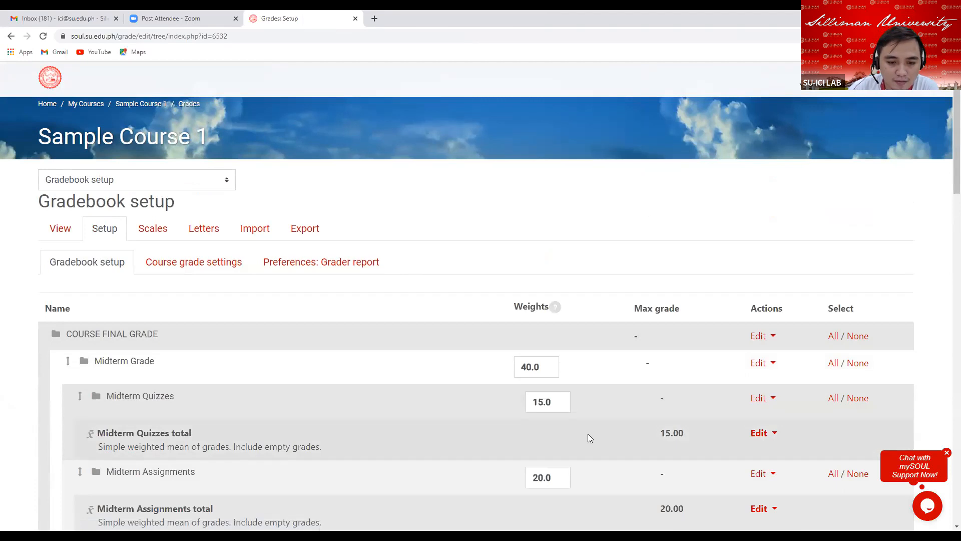
# Open the Component 2 category's settings and rename it to Final Assignments.
pyautogui.scroll(-15, 588, 433)
pyautogui.scroll(4, 577, 423)
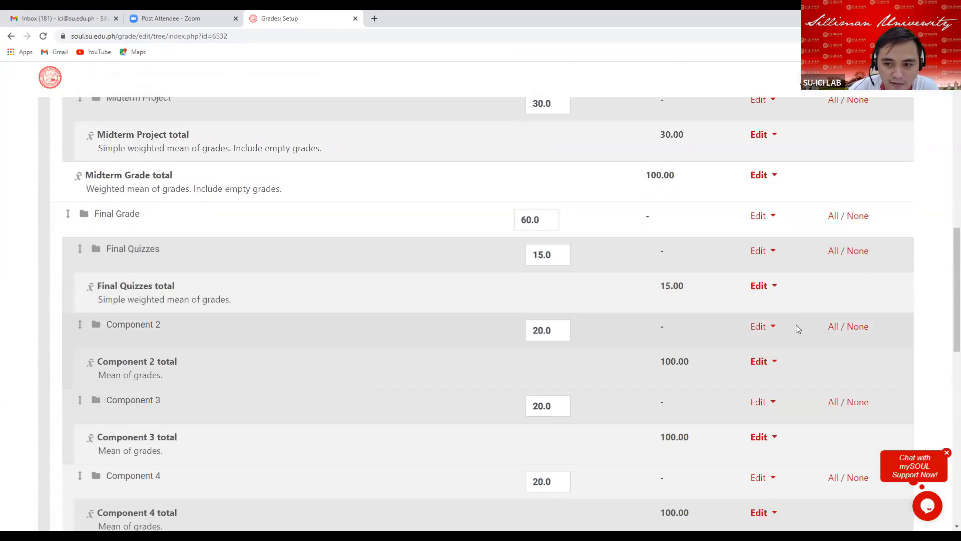
pyautogui.click(770, 331)
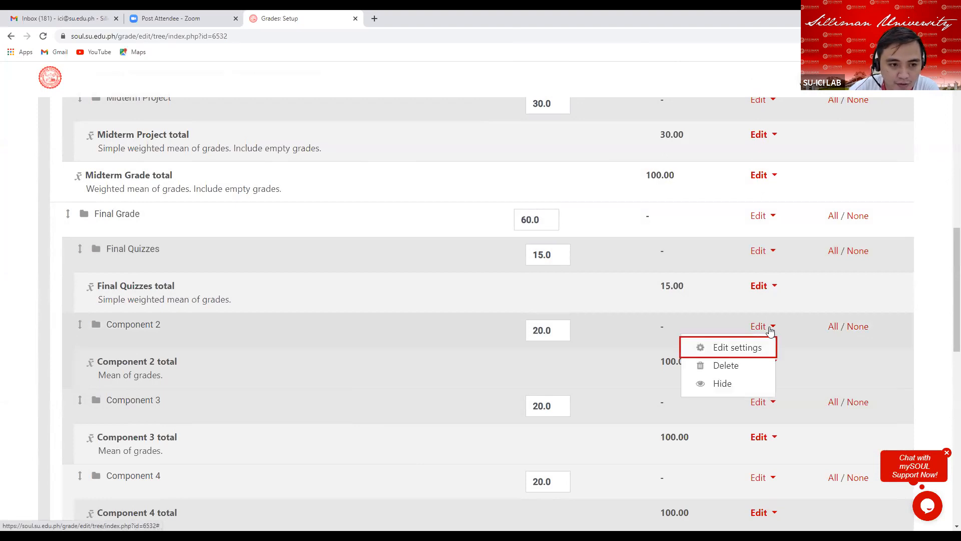
pyautogui.click(721, 349)
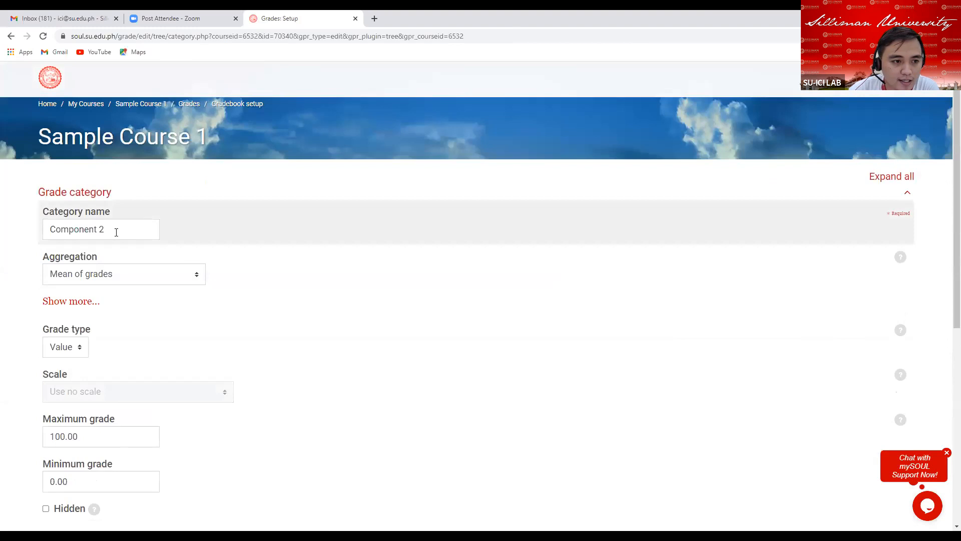
pyautogui.moveTo(116, 231); pyautogui.dragTo(49, 233)
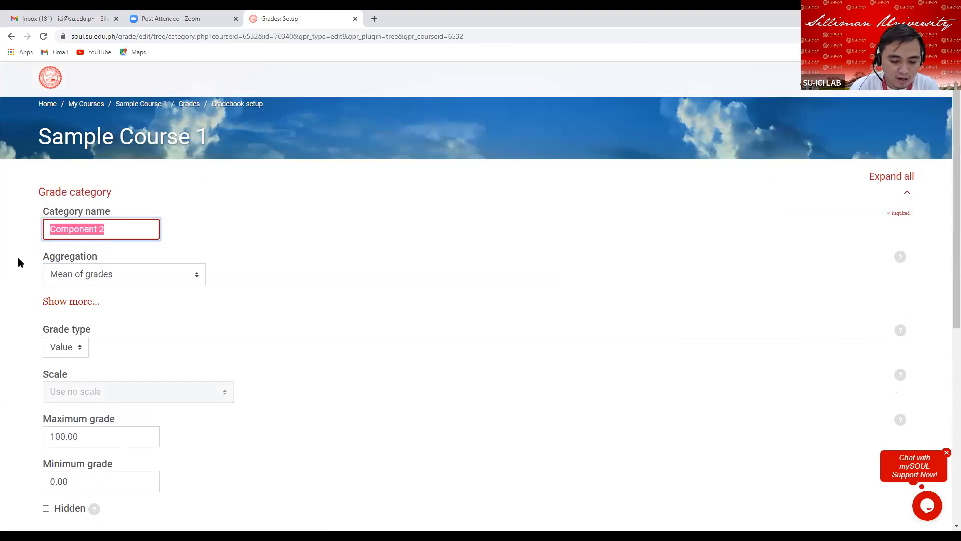
pyautogui.write('Final')
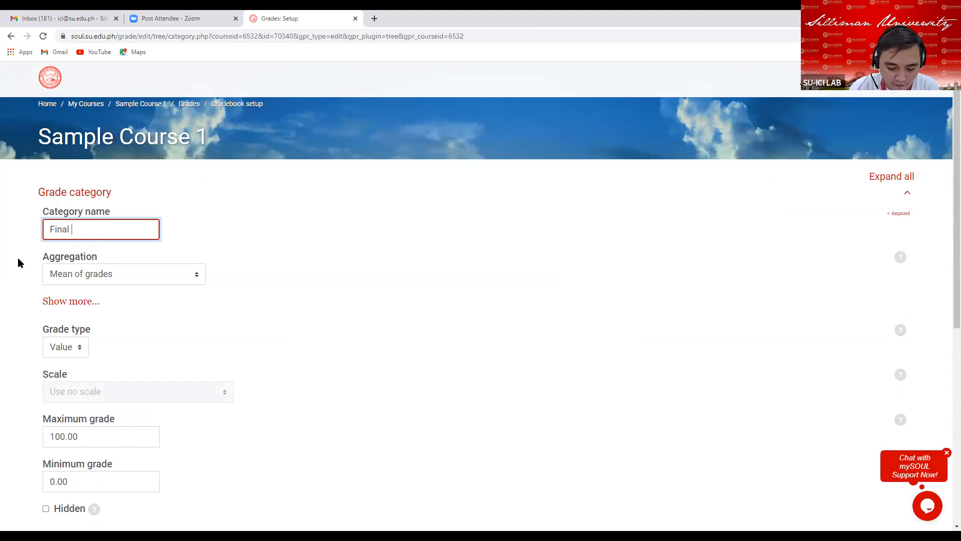
pyautogui.write(' Assign')
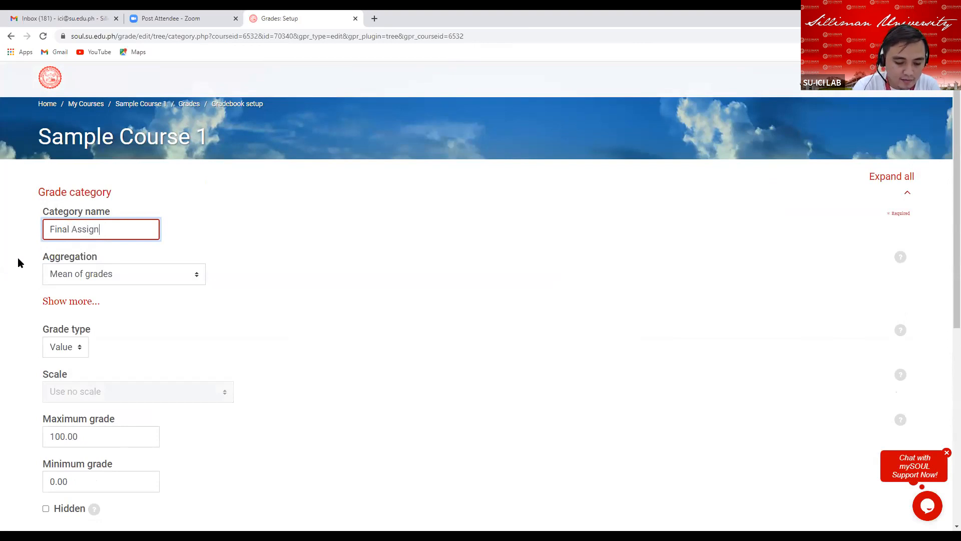
pyautogui.write('ments')
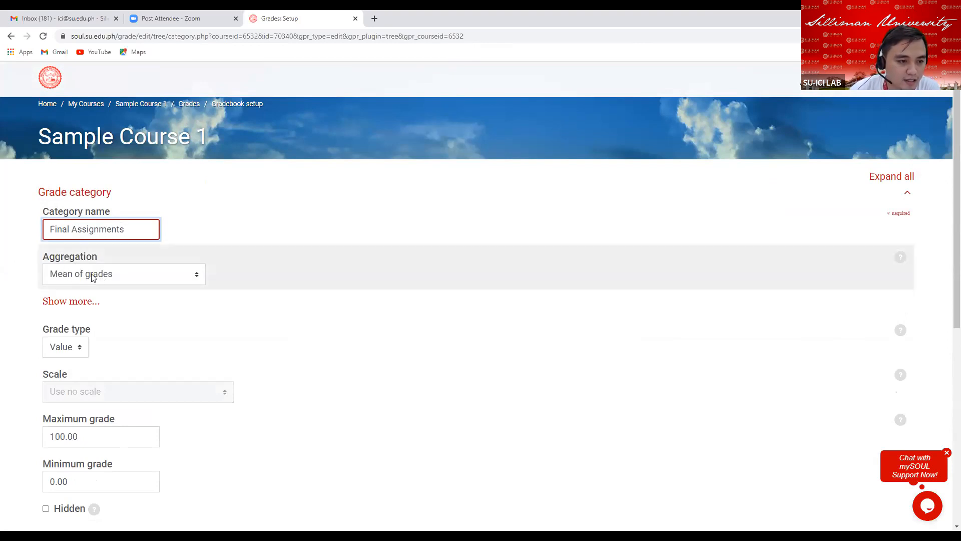
# Set the Final Assignments aggregation to Simple weighted mean of grades and turn off Exclude empty grades.
pyautogui.click(92, 278)
pyautogui.click(95, 314)
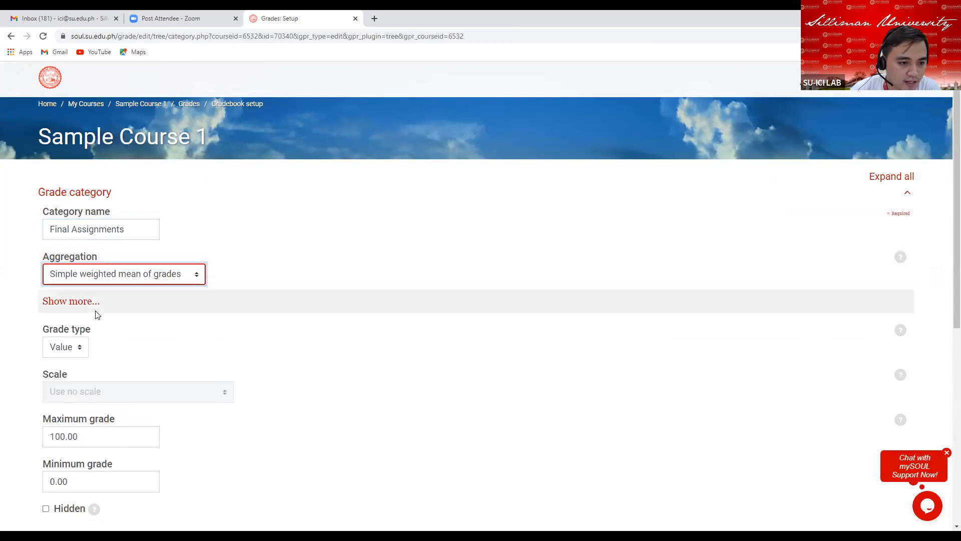
pyautogui.click(66, 301)
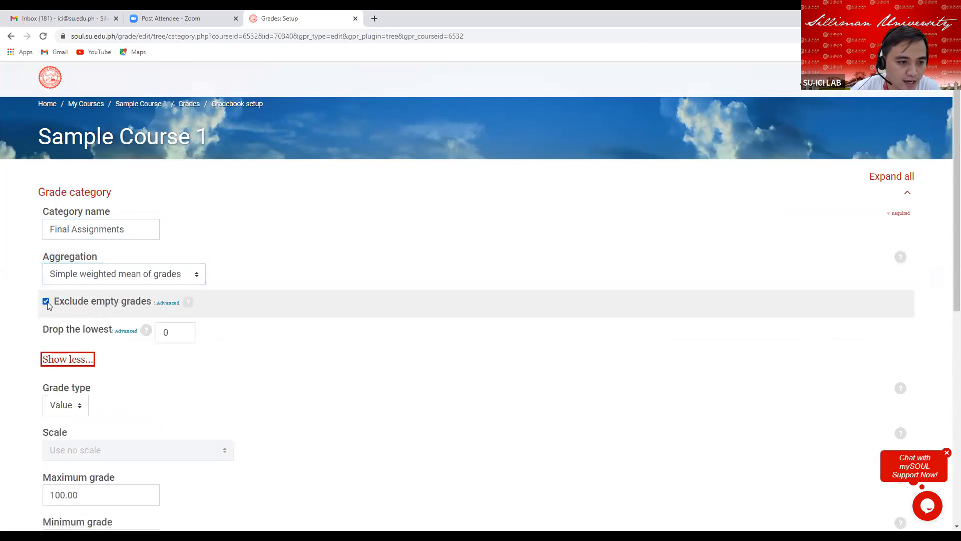
# Set the Final Assignments category's maximum grade to 20.
pyautogui.scroll(-4, 100, 350)
pyautogui.moveTo(79, 295); pyautogui.dragTo(42, 299)
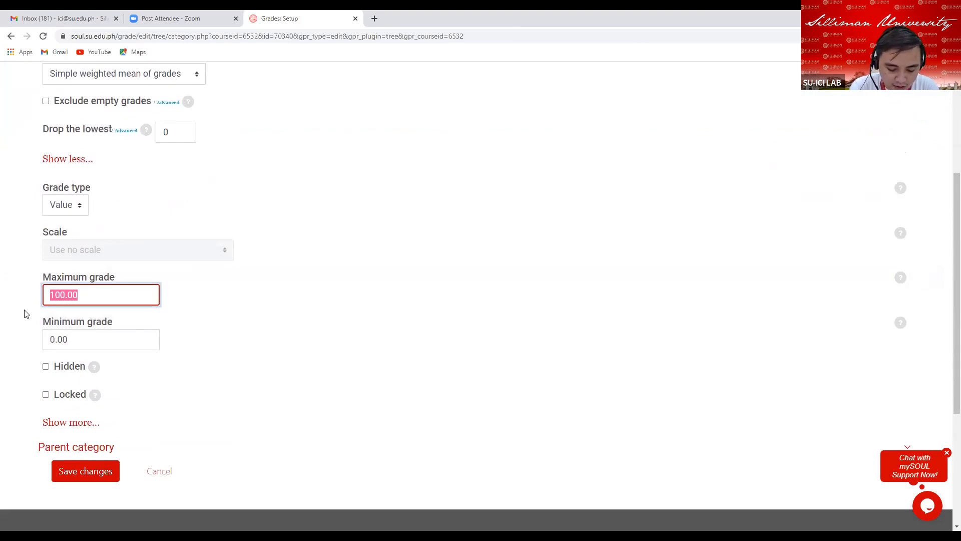
pyautogui.write('20')
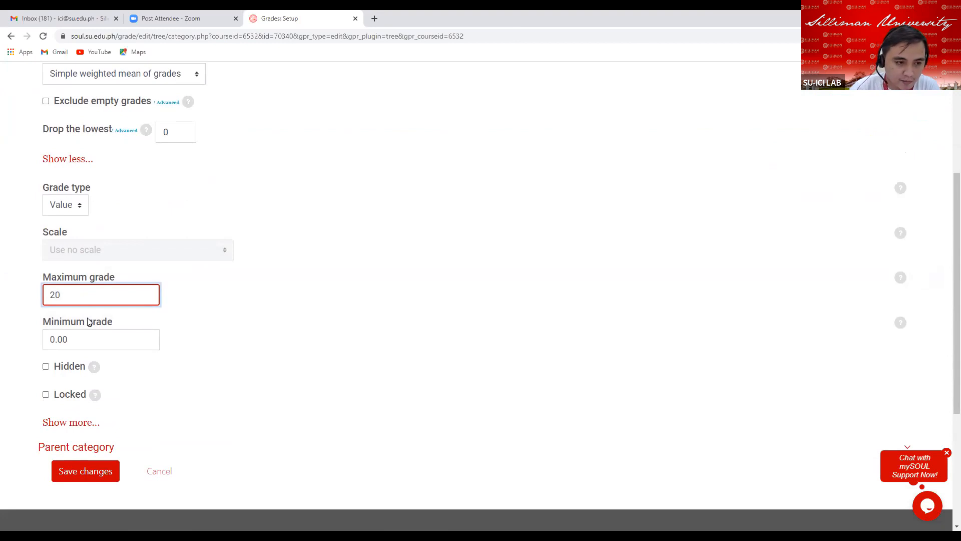
# Set the Final Assignments category's grade display type to Real and save the changes.
pyautogui.click(70, 423)
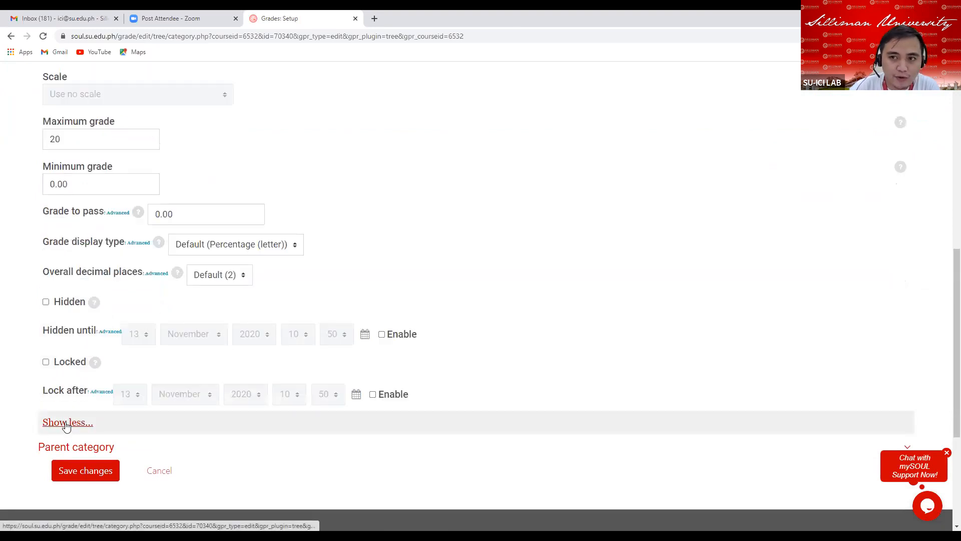
pyautogui.click(224, 246)
pyautogui.click(200, 345)
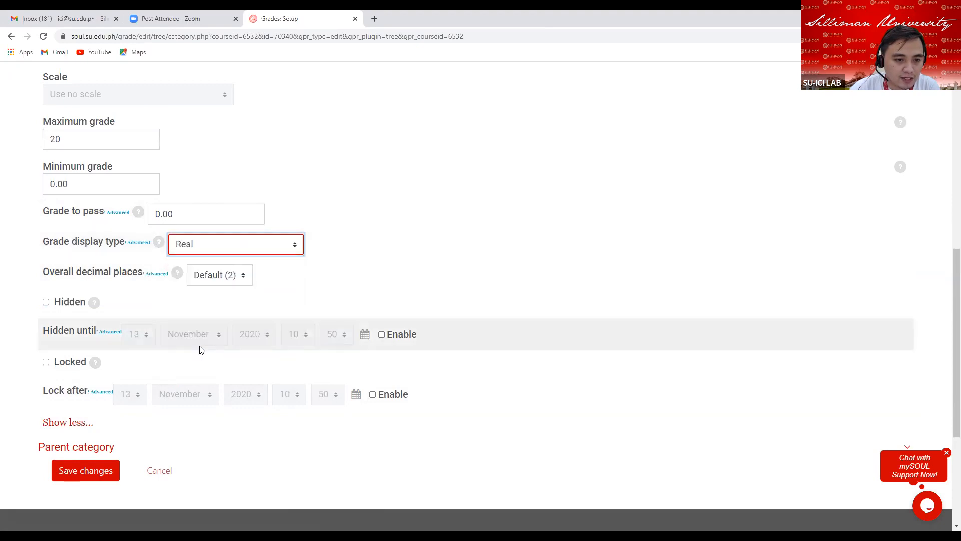
pyautogui.click(83, 477)
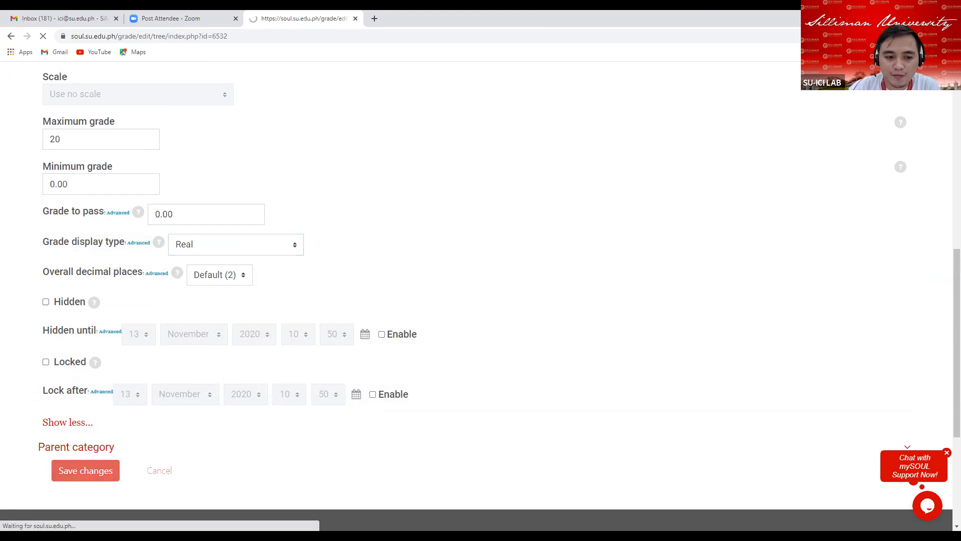
# Open the Component 3 category's settings and rename it to Final Attendance.
pyautogui.scroll(-8, 504, 288)
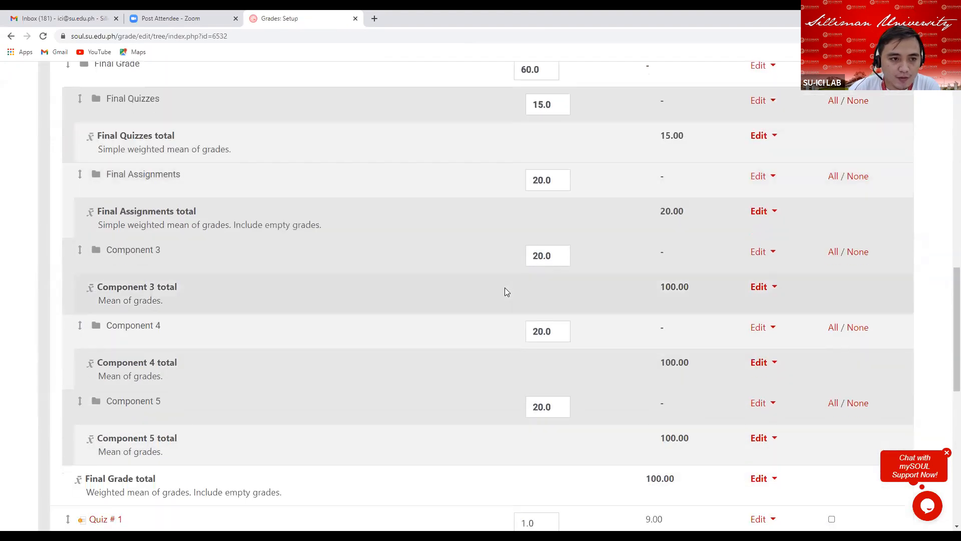
pyautogui.scroll(-1, 504, 292)
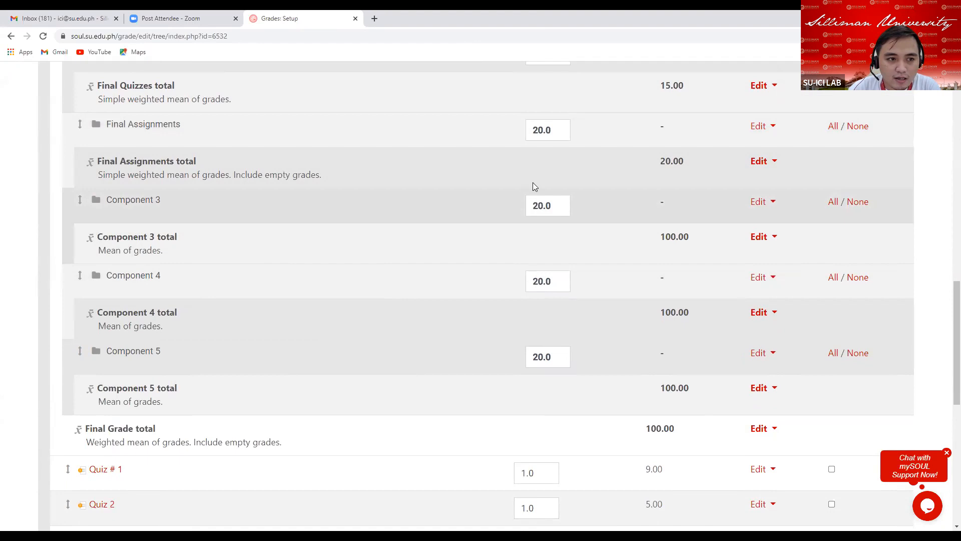
pyautogui.click(769, 202)
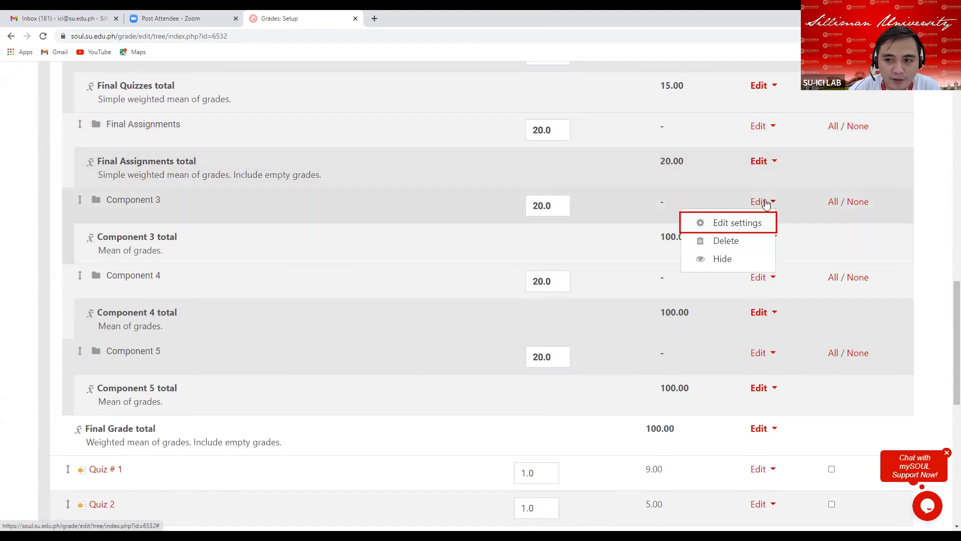
pyautogui.click(706, 223)
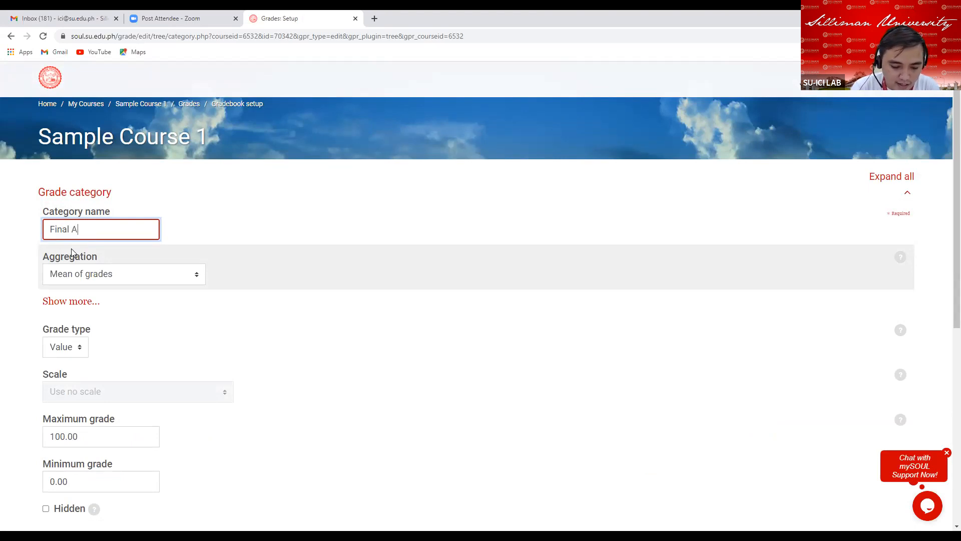
pyautogui.write('ndance')
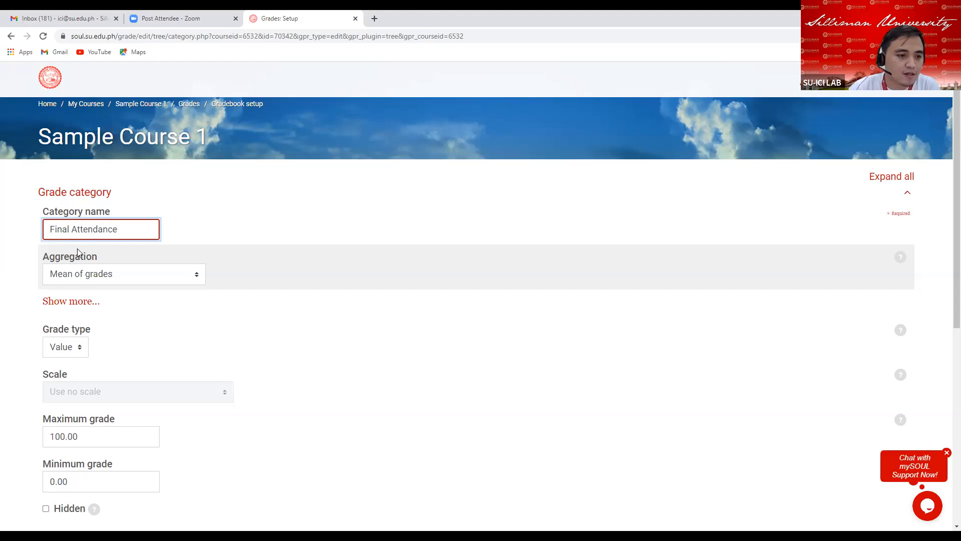
# Set the Final Attendance aggregation to Simple weighted mean of grades and turn off Exclude empty grades.
pyautogui.click(148, 276)
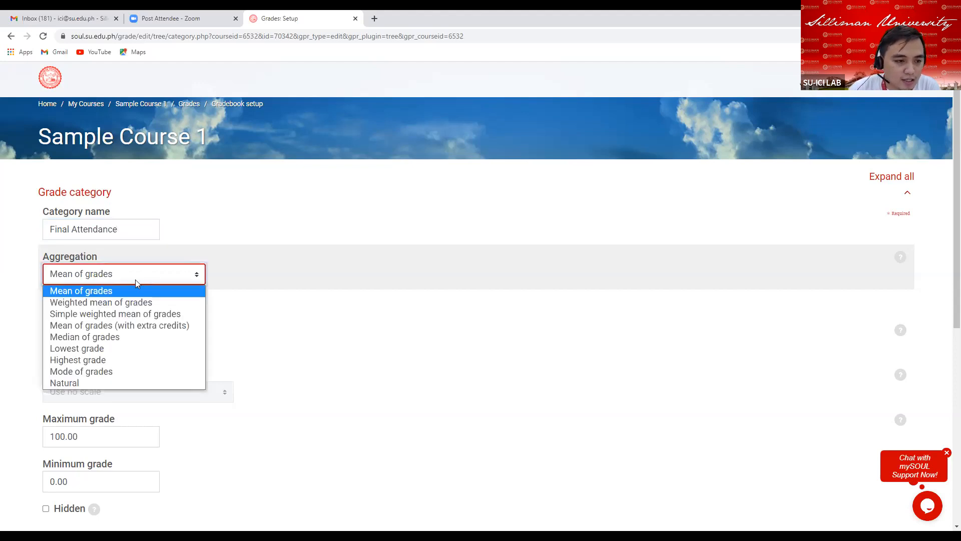
pyautogui.click(114, 319)
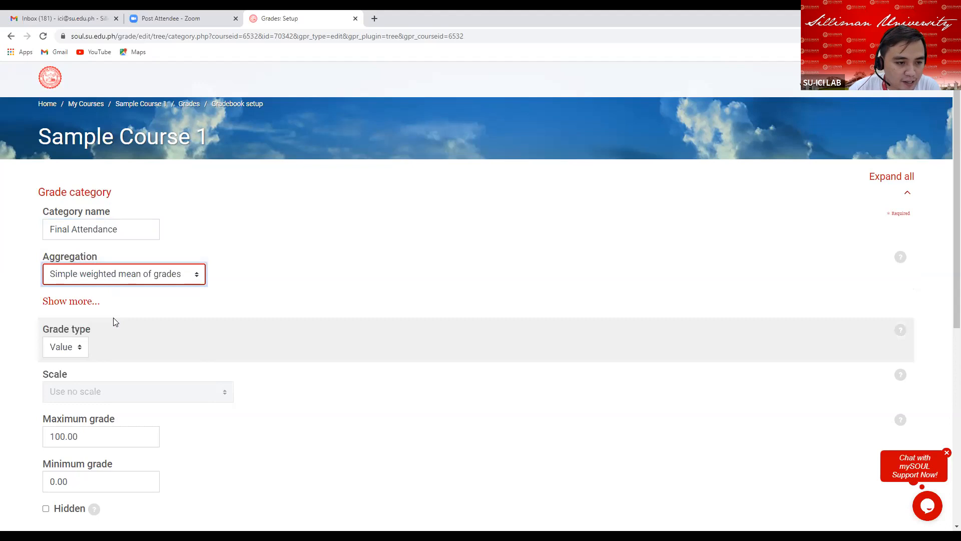
pyautogui.scroll(-3, 115, 319)
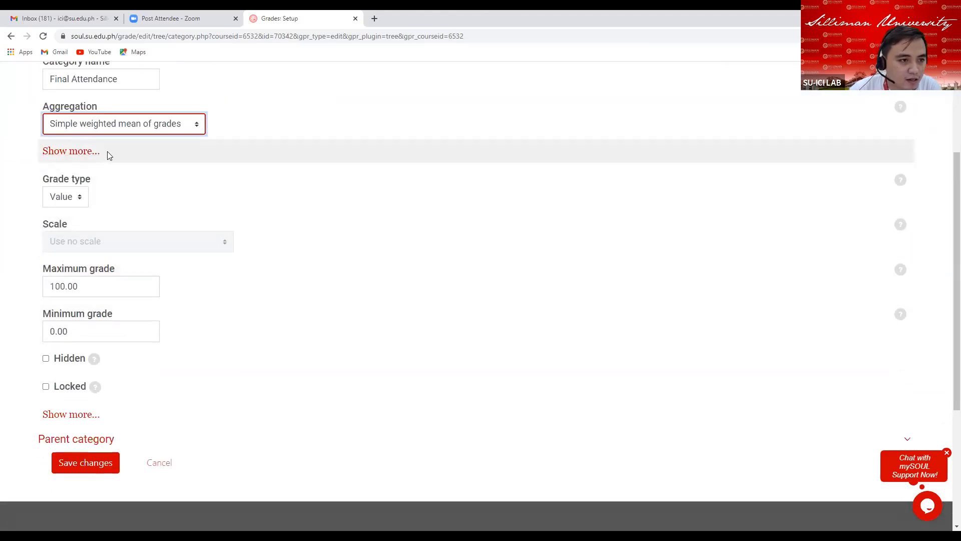
pyautogui.click(75, 155)
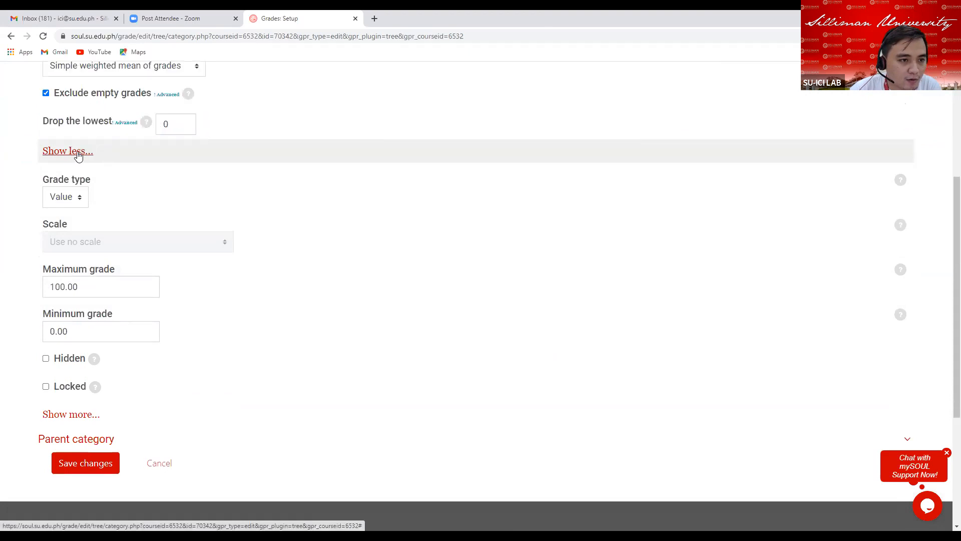
pyautogui.click(47, 94)
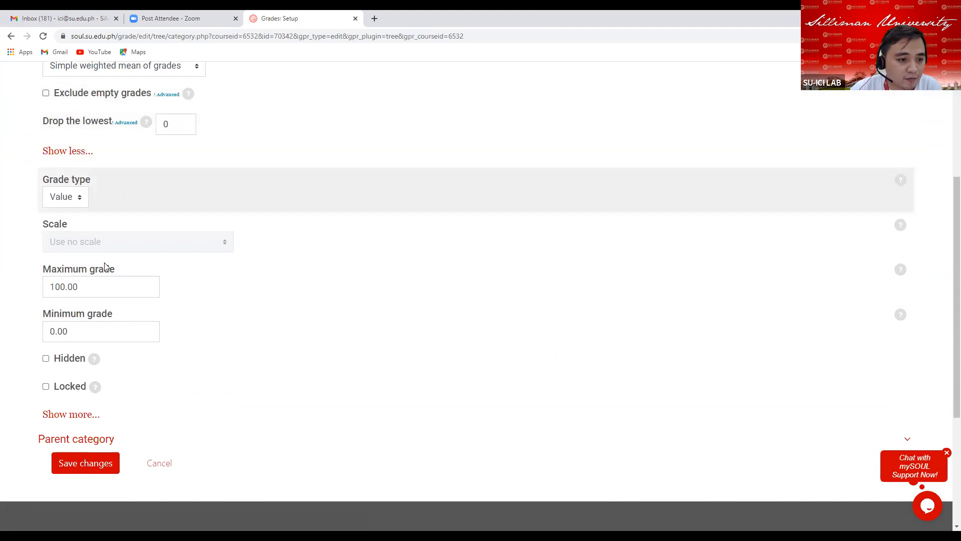
# Set the Final Attendance category's maximum grade to 10.
pyautogui.click(83, 288)
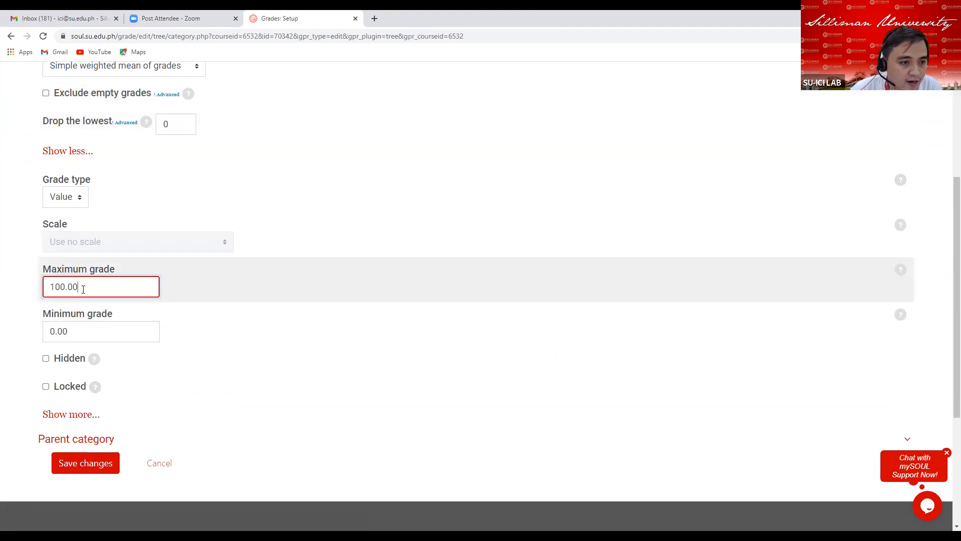
pyautogui.press('BackSpace')
pyautogui.press('BackSpace')
pyautogui.press('BackSpace')
pyautogui.press('BackSpace')
pyautogui.press('BackSpace')
pyautogui.press('BackSpace')
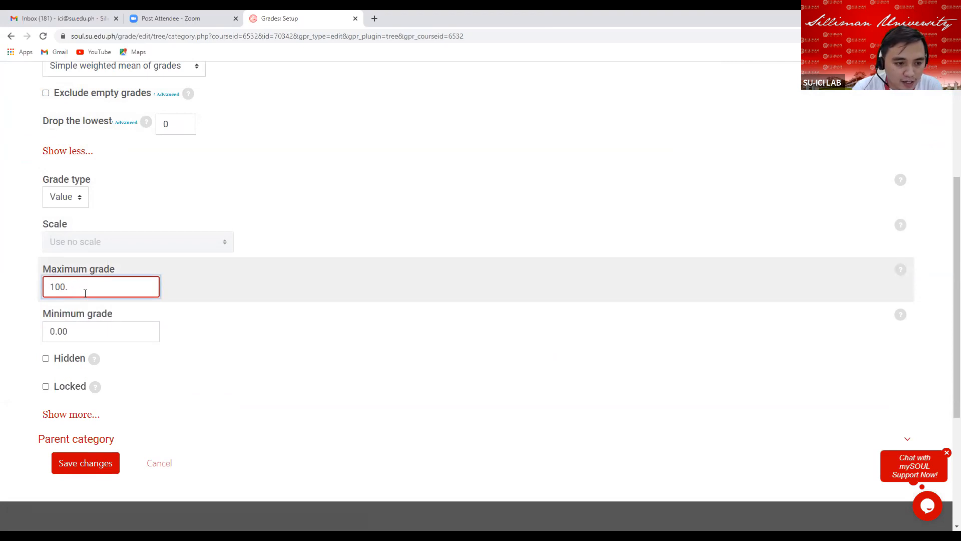
pyautogui.write('10')
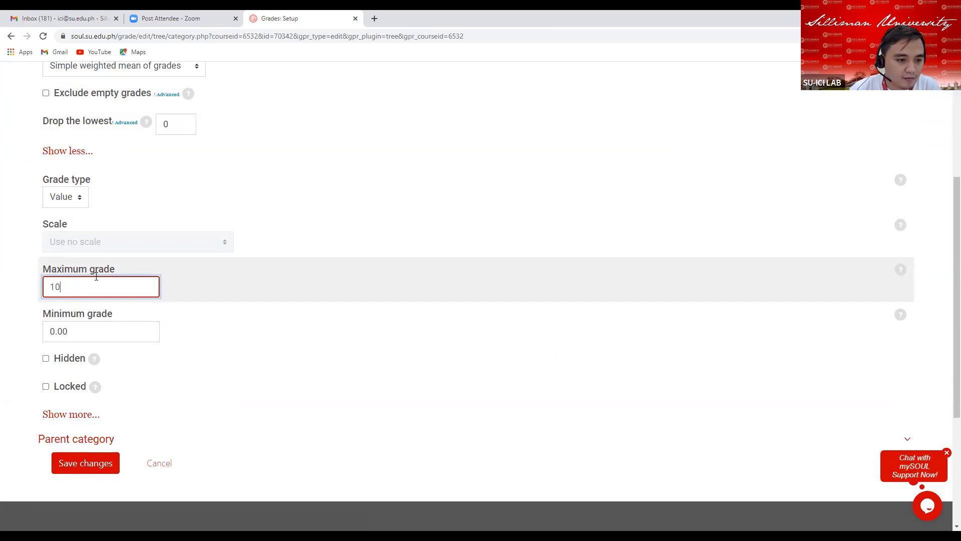
# Set the Final Attendance category's grade display type to Real and save the changes.
pyautogui.click(65, 416)
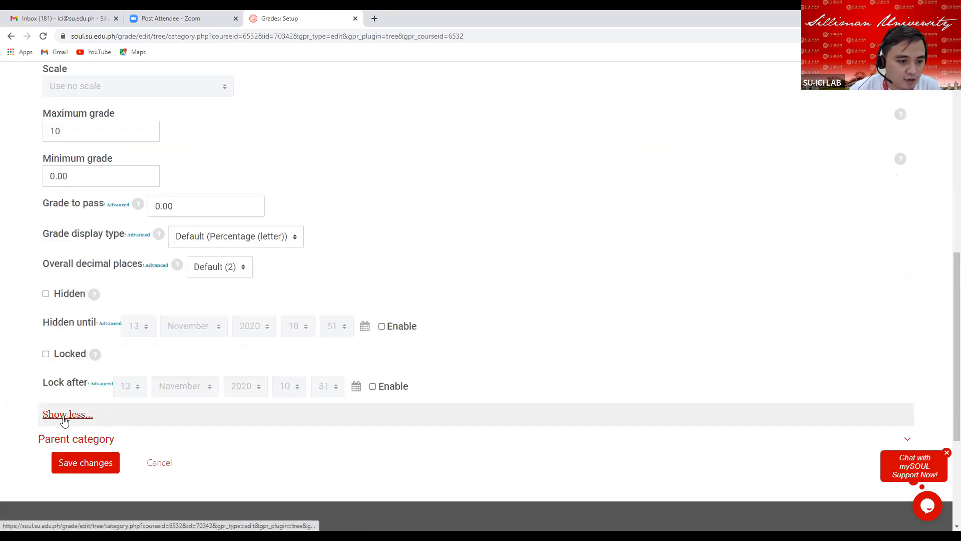
pyautogui.click(286, 241)
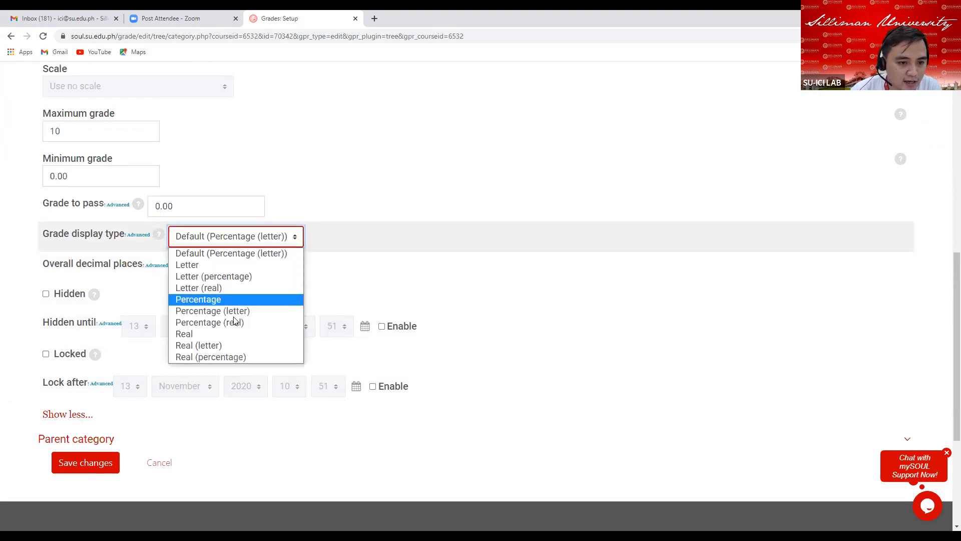
pyautogui.click(226, 333)
pyautogui.click(92, 459)
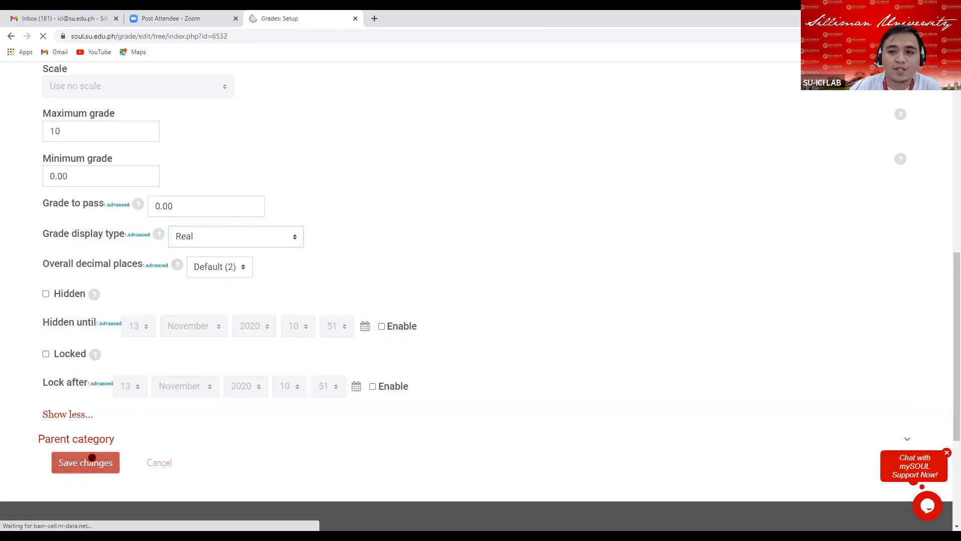
# Set the Final Attendance category's weight to 10 in the gradebook setup.
pyautogui.scroll(-12, 410, 404)
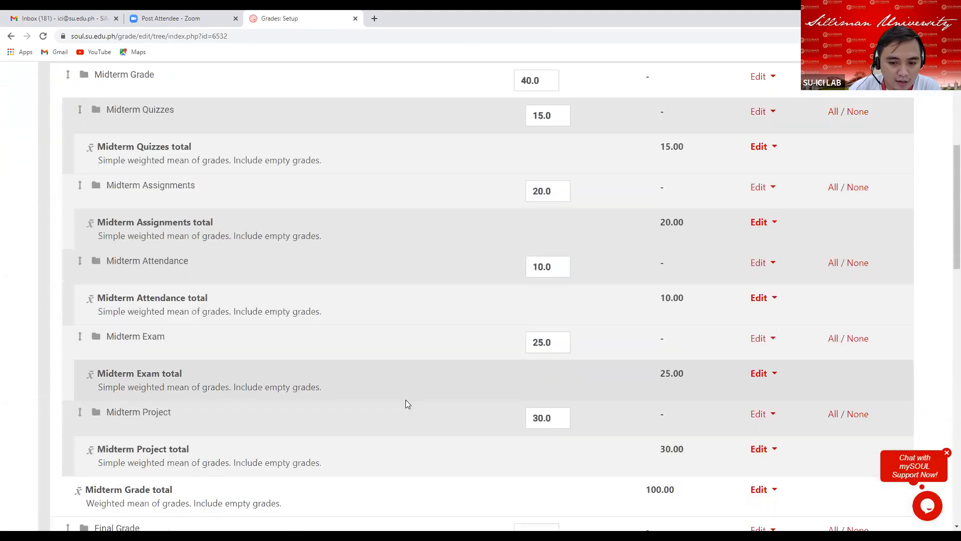
pyautogui.scroll(-2, 405, 396)
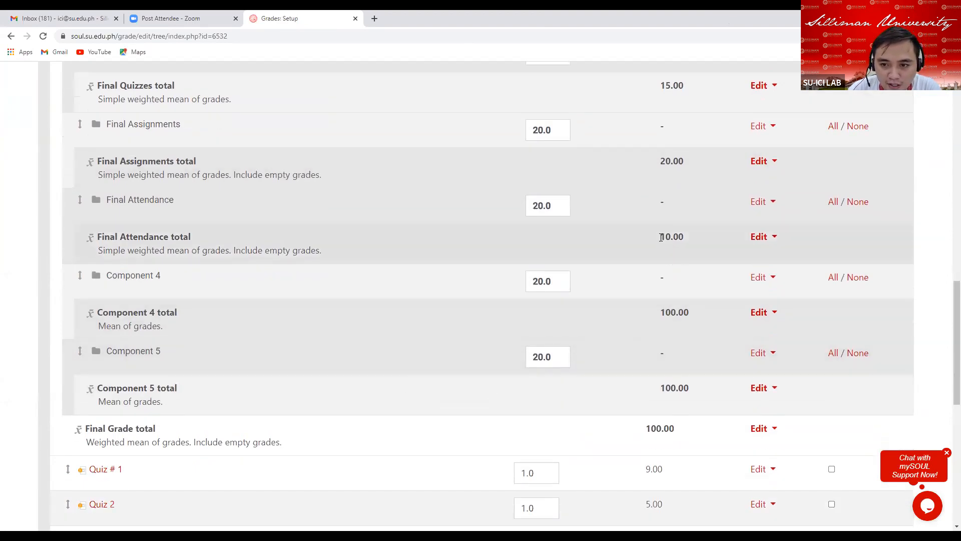
pyautogui.moveTo(662, 238); pyautogui.dragTo(674, 239)
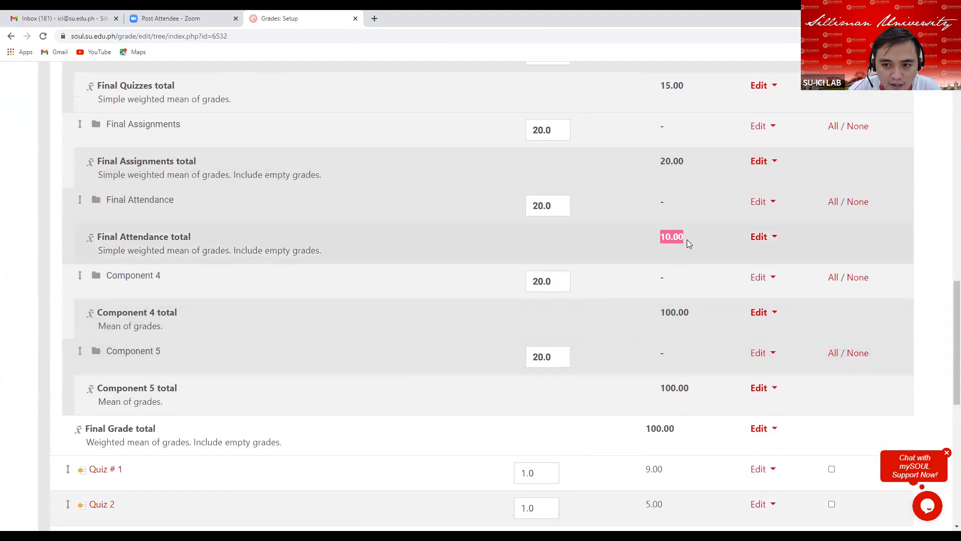
pyautogui.click(557, 206)
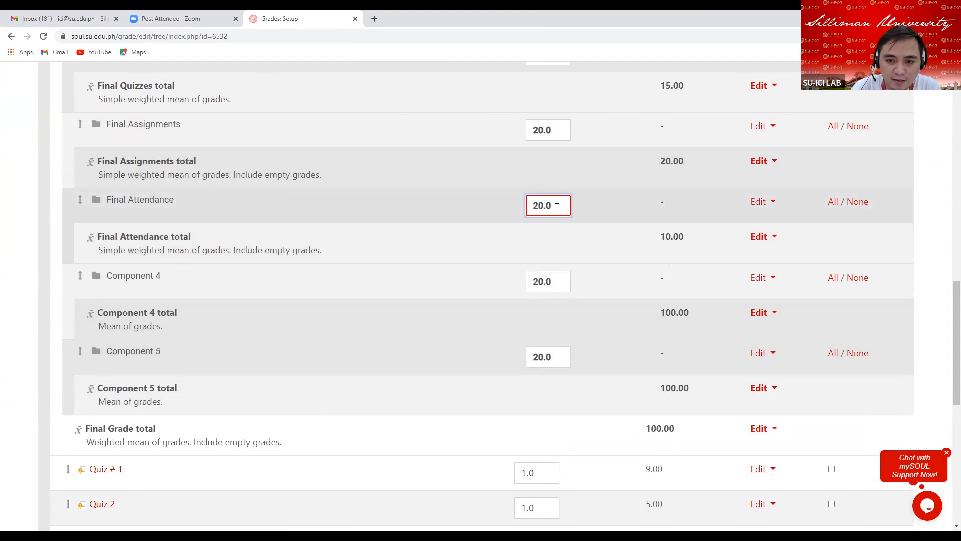
pyautogui.press('BackSpace')
pyautogui.press('BackSpace')
pyautogui.press('BackSpace')
pyautogui.press('BackSpace')
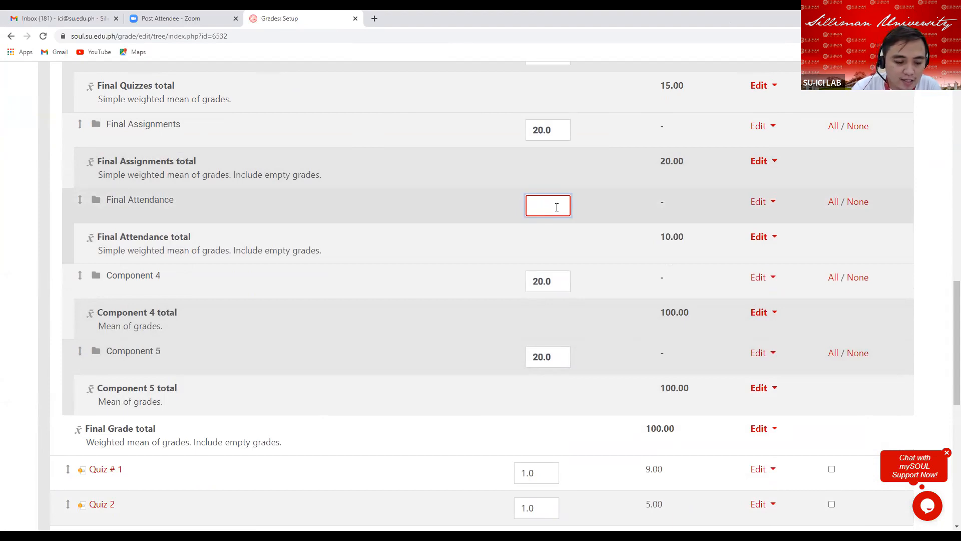
pyautogui.write('10')
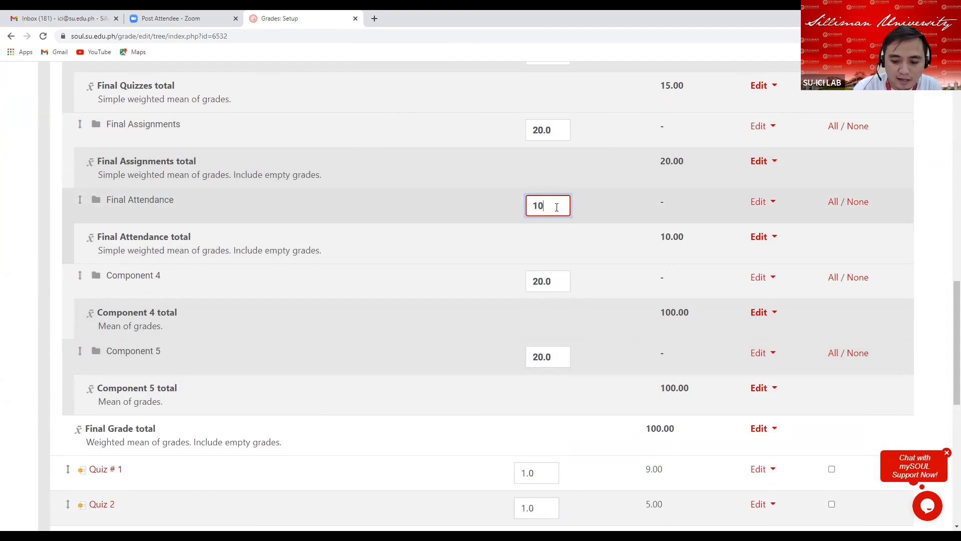
pyautogui.press('Return')
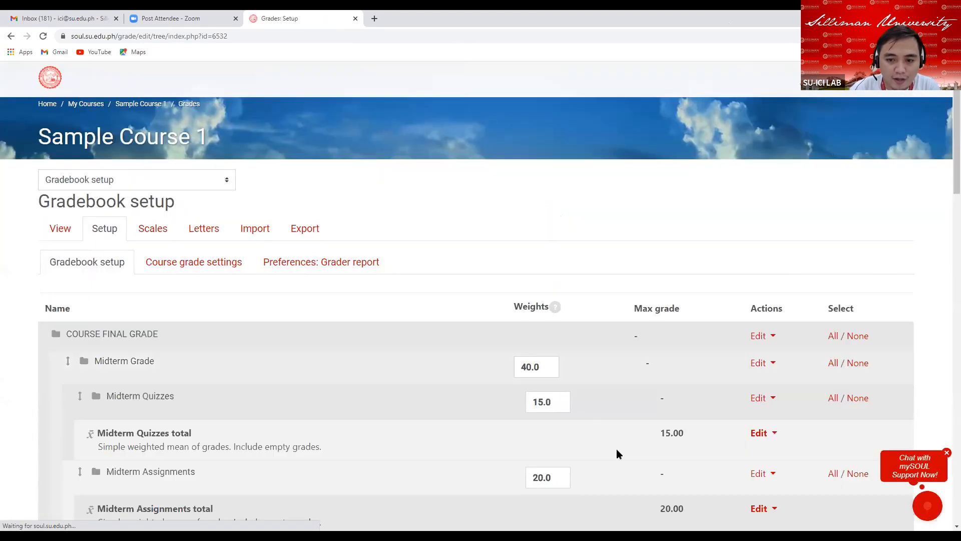
# Open the Component 4 category's settings and rename it to Final Exam.
pyautogui.scroll(-1, 572, 437)
pyautogui.scroll(-15, 572, 437)
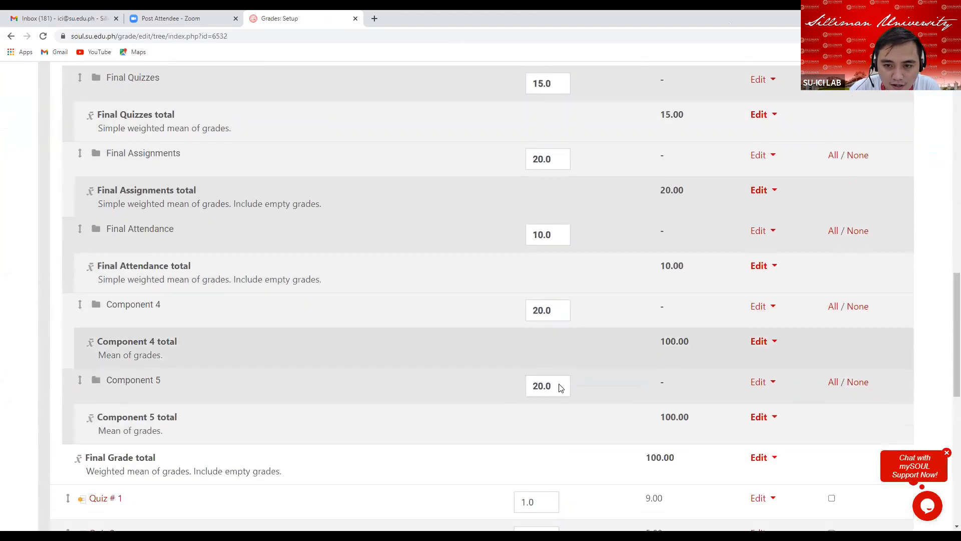
pyautogui.scroll(5, 563, 377)
pyautogui.scroll(-2, 567, 373)
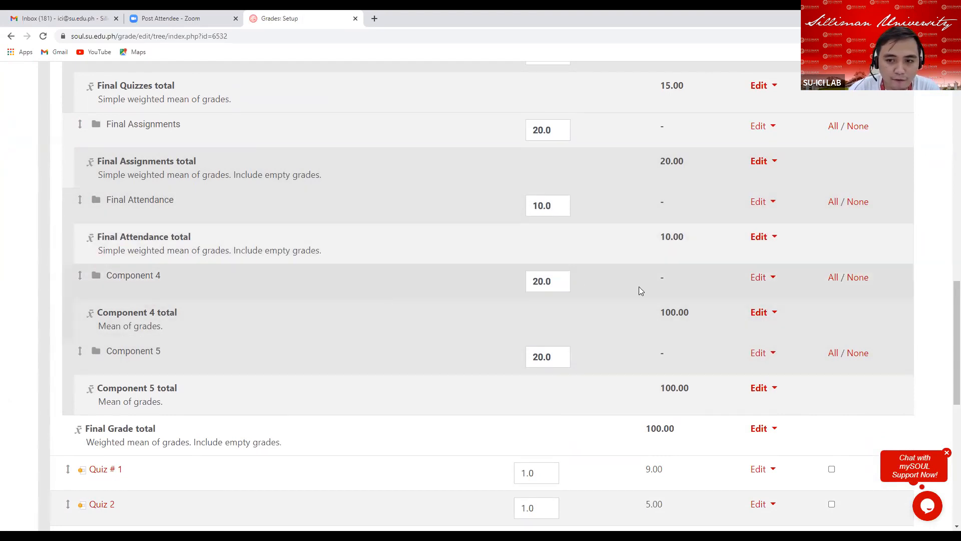
pyautogui.click(771, 281)
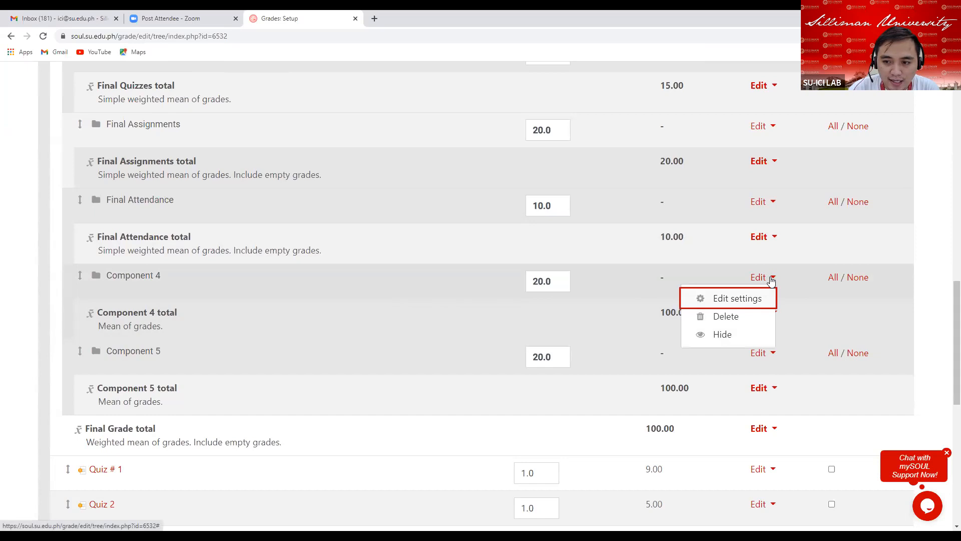
pyautogui.click(723, 299)
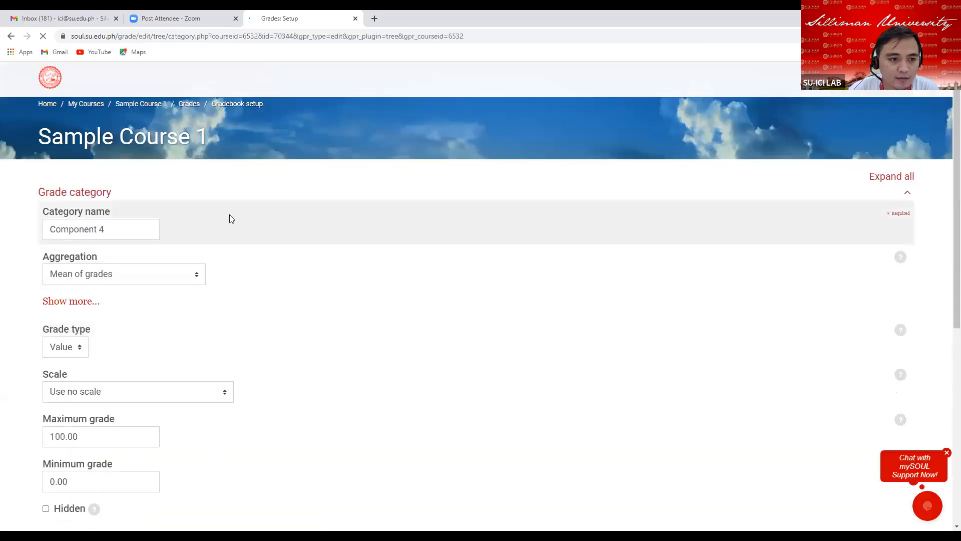
pyautogui.click(102, 231)
pyautogui.press('BackSpace')
pyautogui.press('BackSpace')
pyautogui.press('BackSpace')
pyautogui.press('BackSpace')
pyautogui.press('BackSpace')
pyautogui.press('BackSpace')
pyautogui.press('BackSpace')
pyautogui.press('BackSpace')
pyautogui.press('BackSpace')
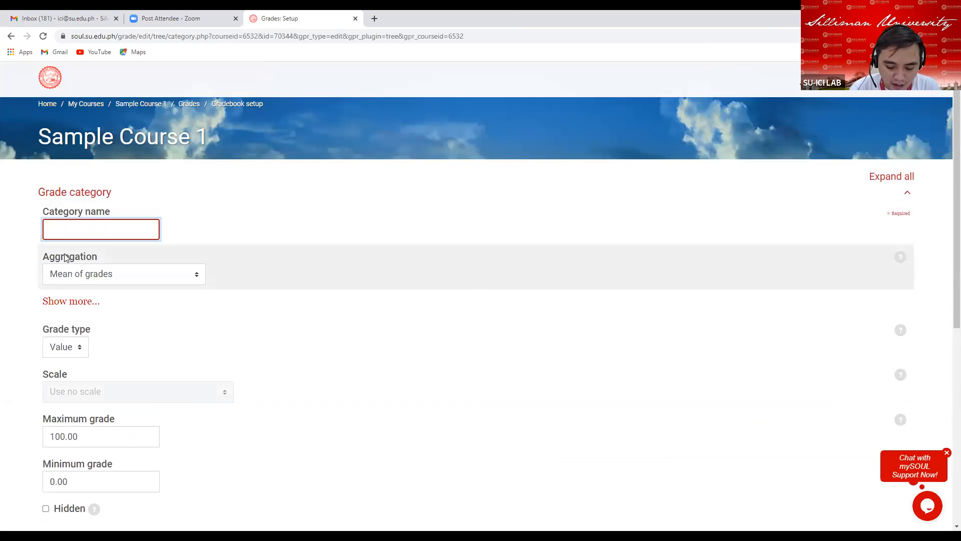
pyautogui.write('Final ')
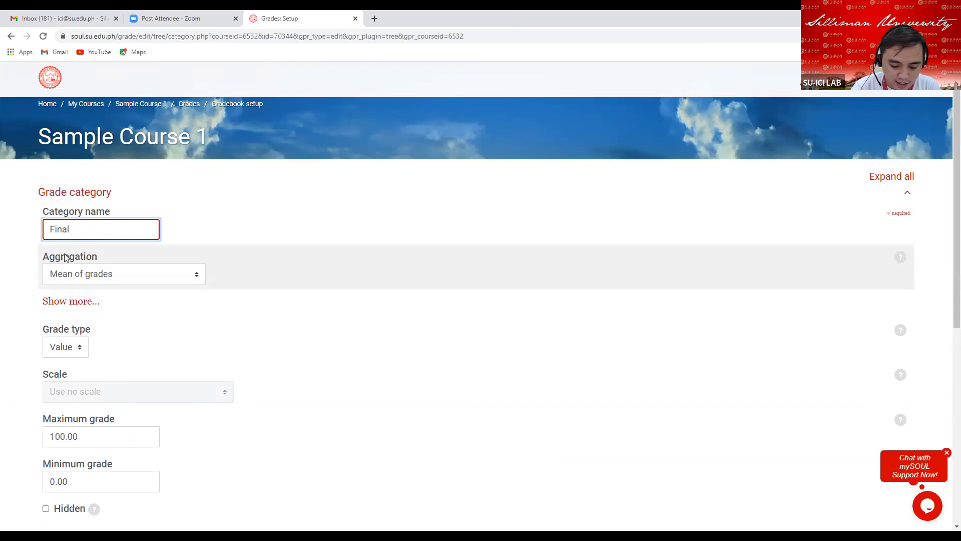
pyautogui.write('Exam')
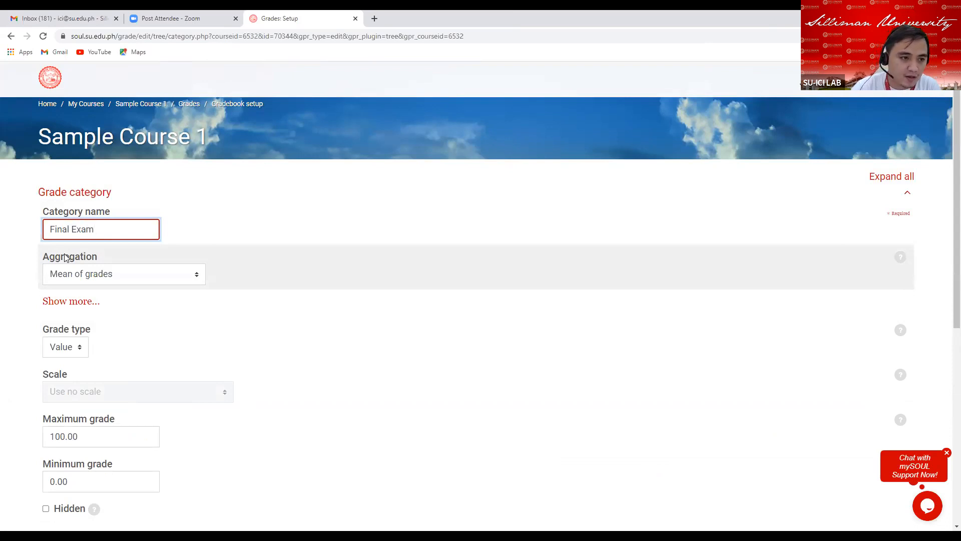
# Set the Final Exam aggregation to Simple weighted mean of grades and turn off Exclude empty grades.
pyautogui.click(88, 278)
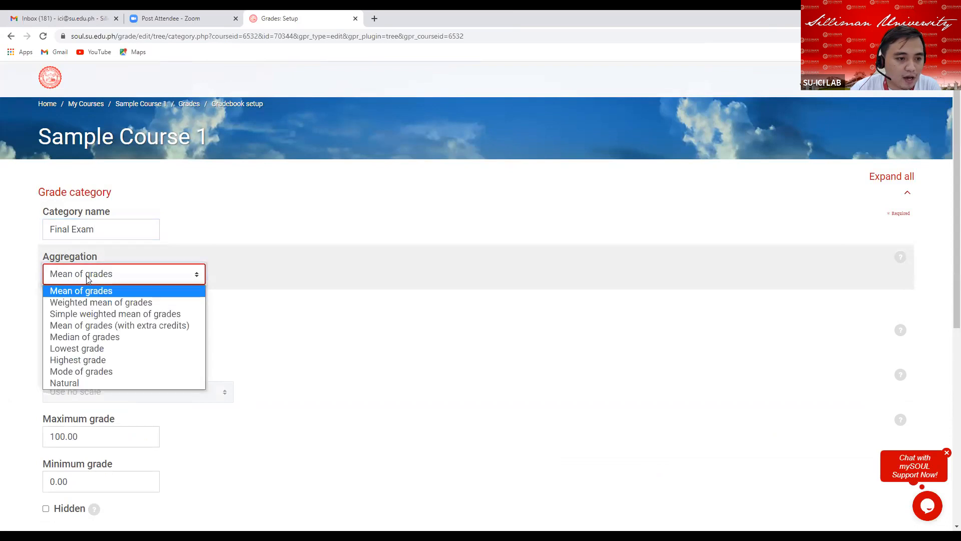
pyautogui.click(83, 316)
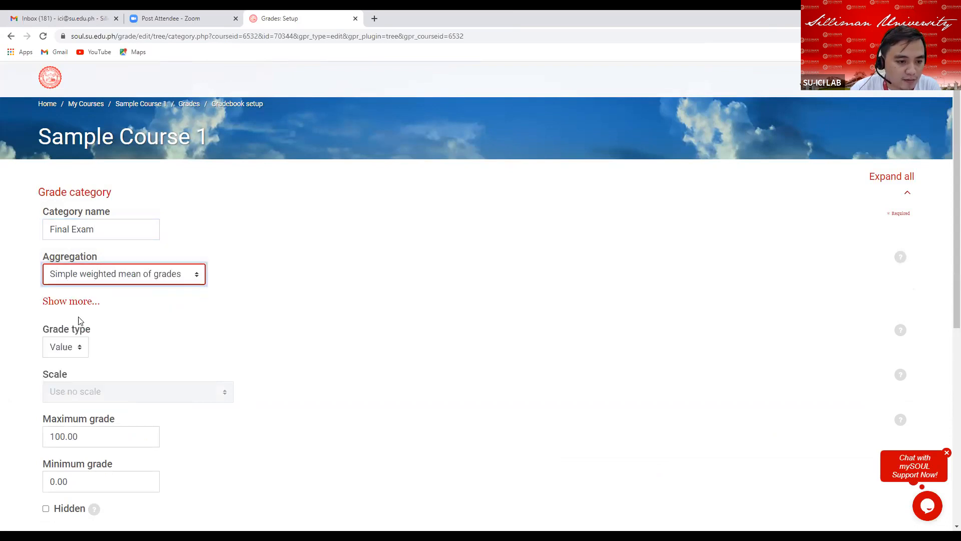
pyautogui.click(70, 302)
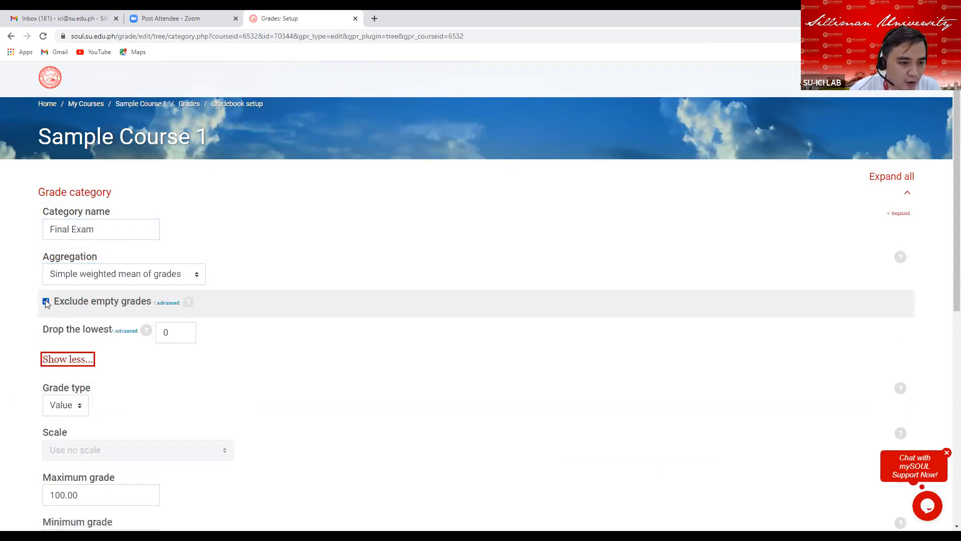
pyautogui.click(46, 302)
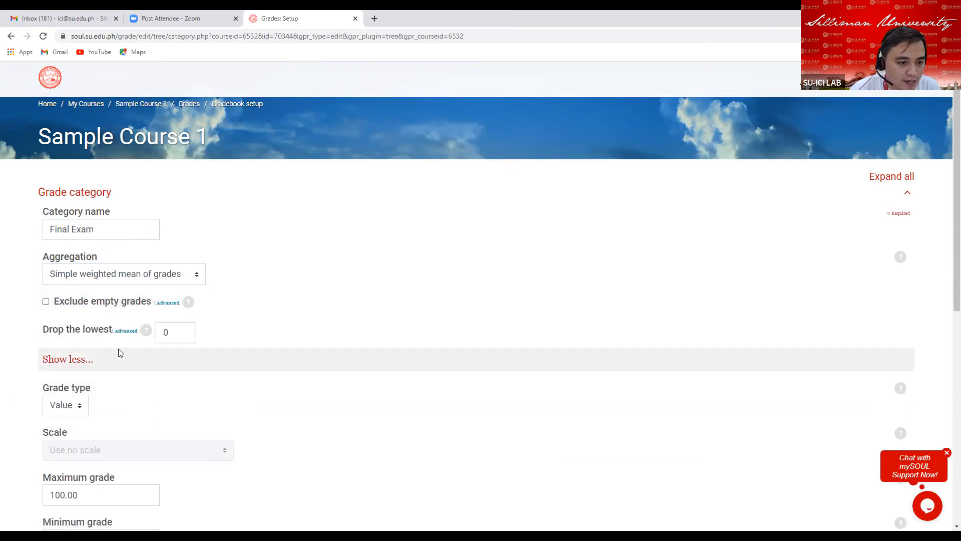
# Set the Final Exam category's maximum grade to 25.
pyautogui.scroll(-5, 118, 351)
pyautogui.moveTo(81, 246); pyautogui.dragTo(32, 250)
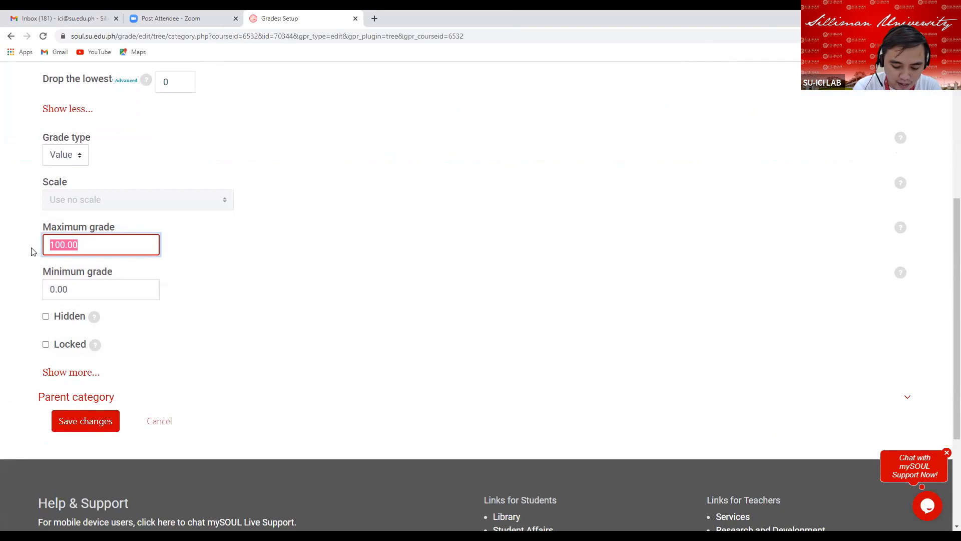
pyautogui.write('25')
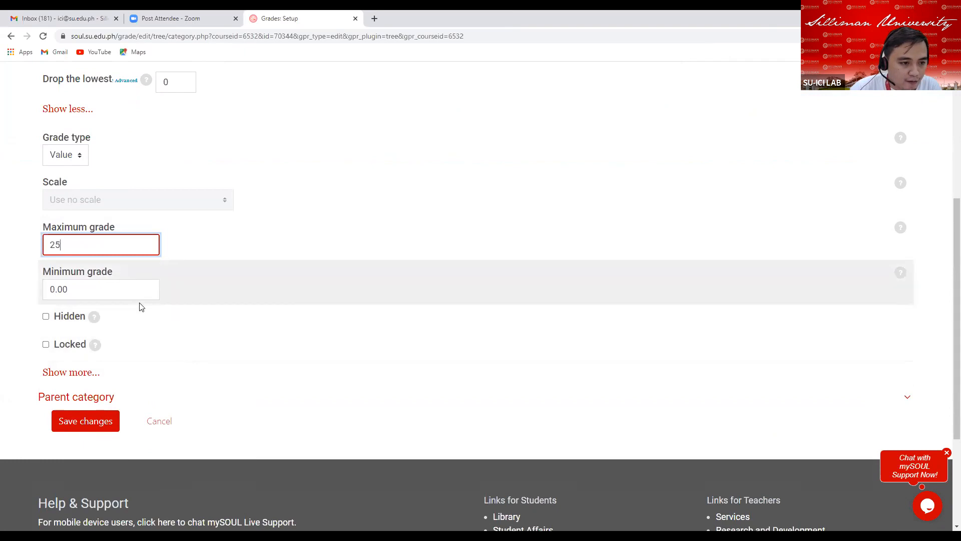
# Set the Final Exam category's grade display type to Real and save the changes.
pyautogui.scroll(-1, 100, 325)
pyautogui.click(71, 324)
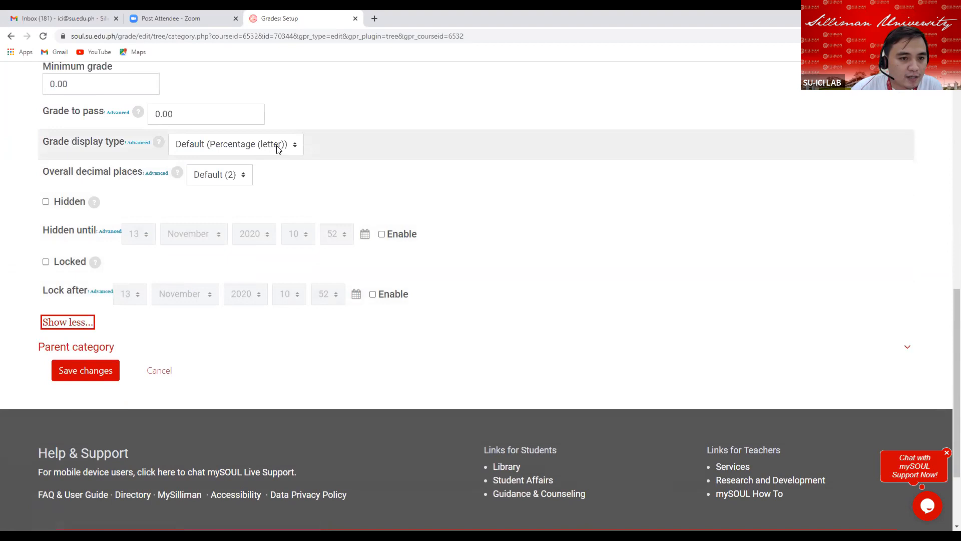
pyautogui.click(275, 146)
pyautogui.click(200, 242)
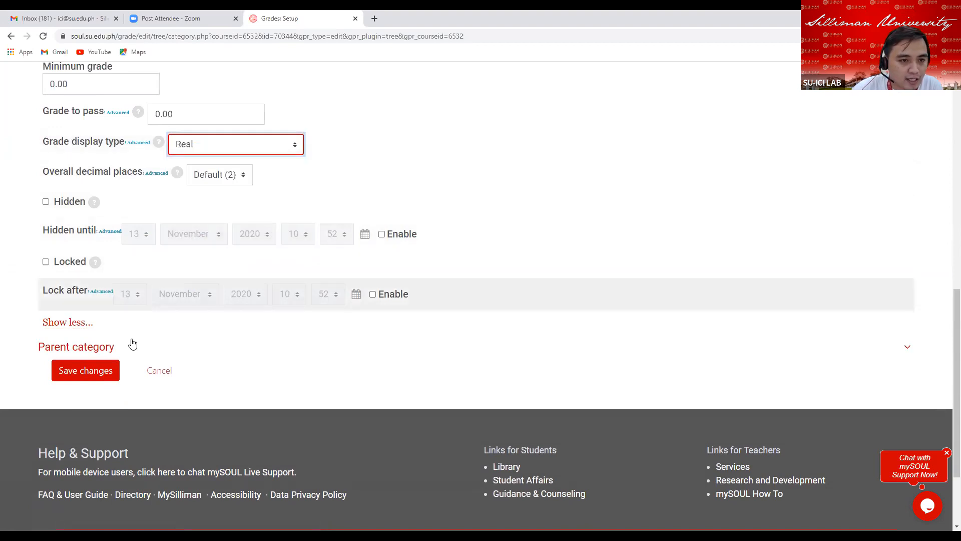
pyautogui.click(74, 374)
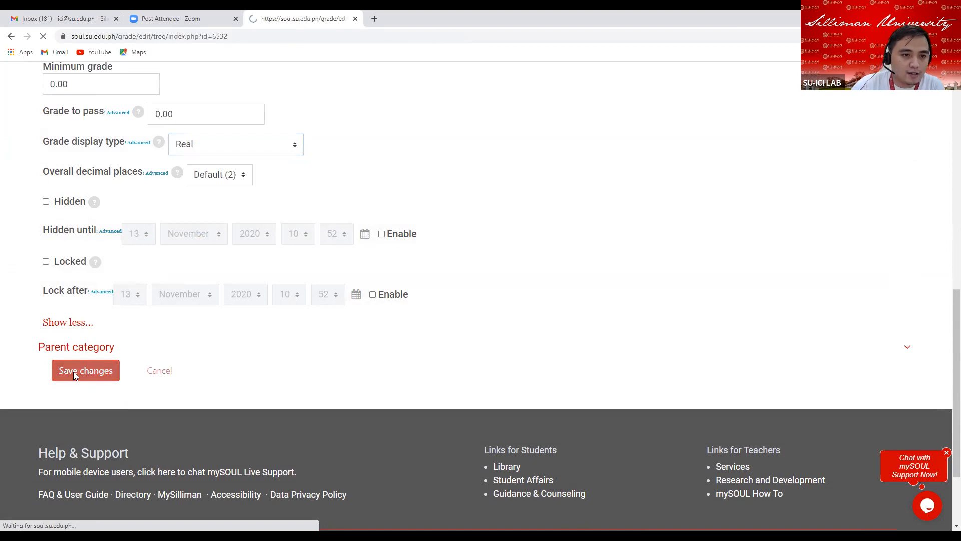
# Review the final-term categories in the gradebook setup, up to Component 5.
pyautogui.scroll(-8, 430, 379)
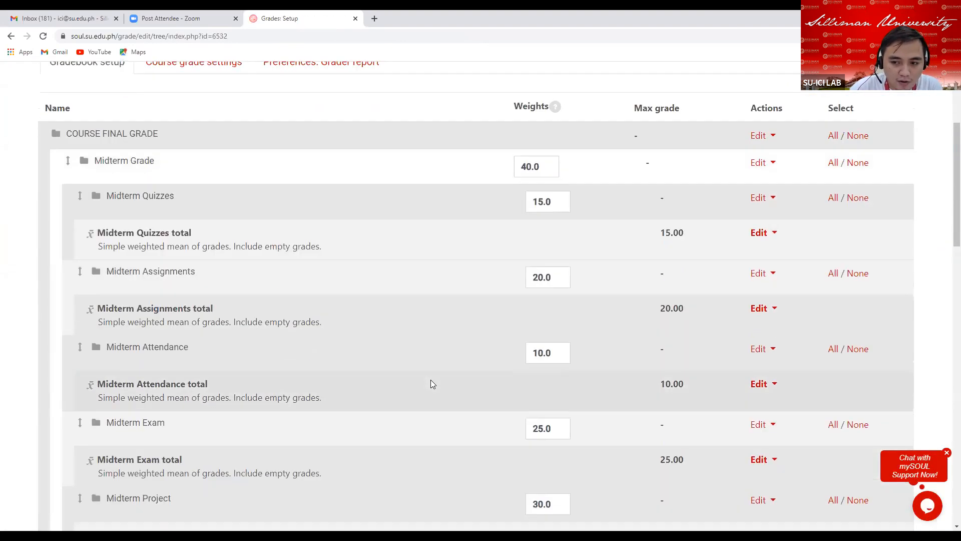
pyautogui.scroll(-10, 433, 383)
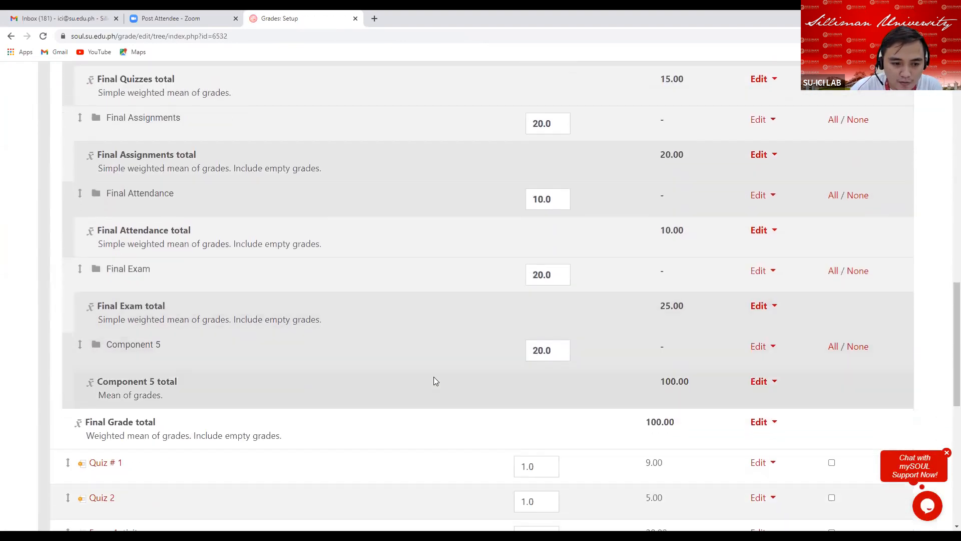
pyautogui.scroll(-2, 443, 370)
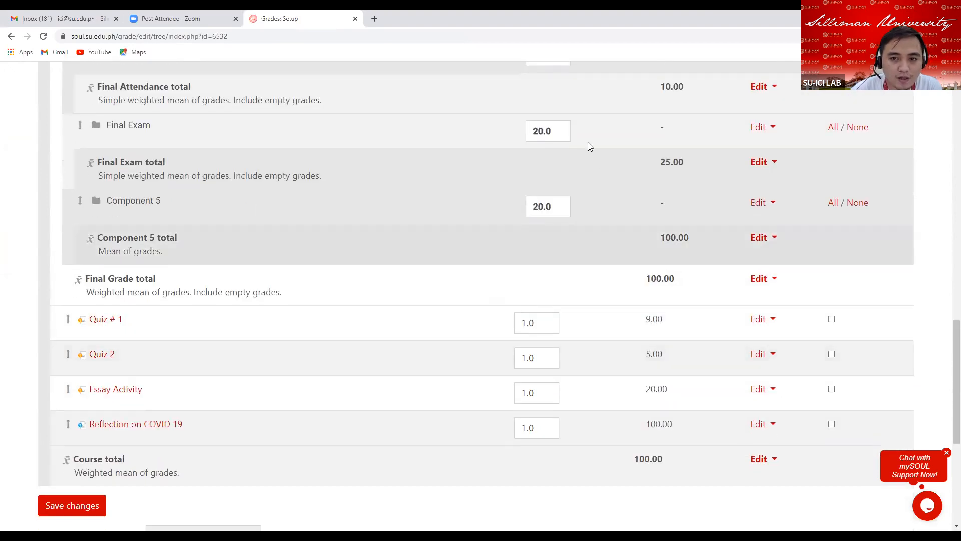
pyautogui.scroll(2, 448, 189)
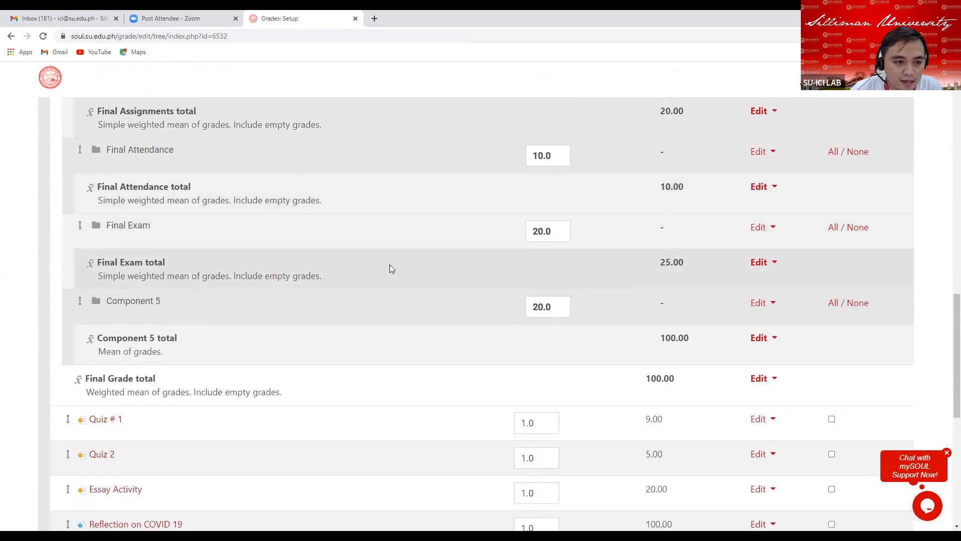
pyautogui.scroll(-1, 398, 253)
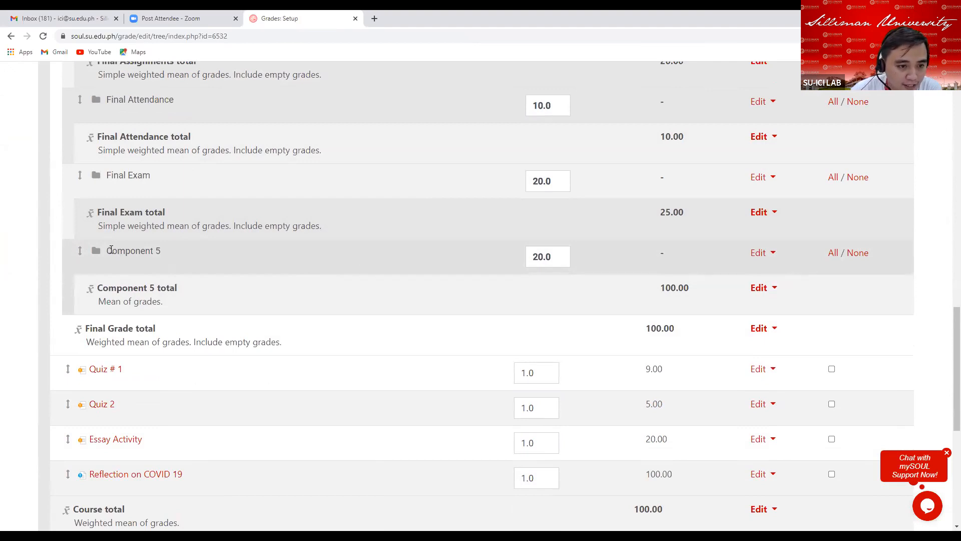
pyautogui.moveTo(111, 250); pyautogui.dragTo(161, 255)
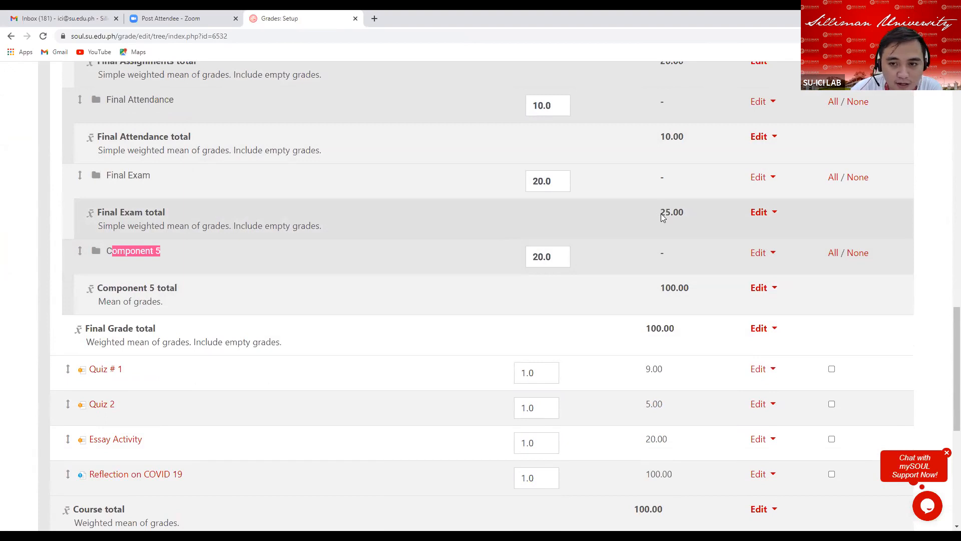
# Set the Final Exam category's weight to 25 and apply it.
pyautogui.moveTo(661, 216); pyautogui.dragTo(709, 212)
pyautogui.click(559, 184)
pyautogui.press('BackSpace')
pyautogui.press('BackSpace')
pyautogui.press('BackSpace')
pyautogui.press('BackSpace')
pyautogui.write('25')
pyautogui.press('Return')
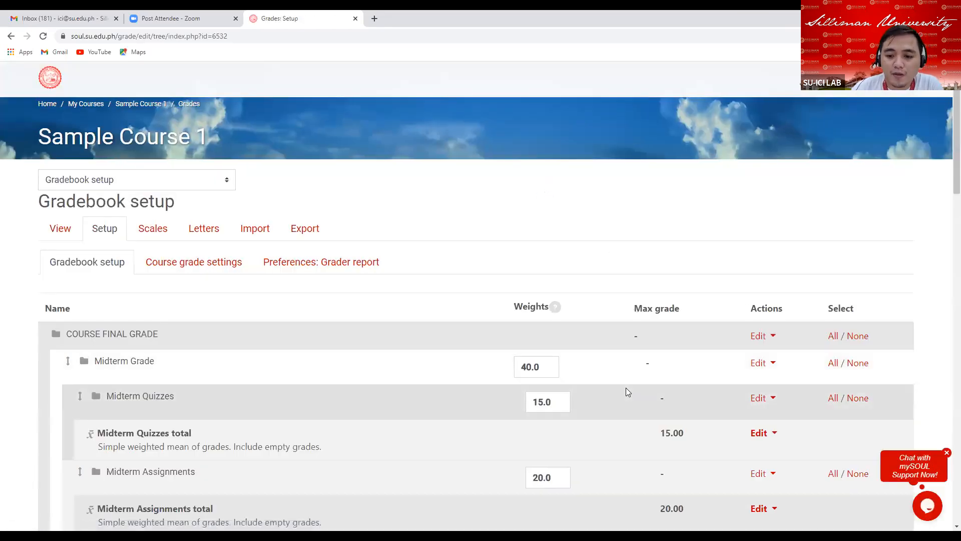
# Open the Component 5 category's settings and rename it Final Project.
pyautogui.scroll(-15, 605, 375)
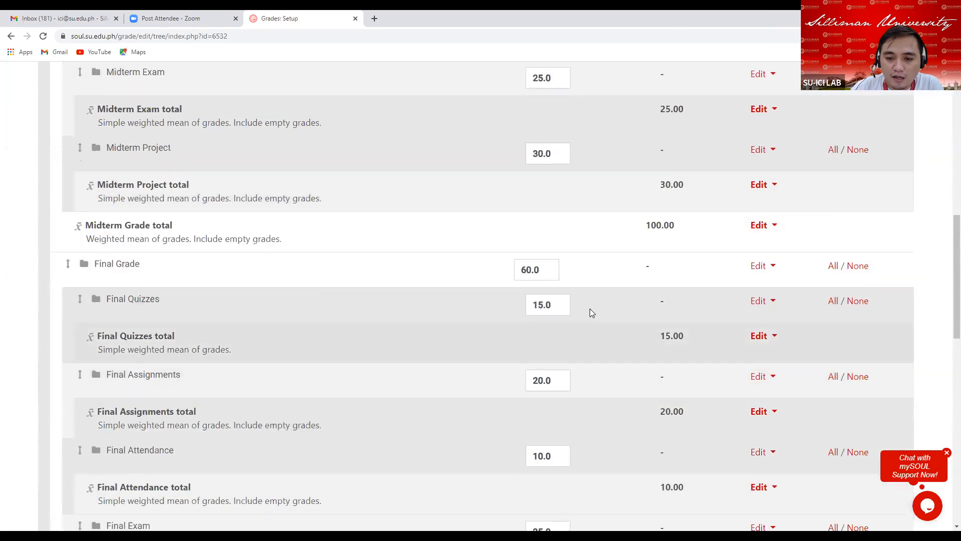
pyautogui.scroll(-8, 588, 306)
pyautogui.scroll(7, 594, 311)
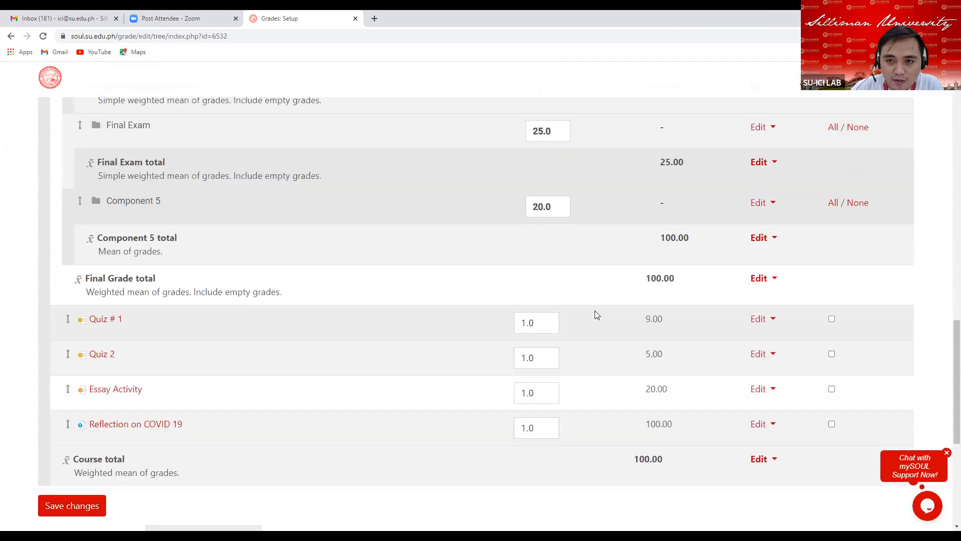
pyautogui.scroll(-1, 599, 313)
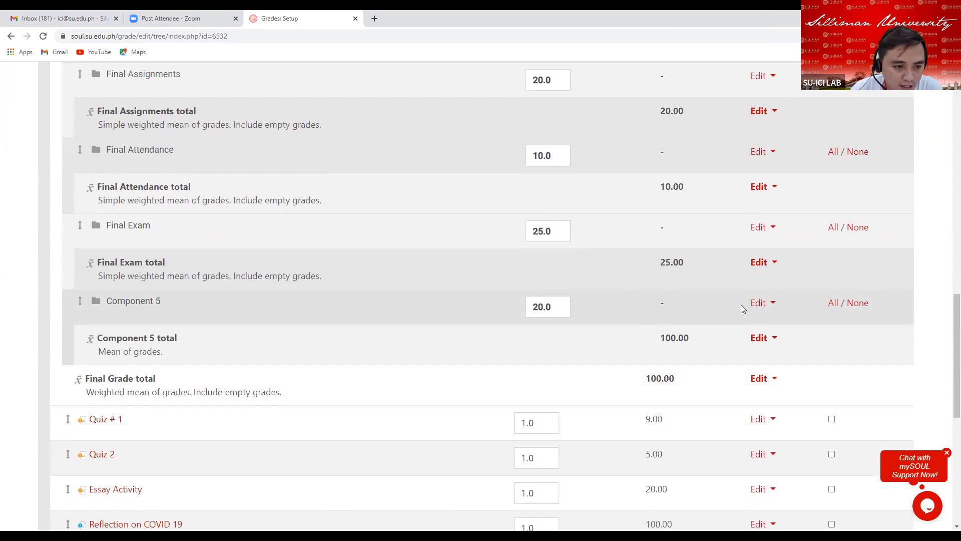
pyautogui.click(772, 305)
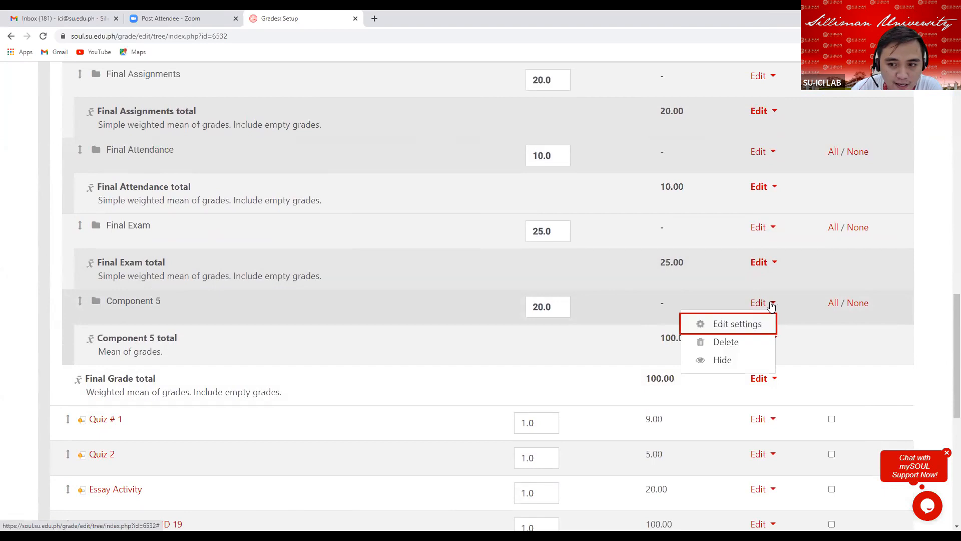
pyautogui.click(720, 323)
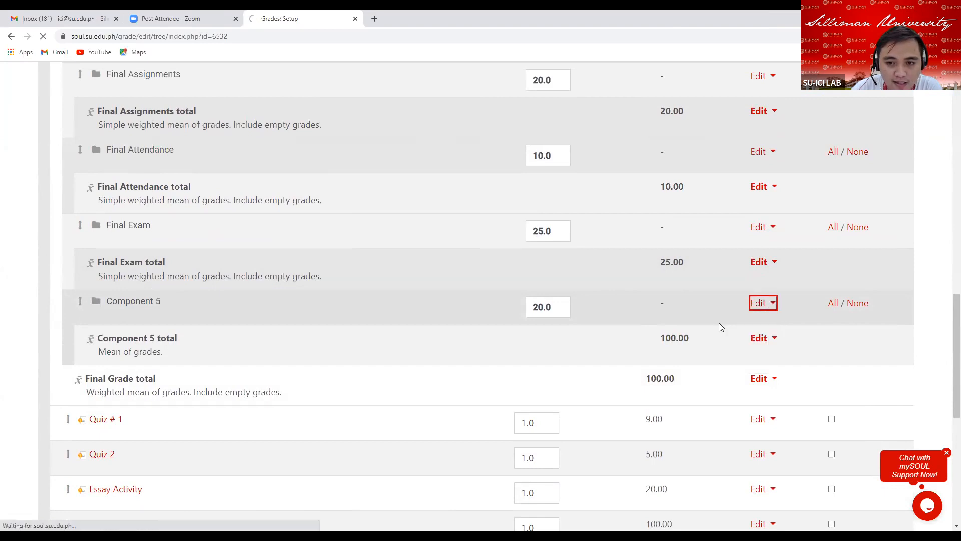
pyautogui.click(122, 230)
pyautogui.press('BackSpace')
pyautogui.press('BackSpace')
pyautogui.press('BackSpace')
pyautogui.press('BackSpace')
pyautogui.press('BackSpace')
pyautogui.press('BackSpace')
pyautogui.press('BackSpace')
pyautogui.press('BackSpace')
pyautogui.press('BackSpace')
pyautogui.press('BackSpace')
pyautogui.press('BackSpace')
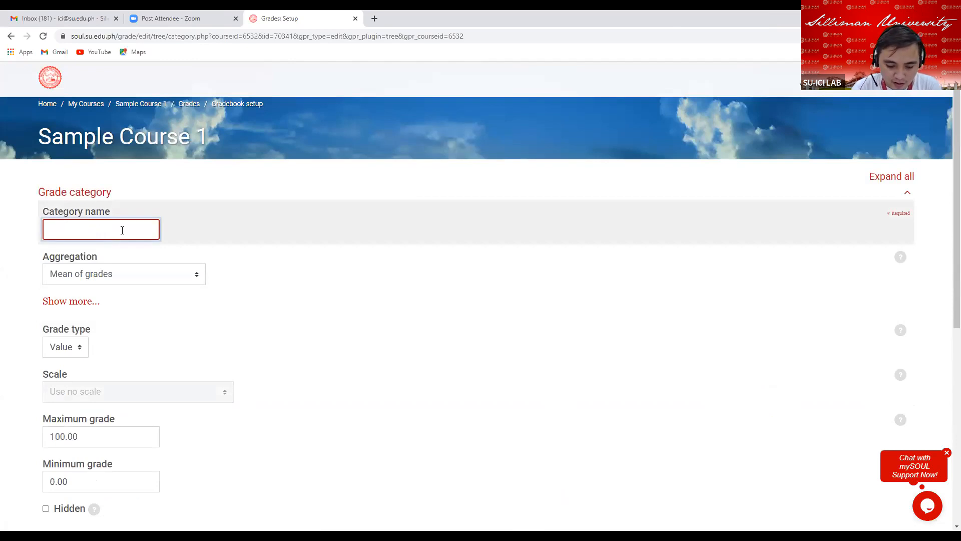
pyautogui.write('Fina')
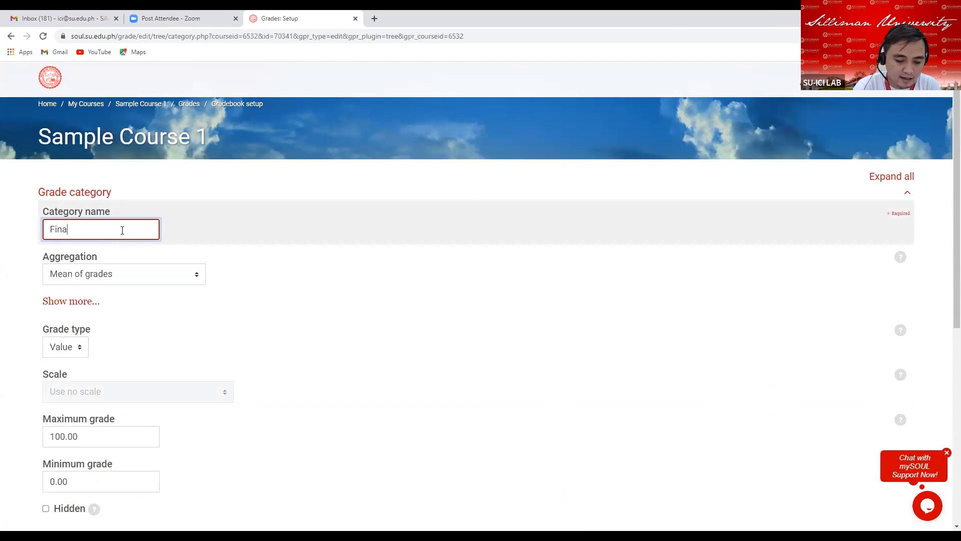
pyautogui.write('l Projects')
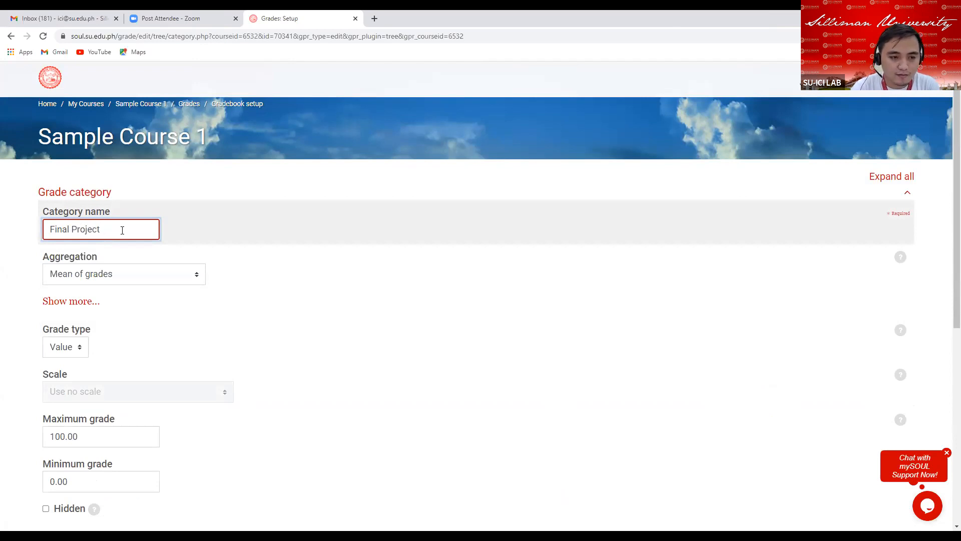
# Set the Final Project aggregation to Simple weighted mean of grades and turn off Exclude empty grades.
pyautogui.click(115, 276)
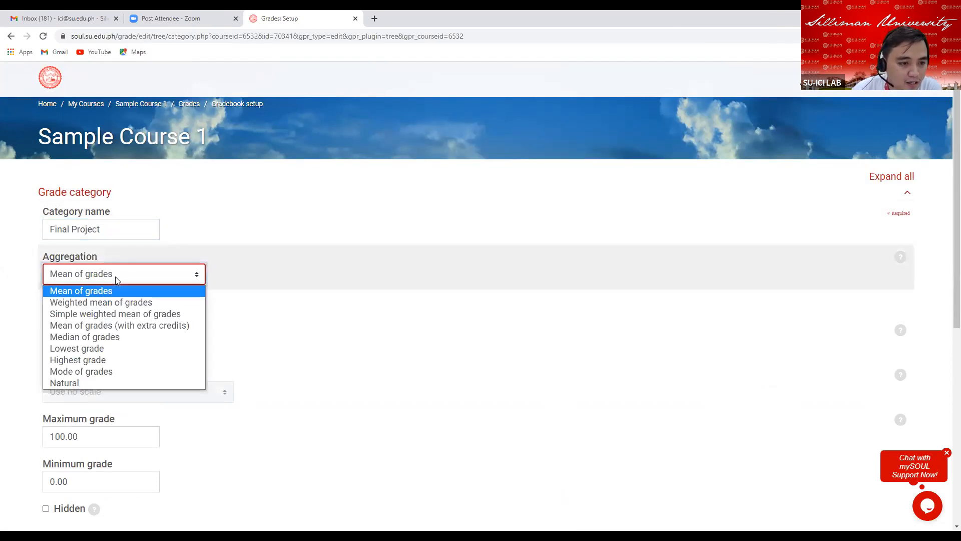
pyautogui.click(91, 315)
pyautogui.scroll(-3, 107, 287)
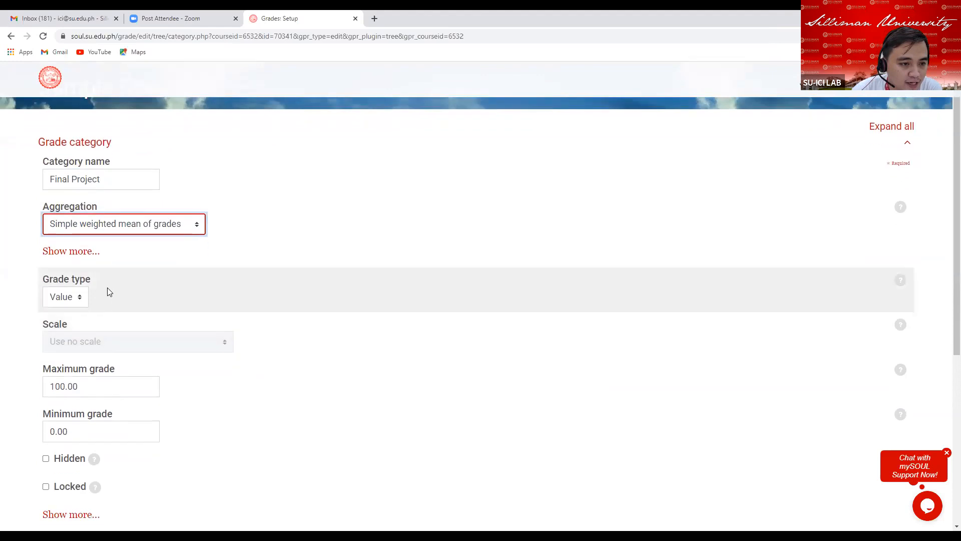
pyautogui.click(70, 151)
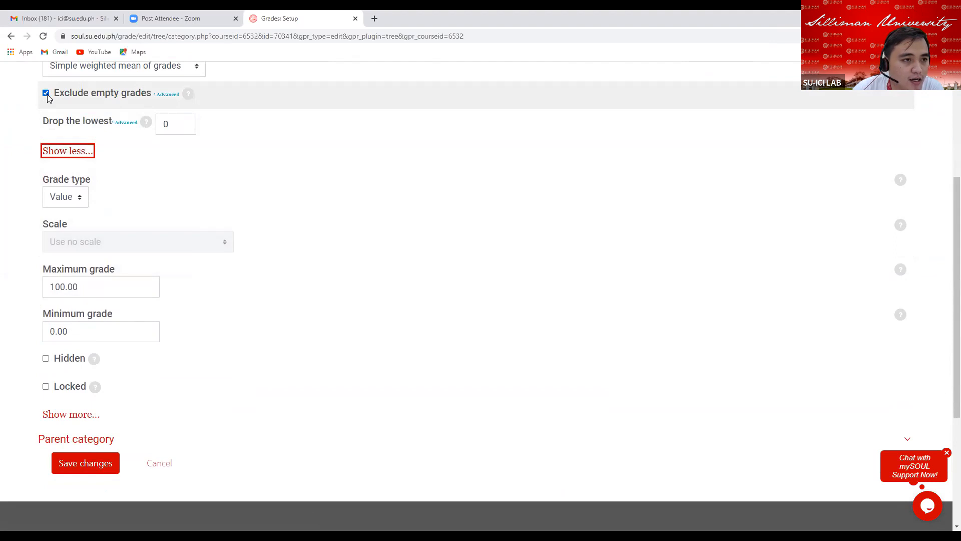
pyautogui.click(46, 94)
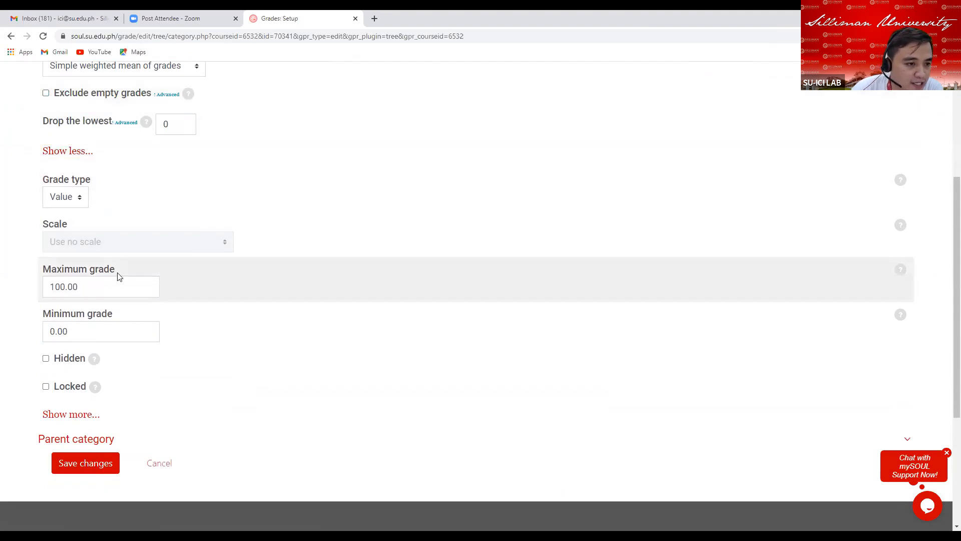
# Set the Final Project category's maximum grade to 30.
pyautogui.click(90, 288)
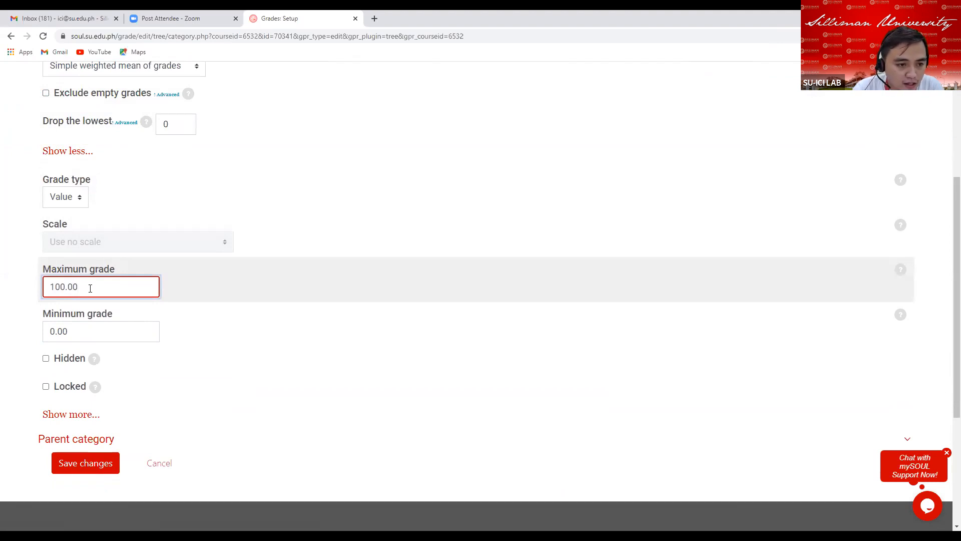
pyautogui.press('BackSpace')
pyautogui.press('BackSpace')
pyautogui.press('BackSpace')
pyautogui.press('BackSpace')
pyautogui.press('BackSpace')
pyautogui.press('BackSpace')
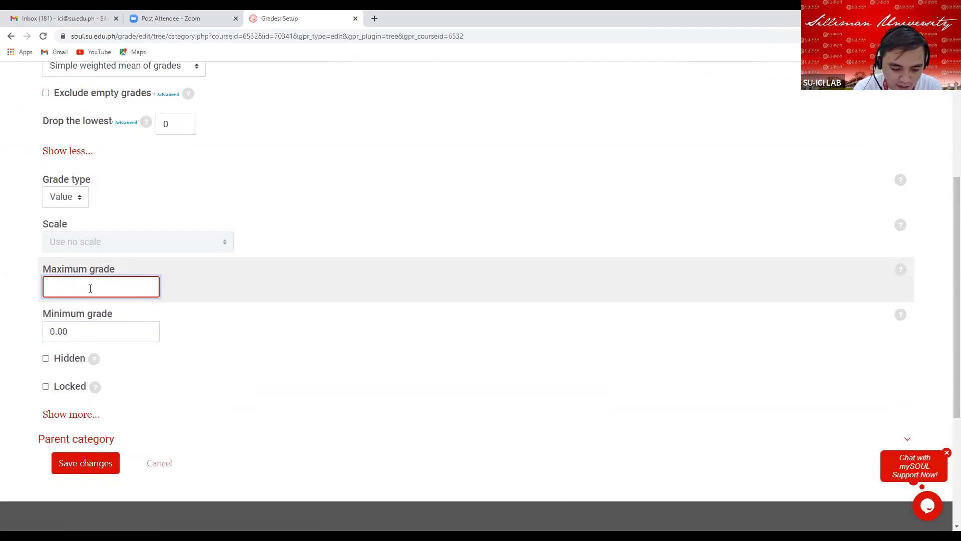
pyautogui.write('30')
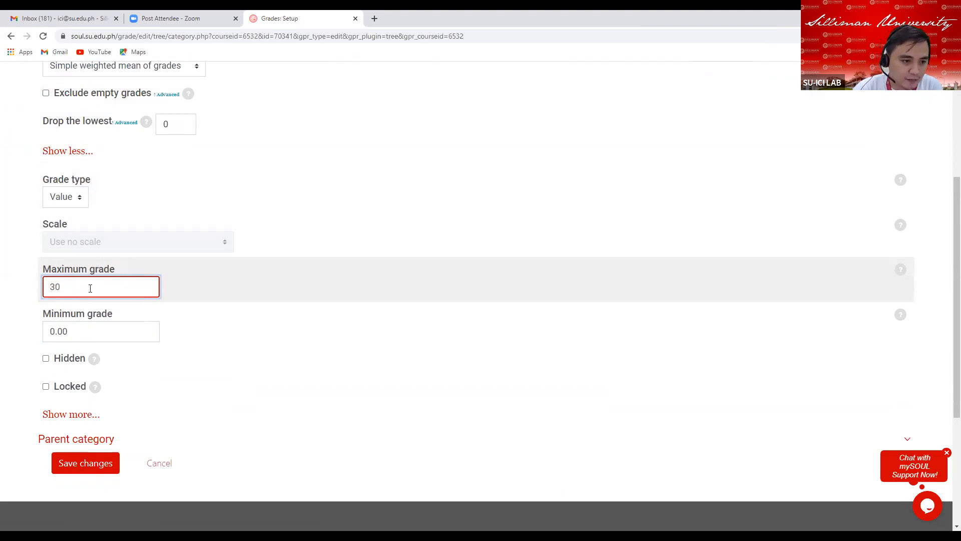
# Set the Final Project category's grade display type to Real.
pyautogui.scroll(-2, 85, 416)
pyautogui.click(85, 365)
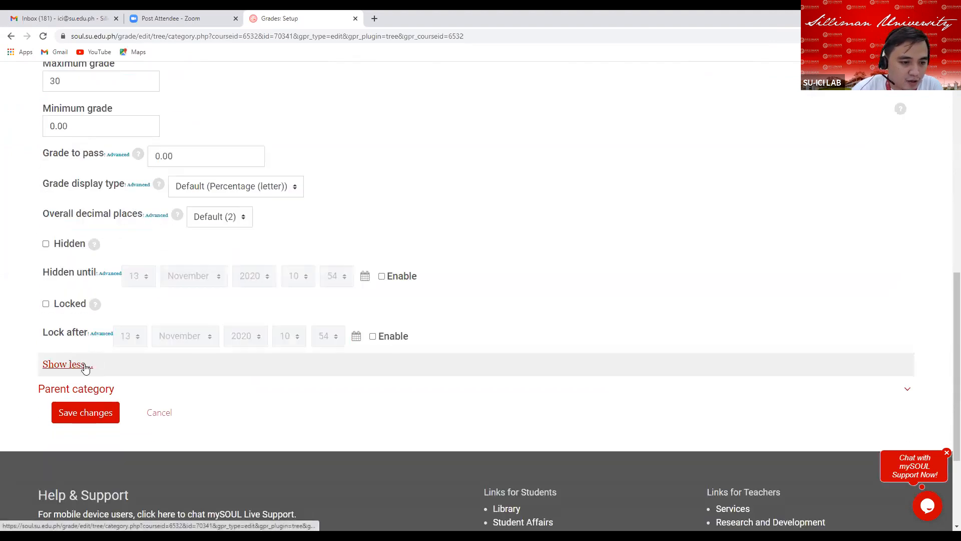
pyautogui.click(267, 189)
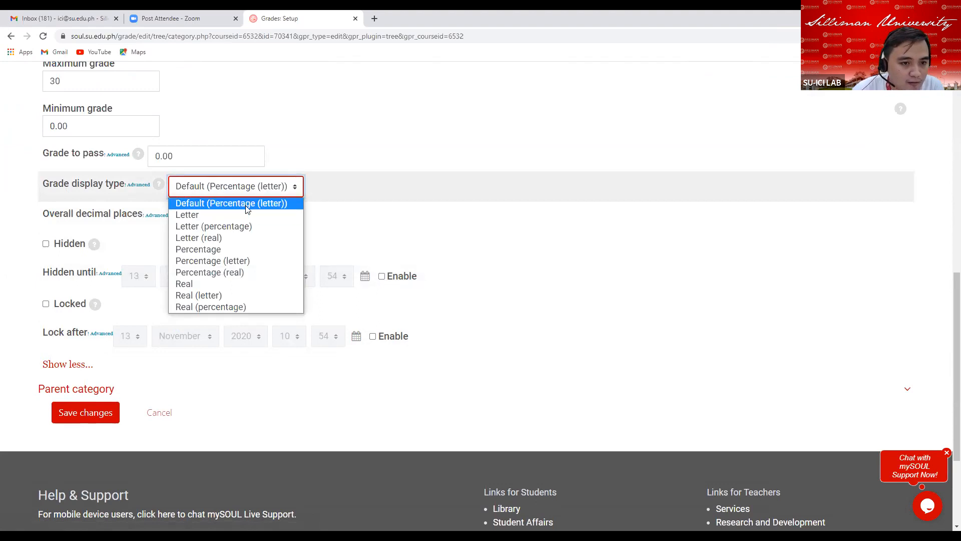
pyautogui.click(220, 284)
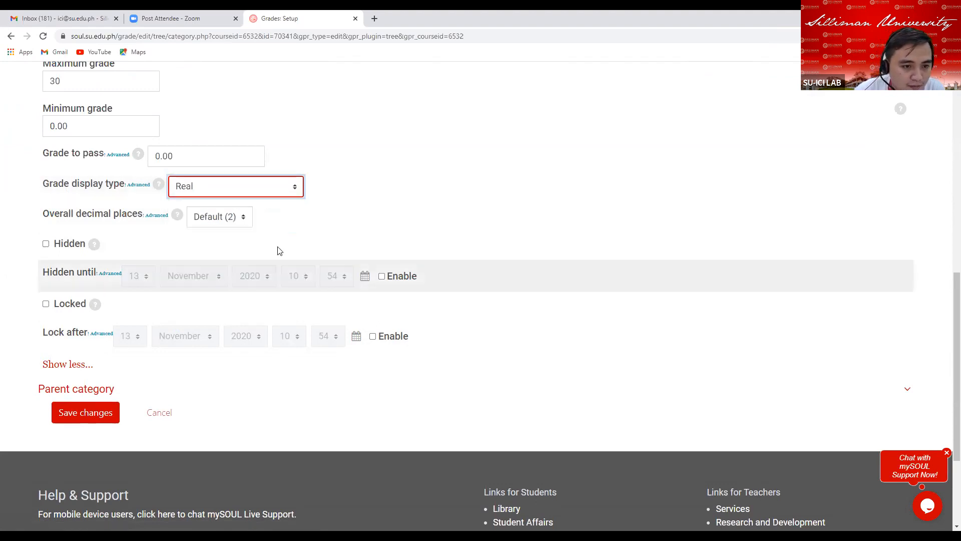
# Review the Final Project category's name and aggregation settings.
pyautogui.scroll(6, 594, 234)
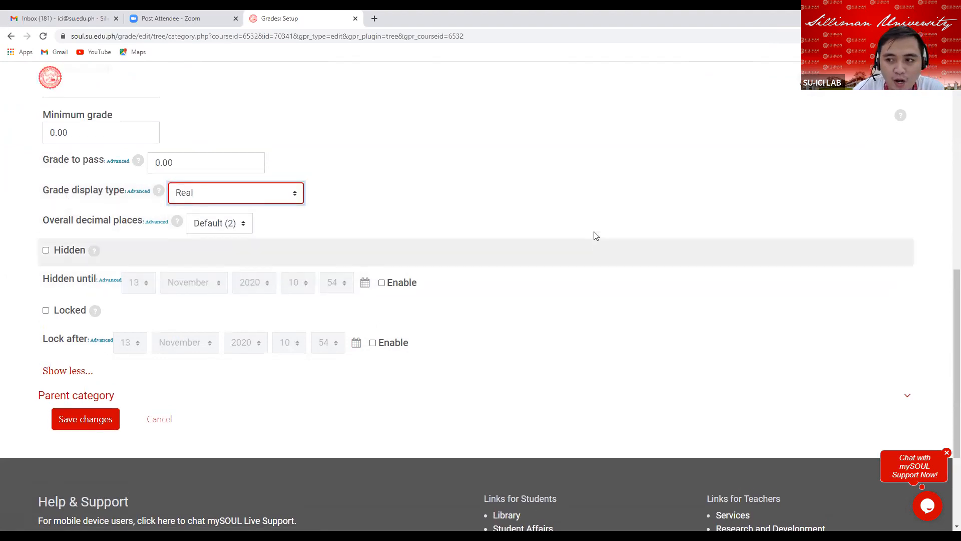
pyautogui.scroll(4, 594, 234)
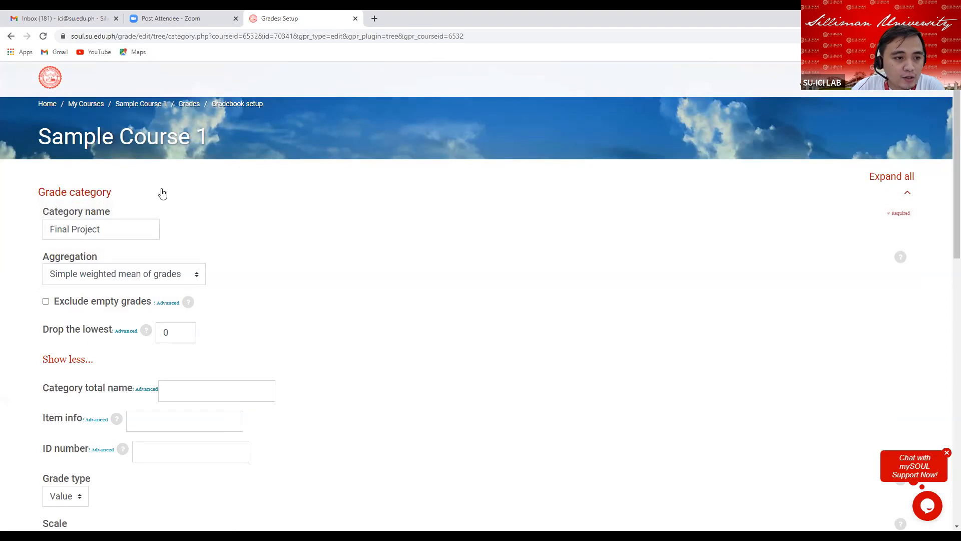
pyautogui.click(115, 229)
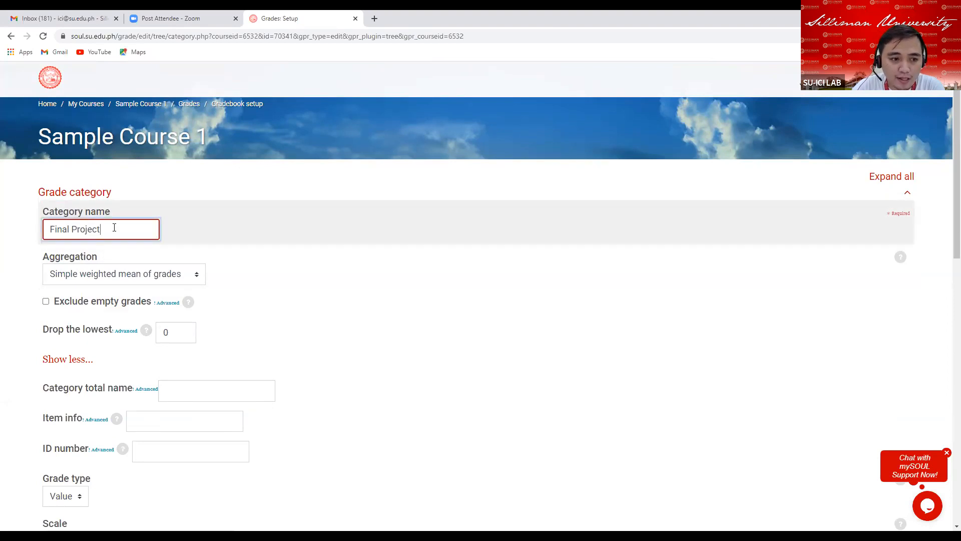
pyautogui.moveTo(39, 255); pyautogui.dragTo(97, 256)
pyautogui.click(102, 252)
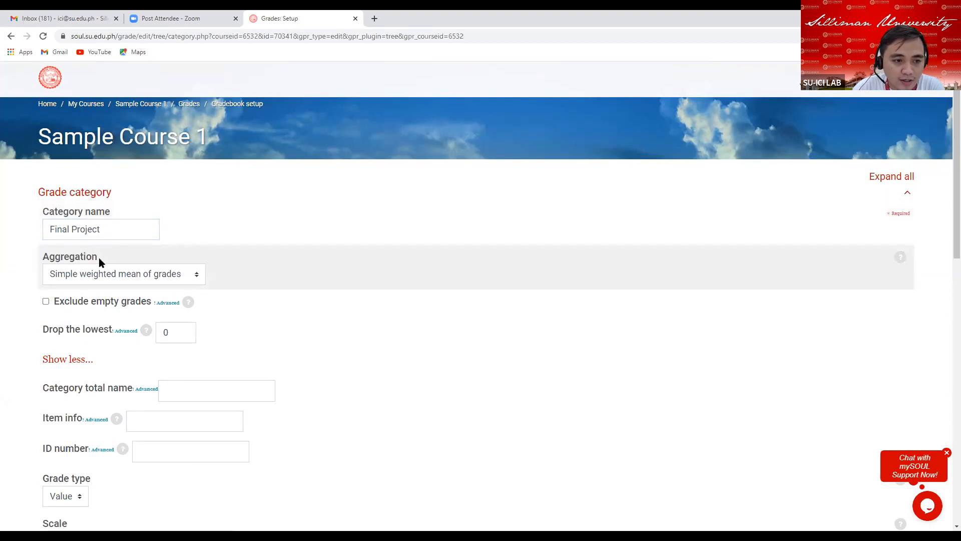
pyautogui.doubleClick(96, 257)
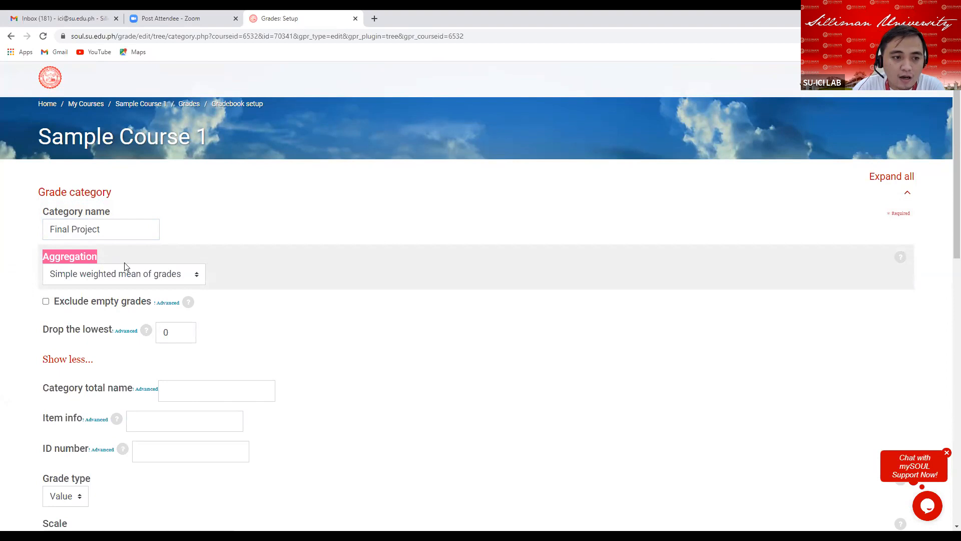
pyautogui.scroll(-2, 285, 276)
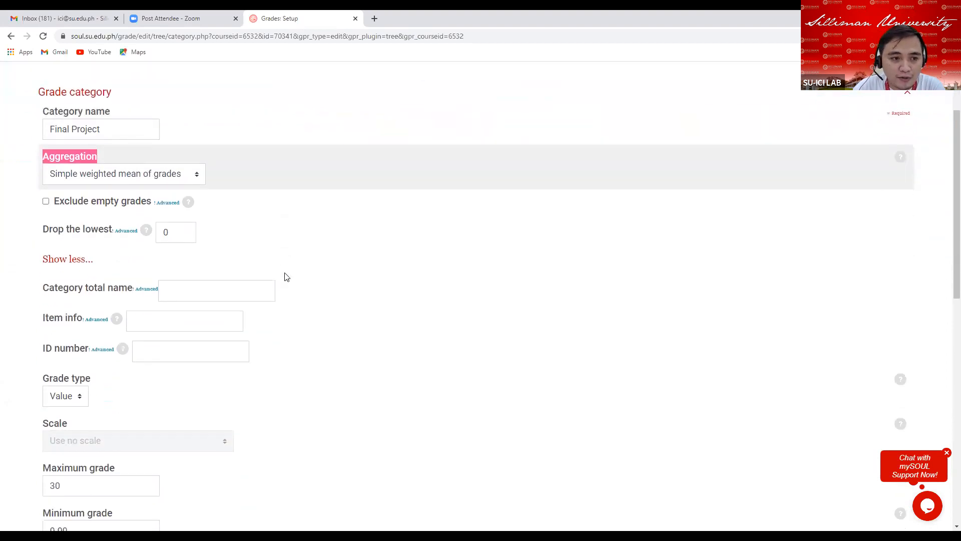
pyautogui.click(199, 176)
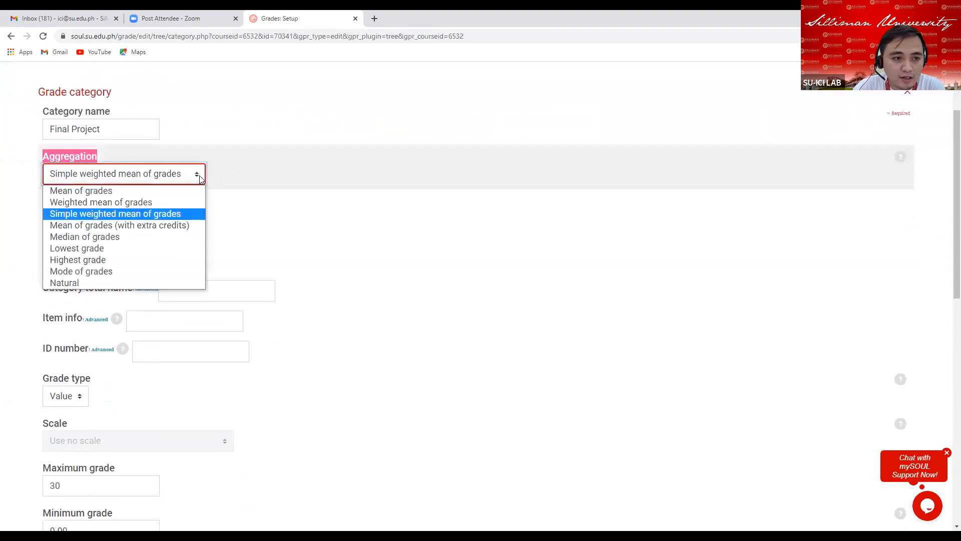
pyautogui.click(152, 217)
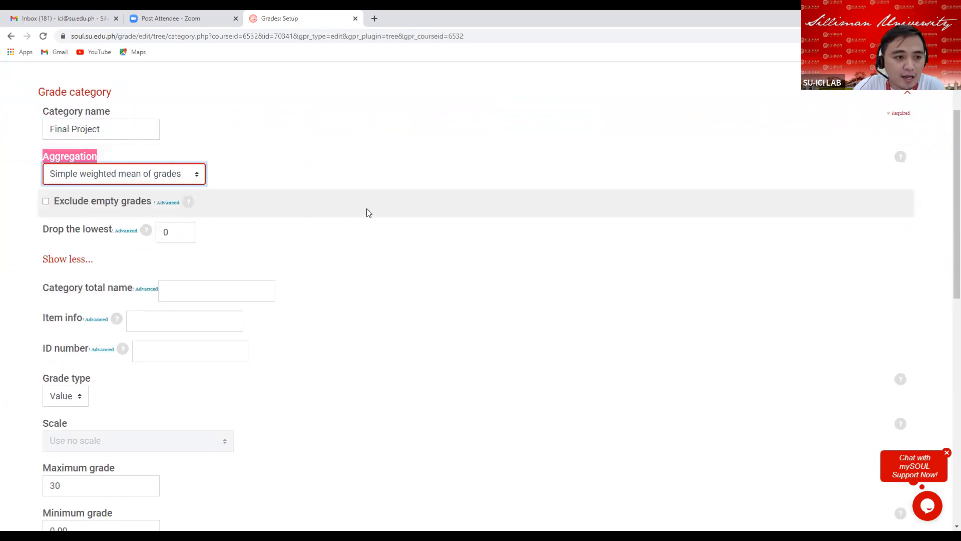
pyautogui.click(58, 260)
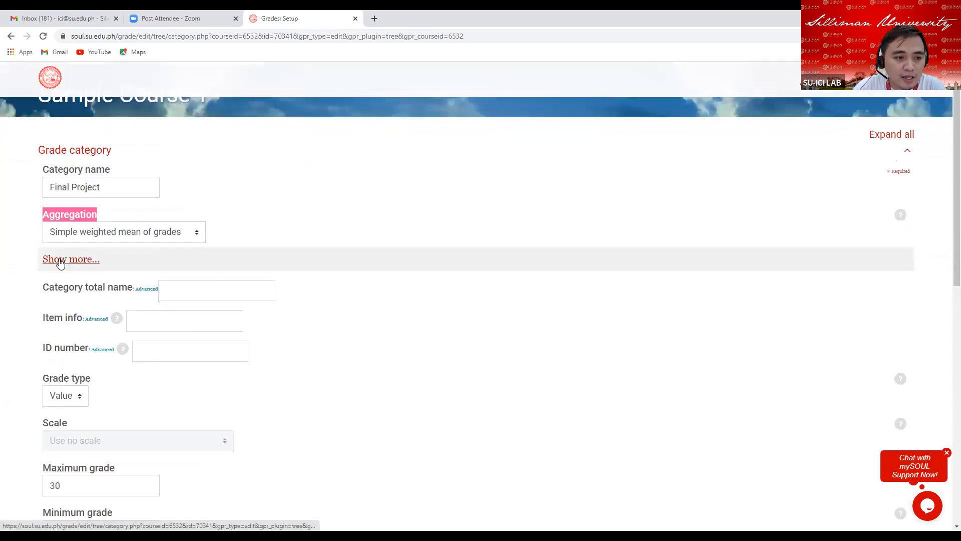
pyautogui.click(60, 259)
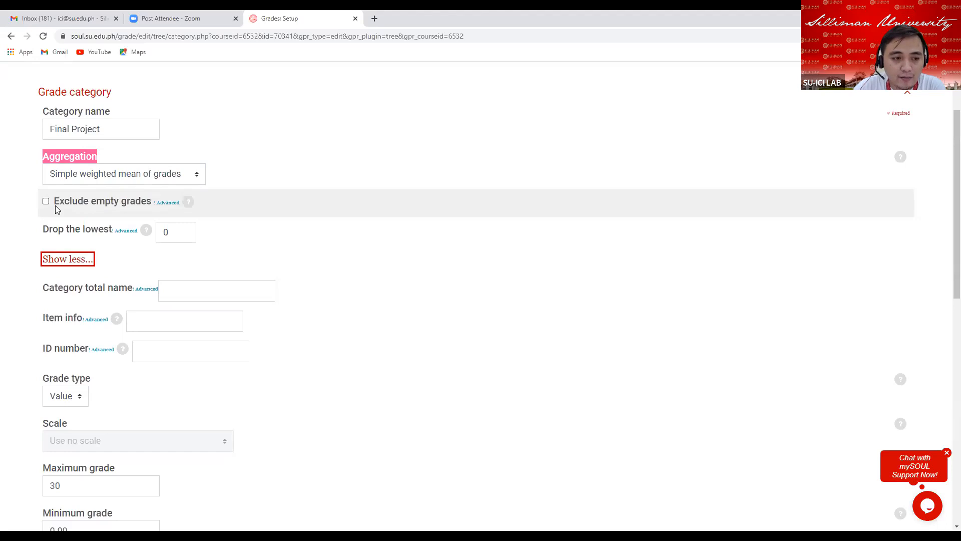
# Review the Final Project category's maximum grade and grade display type, and save the category's changes.
pyautogui.scroll(-3, 128, 260)
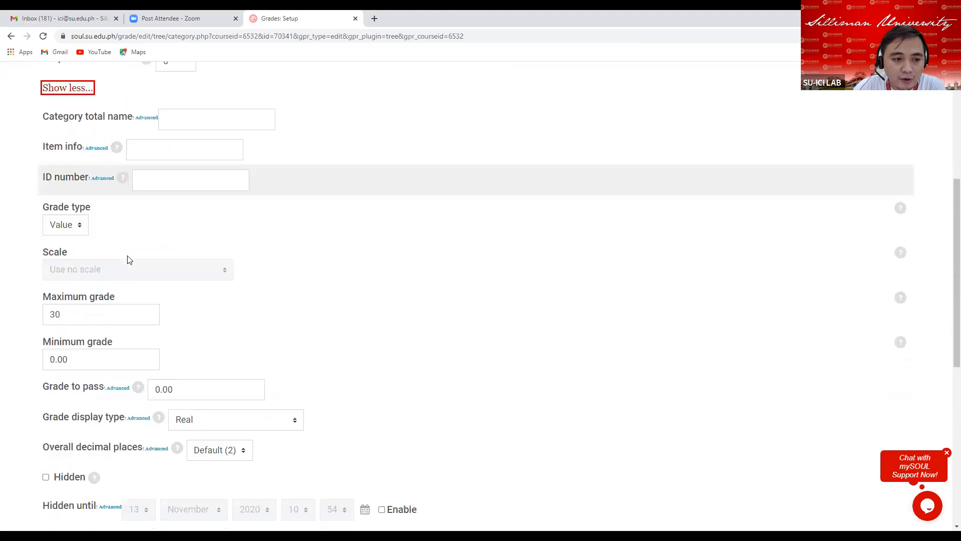
pyautogui.scroll(-2, 128, 259)
pyautogui.moveTo(43, 167); pyautogui.dragTo(112, 173)
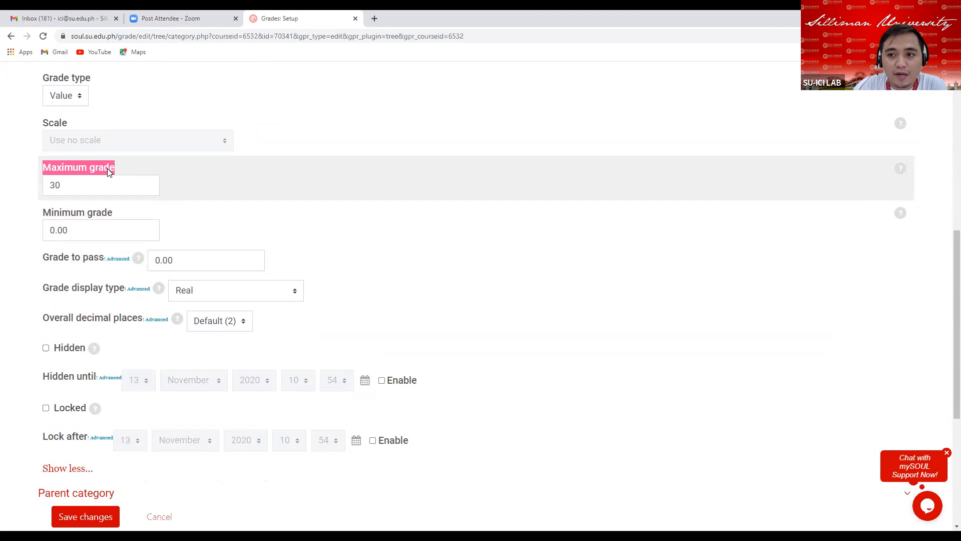
pyautogui.click(67, 184)
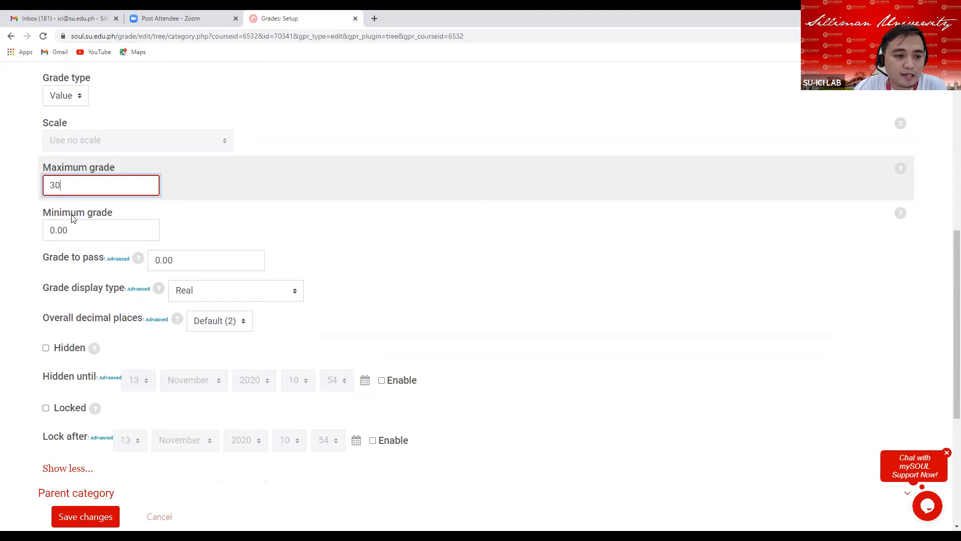
pyautogui.scroll(-2, 100, 346)
pyautogui.click(75, 369)
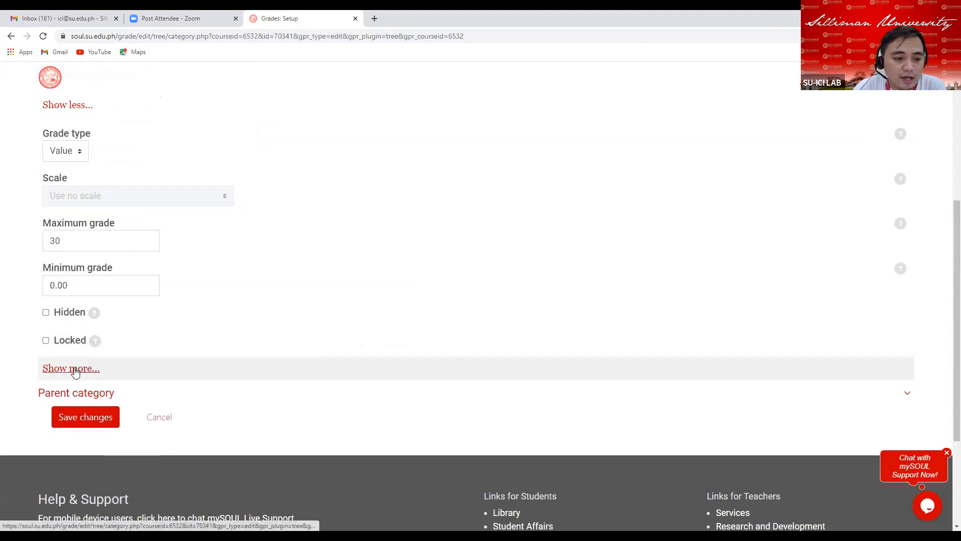
pyautogui.click(77, 374)
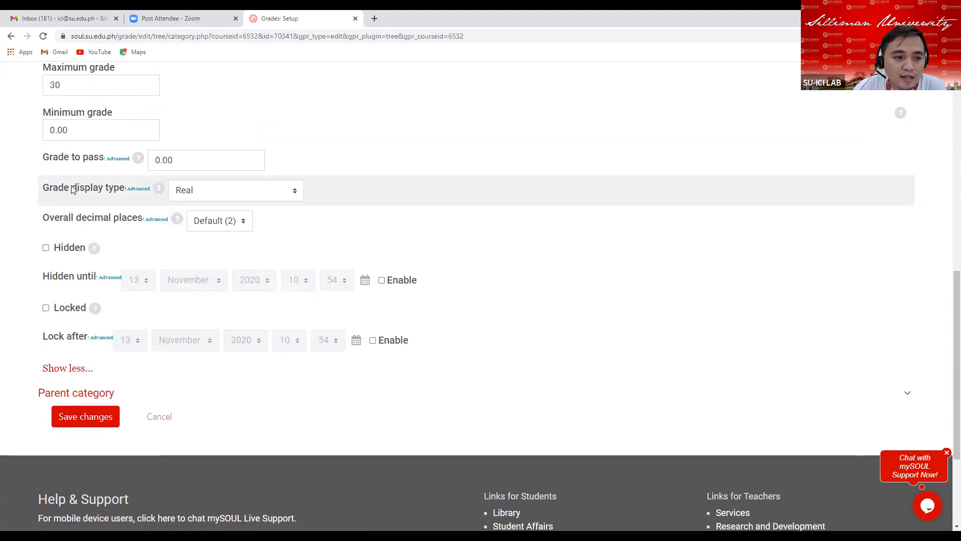
pyautogui.click(282, 191)
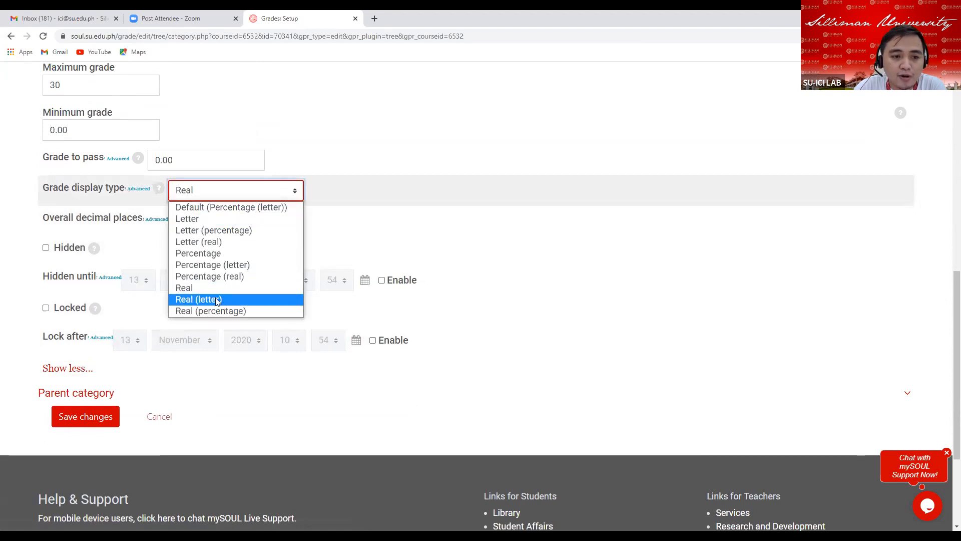
pyautogui.click(209, 287)
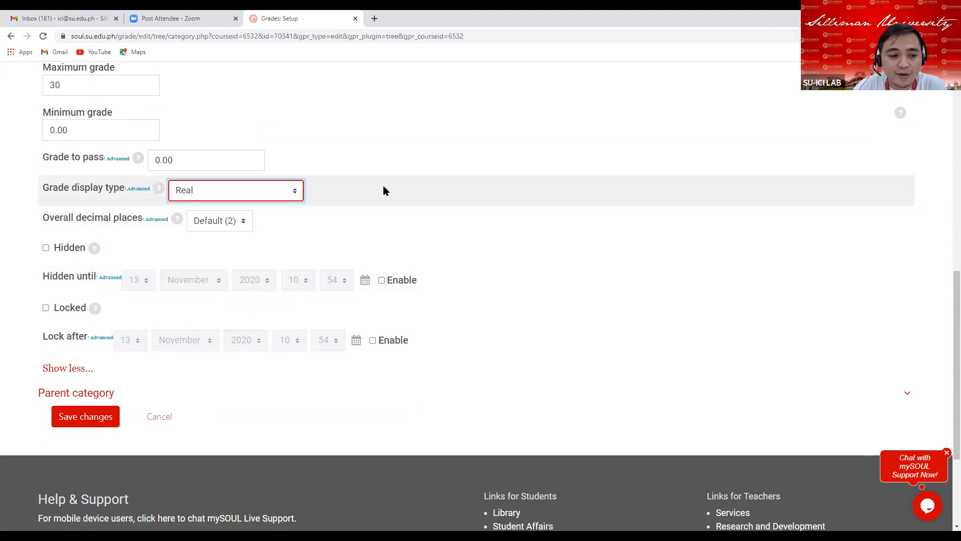
pyautogui.click(83, 425)
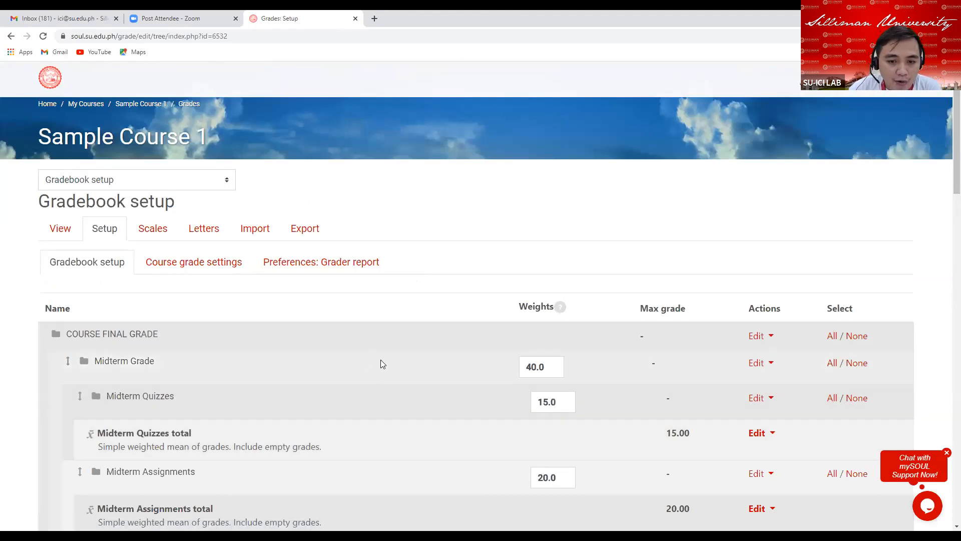
# Examine the gradebook's Midterm Grade and Final Grade categories and their weights.
pyautogui.scroll(-2, 404, 362)
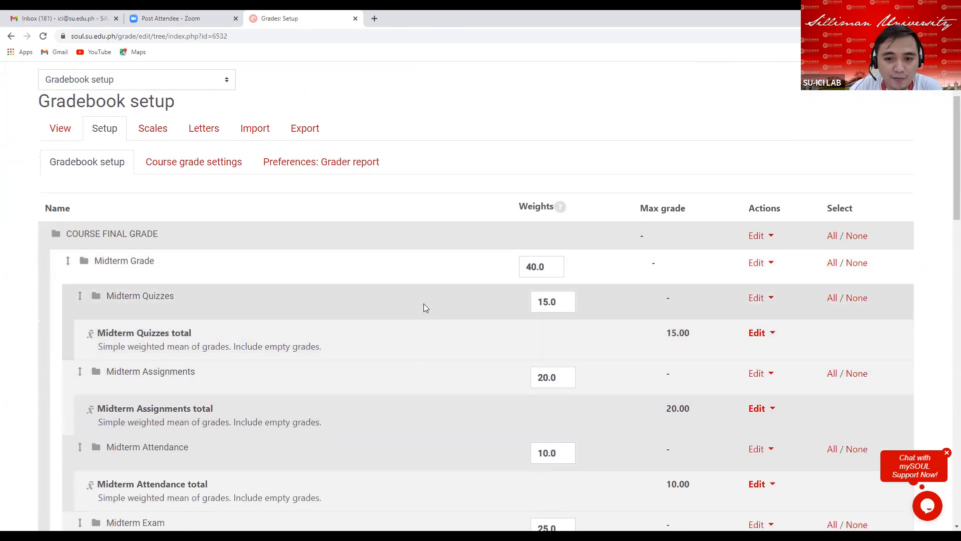
pyautogui.scroll(-1, 409, 270)
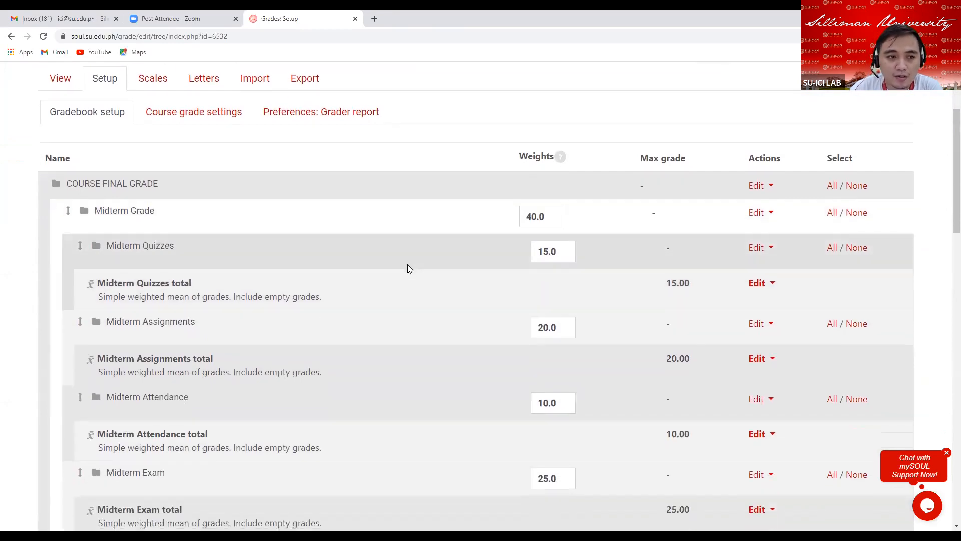
pyautogui.scroll(-2, 407, 269)
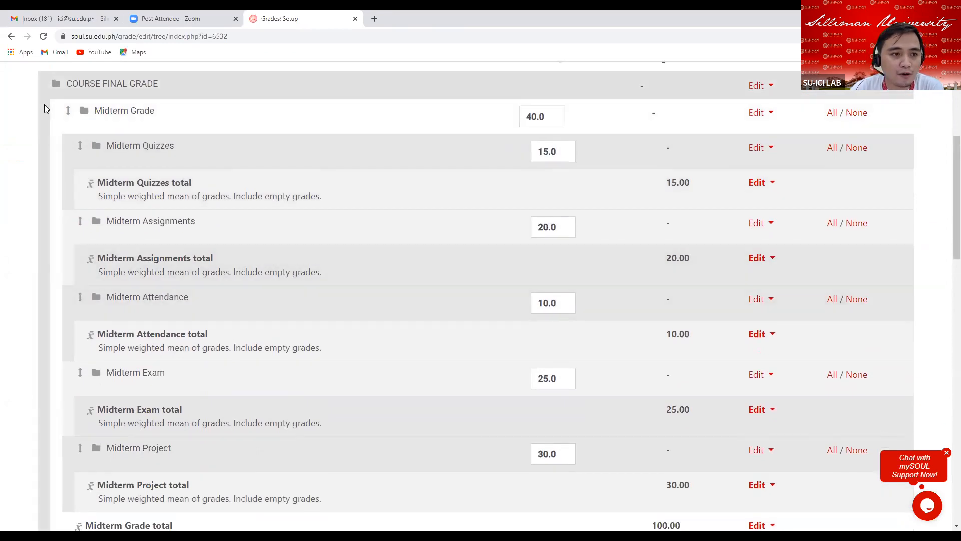
pyautogui.moveTo(67, 83); pyautogui.dragTo(151, 83)
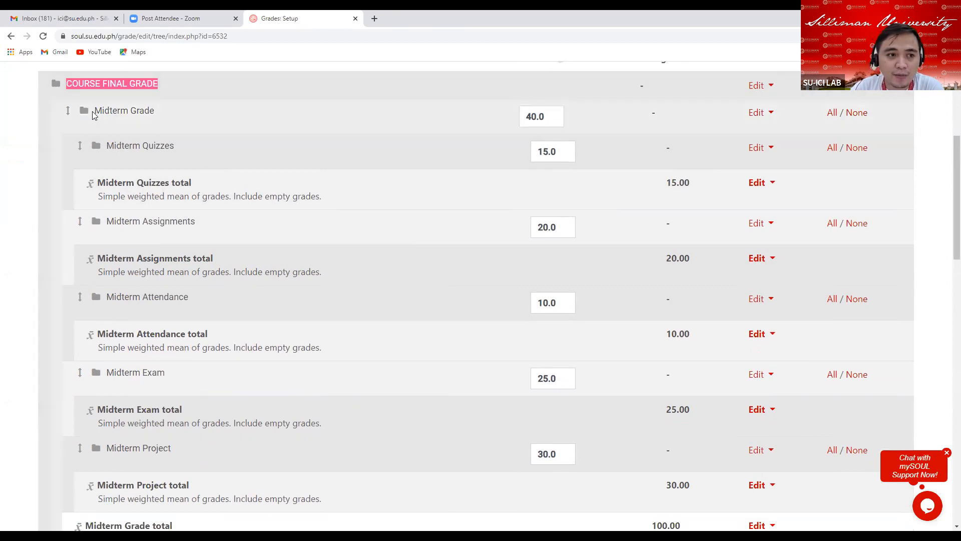
pyautogui.moveTo(94, 111); pyautogui.dragTo(160, 113)
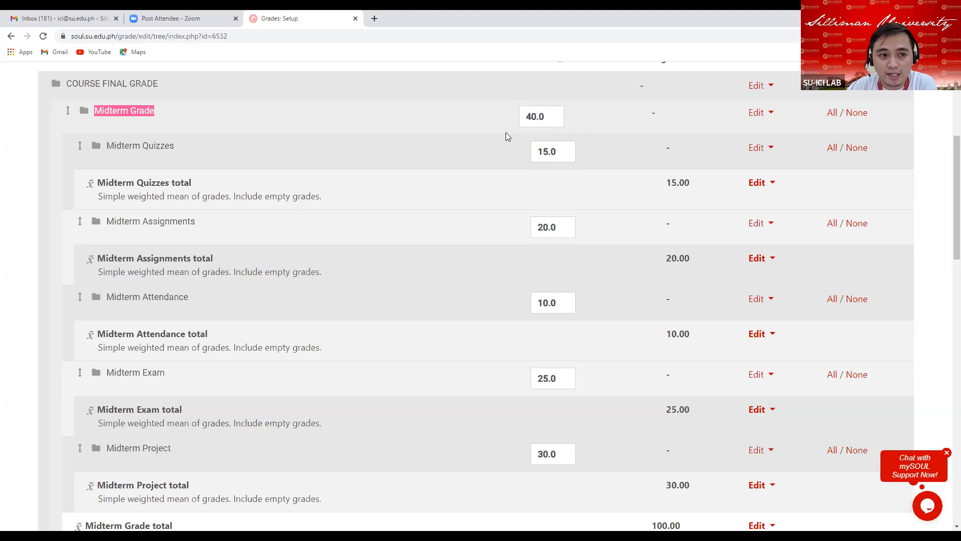
pyautogui.scroll(-7, 249, 245)
pyautogui.moveTo(92, 218); pyautogui.dragTo(161, 212)
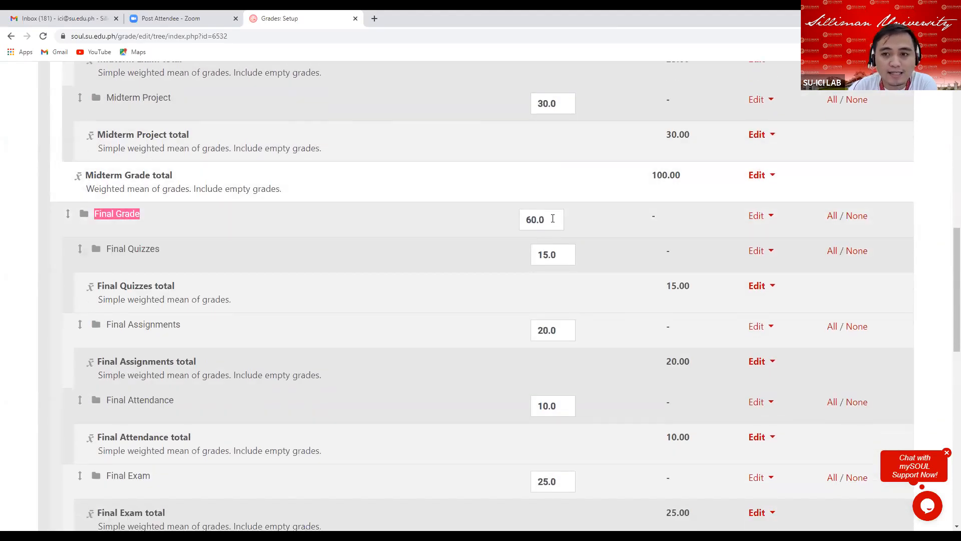
pyautogui.scroll(6, 529, 211)
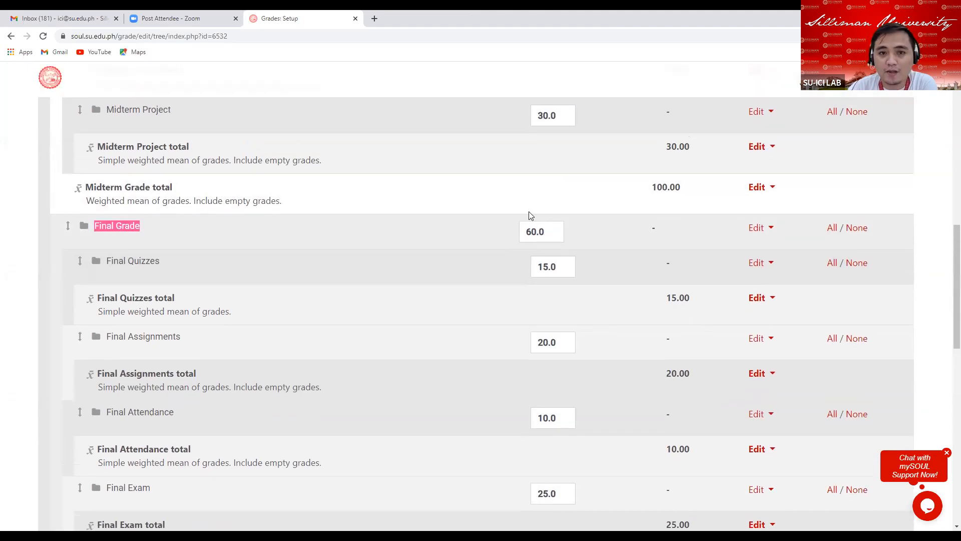
pyautogui.scroll(3, 494, 208)
pyautogui.scroll(-2, 450, 195)
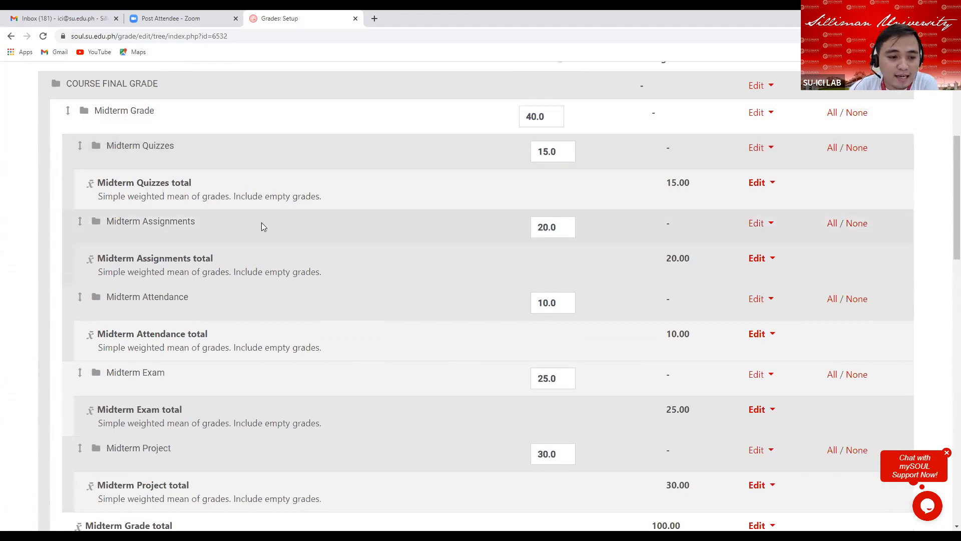
pyautogui.scroll(-3, 260, 224)
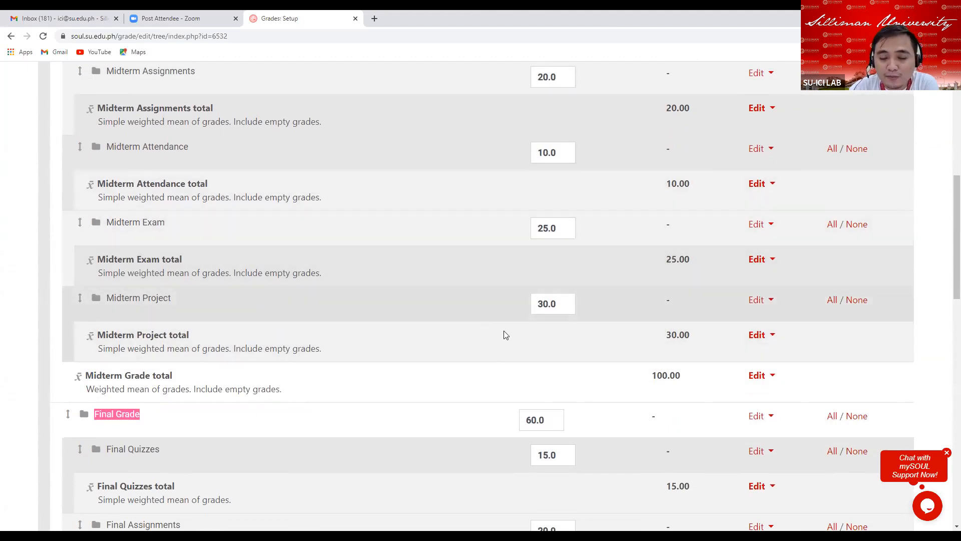
pyautogui.scroll(5, 510, 331)
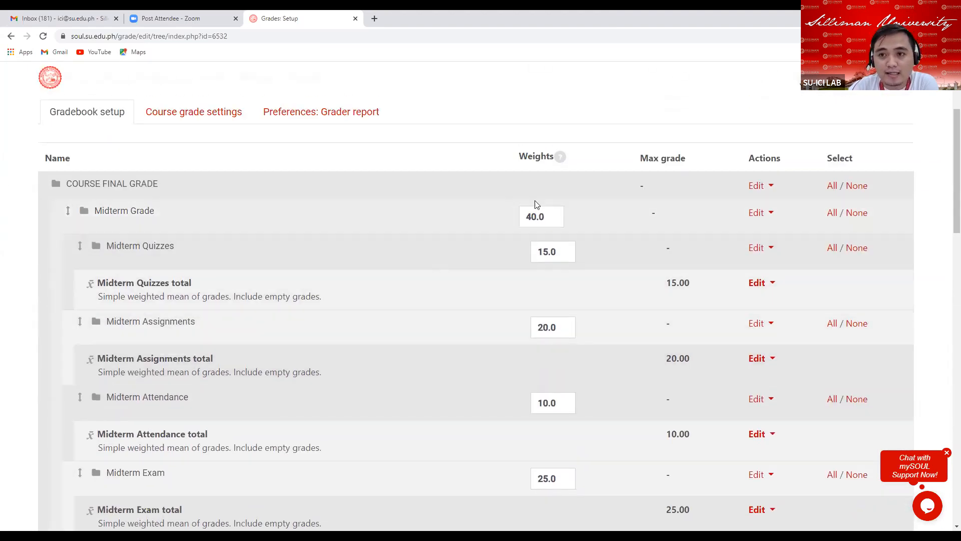
pyautogui.scroll(-1, 355, 294)
pyautogui.scroll(-8, 357, 293)
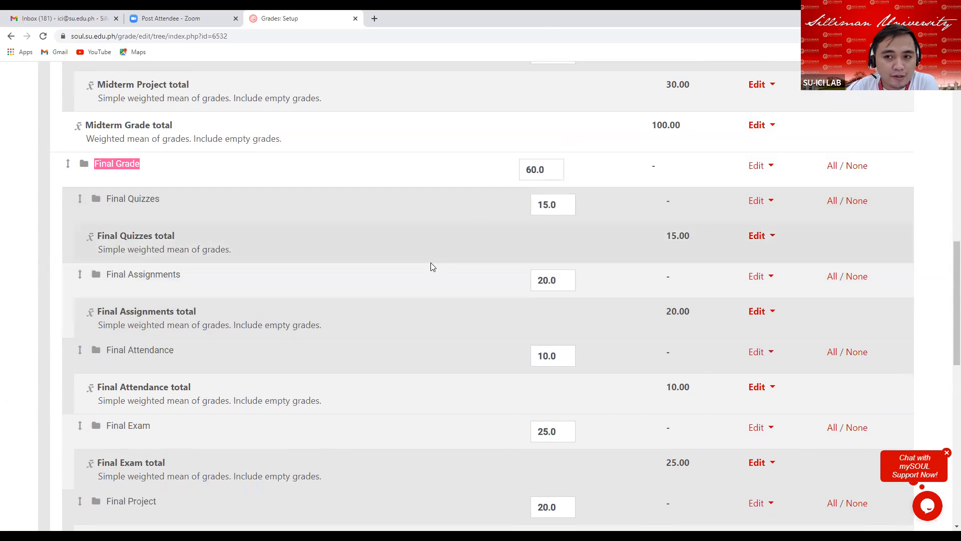
pyautogui.scroll(-4, 429, 266)
pyautogui.scroll(-4, 430, 269)
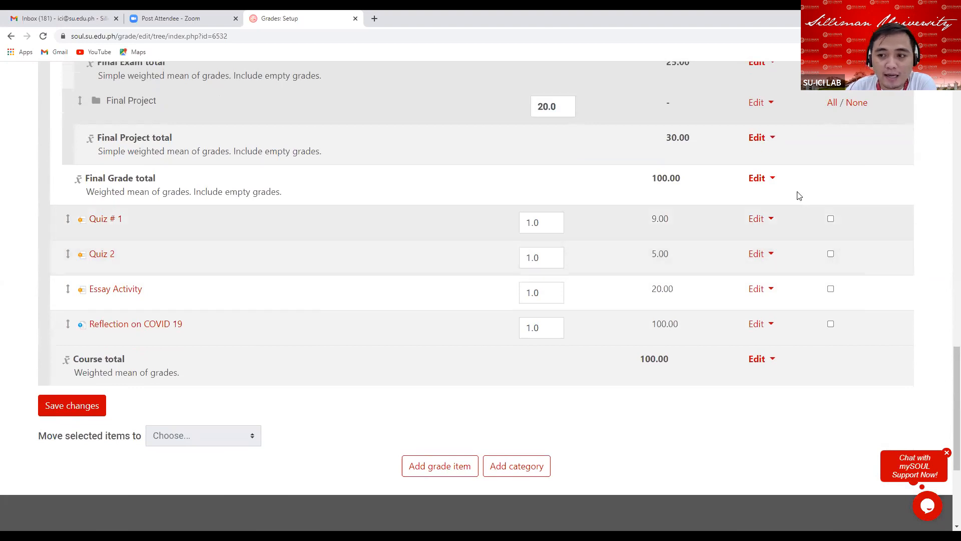
# Move Quiz # 1 and Quiz 2 into the Midterm Quizzes category.
pyautogui.click(831, 219)
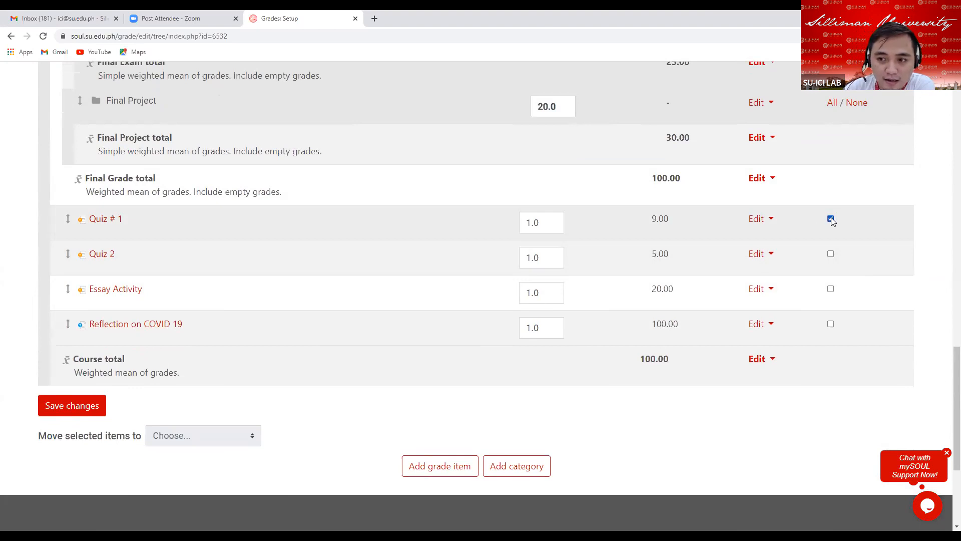
pyautogui.click(830, 254)
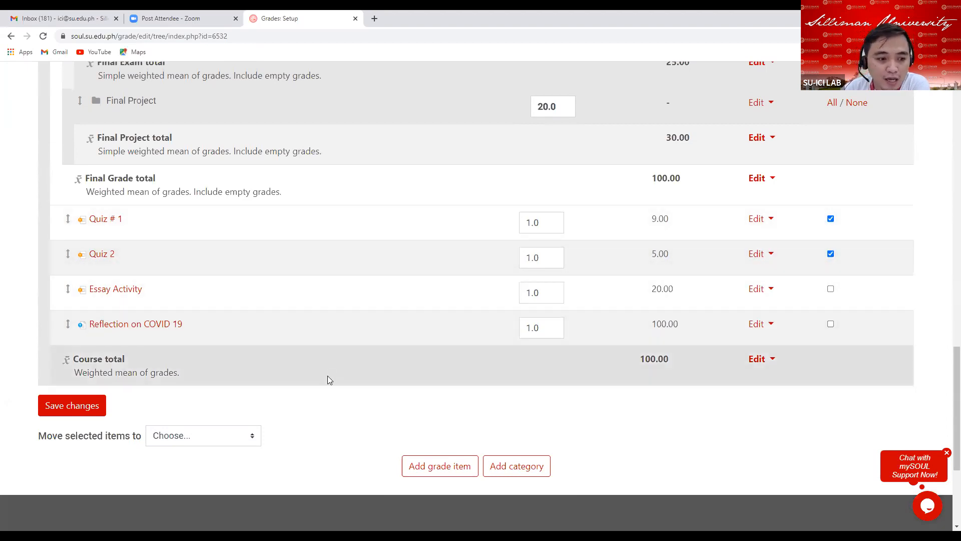
pyautogui.scroll(-2, 283, 431)
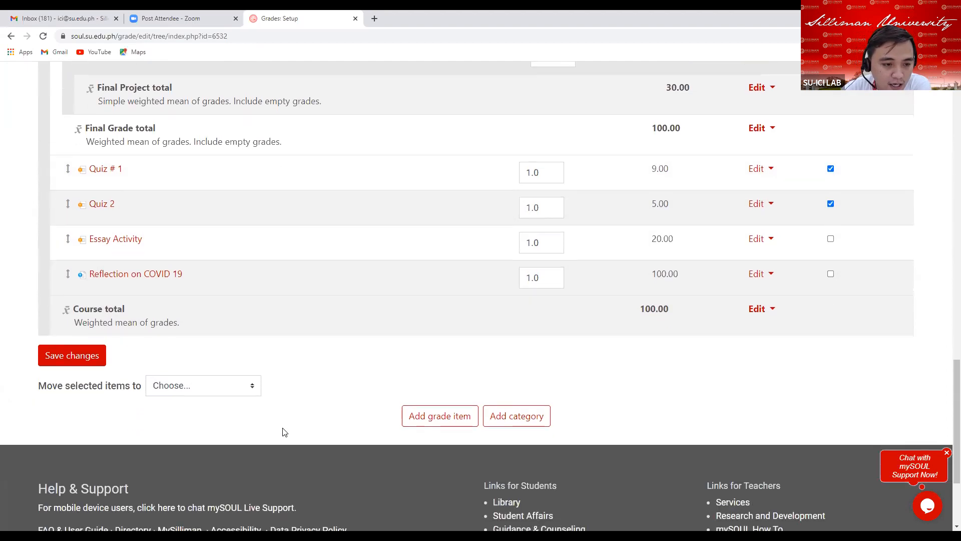
pyautogui.scroll(-4, 281, 428)
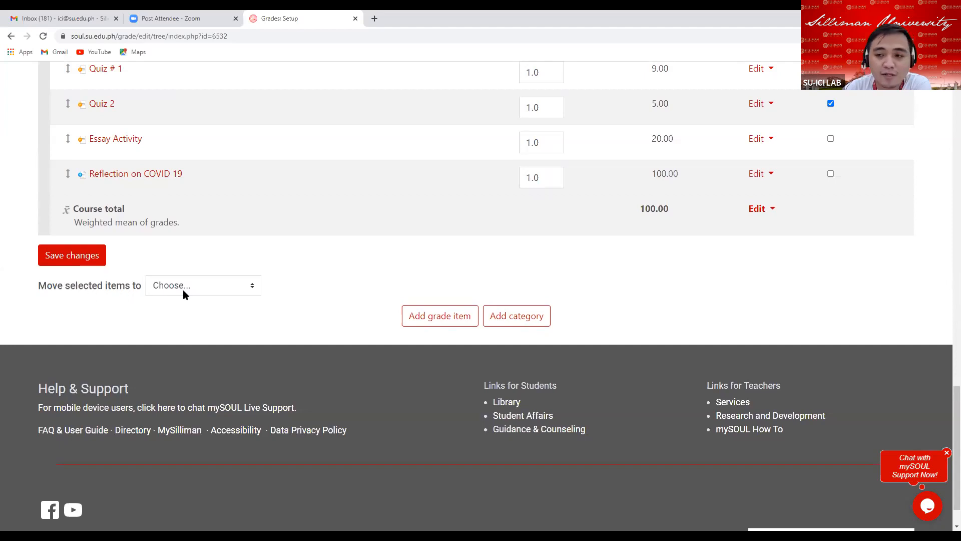
pyautogui.click(252, 290)
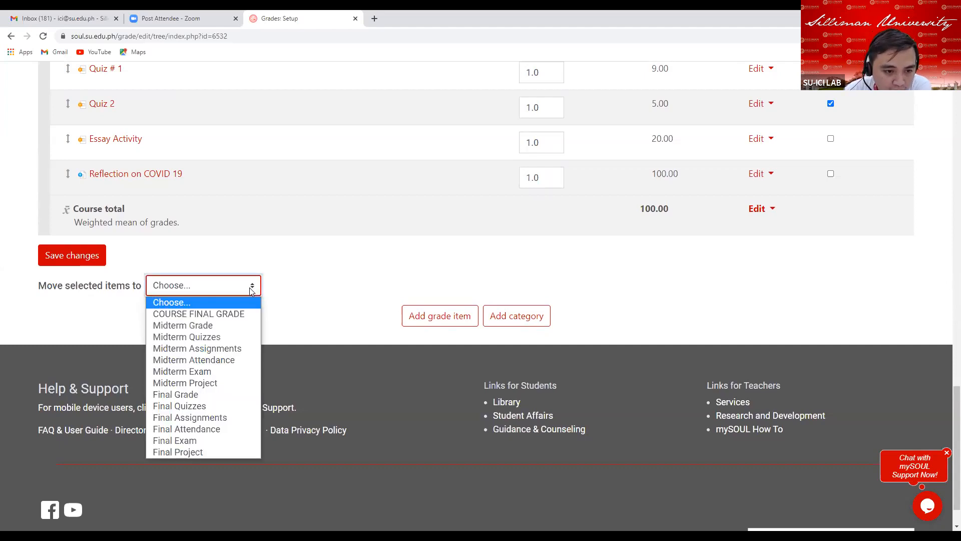
pyautogui.click(204, 336)
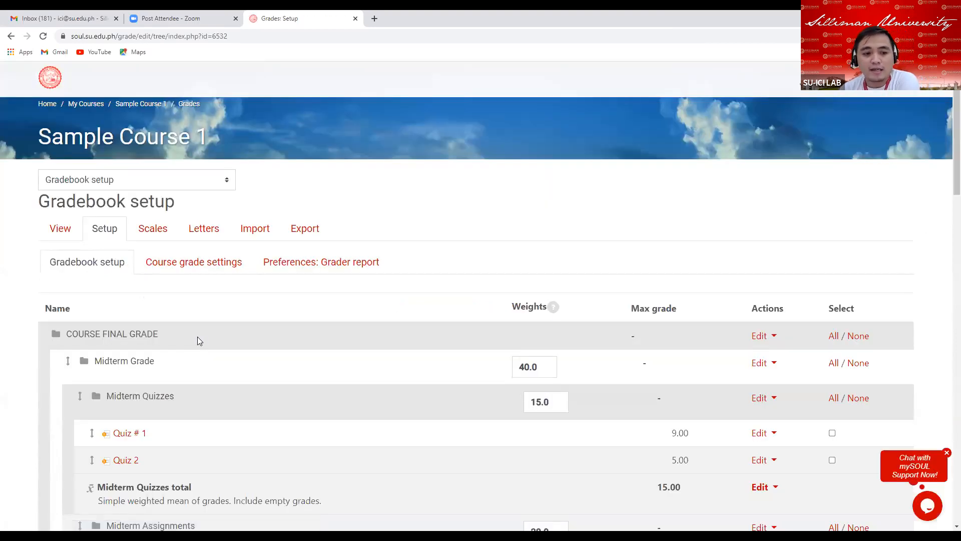
pyautogui.scroll(-3, 366, 402)
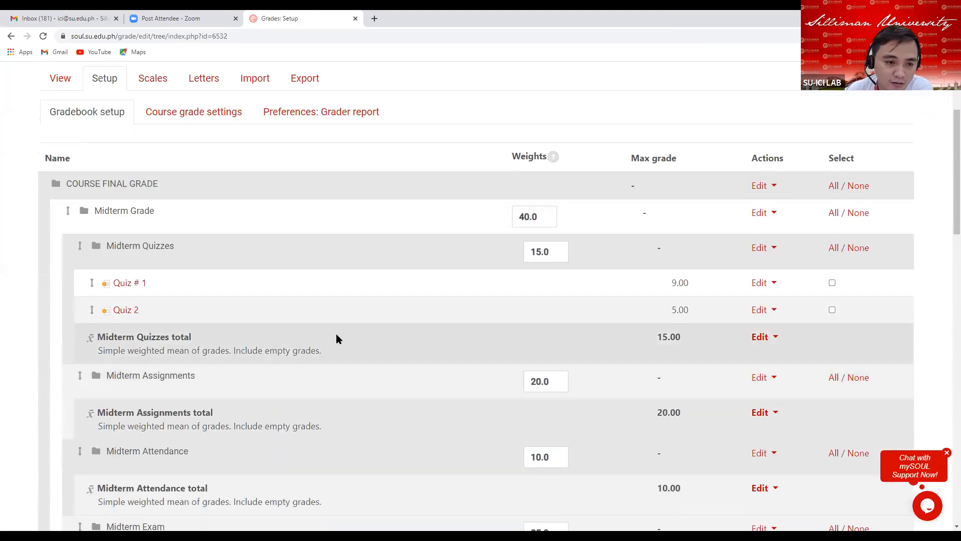
pyautogui.scroll(-2, 306, 313)
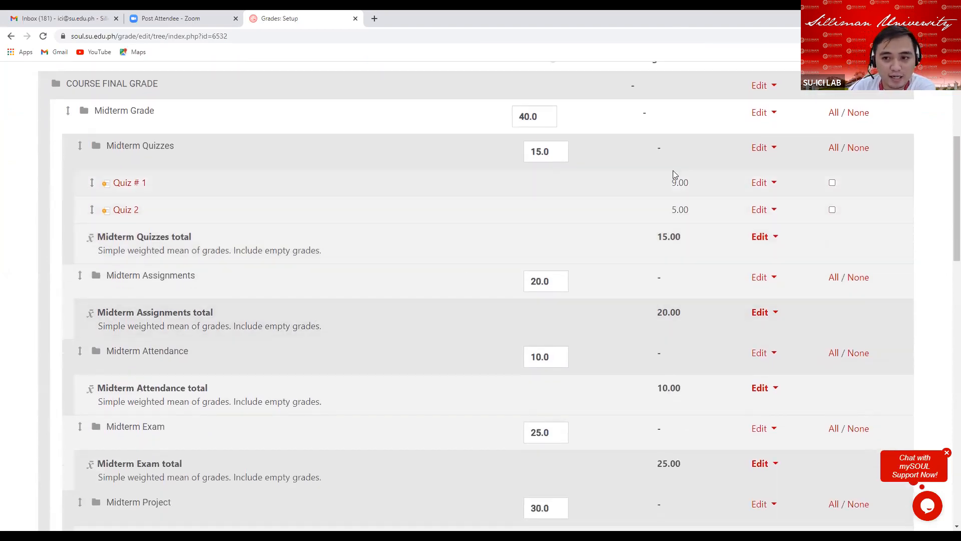
pyautogui.moveTo(182, 185); pyautogui.dragTo(113, 183)
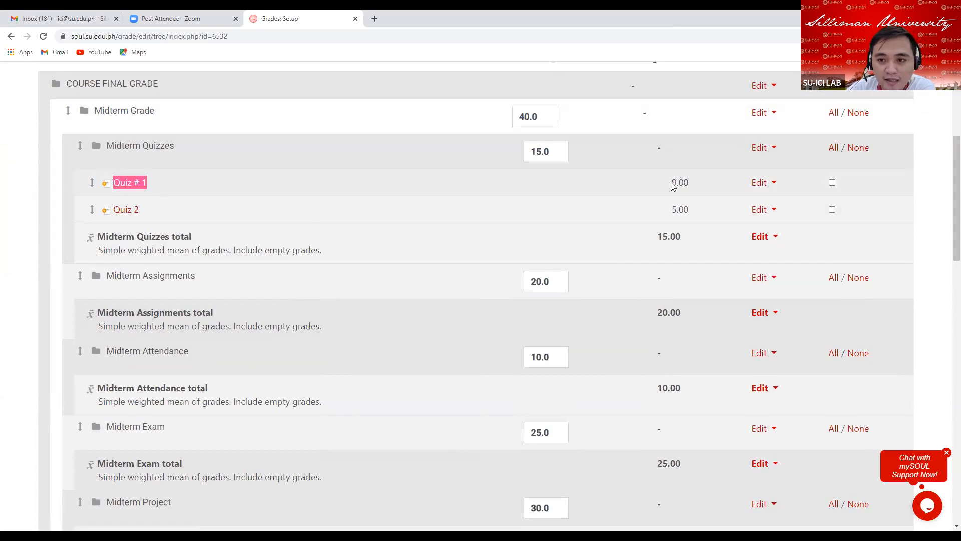
pyautogui.moveTo(671, 186); pyautogui.dragTo(691, 185)
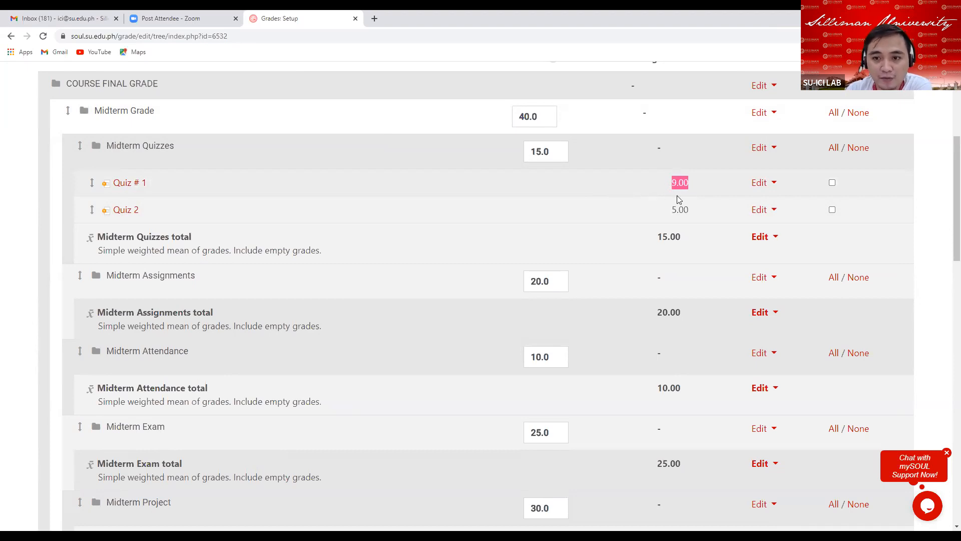
# Move Essay Activity into the Midterm Assignments category.
pyautogui.scroll(-20, 671, 225)
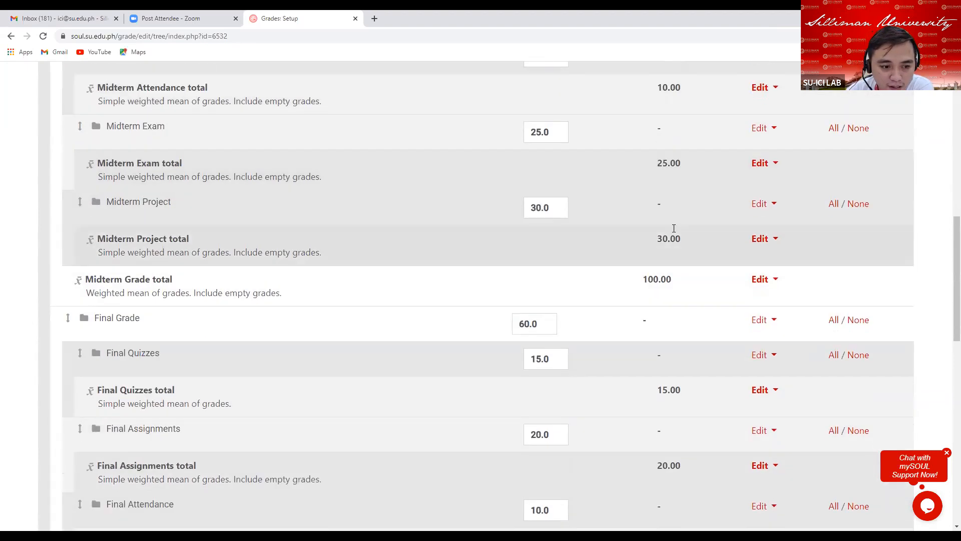
pyautogui.scroll(2, 675, 236)
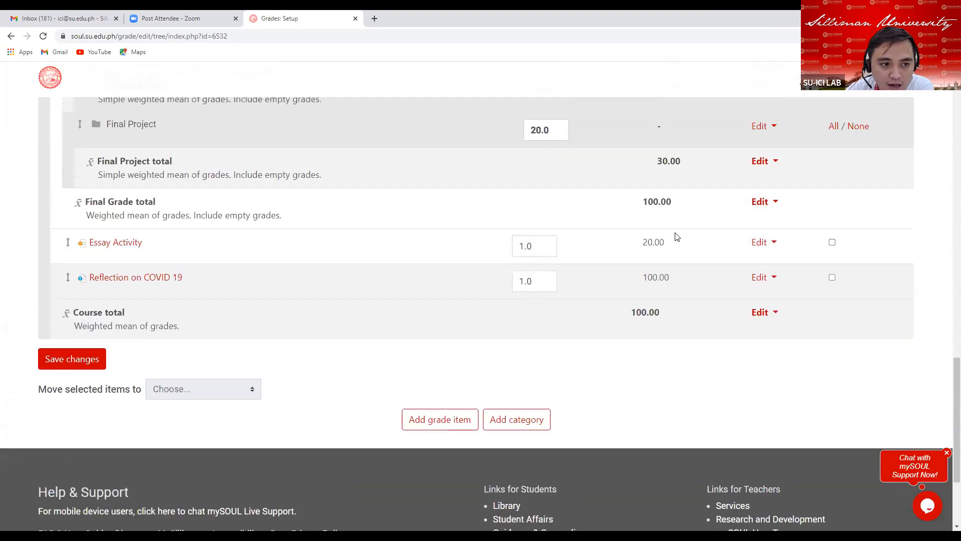
pyautogui.click(832, 243)
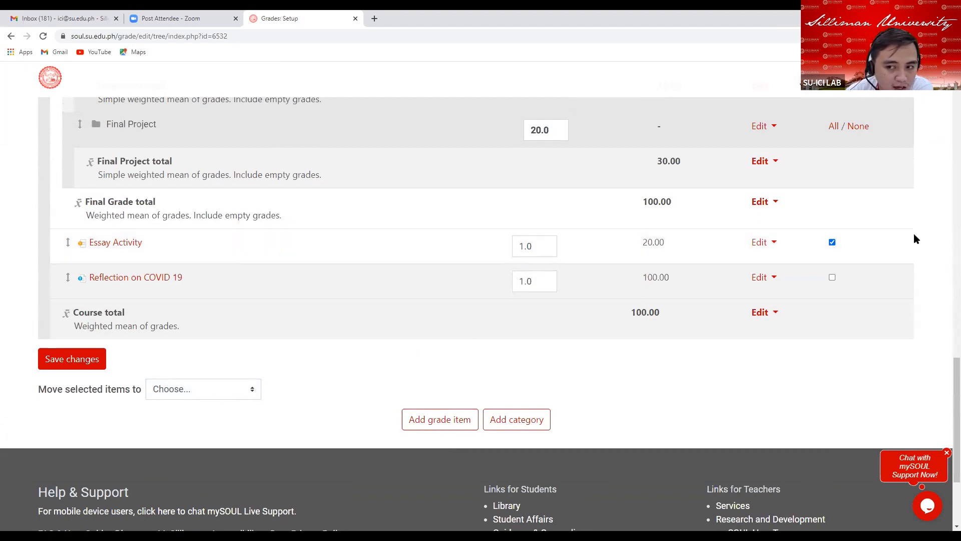
pyautogui.scroll(-1, 870, 245)
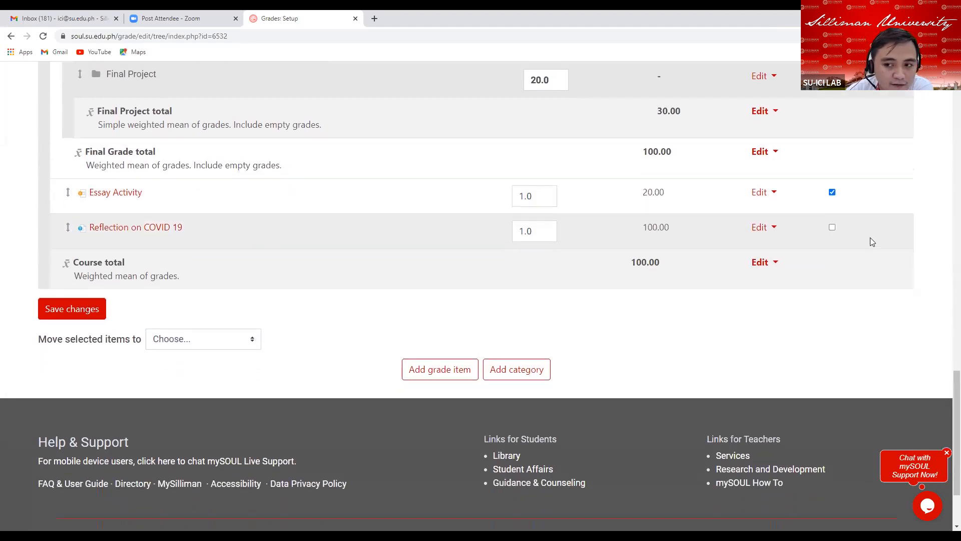
pyautogui.click(257, 340)
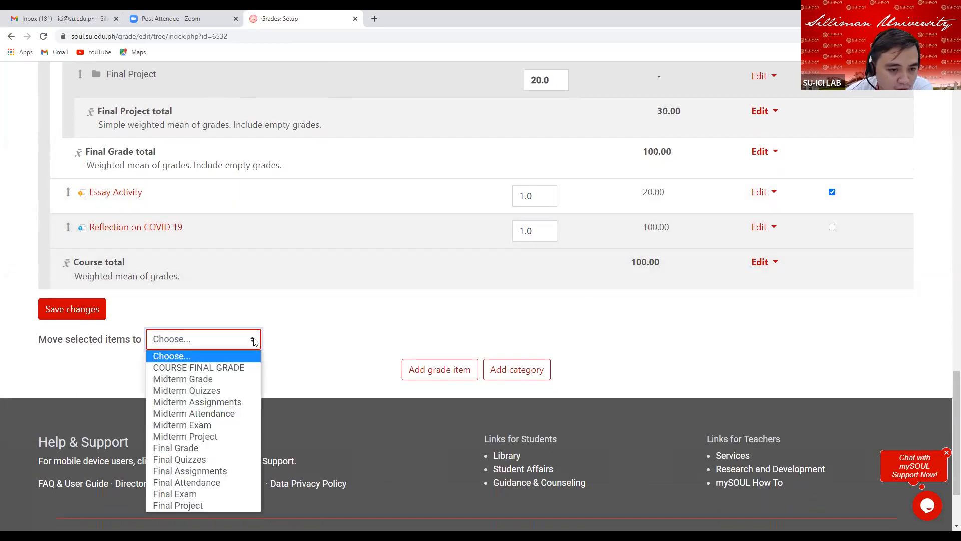
pyautogui.click(217, 403)
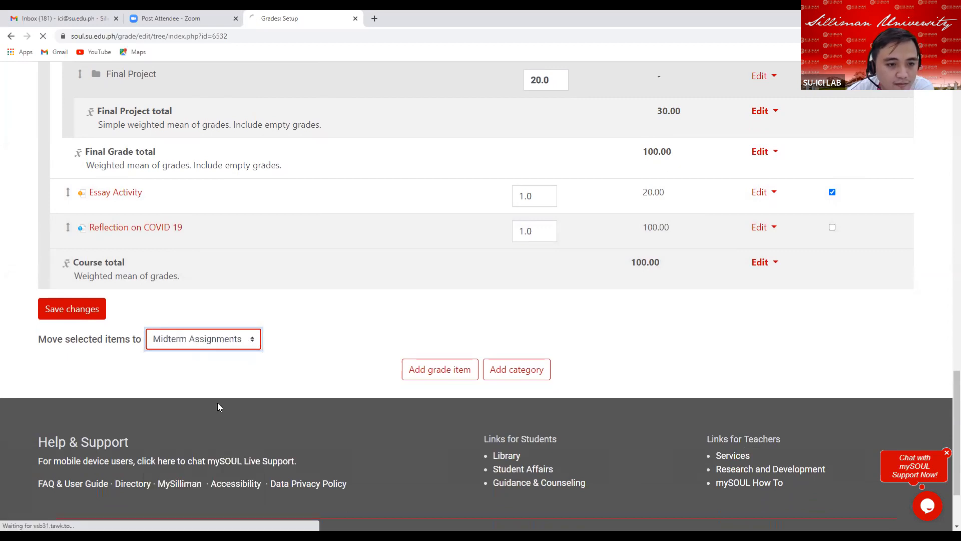
pyautogui.scroll(-7, 643, 356)
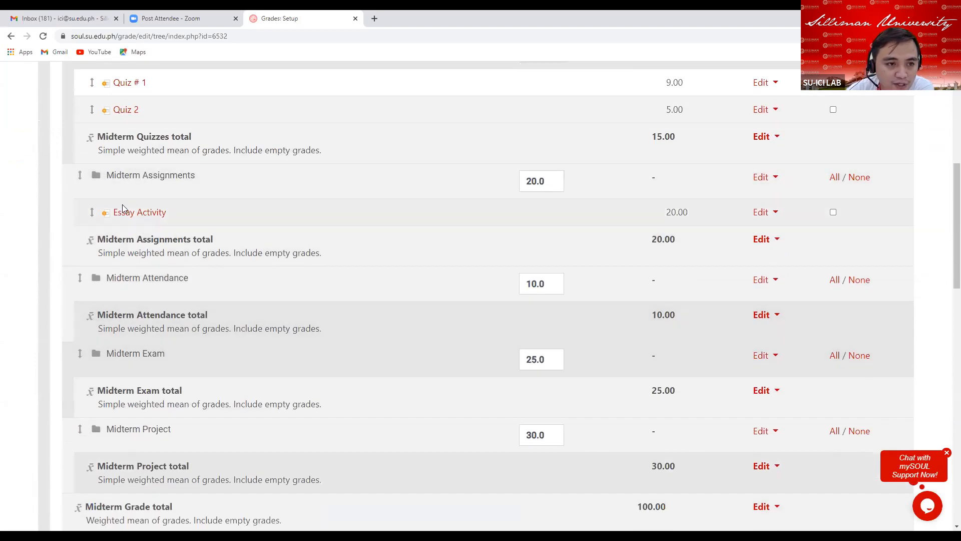
pyautogui.moveTo(183, 212); pyautogui.dragTo(110, 212)
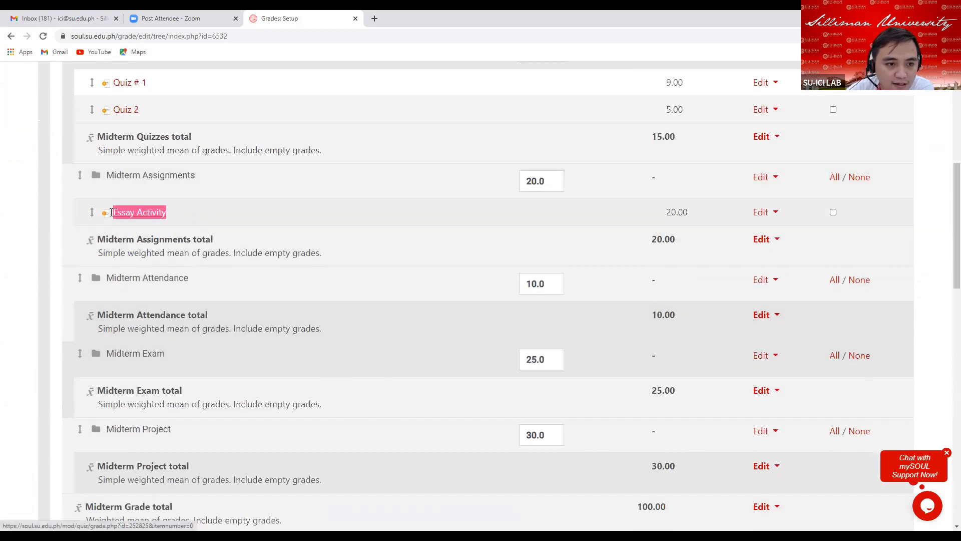
pyautogui.click(666, 210)
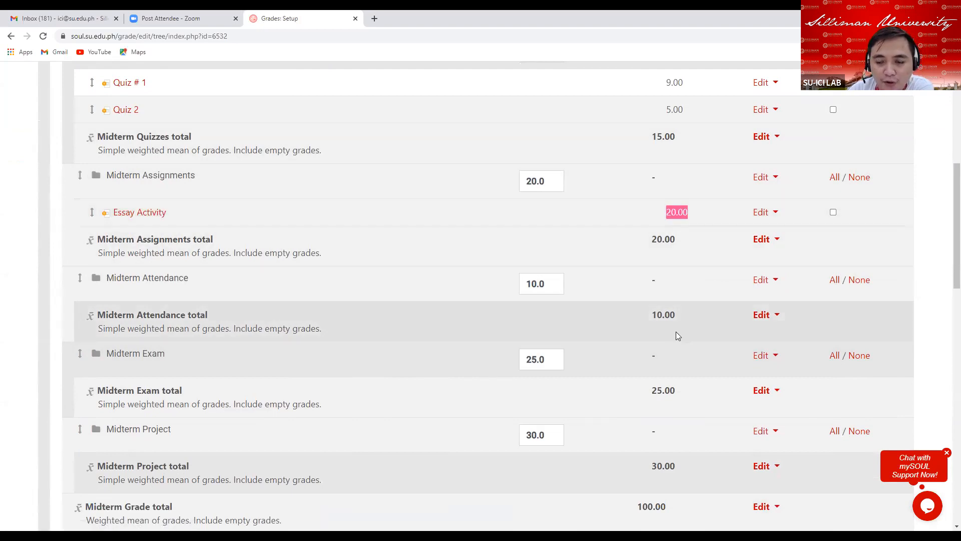
# Move Reflection on COVID 19 into the Midterm Assignments category.
pyautogui.scroll(-5, 676, 332)
pyautogui.scroll(-9, 654, 329)
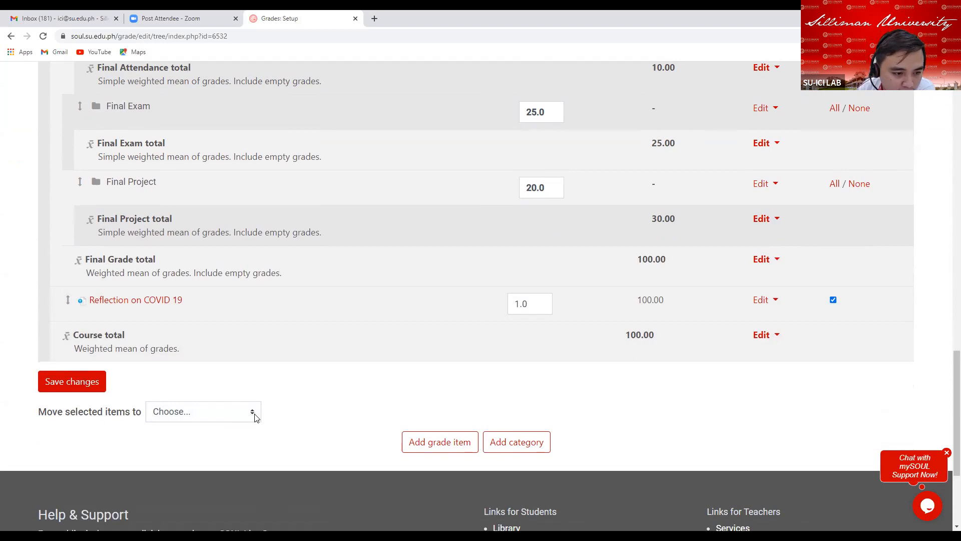
pyautogui.scroll(-1, 253, 417)
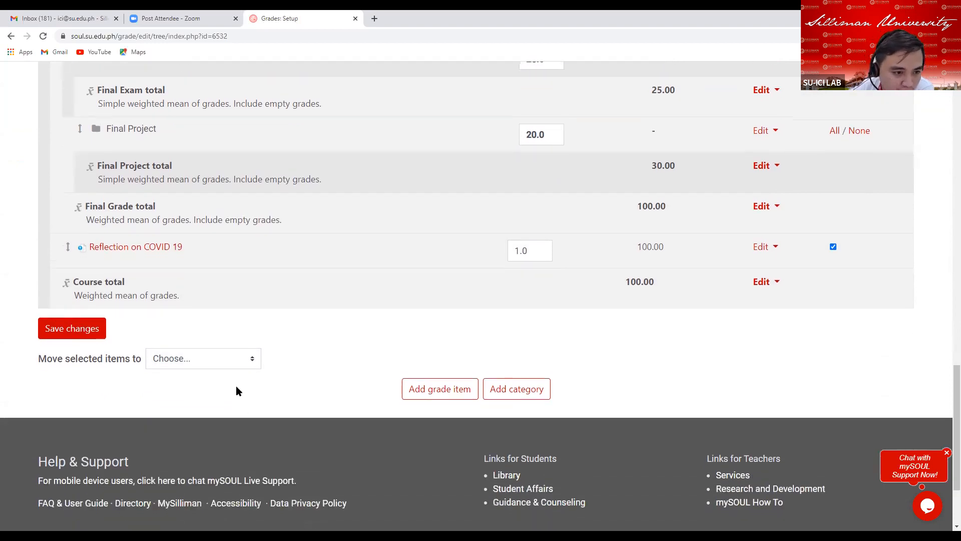
pyautogui.scroll(-1, 227, 350)
pyautogui.click(254, 313)
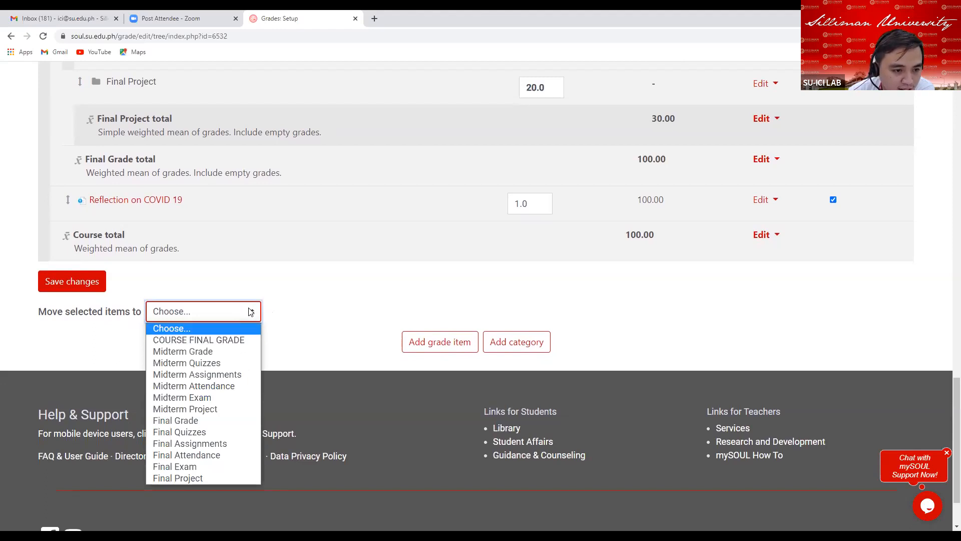
pyautogui.click(229, 376)
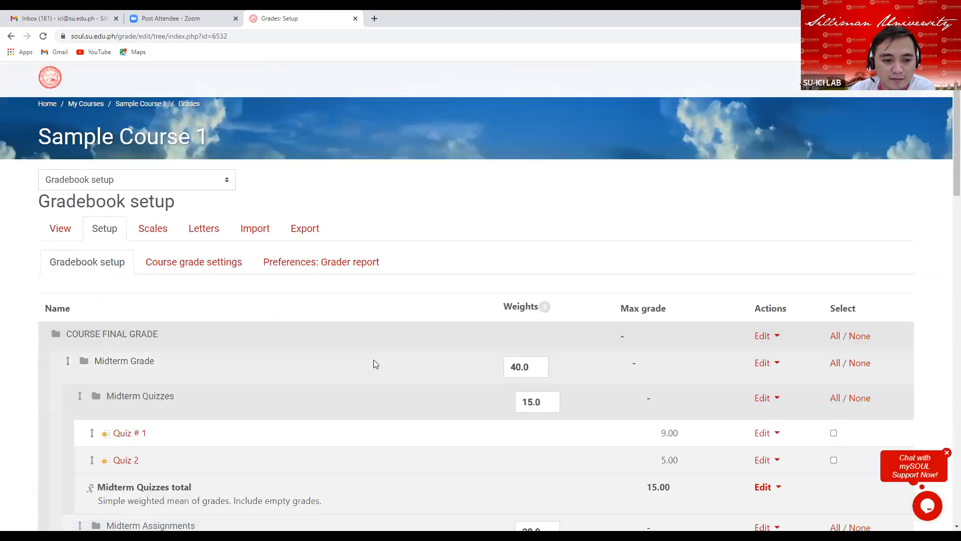
# Add a new grade item named Class Participation.
pyautogui.scroll(-5, 373, 358)
pyautogui.scroll(-1, 371, 359)
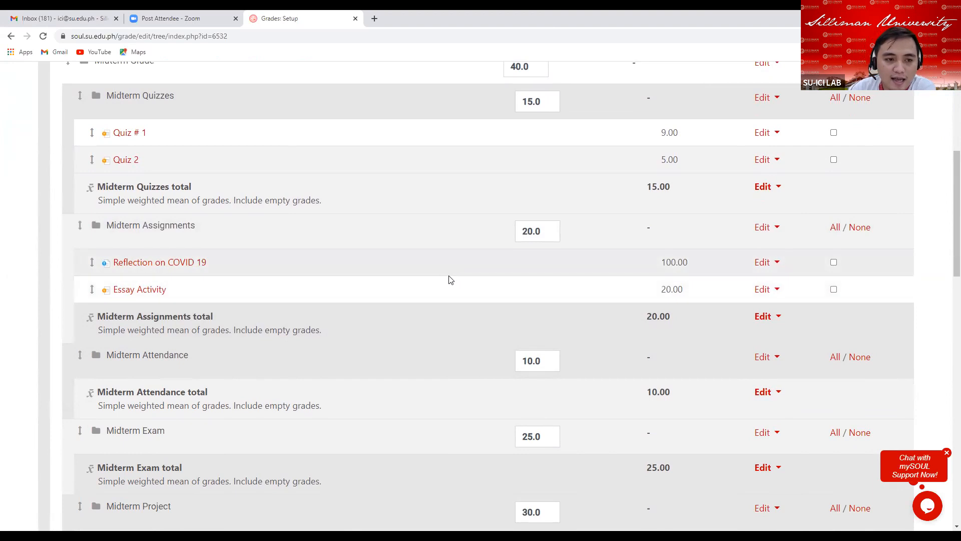
pyautogui.scroll(-1, 458, 291)
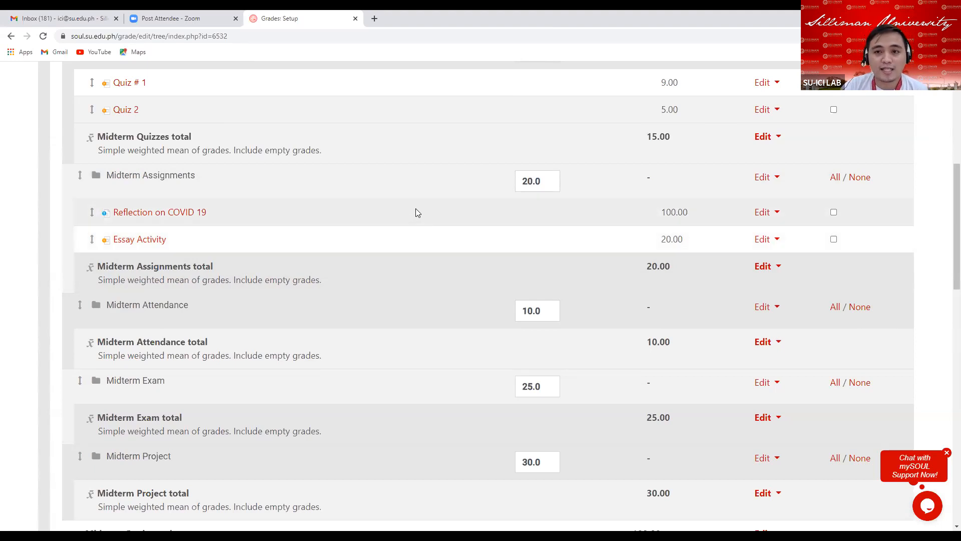
pyautogui.scroll(1, 173, 153)
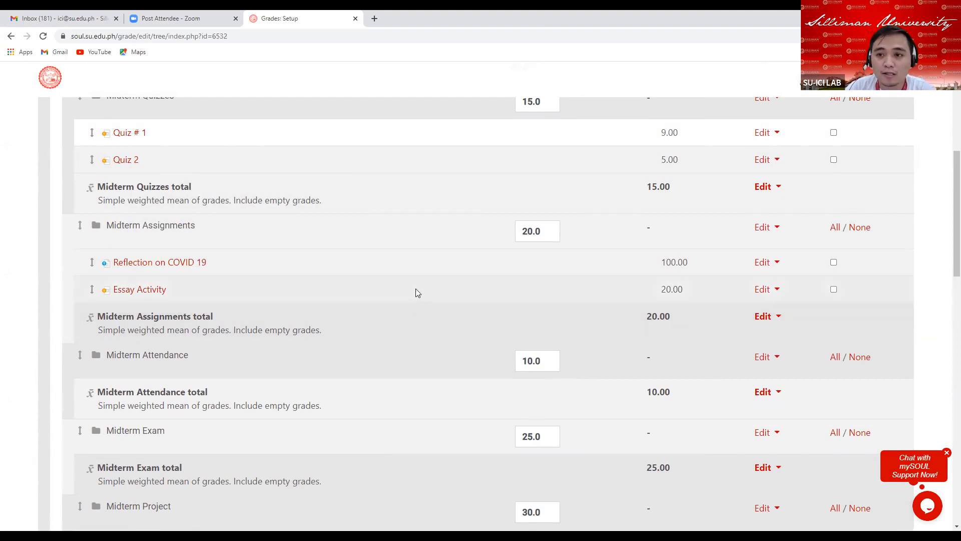
pyautogui.scroll(-5, 415, 283)
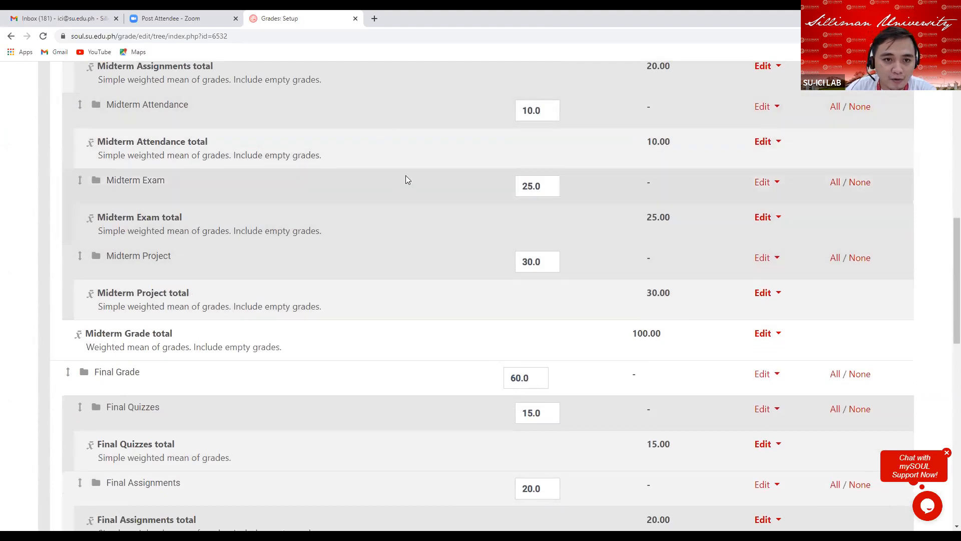
pyautogui.scroll(-13, 408, 195)
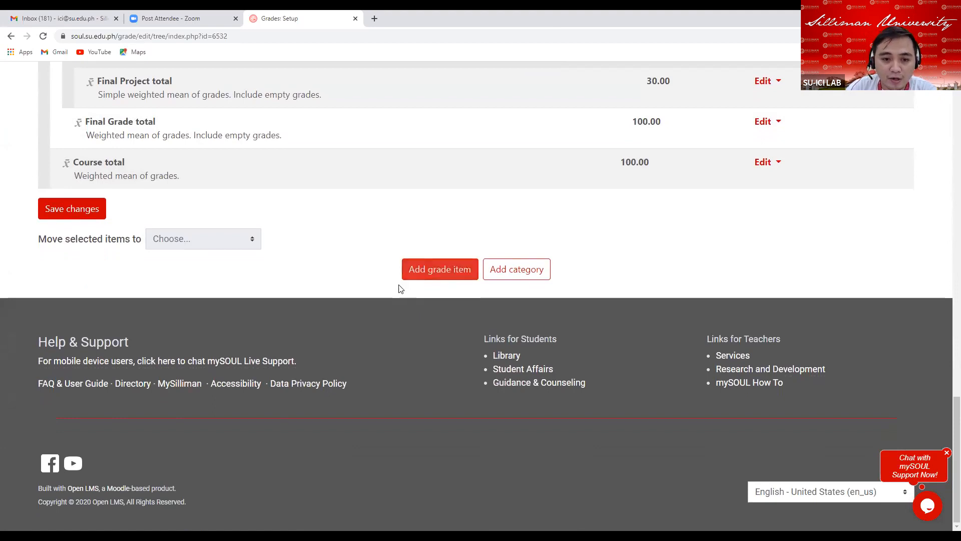
pyautogui.click(432, 276)
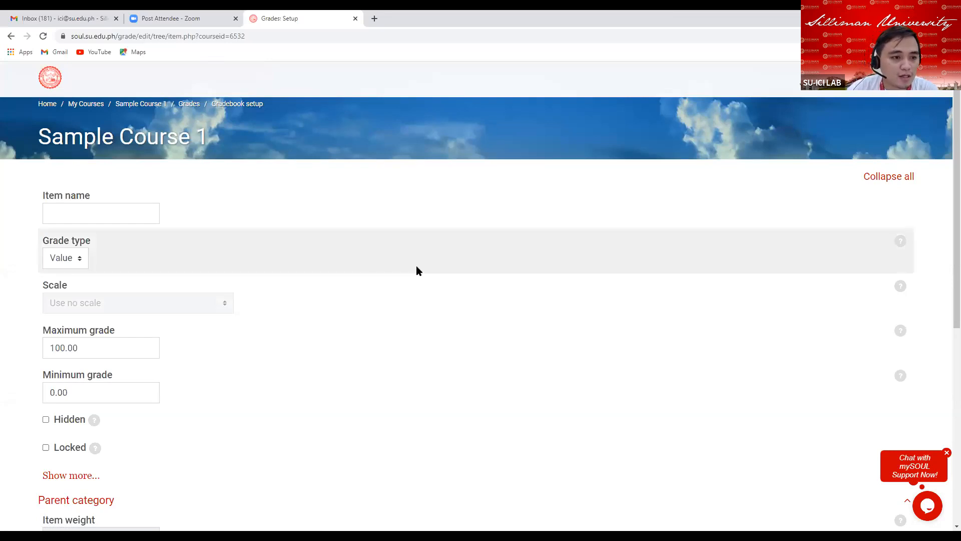
pyautogui.click(70, 213)
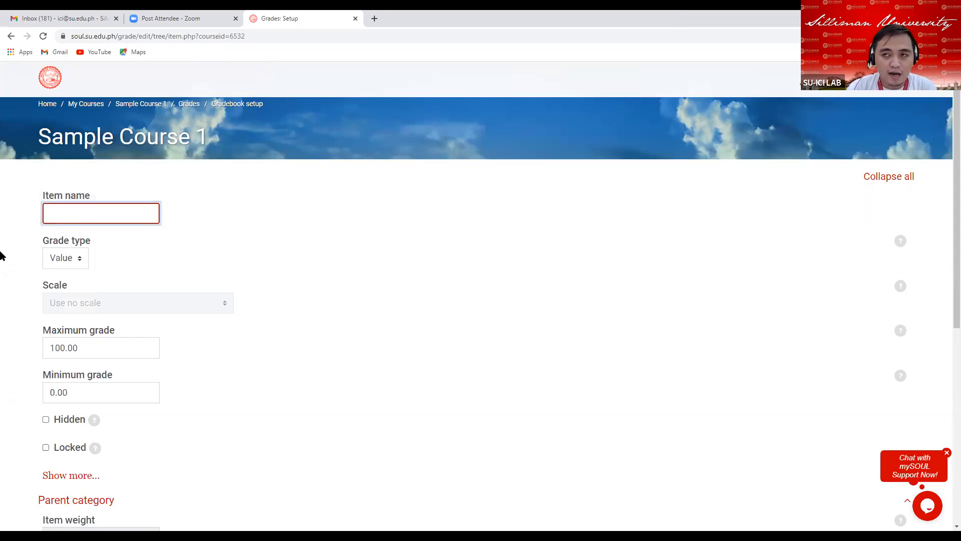
pyautogui.write('Class P')
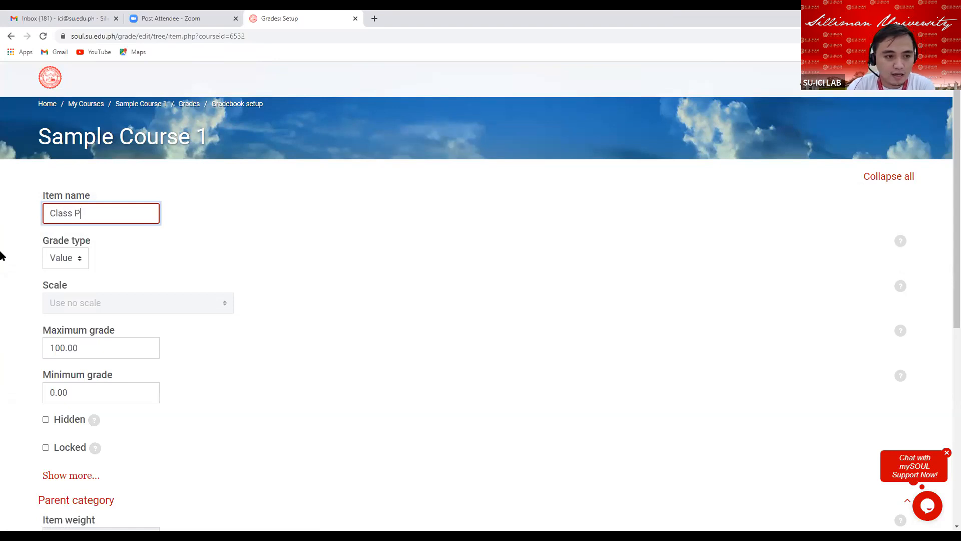
pyautogui.write('artici')
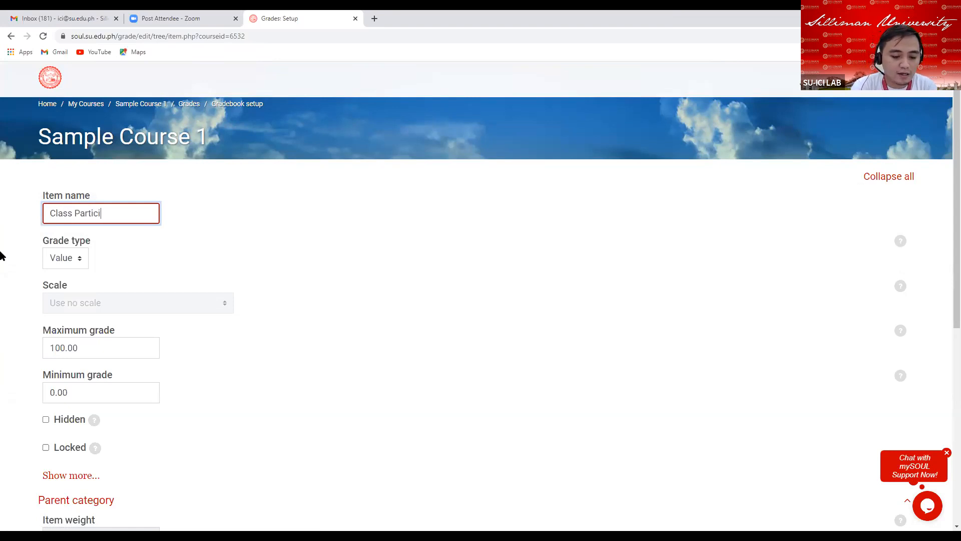
pyautogui.write('pation')
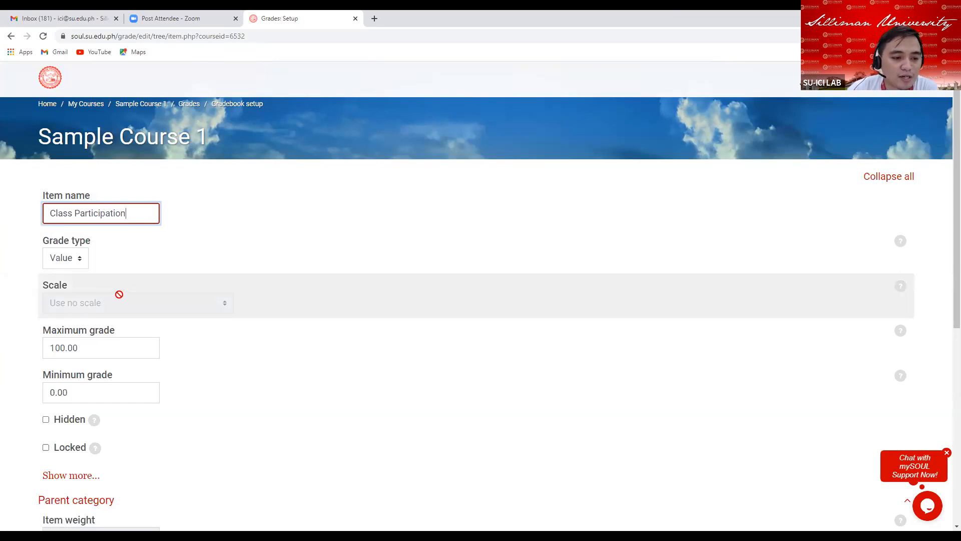
# Set the Class Participation item's maximum grade to 50.
pyautogui.scroll(-1, 120, 295)
pyautogui.scroll(-1, 120, 294)
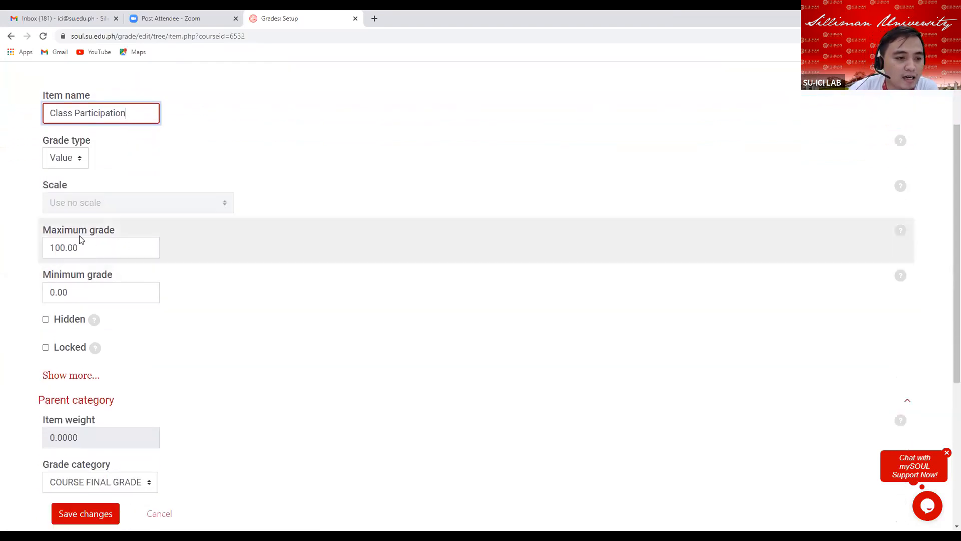
pyautogui.moveTo(88, 249); pyautogui.dragTo(37, 254)
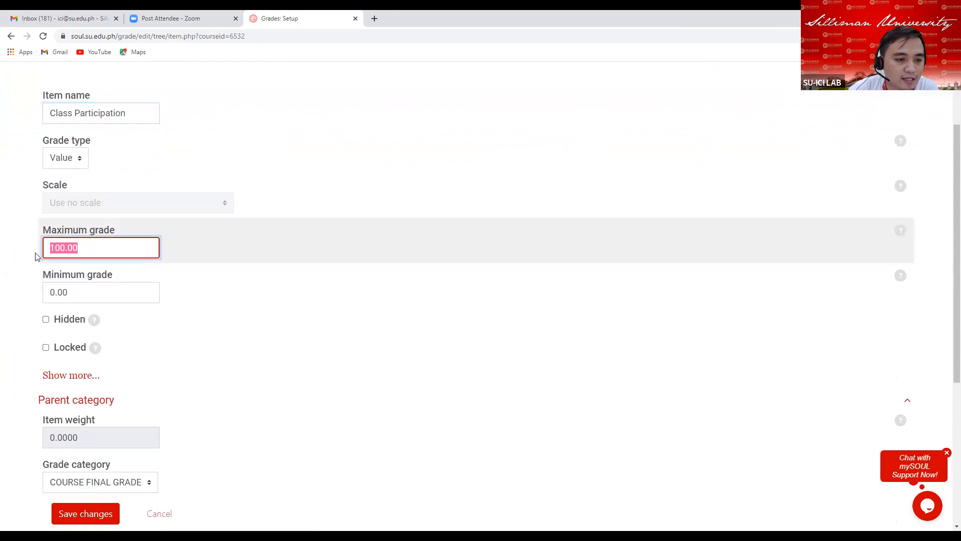
pyautogui.write('50')
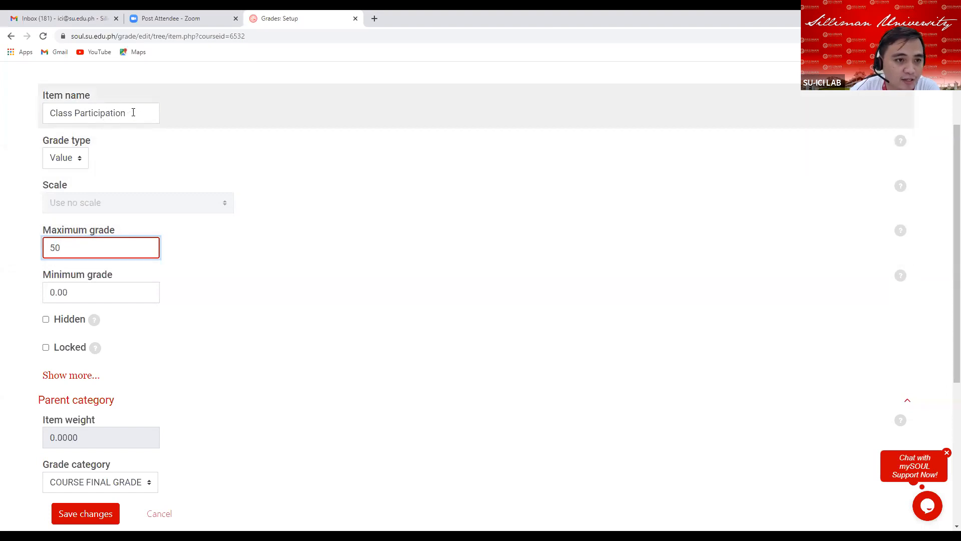
# Expand the extra item settings and set the grade display type to Real.
pyautogui.click(133, 113)
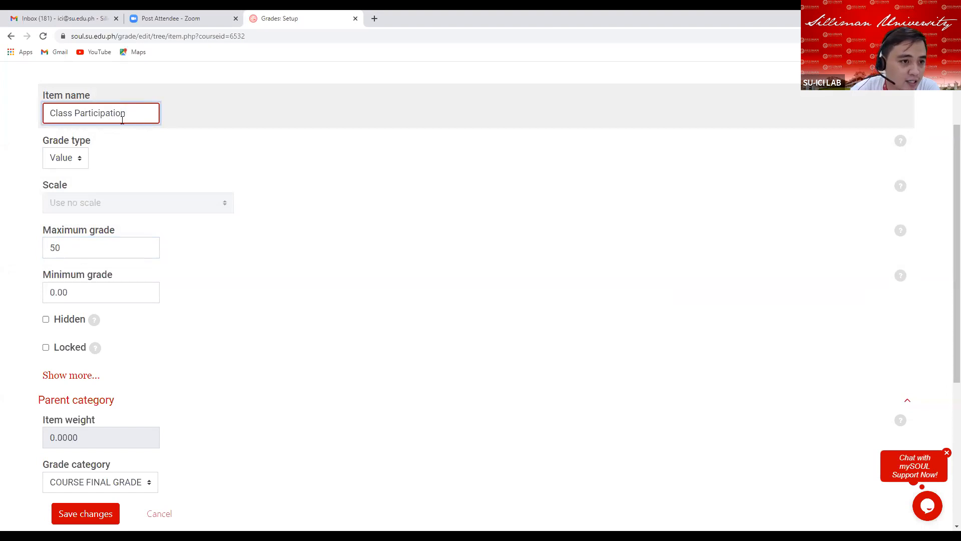
pyautogui.scroll(-1, 100, 251)
pyautogui.click(68, 198)
pyautogui.scroll(-2, 143, 287)
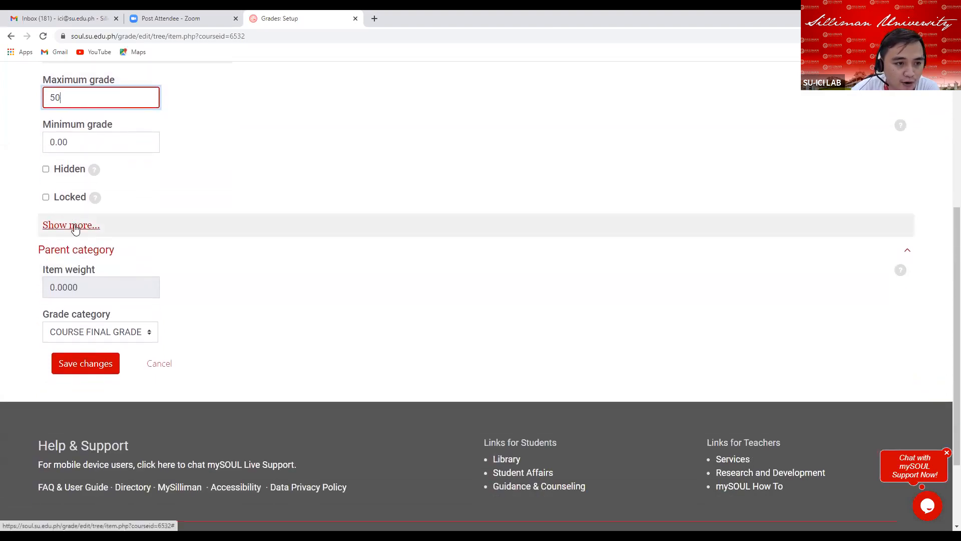
pyautogui.click(73, 226)
pyautogui.scroll(1, 303, 163)
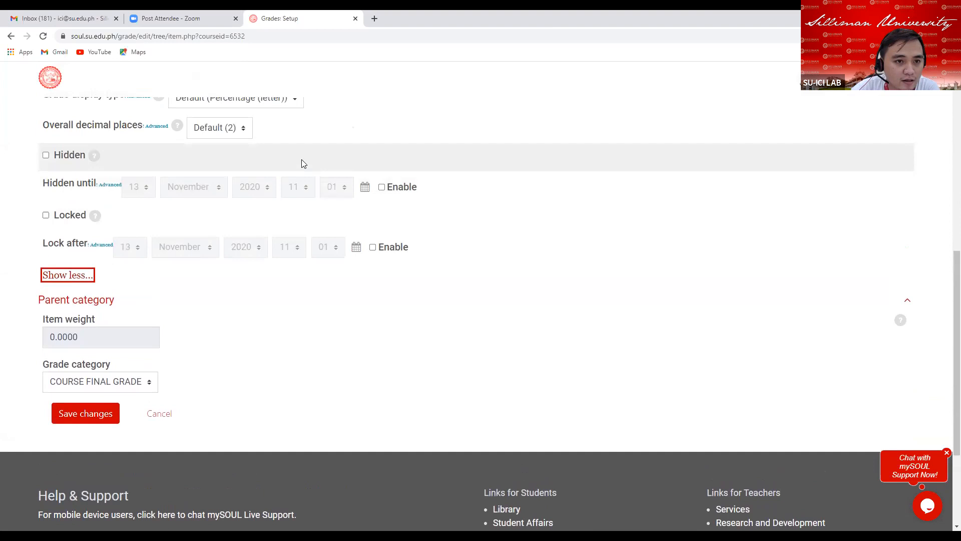
pyautogui.scroll(2, 272, 207)
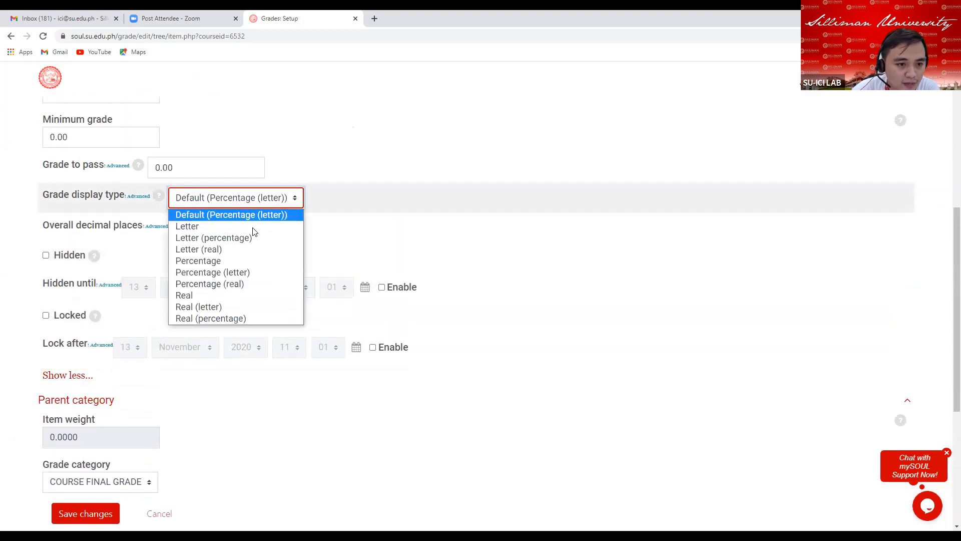
pyautogui.click(213, 296)
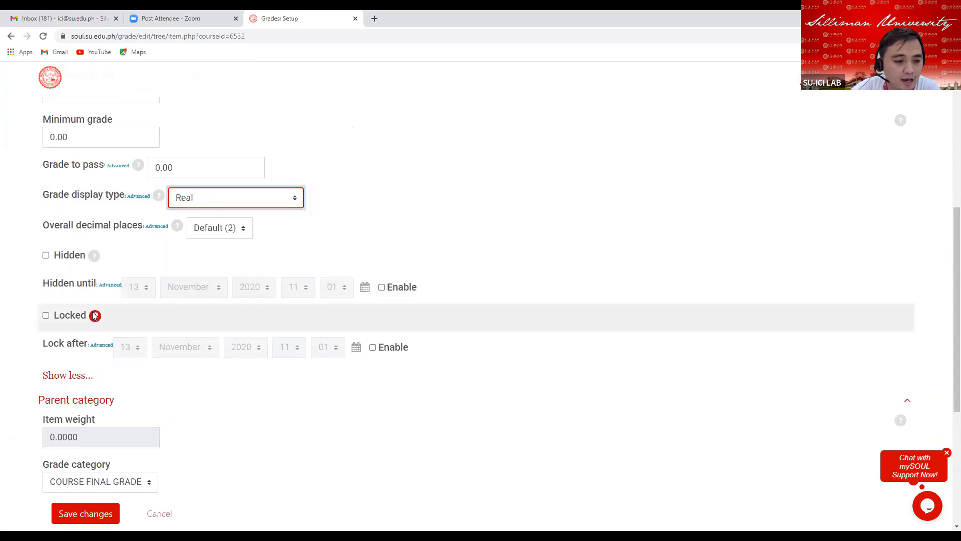
# Assign the Class Participation item to the Midterm Attendance grade category.
pyautogui.scroll(-4, 125, 305)
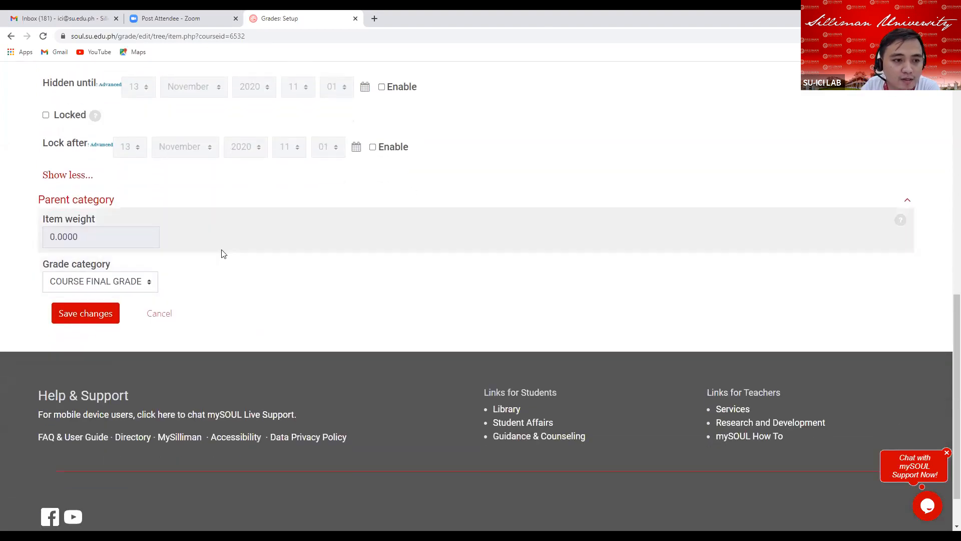
pyautogui.scroll(7, 215, 233)
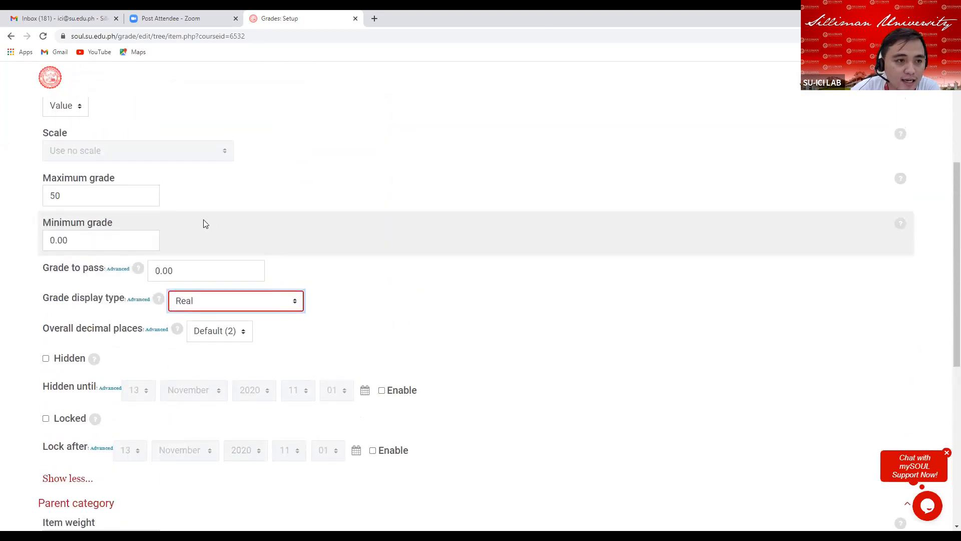
pyautogui.scroll(3, 179, 202)
pyautogui.click(133, 217)
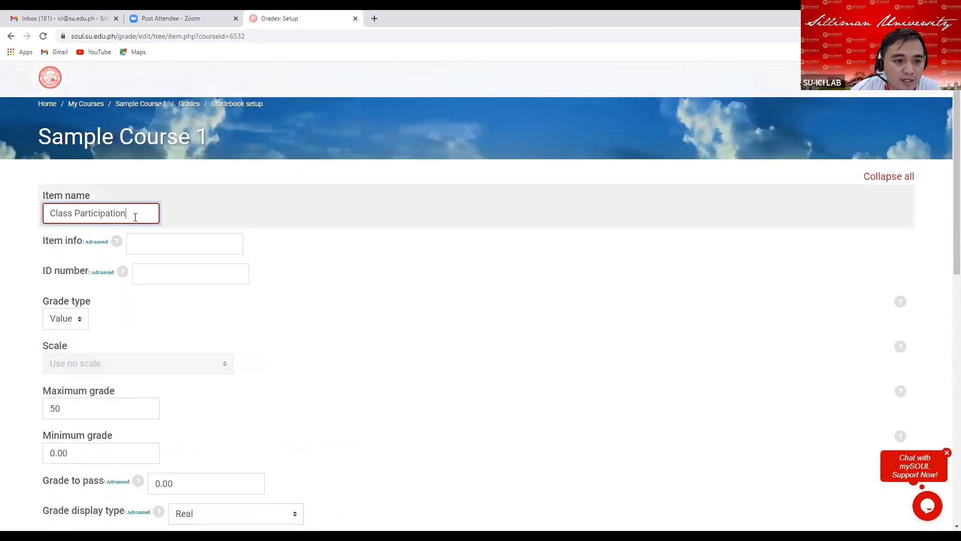
pyautogui.scroll(-10, 184, 360)
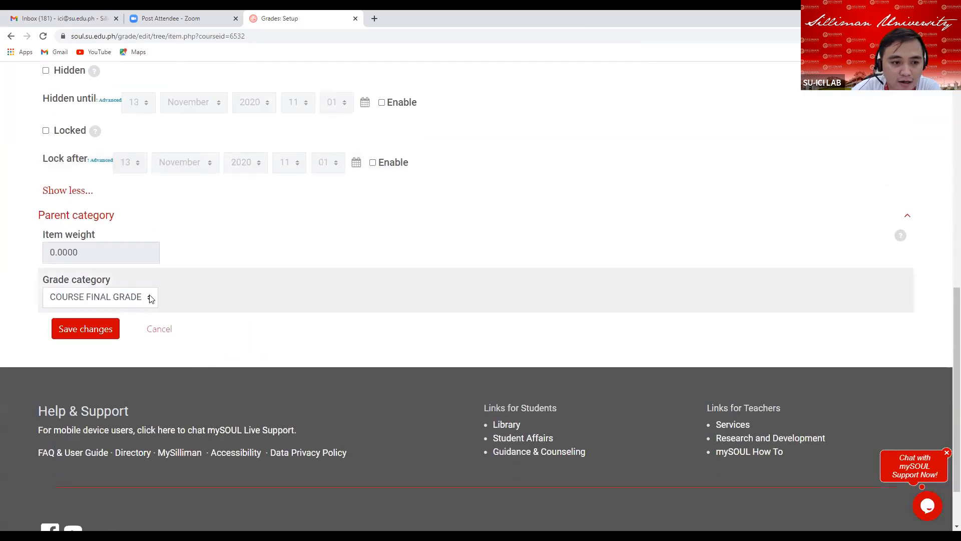
pyautogui.click(148, 300)
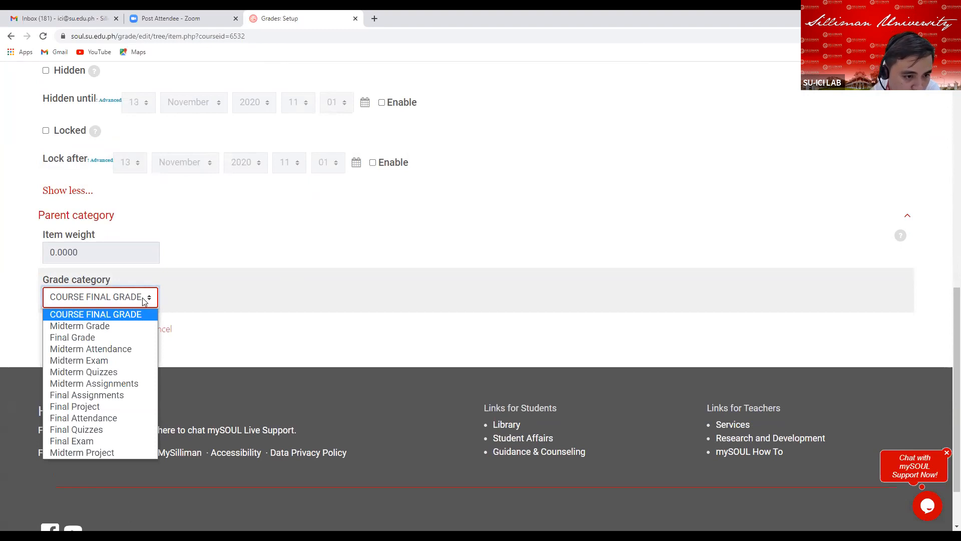
pyautogui.click(123, 349)
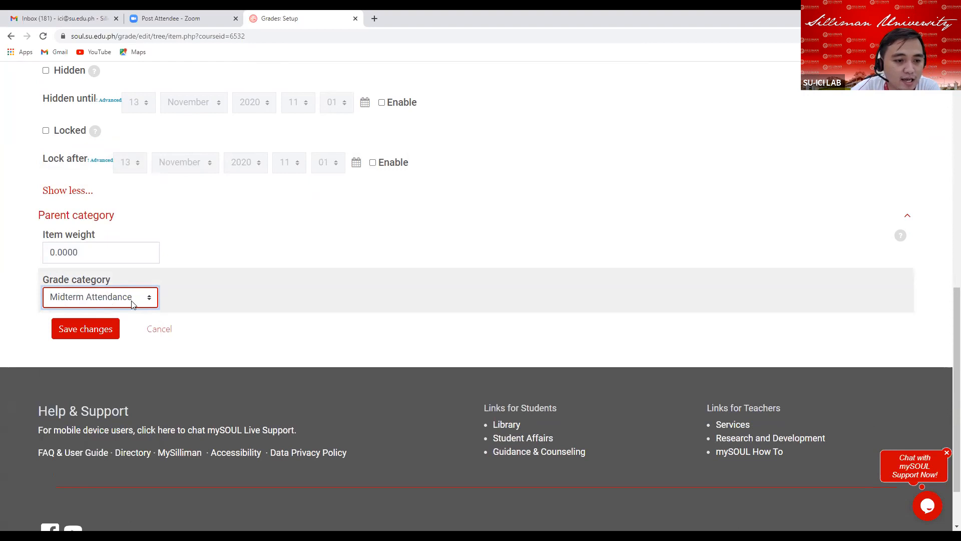
# Save the new Class Participation grade item.
pyautogui.scroll(10, 301, 271)
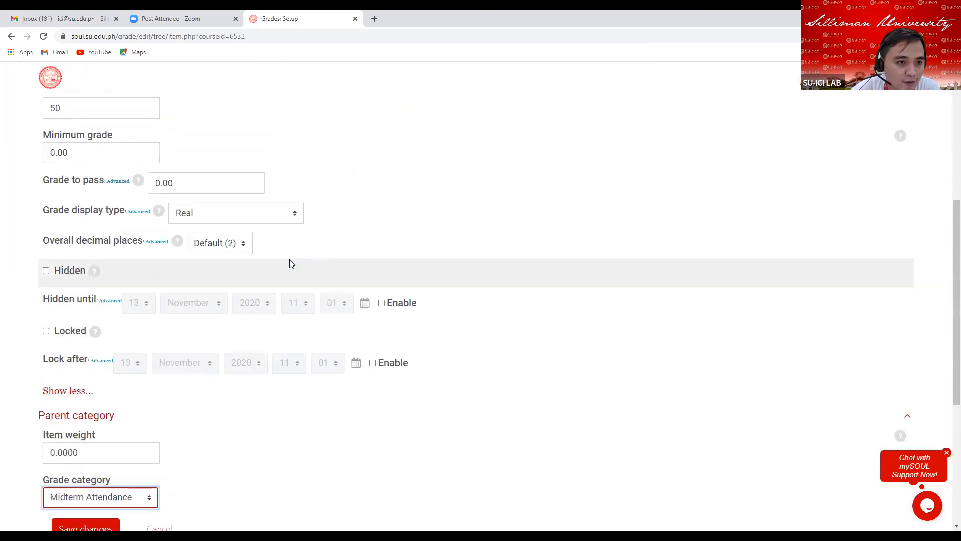
pyautogui.scroll(-1, 290, 250)
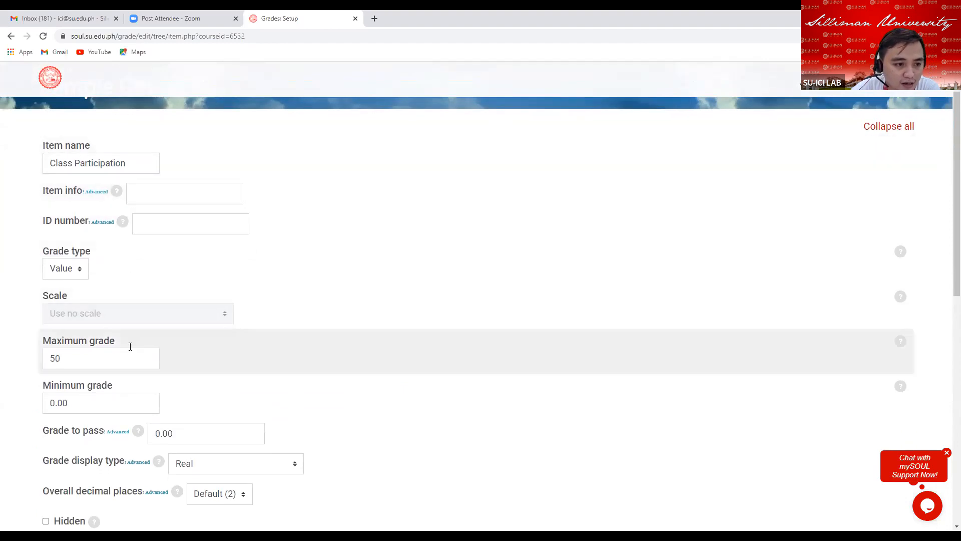
pyautogui.click(94, 357)
pyautogui.scroll(-3, 181, 372)
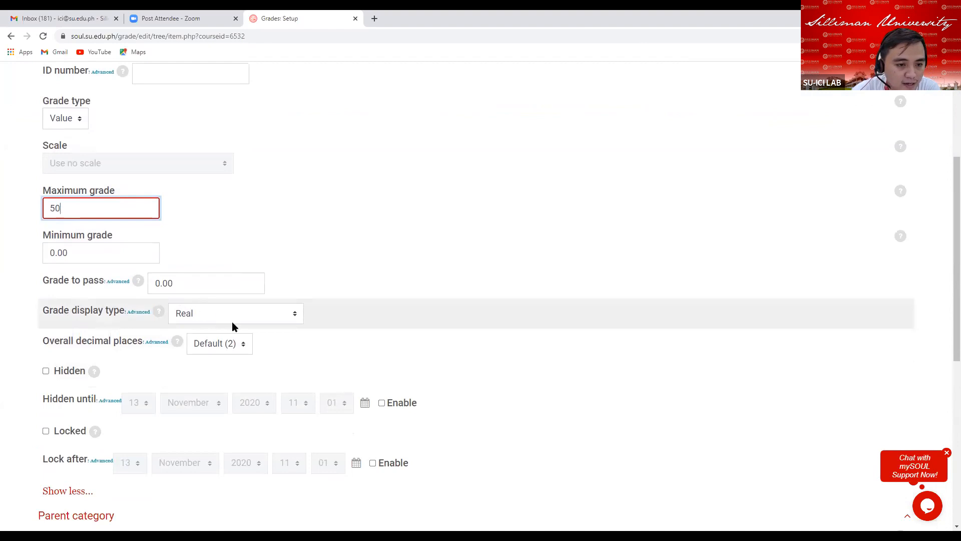
pyautogui.scroll(-6, 232, 323)
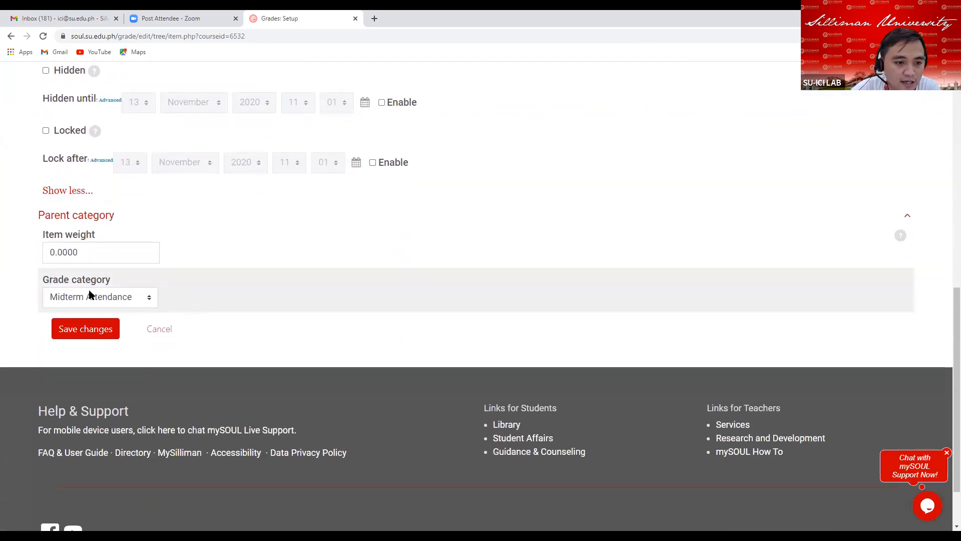
pyautogui.click(85, 331)
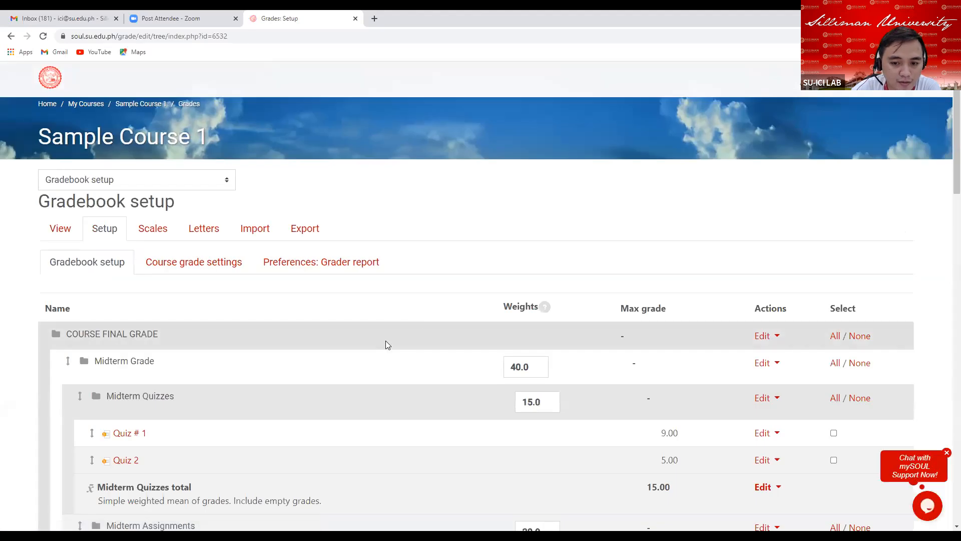
# Review the gradebook setup tree around the Midterm Attendance category and its items.
pyautogui.scroll(-6, 395, 329)
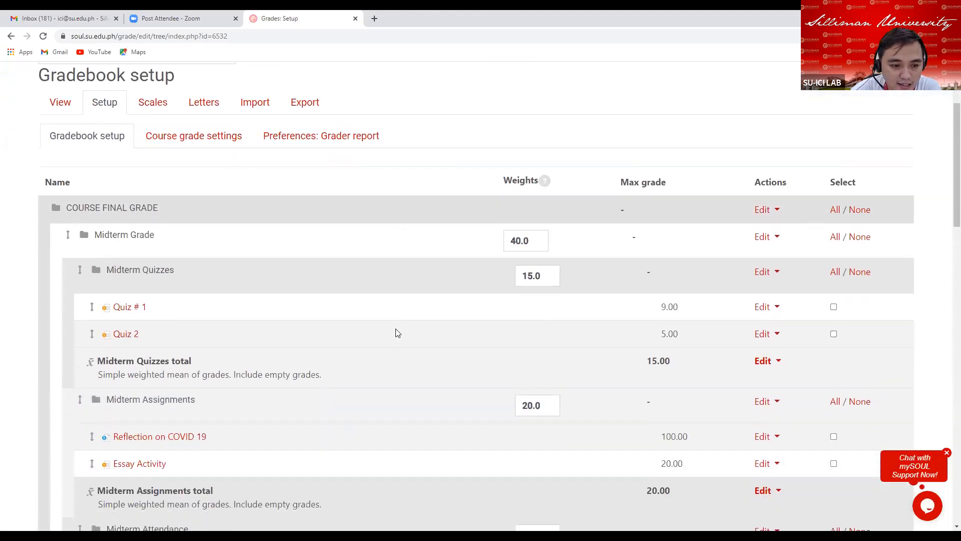
pyautogui.scroll(-5, 394, 323)
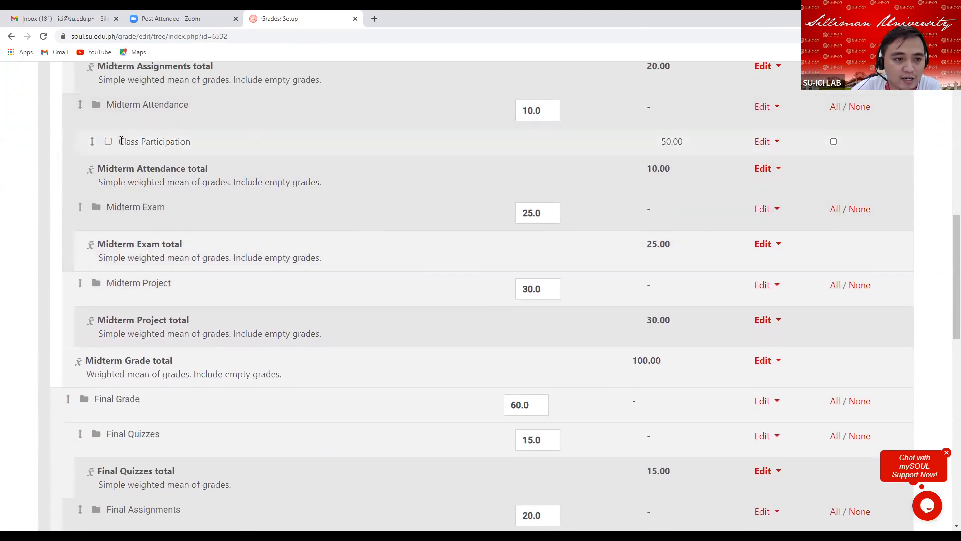
pyautogui.moveTo(120, 142); pyautogui.dragTo(201, 145)
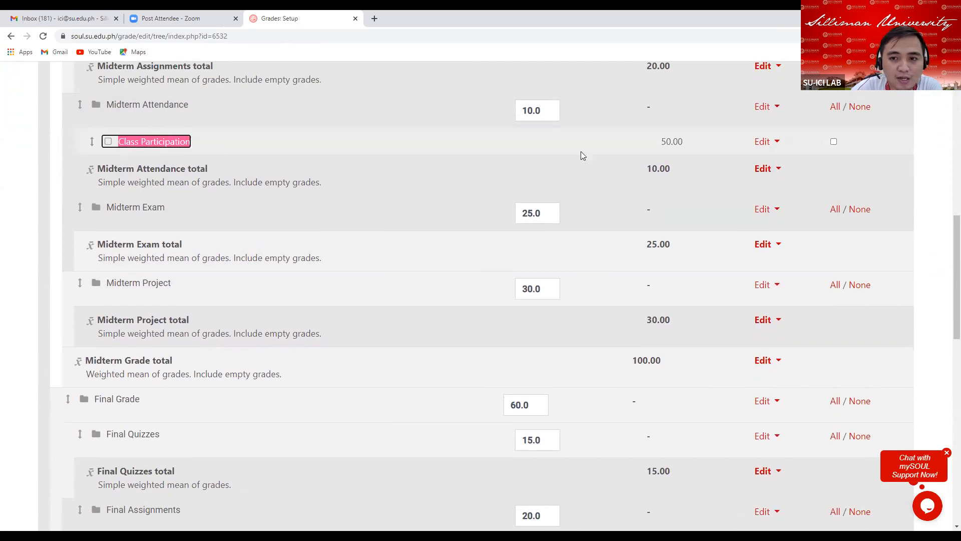
pyautogui.scroll(2, 679, 155)
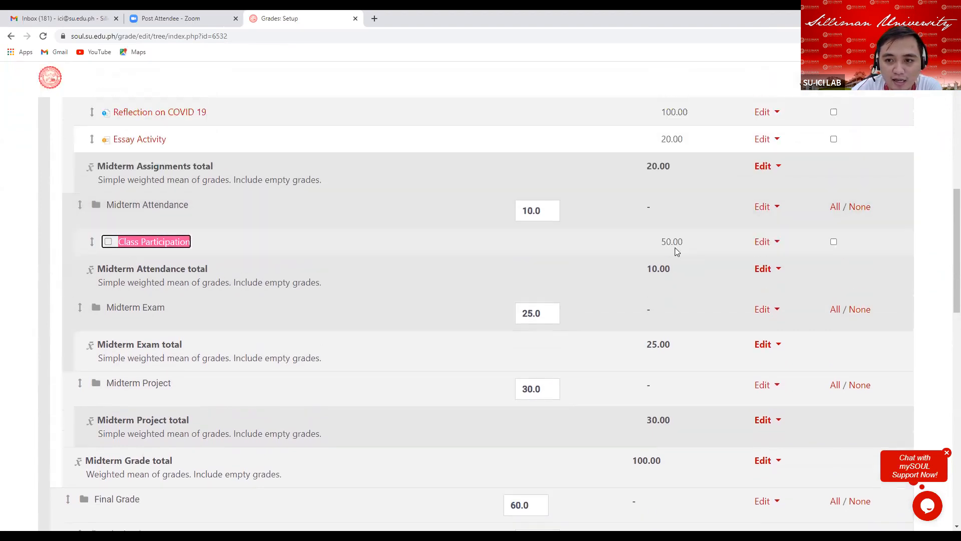
pyautogui.scroll(1, 693, 260)
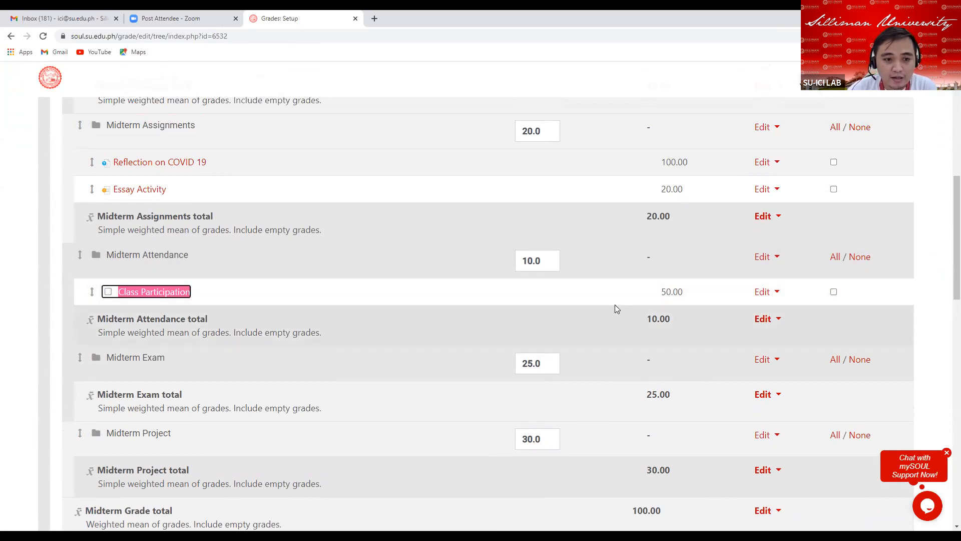
pyautogui.scroll(-2, 615, 305)
pyautogui.scroll(2, 607, 302)
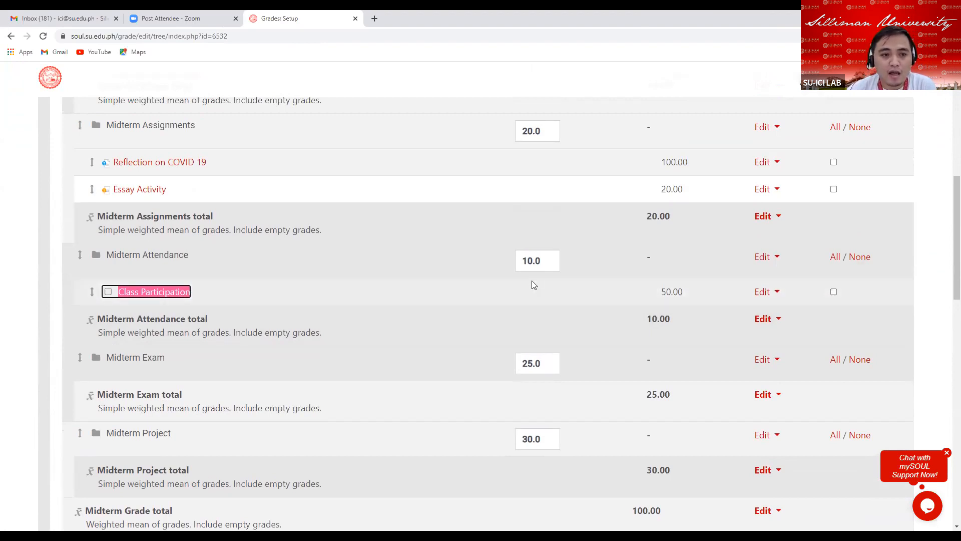
pyautogui.scroll(8, 531, 282)
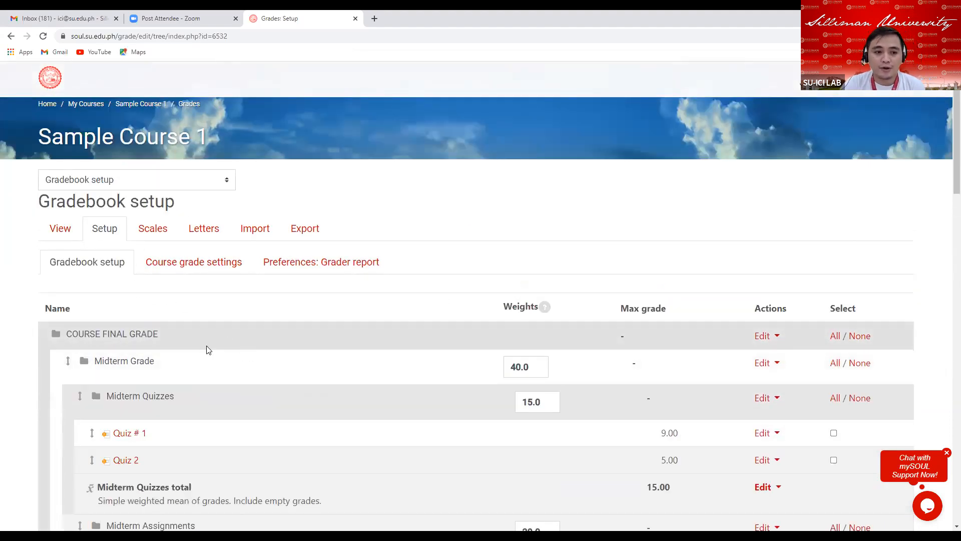
pyautogui.scroll(-2, 204, 351)
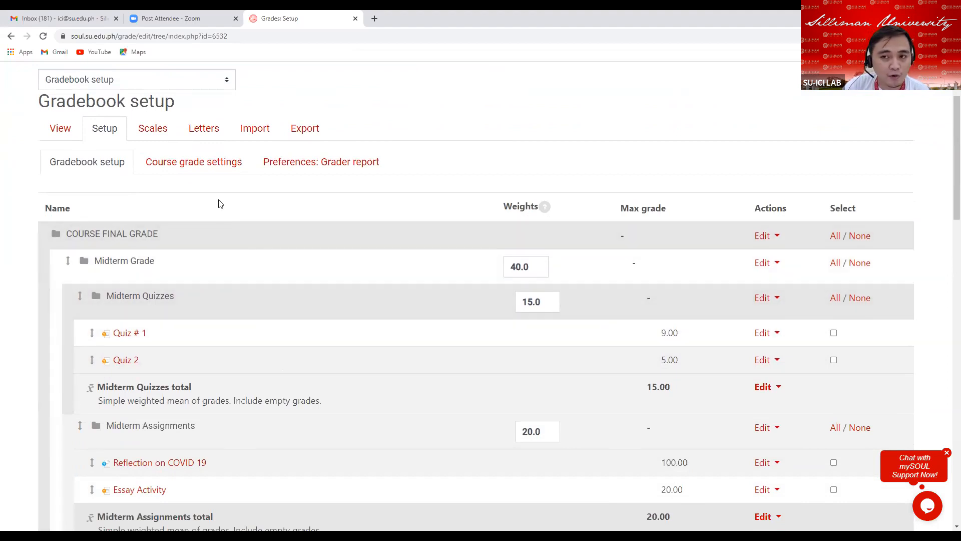
# Open the grader report and review the student grade table with its category columns.
pyautogui.click(65, 132)
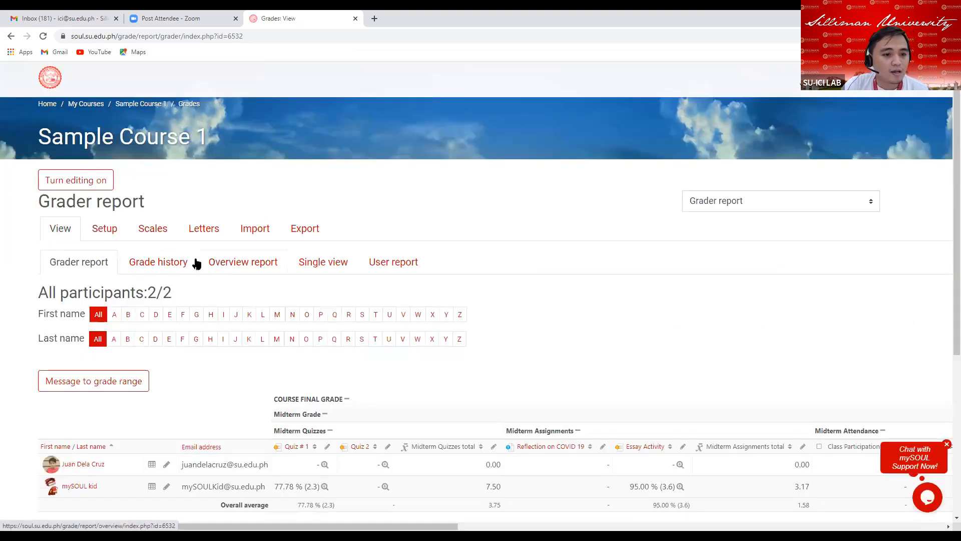
pyautogui.scroll(-2, 125, 240)
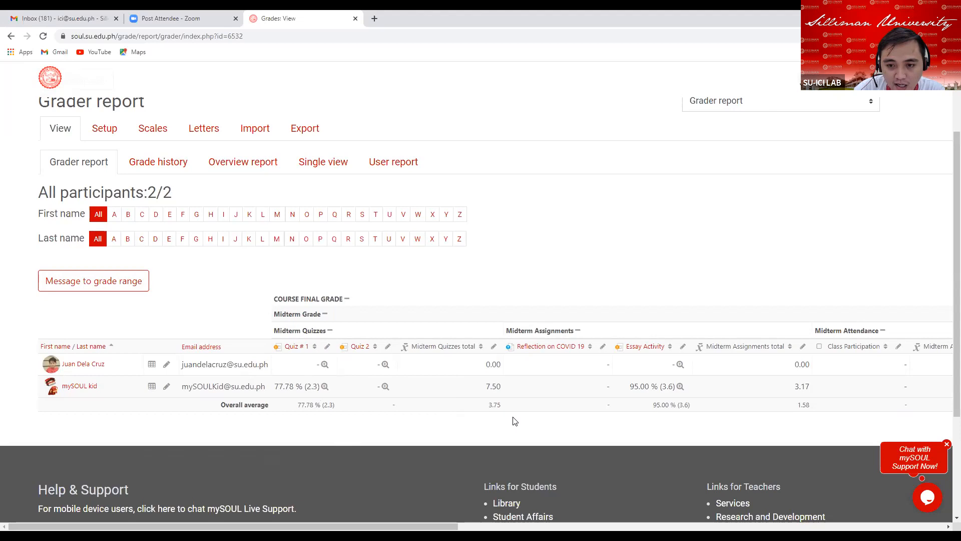
pyautogui.scroll(-2, 458, 375)
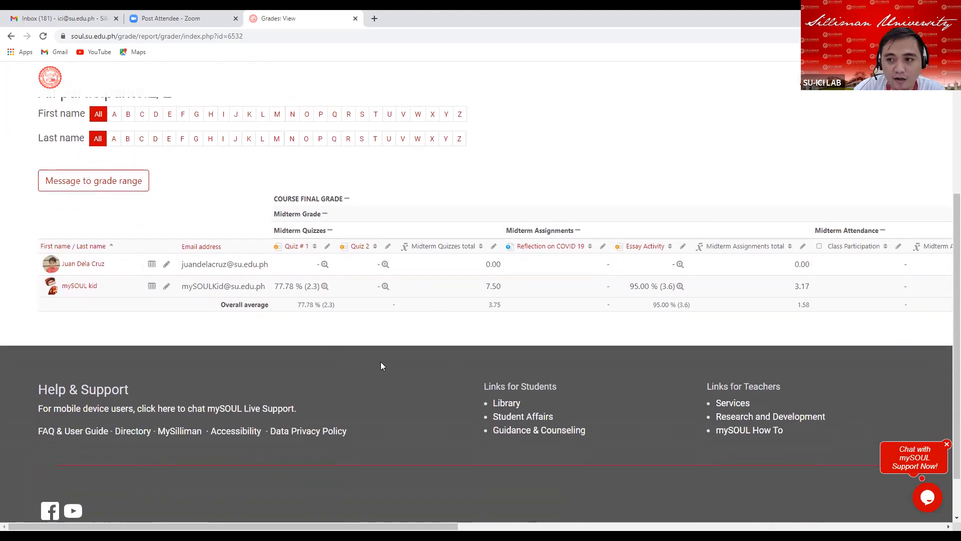
pyautogui.scroll(2, 604, 328)
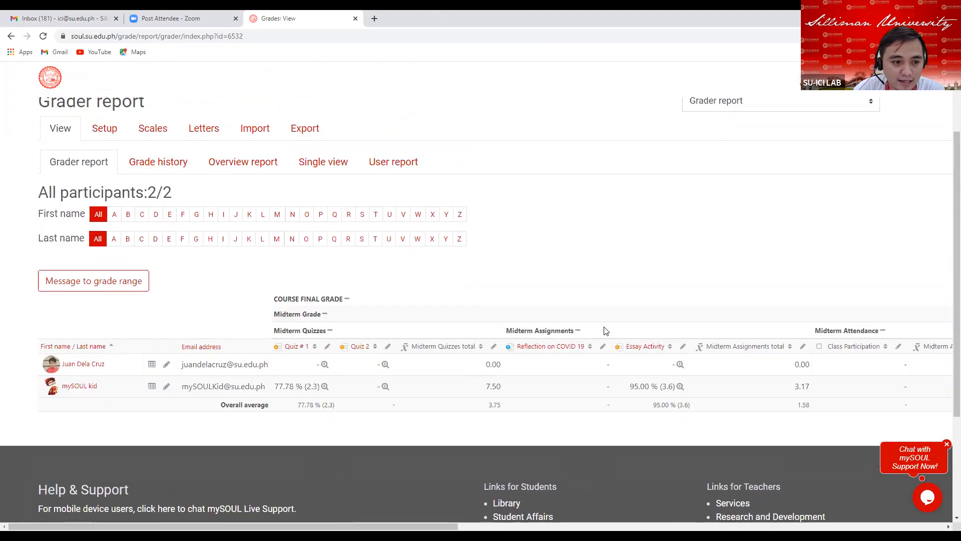
pyautogui.scroll(1, 604, 330)
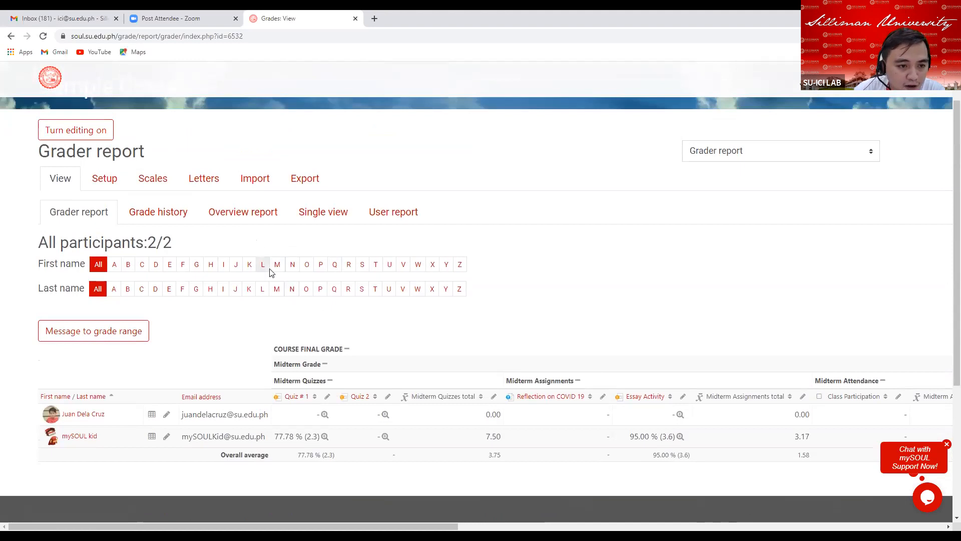
# Browse the Single view and User report pages of the gradebook.
pyautogui.click(324, 215)
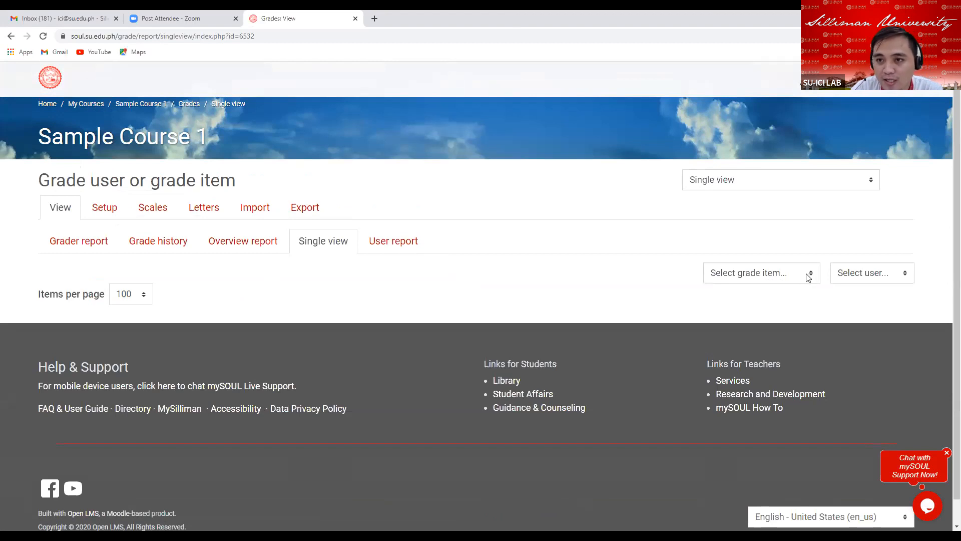
pyautogui.click(395, 245)
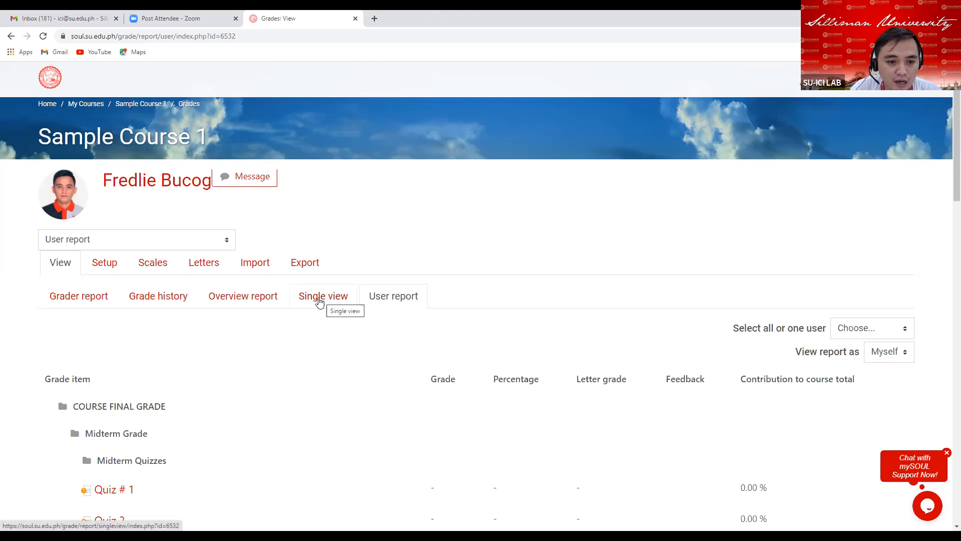
pyautogui.click(319, 301)
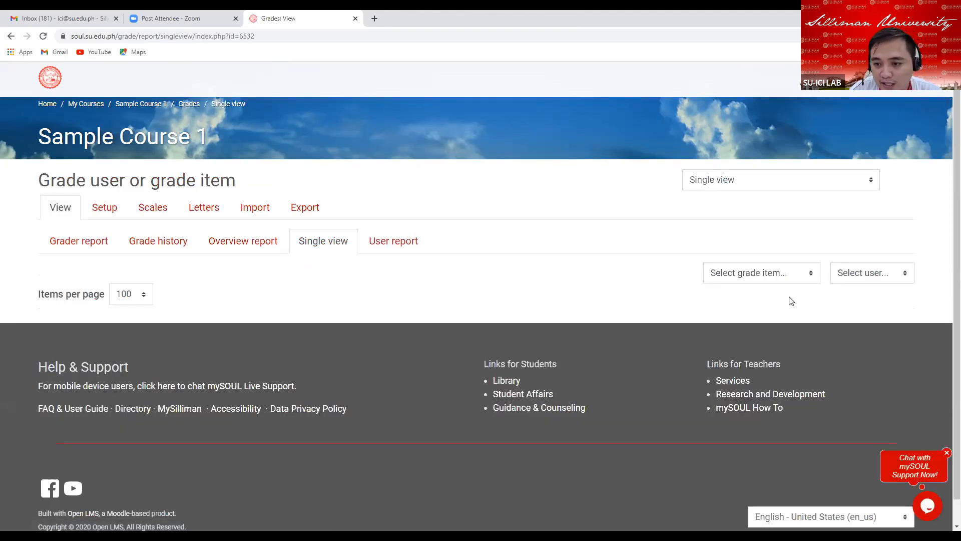
# Browse the grade item list in Single view, then scroll across the grader report columns.
pyautogui.click(811, 275)
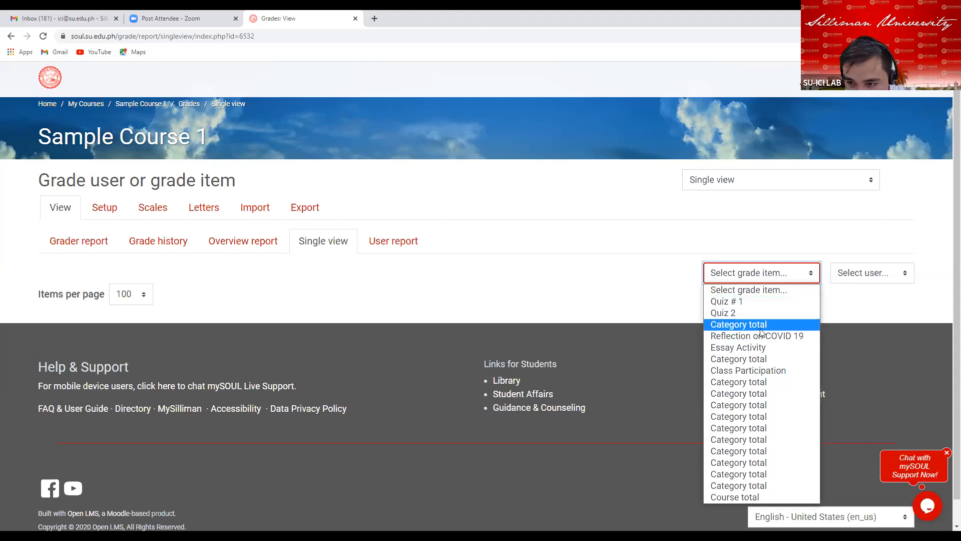
pyautogui.click(731, 248)
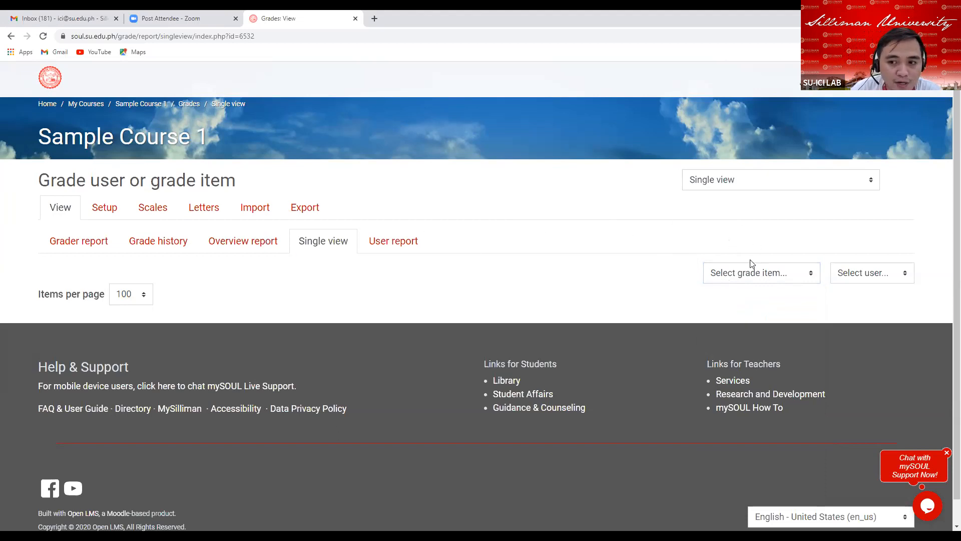
pyautogui.click(80, 246)
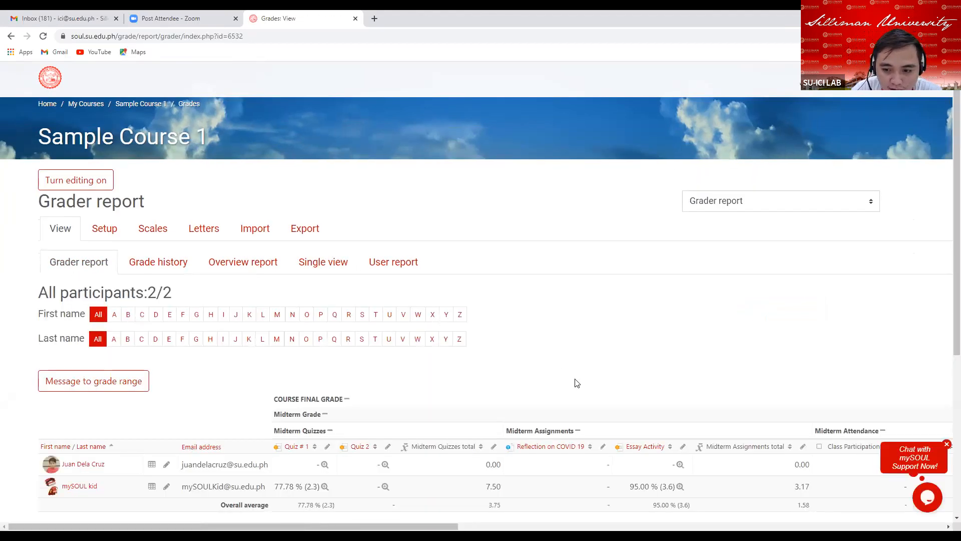
pyautogui.scroll(-1, 546, 370)
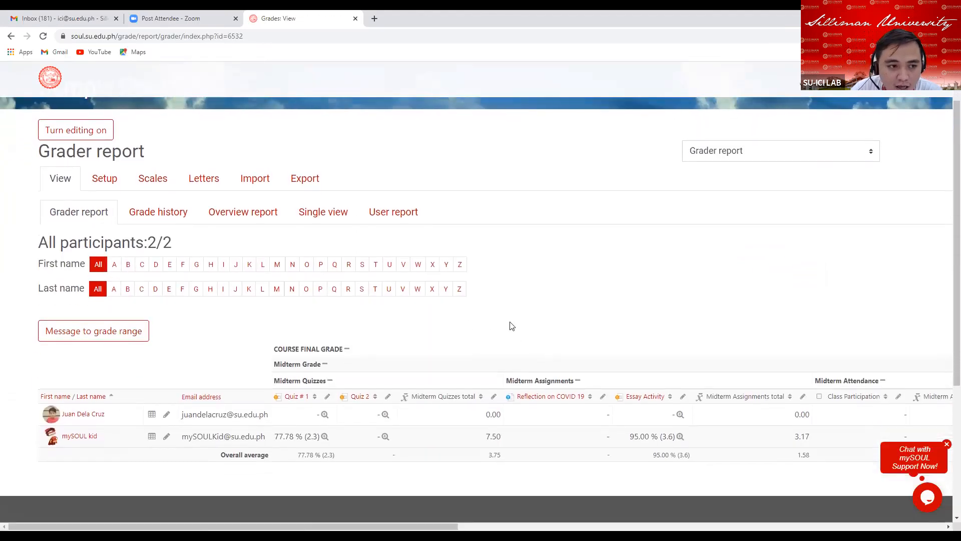
pyautogui.scroll(-1, 511, 325)
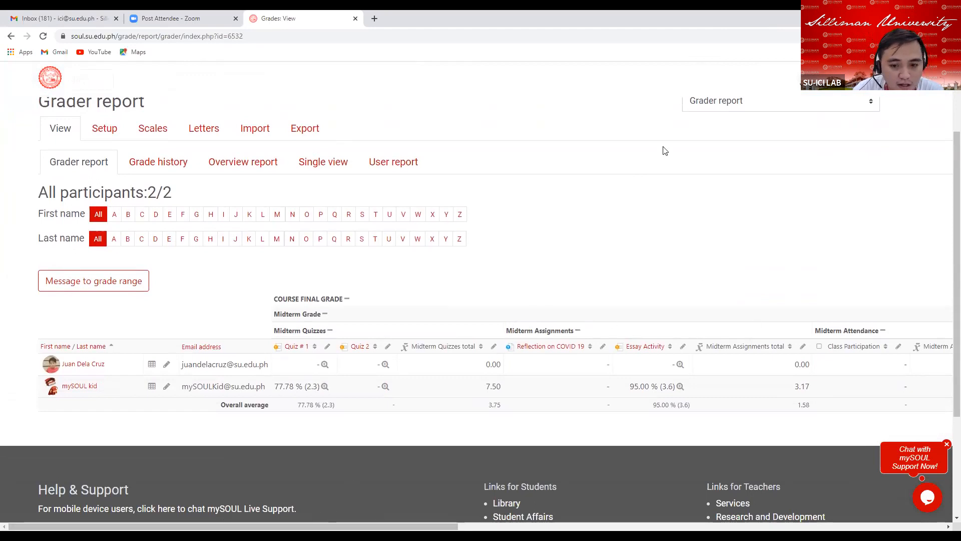
pyautogui.hscroll(3, 665, 151)
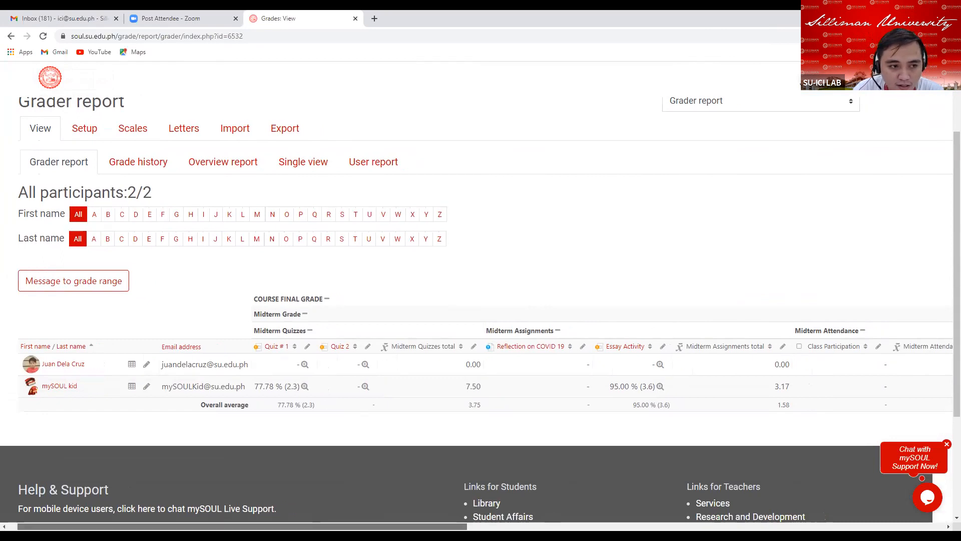
pyautogui.moveTo(437, 525); pyautogui.dragTo(713, 498)
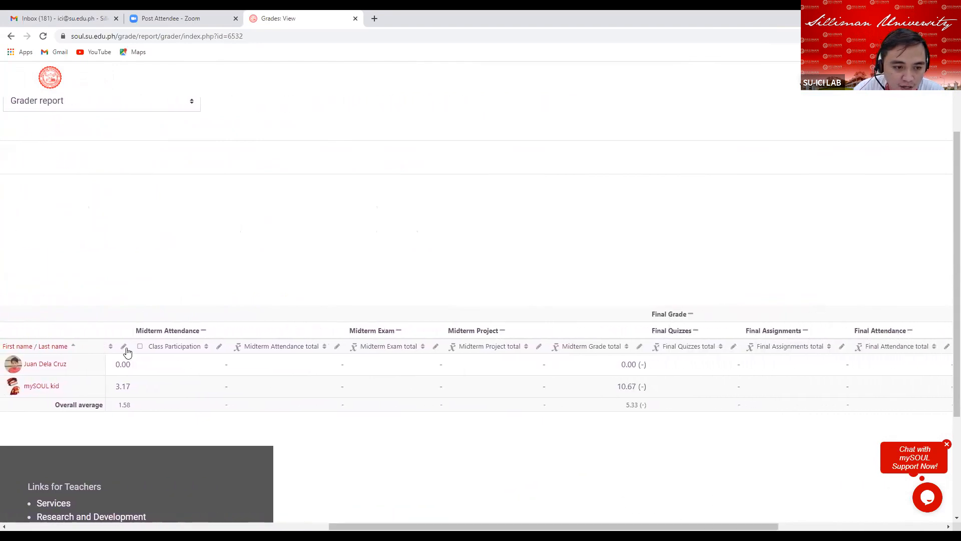
# Open the Class Participation single view and enter grades of 50 and 0 for the two students, then save.
pyautogui.click(219, 350)
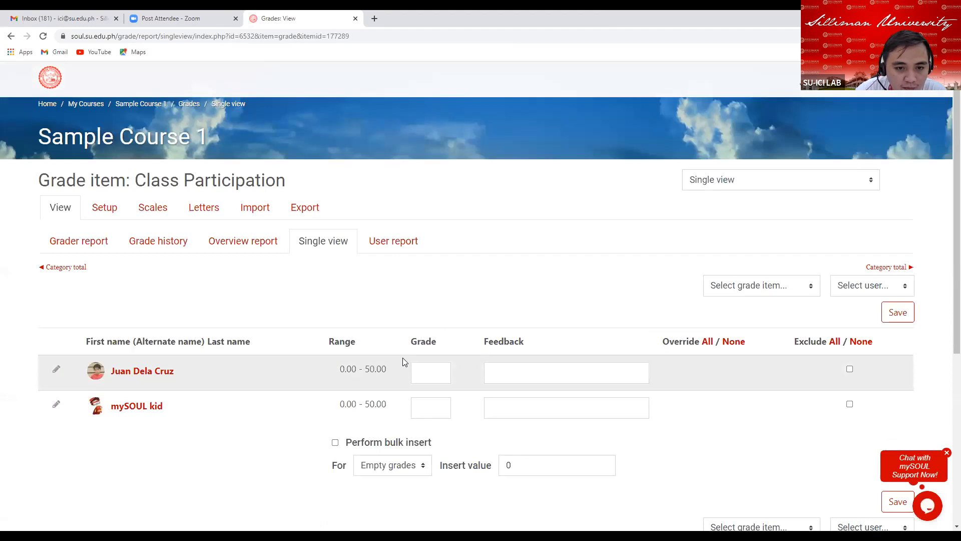
pyautogui.scroll(-1, 424, 353)
pyautogui.scroll(-2, 425, 351)
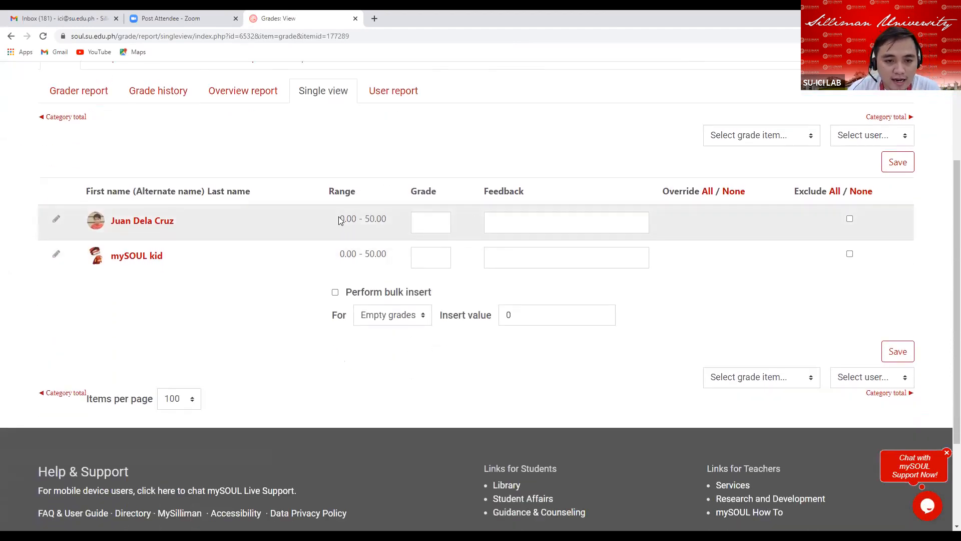
pyautogui.moveTo(339, 220); pyautogui.dragTo(399, 224)
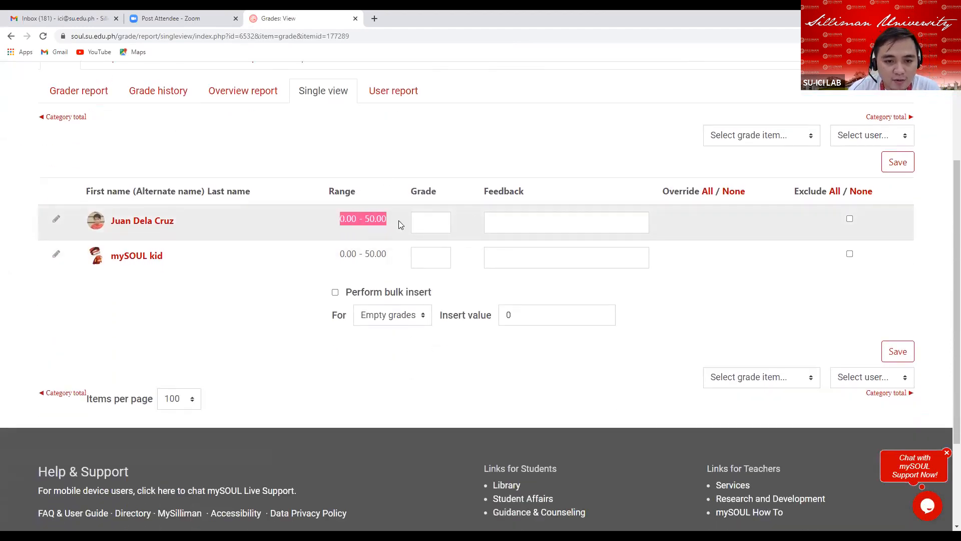
pyautogui.click(431, 225)
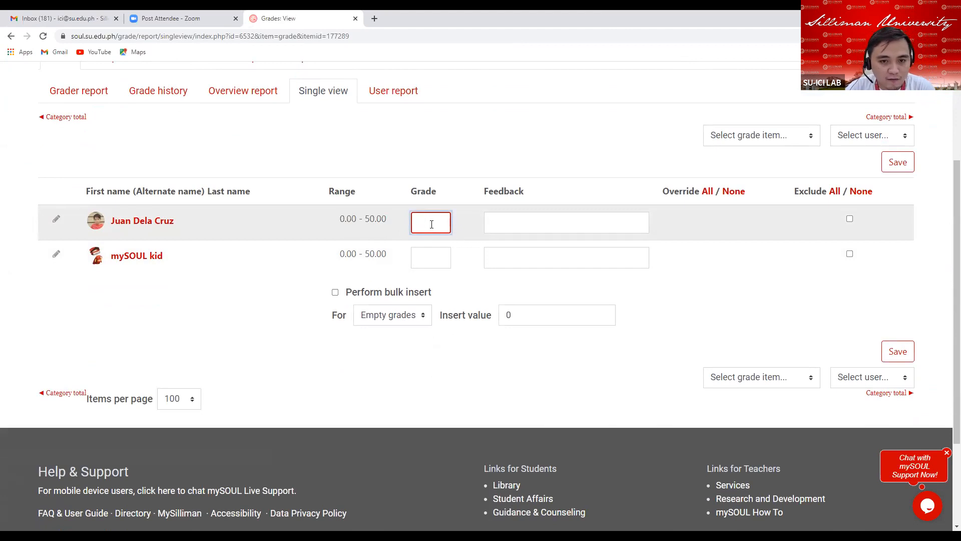
pyautogui.write('50')
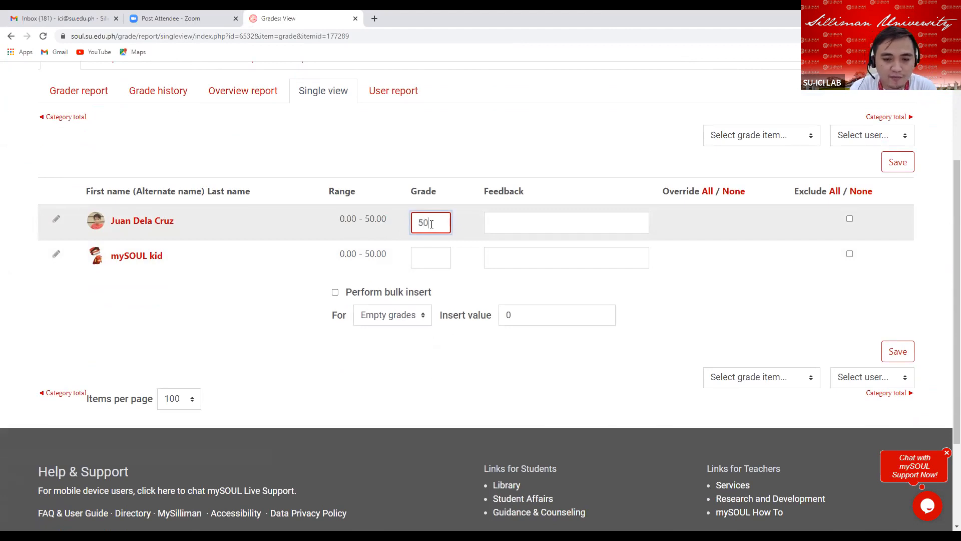
pyautogui.click(429, 254)
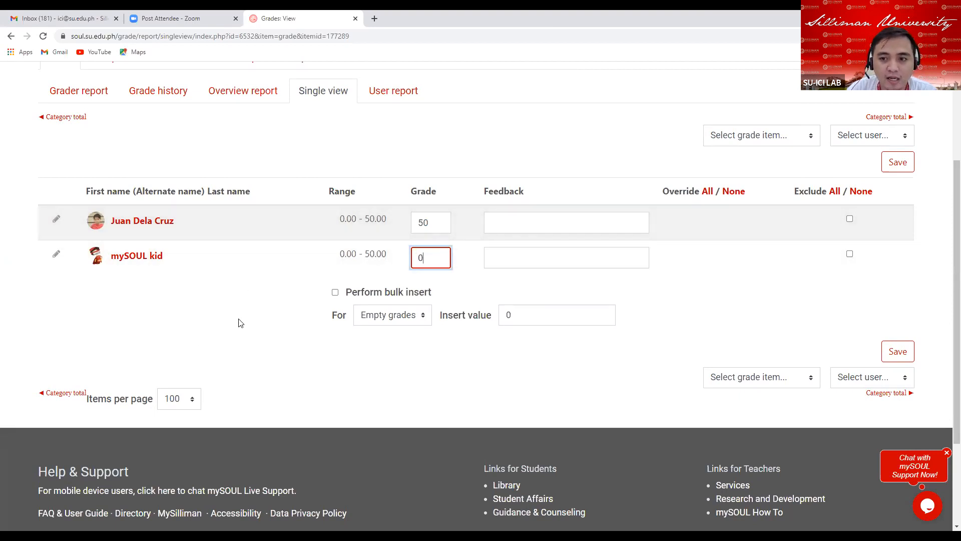
pyautogui.scroll(-1, 361, 277)
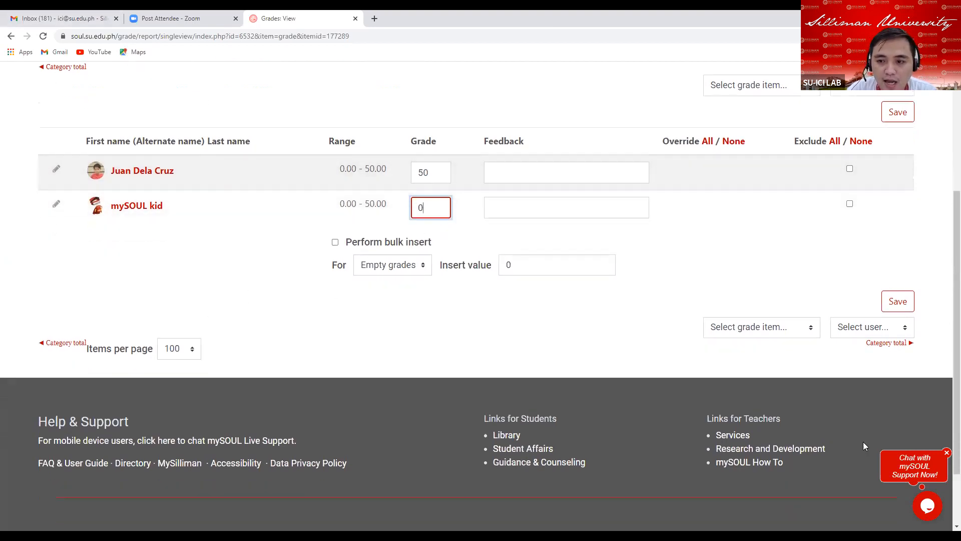
pyautogui.click(431, 174)
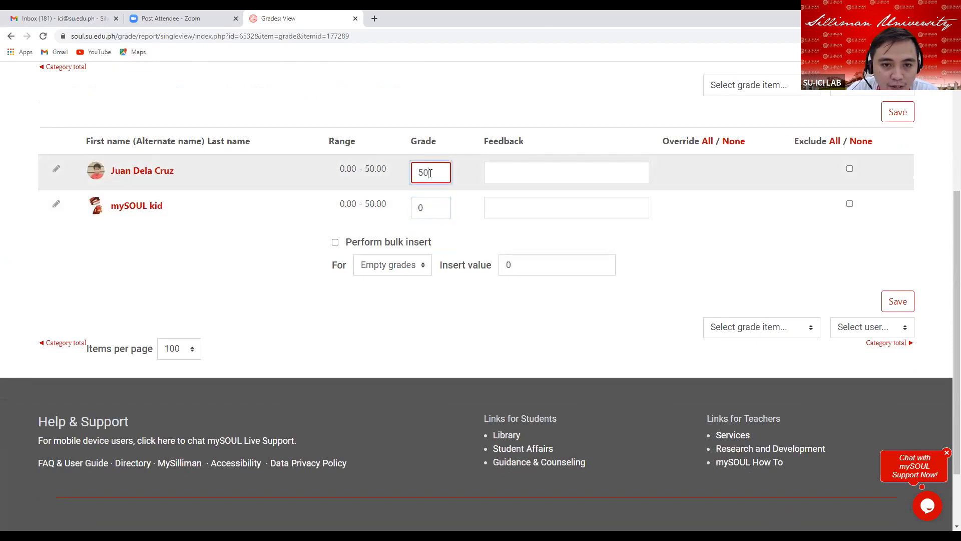
pyautogui.click(505, 174)
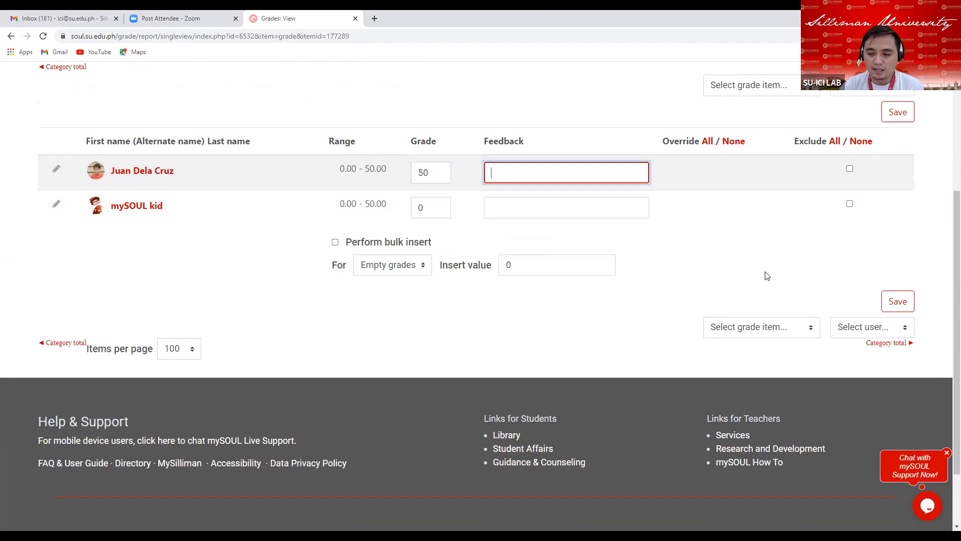
pyautogui.click(891, 307)
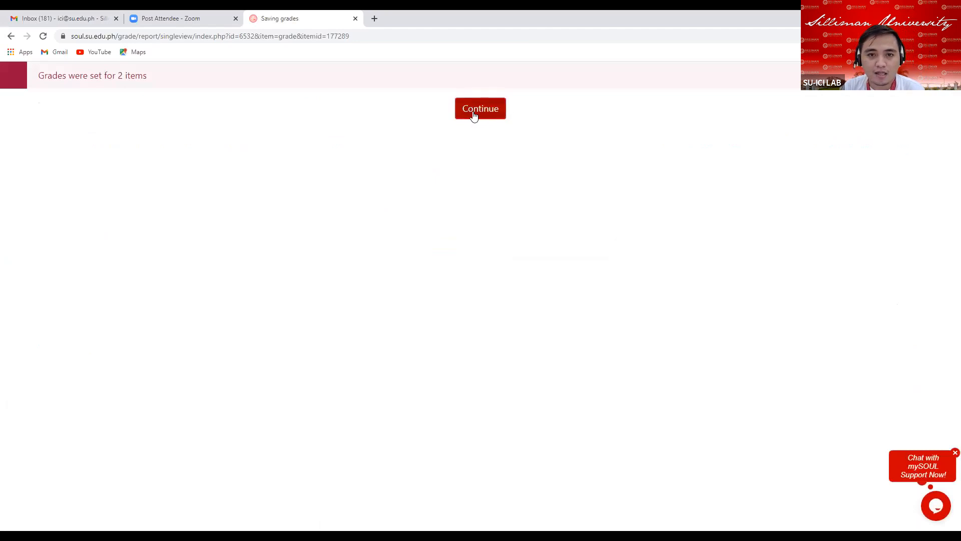
pyautogui.click(475, 116)
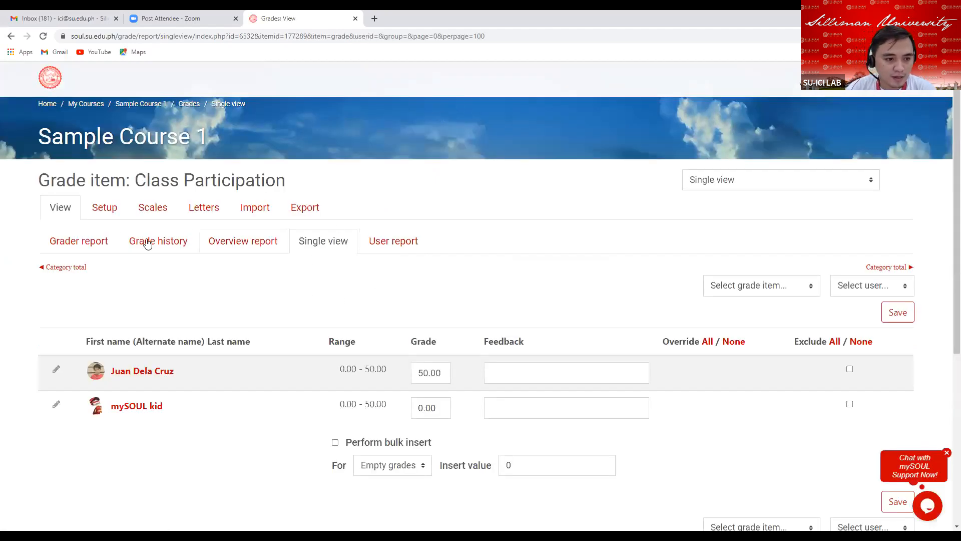
# Review the Class Participation and category total columns in the grader report.
pyautogui.click(79, 250)
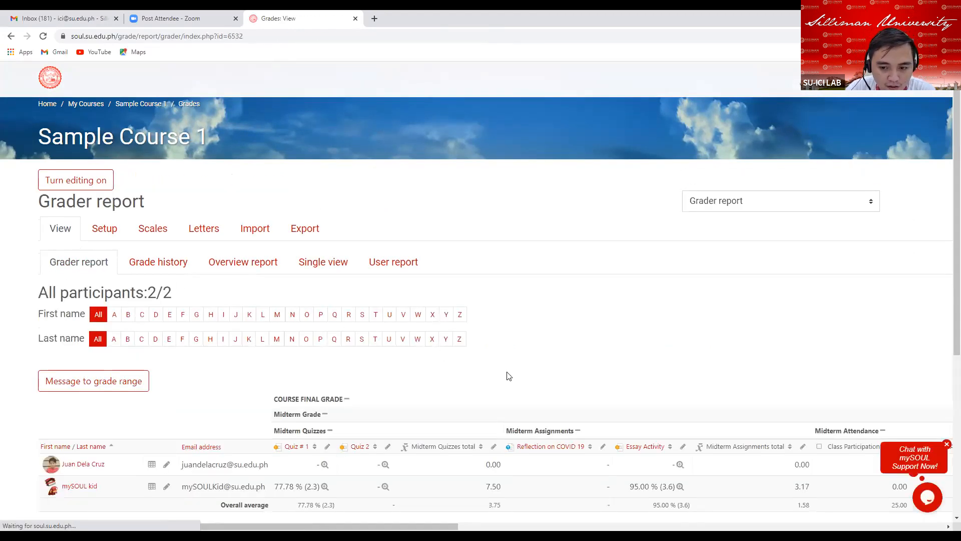
pyautogui.scroll(-3, 509, 373)
pyautogui.scroll(-1, 508, 324)
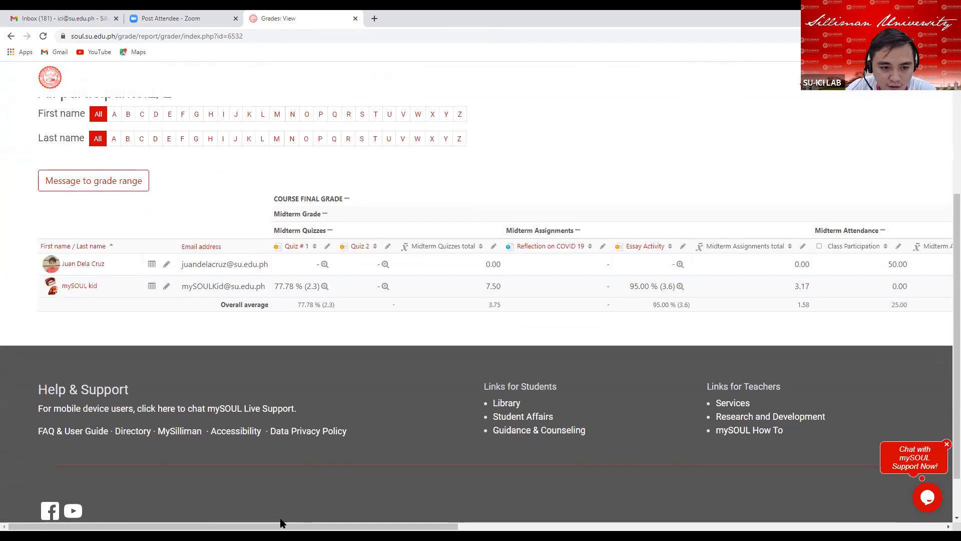
pyautogui.moveTo(381, 526); pyautogui.dragTo(578, 518)
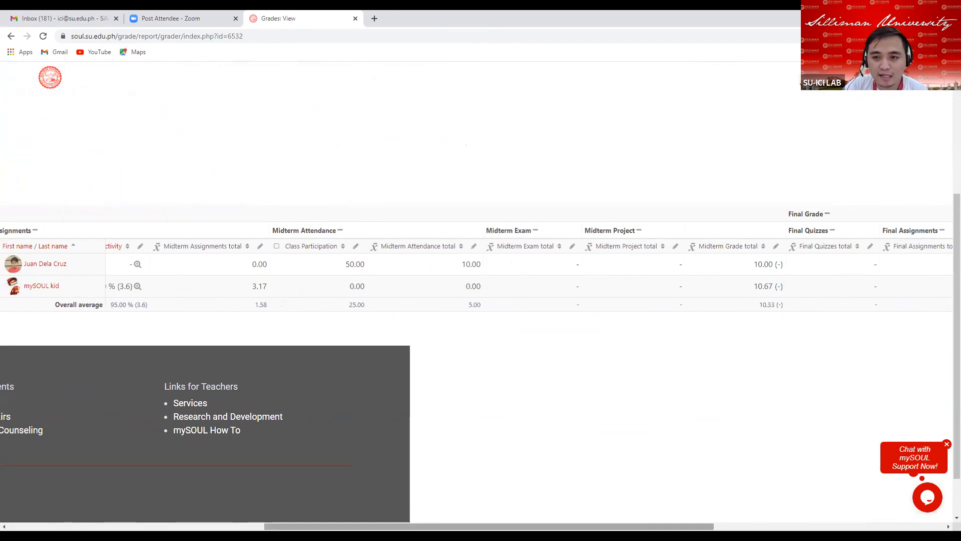
pyautogui.moveTo(489, 527); pyautogui.dragTo(232, 527)
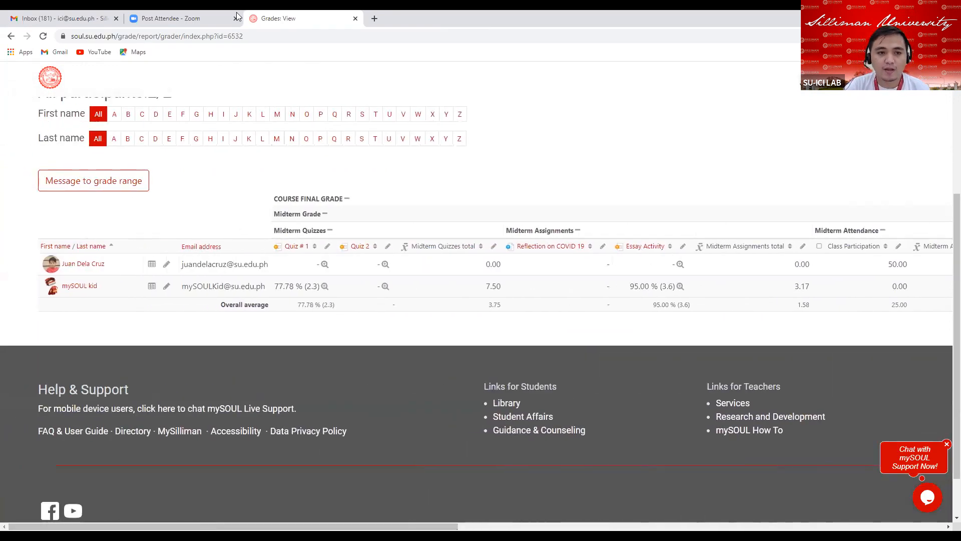
pyautogui.scroll(1, 255, 237)
pyautogui.scroll(2, 255, 236)
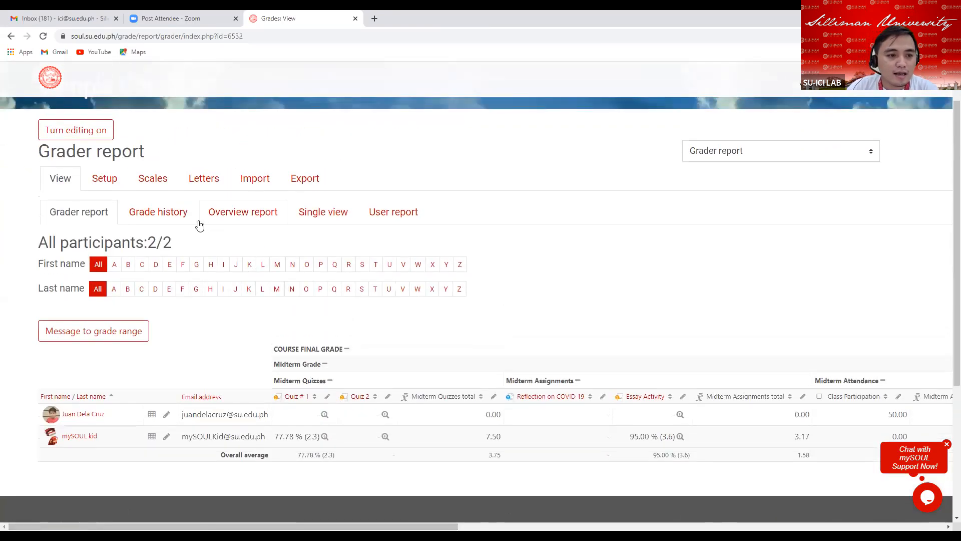
# Review the category weights and items in the gradebook setup tree down to the Final Grade category.
pyautogui.click(103, 181)
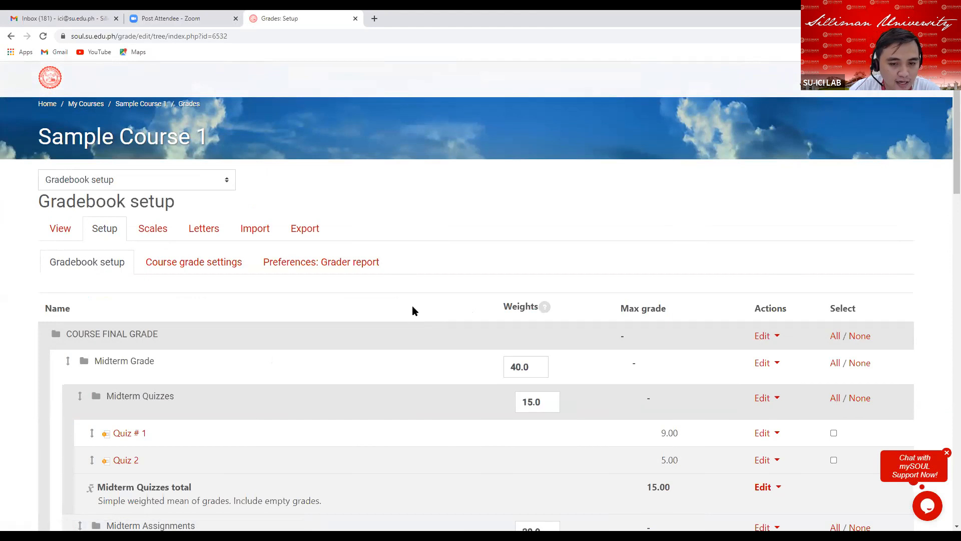
pyautogui.scroll(-5, 414, 309)
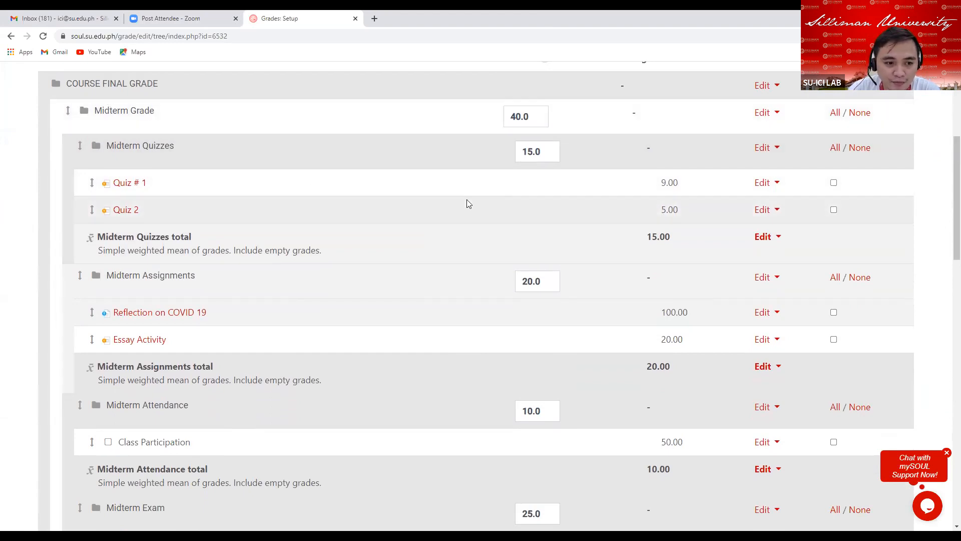
pyautogui.scroll(-5, 423, 237)
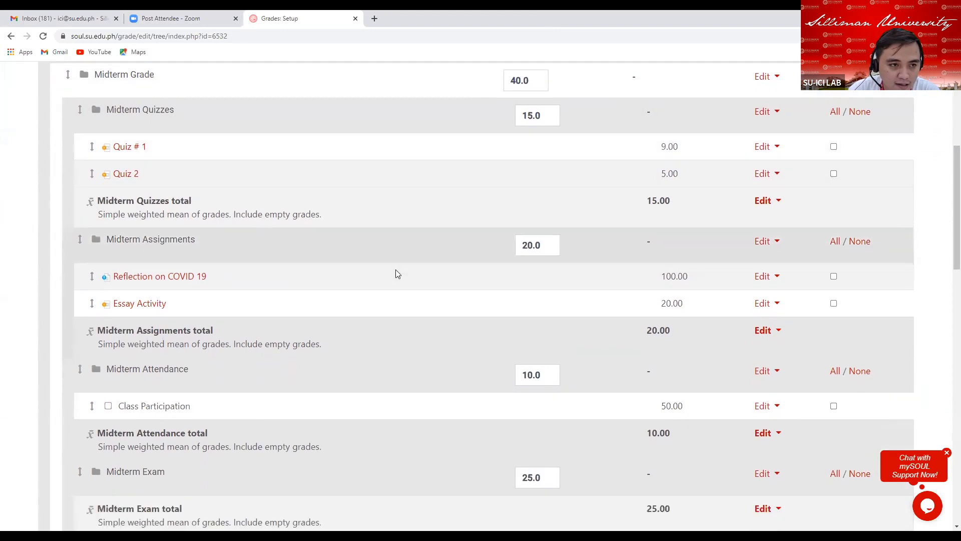
pyautogui.scroll(4, 424, 193)
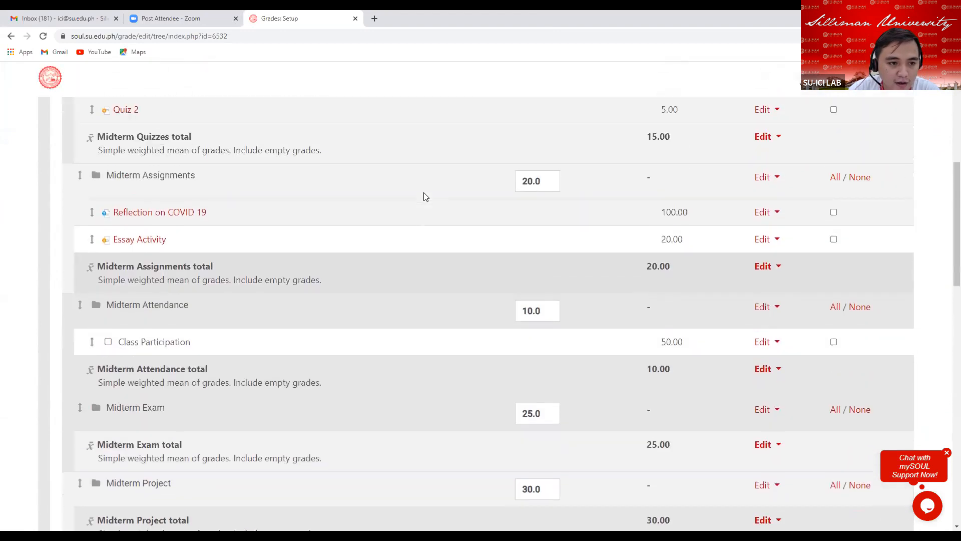
pyautogui.scroll(4, 425, 200)
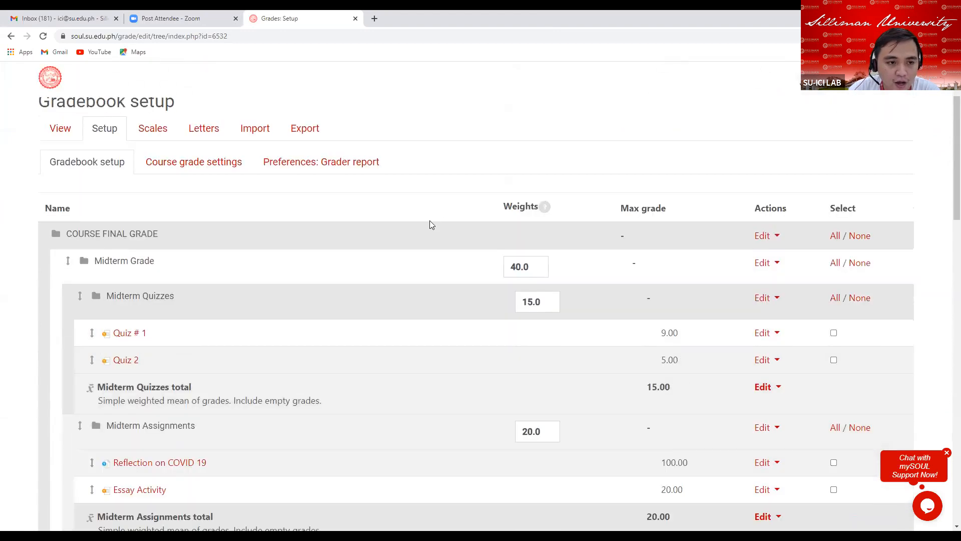
pyautogui.scroll(-4, 391, 265)
pyautogui.scroll(-11, 393, 268)
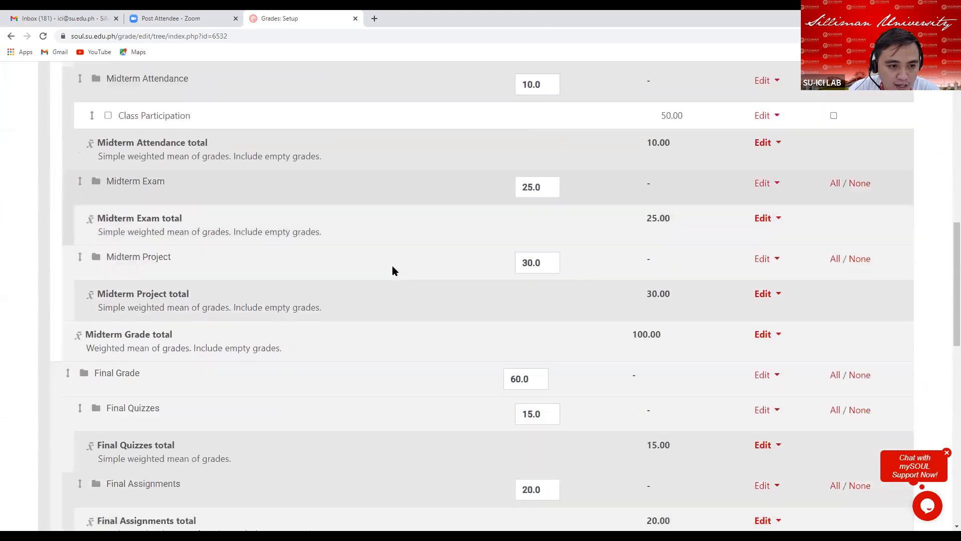
pyautogui.scroll(3, 380, 258)
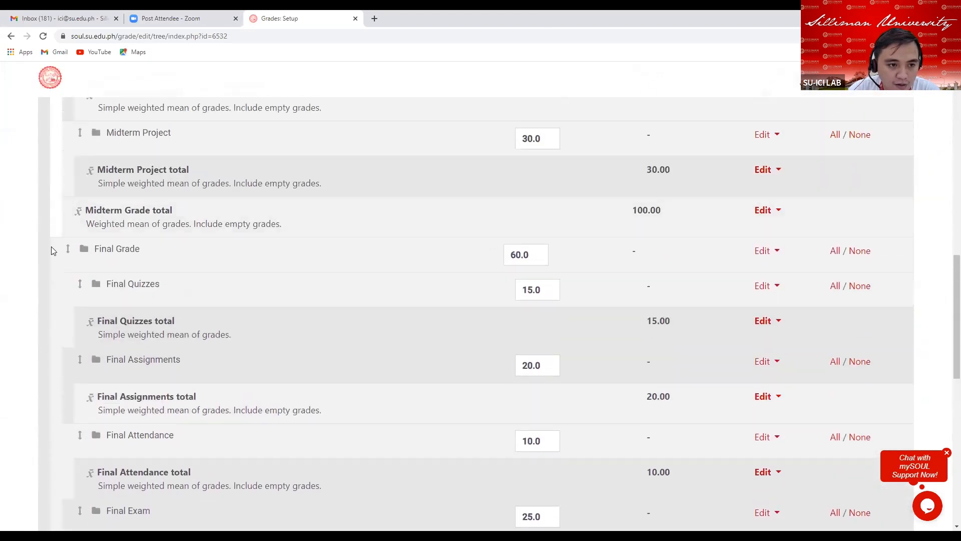
pyautogui.moveTo(95, 248); pyautogui.dragTo(163, 256)
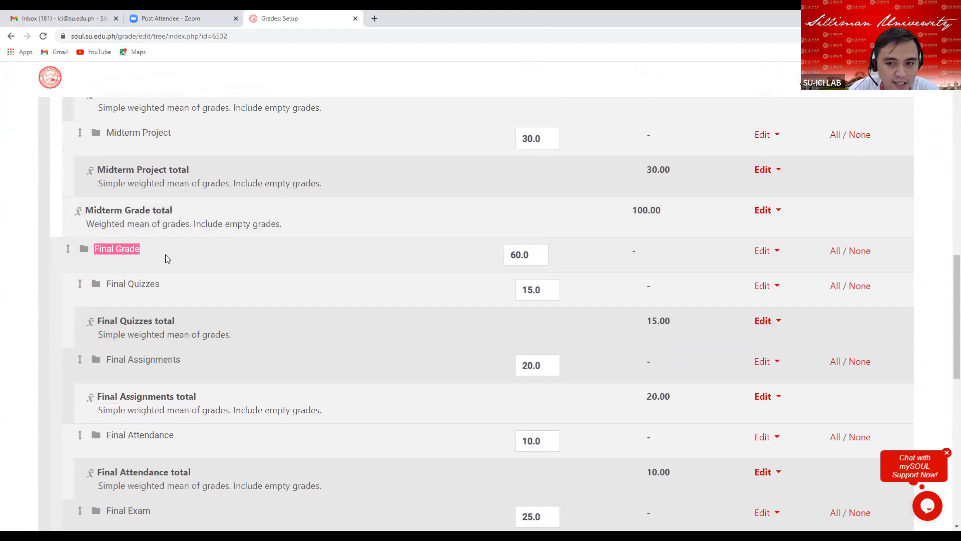
# Hide the Final Grade category in the gradebook setup.
pyautogui.click(774, 251)
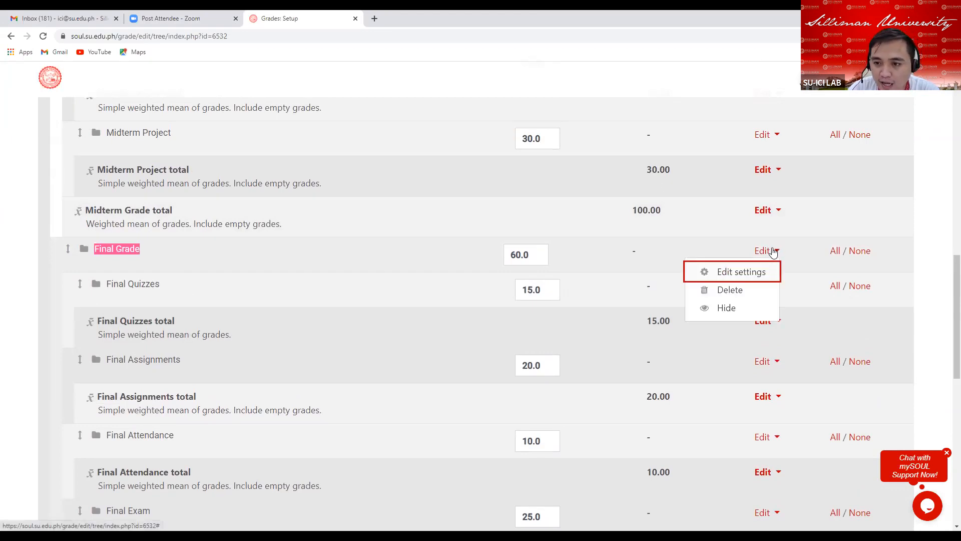
pyautogui.click(727, 308)
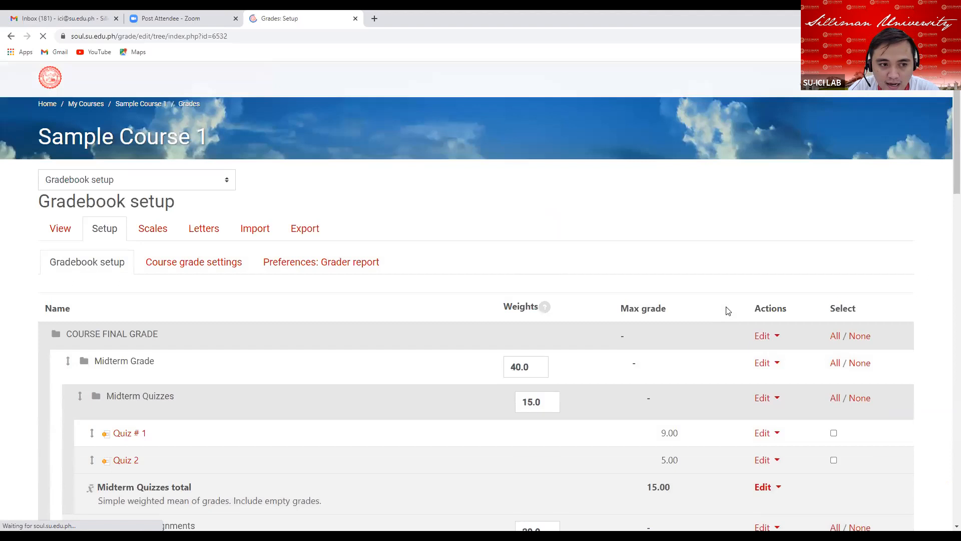
pyautogui.scroll(-5, 731, 401)
pyautogui.scroll(-8, 727, 390)
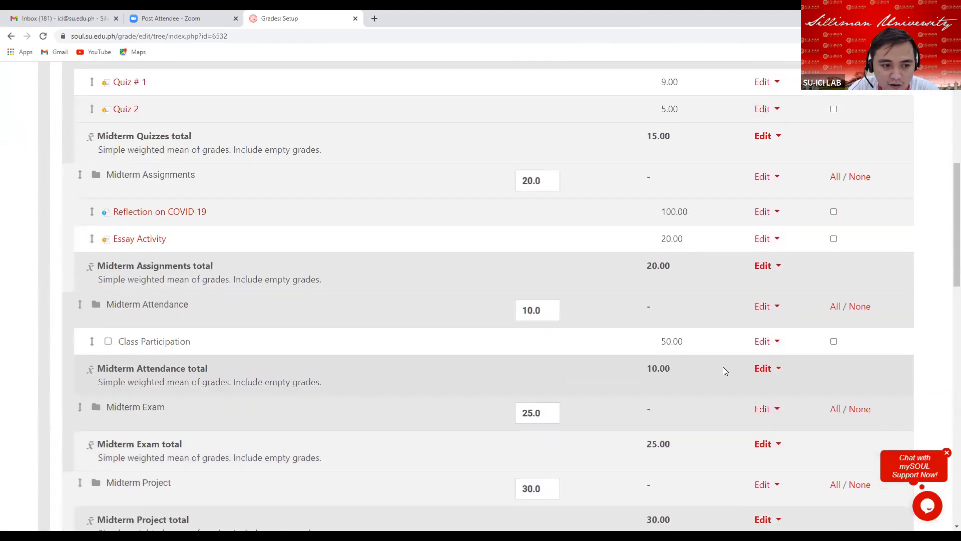
pyautogui.scroll(-1, 690, 302)
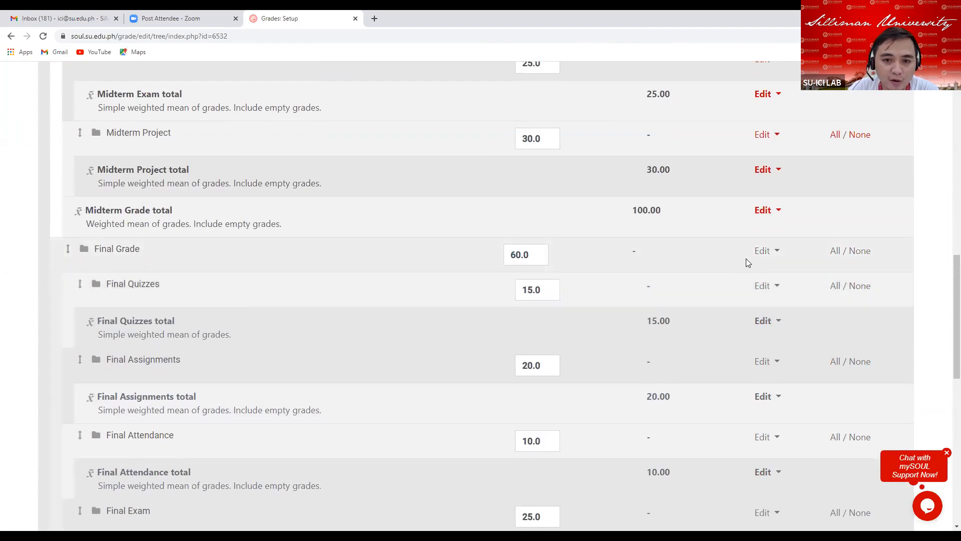
# Review the Midterm Grade and Final Grade categories and the Final Grade action options in the gradebook setup.
pyautogui.scroll(8, 762, 266)
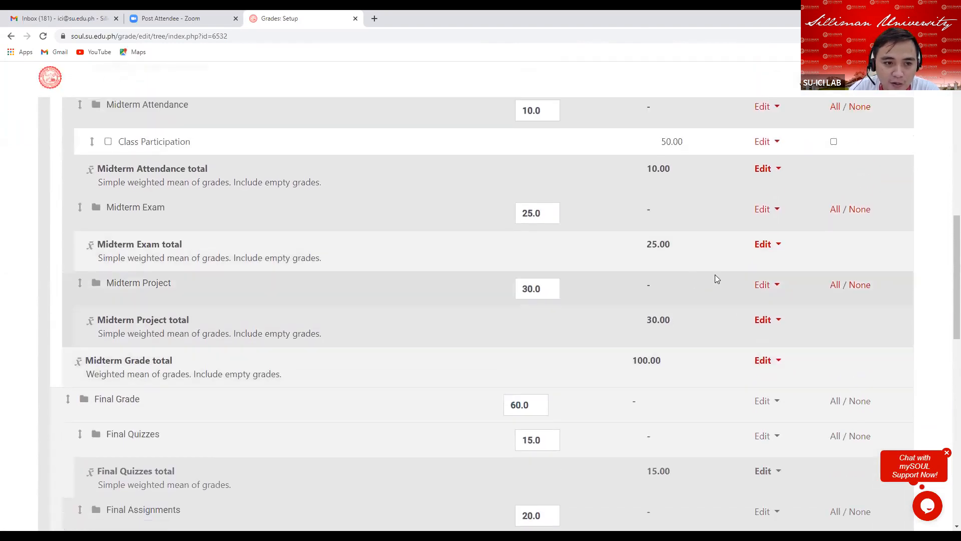
pyautogui.scroll(4, 679, 276)
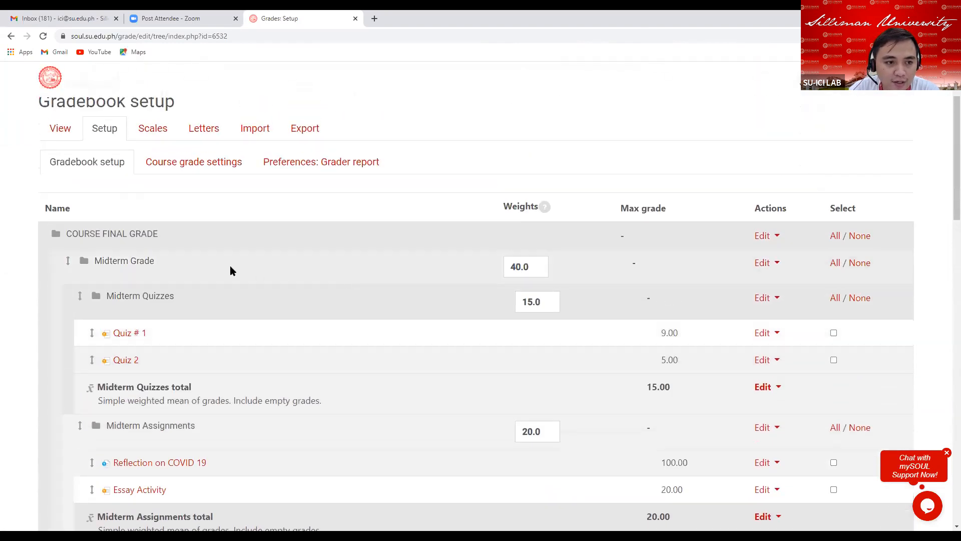
pyautogui.moveTo(97, 261); pyautogui.dragTo(171, 268)
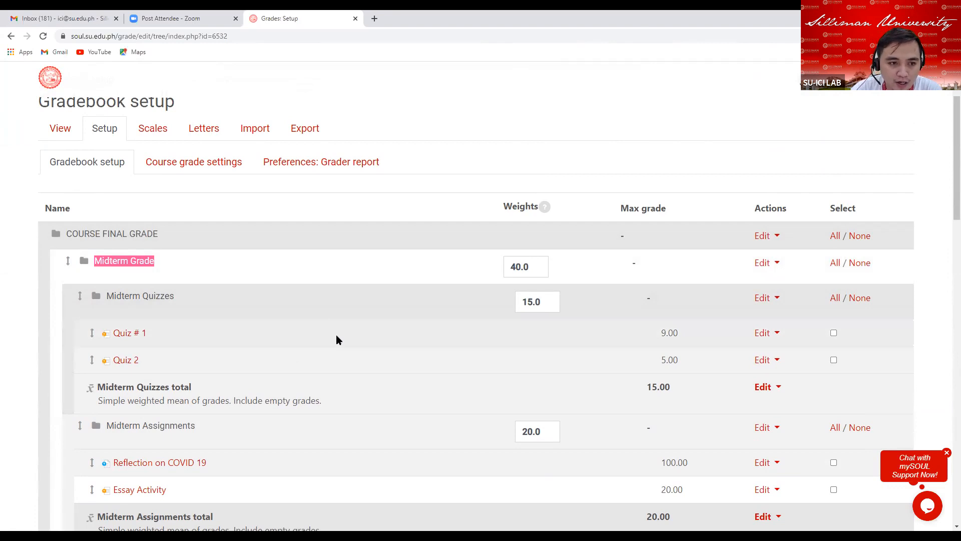
pyautogui.scroll(-1, 400, 330)
pyautogui.scroll(-10, 435, 320)
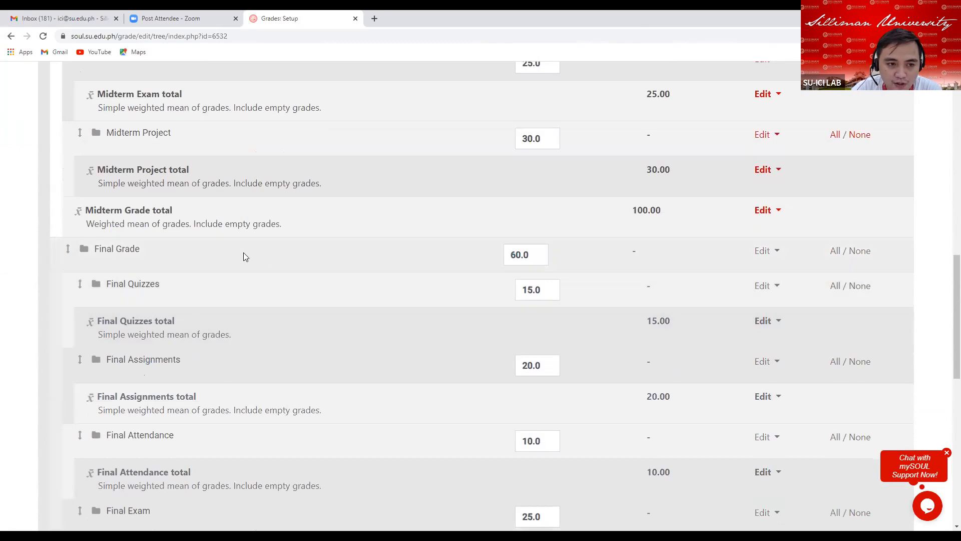
pyautogui.click(777, 252)
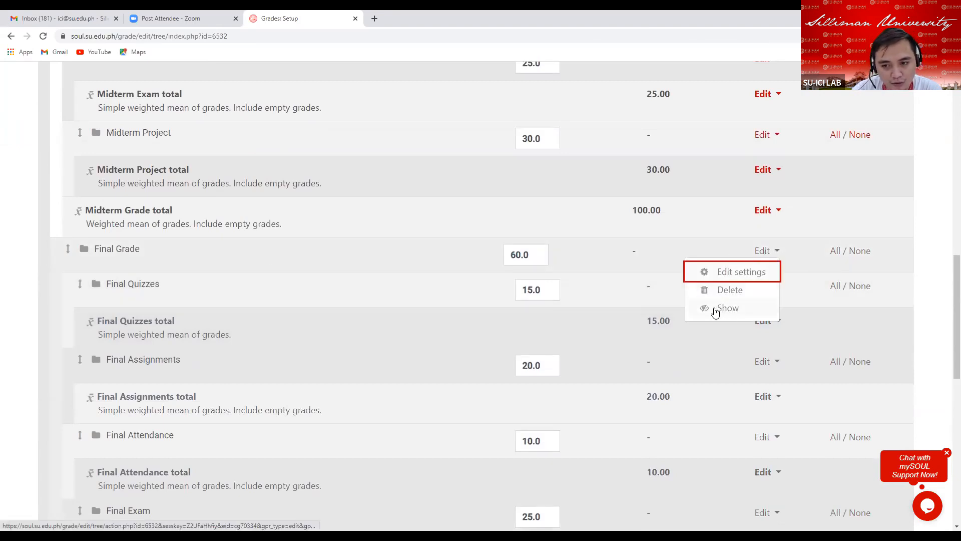
pyautogui.scroll(15, 871, 251)
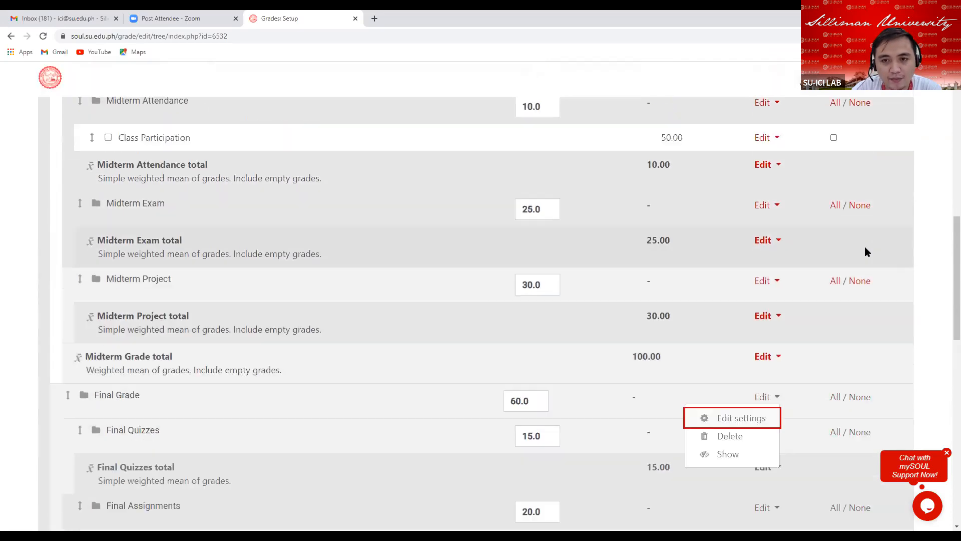
pyautogui.scroll(2, 862, 248)
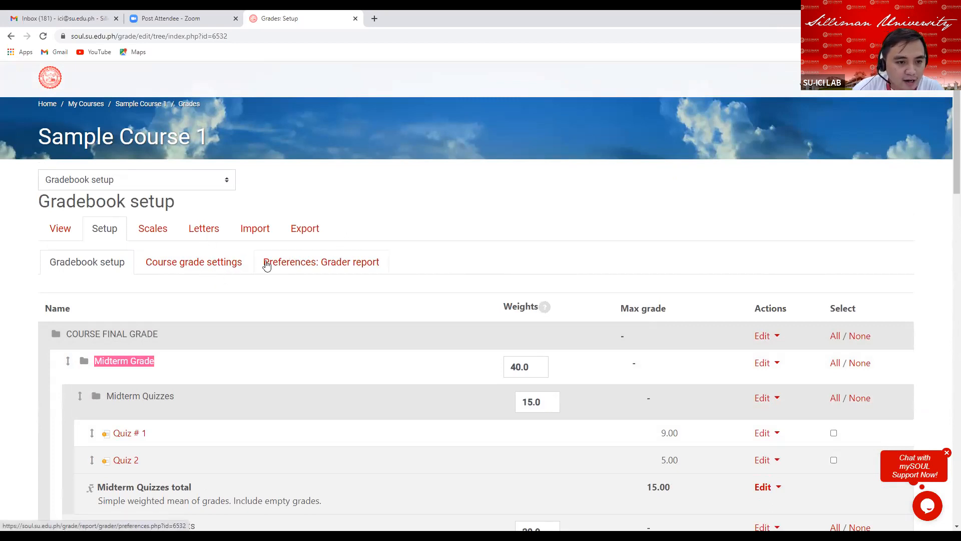
# Open the grade letters editor and examine the boundaries of grade letters 1 and 2.
pyautogui.click(205, 230)
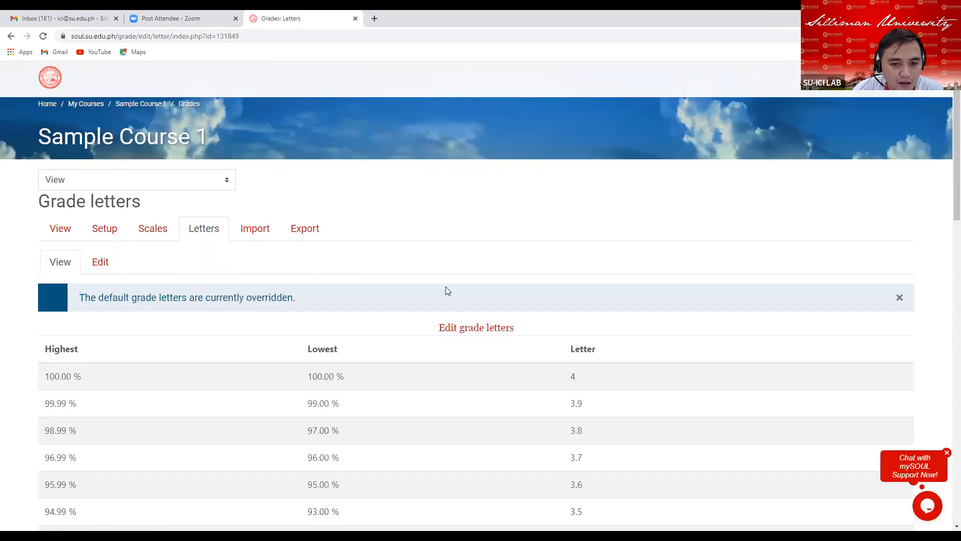
pyautogui.scroll(-2, 448, 290)
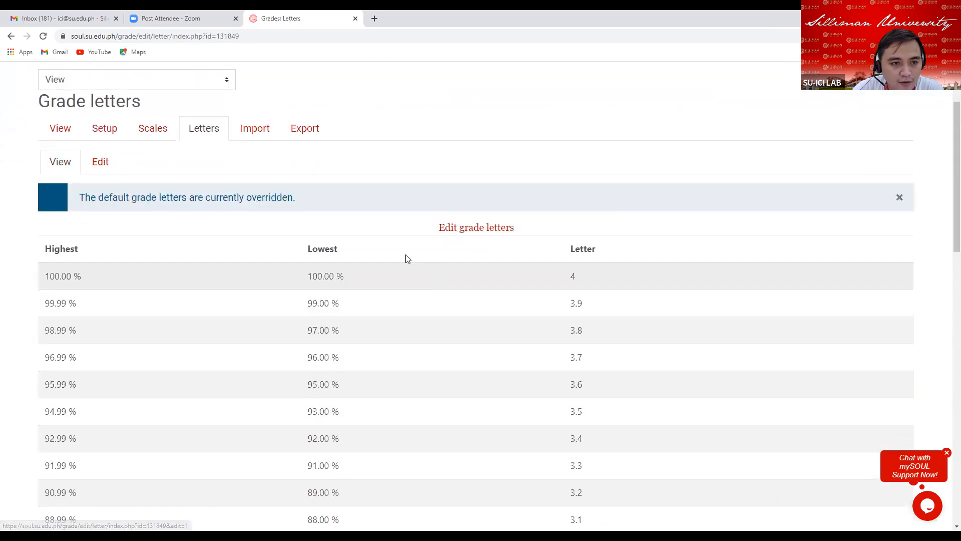
pyautogui.scroll(-1, 396, 241)
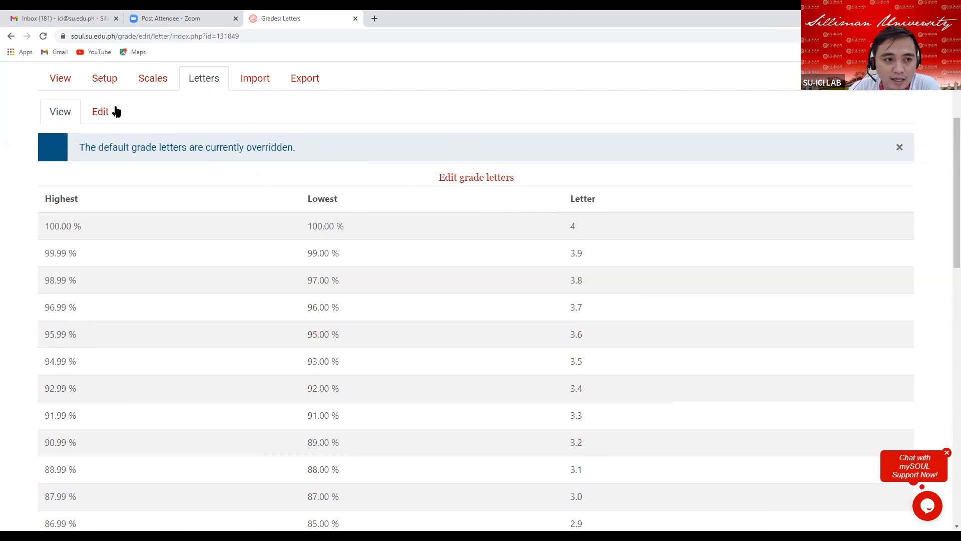
pyautogui.click(471, 180)
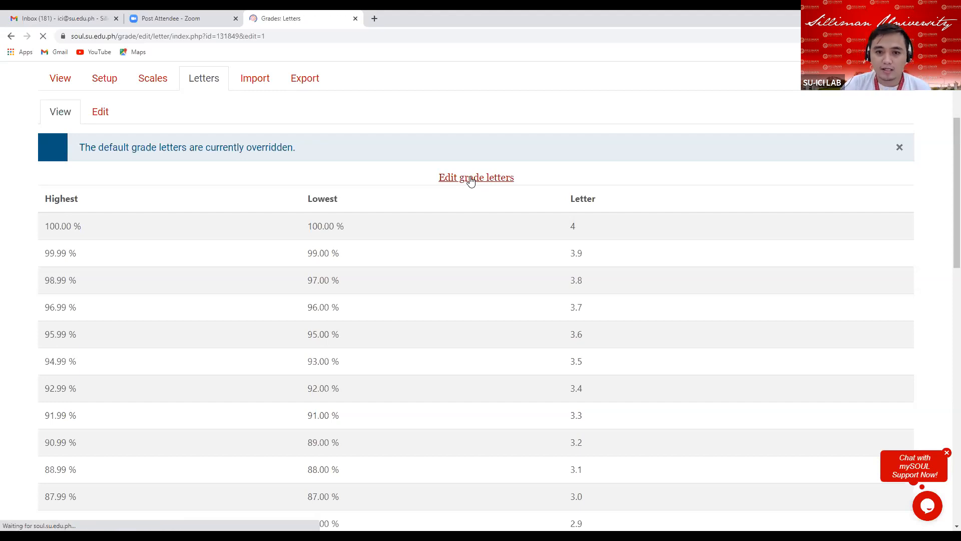
pyautogui.scroll(-4, 332, 294)
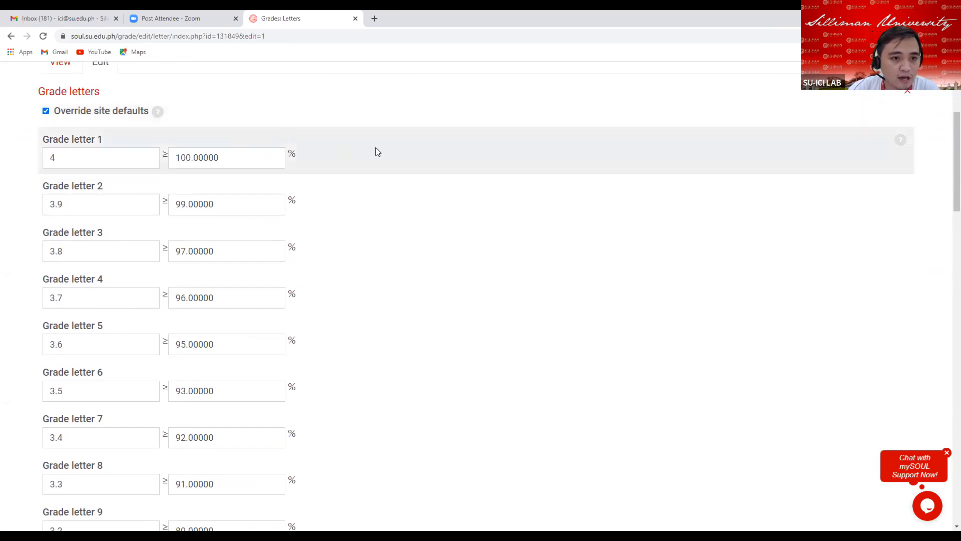
pyautogui.click(252, 162)
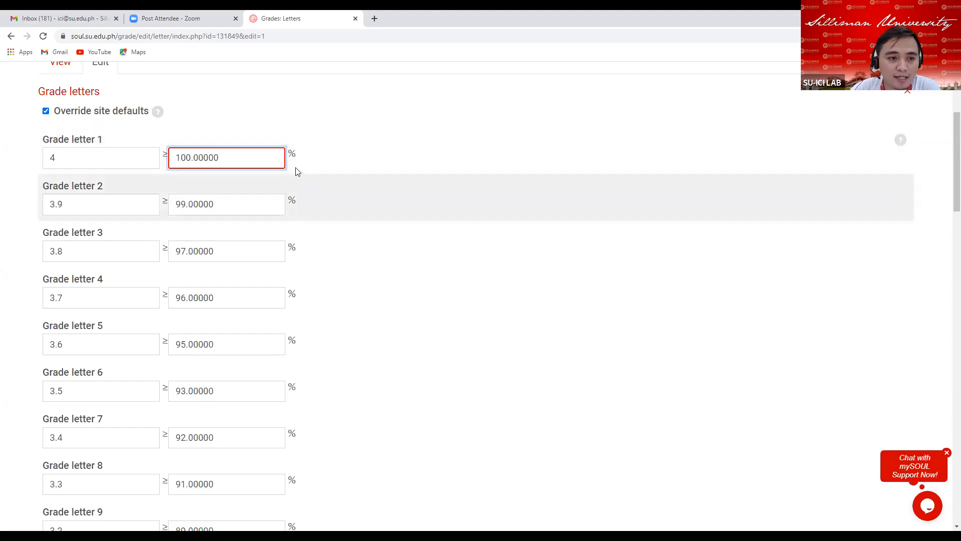
pyautogui.click(67, 159)
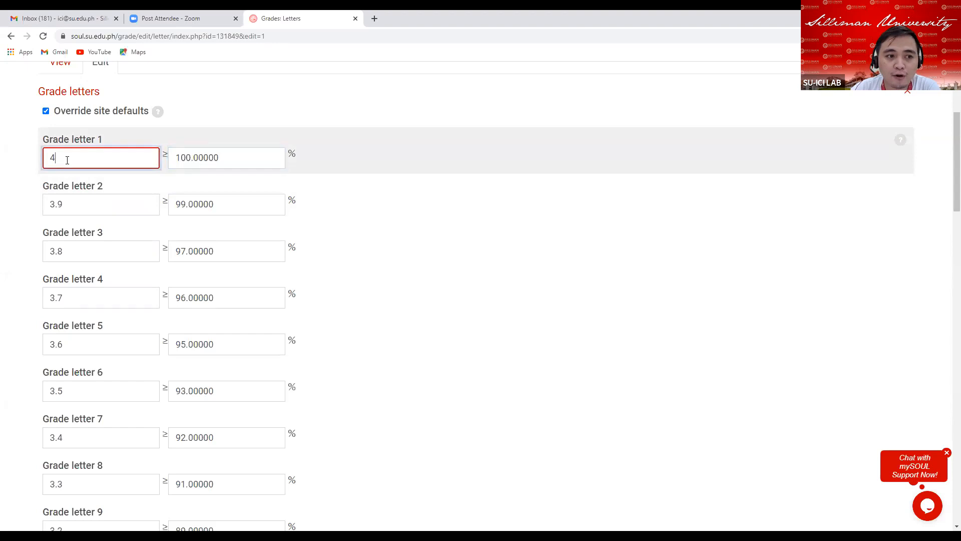
pyautogui.click(238, 160)
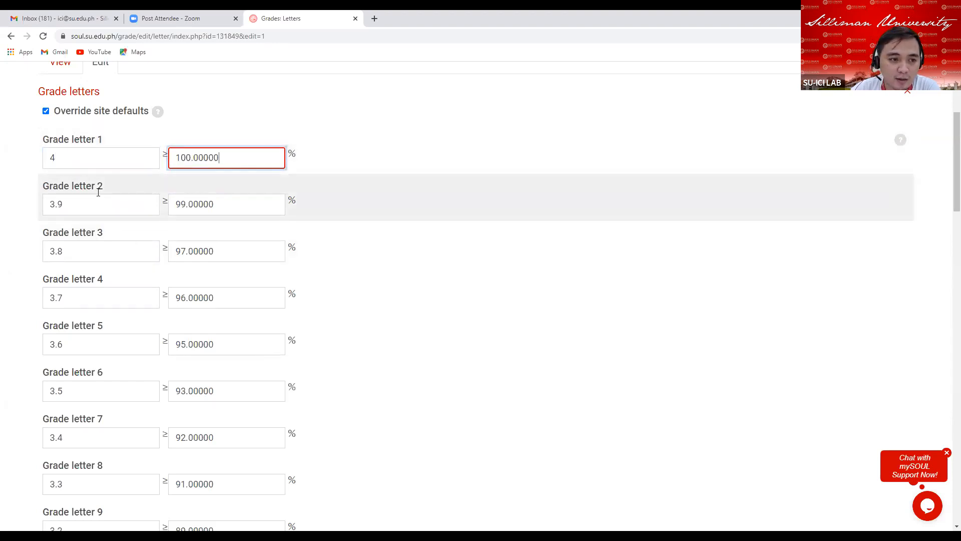
pyautogui.click(72, 204)
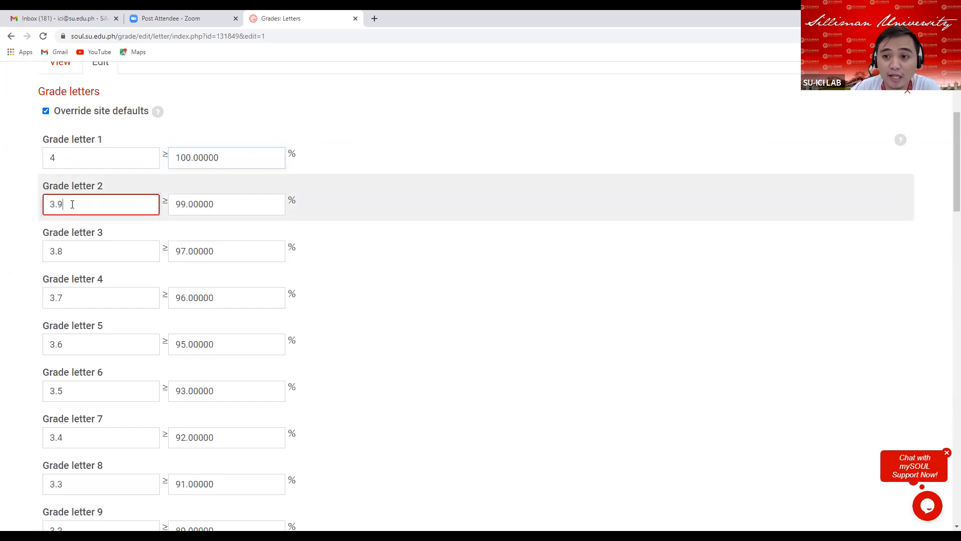
pyautogui.click(225, 205)
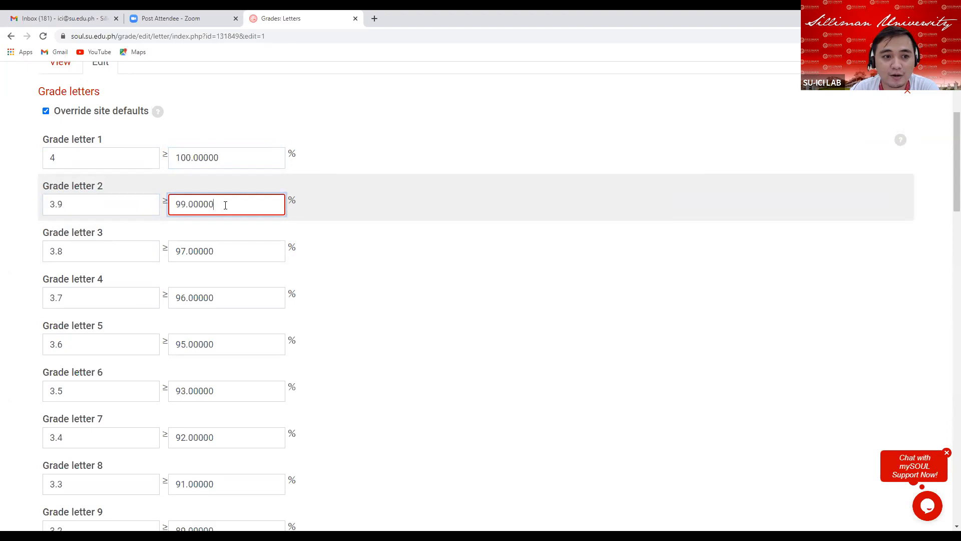
pyautogui.click(69, 207)
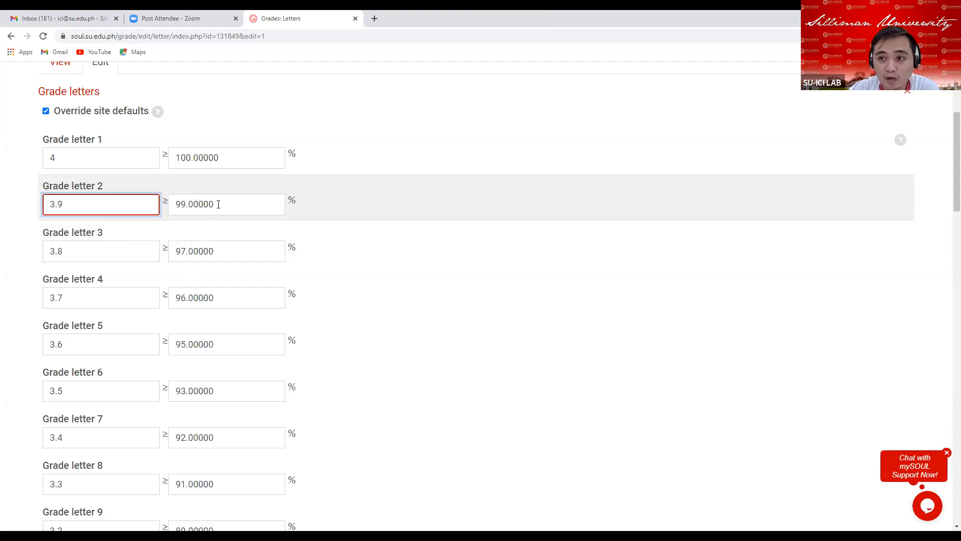
pyautogui.click(220, 204)
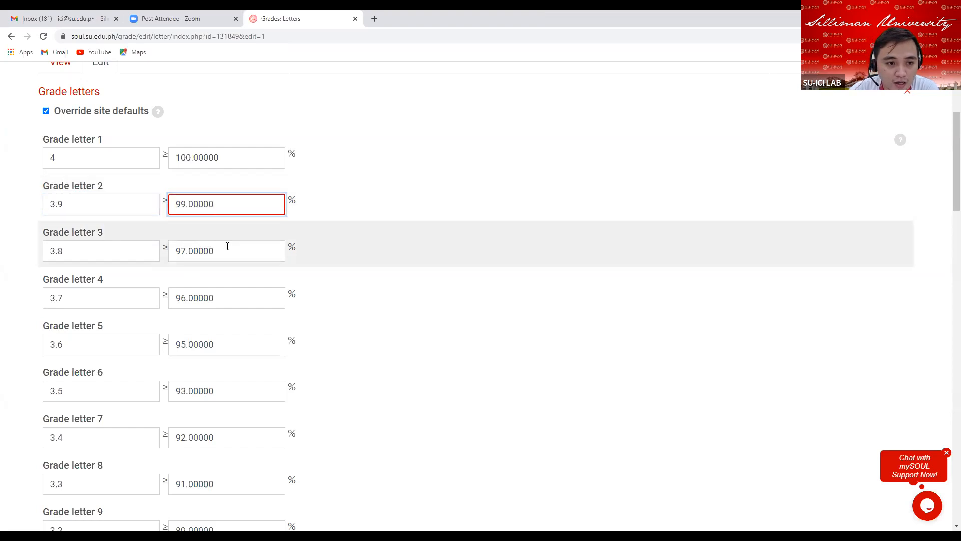
pyautogui.scroll(-1, 207, 223)
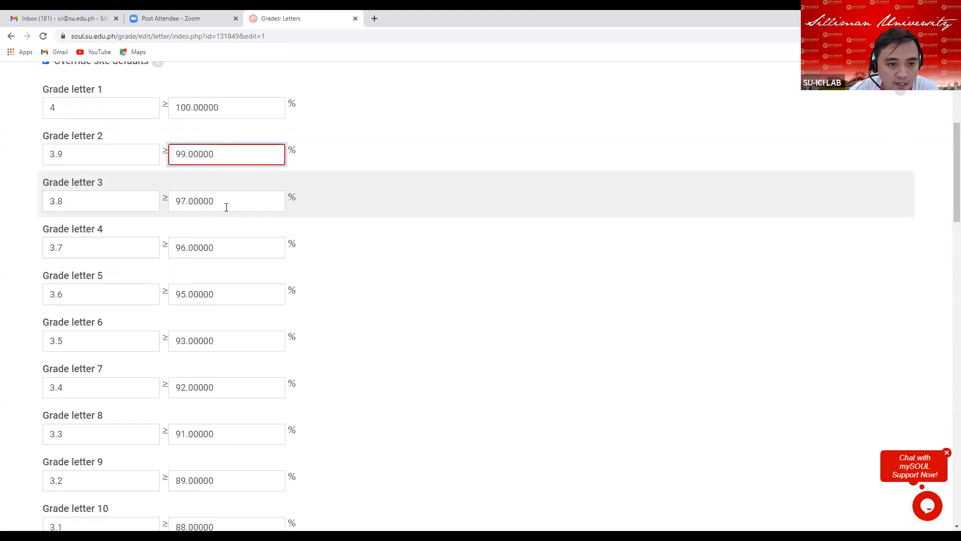
pyautogui.click(226, 202)
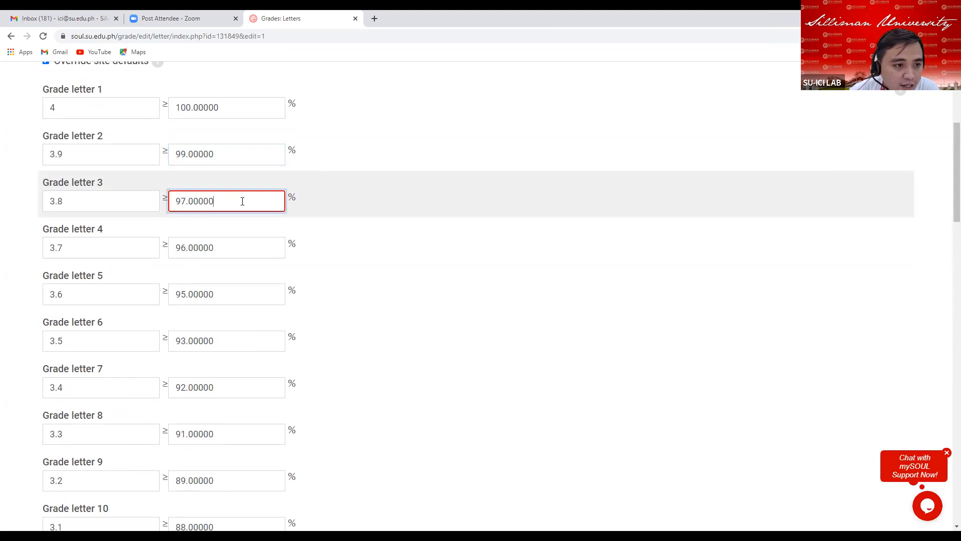
# Set grade letter 3 (3.8) minimum boundary to 98% and save the grade letter changes.
pyautogui.click(183, 200)
pyautogui.press('BackSpace')
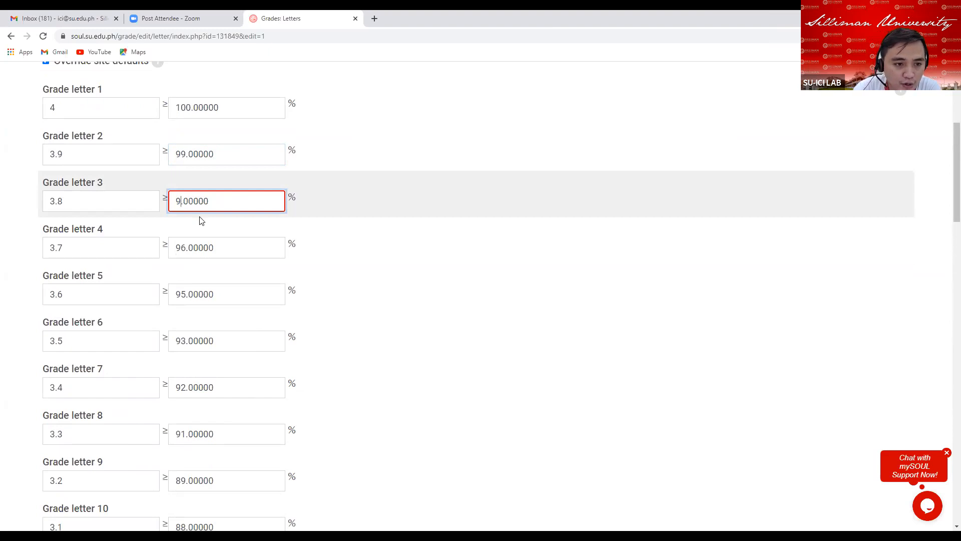
pyautogui.write('8')
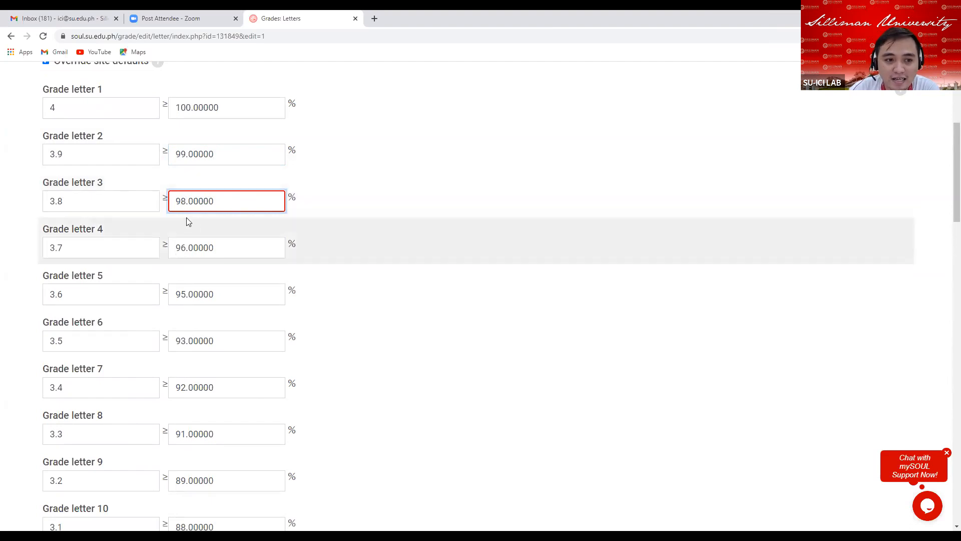
pyautogui.click(236, 203)
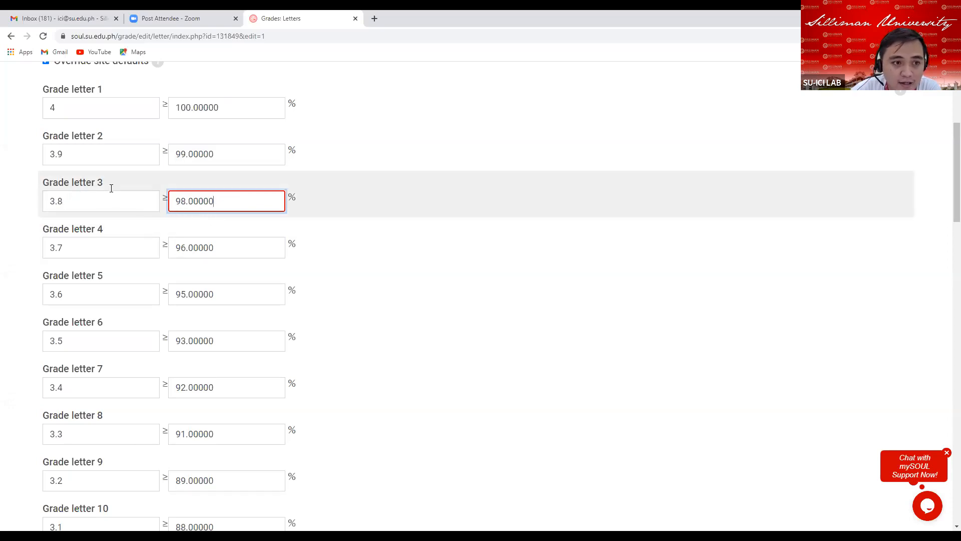
pyautogui.click(72, 201)
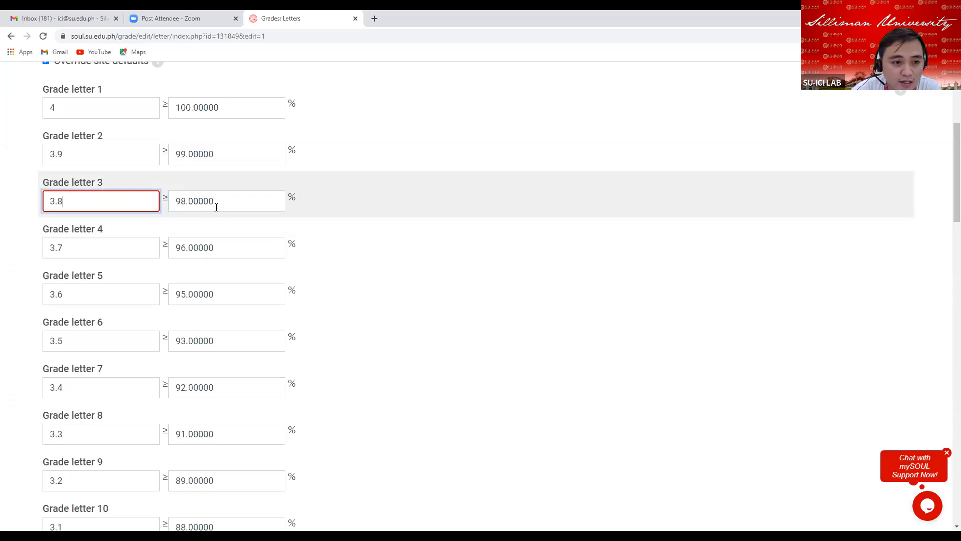
pyautogui.scroll(-11, 233, 216)
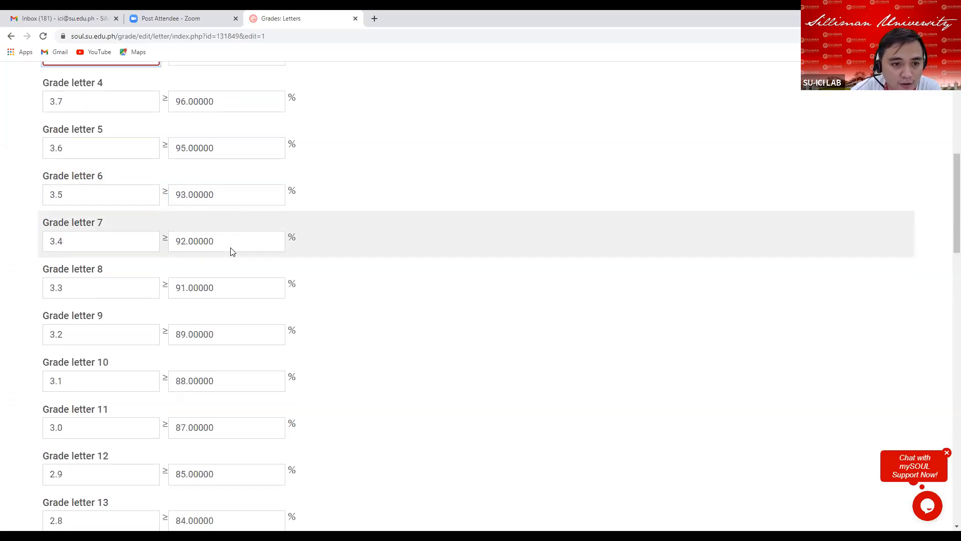
pyautogui.scroll(-17, 220, 282)
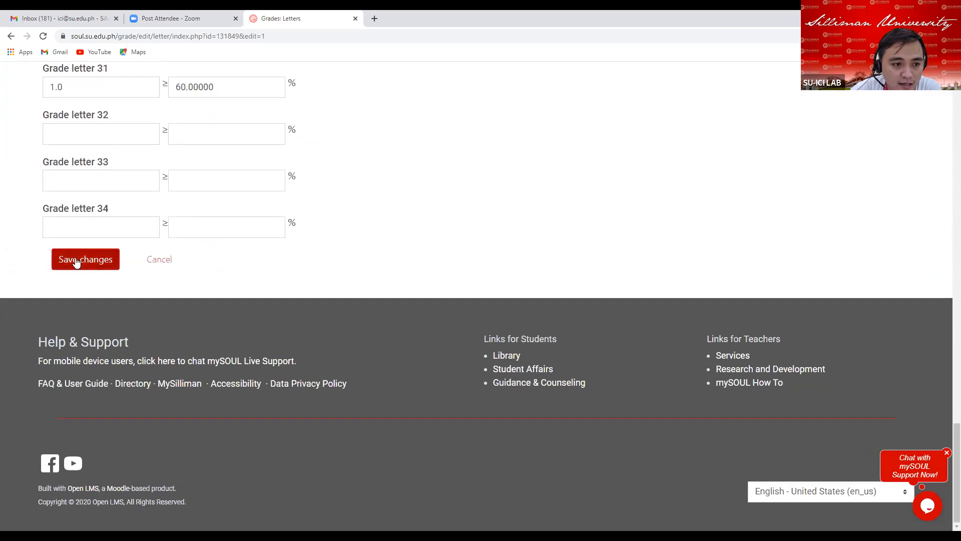
pyautogui.click(78, 260)
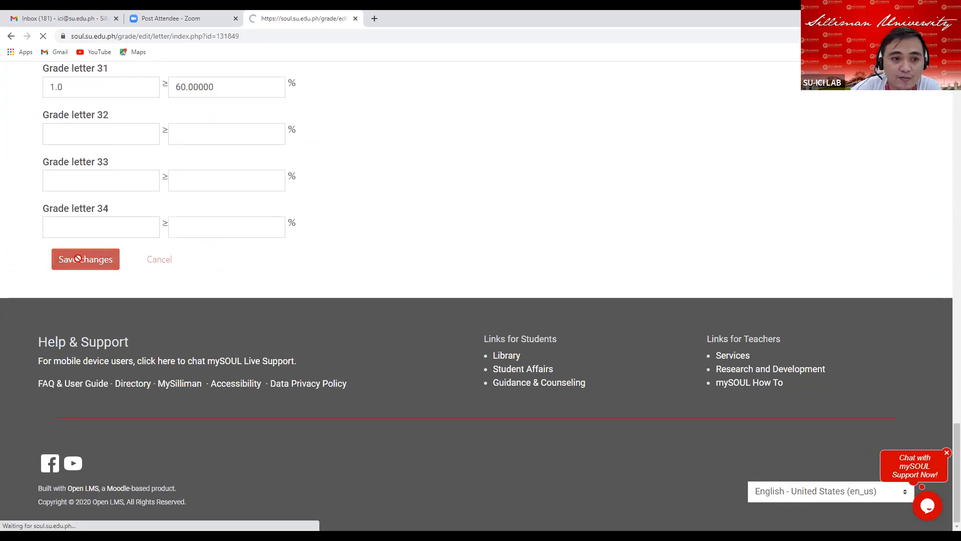
# Review the updated grade letters table, including the 3.8 letter's range.
pyautogui.scroll(-4, 450, 328)
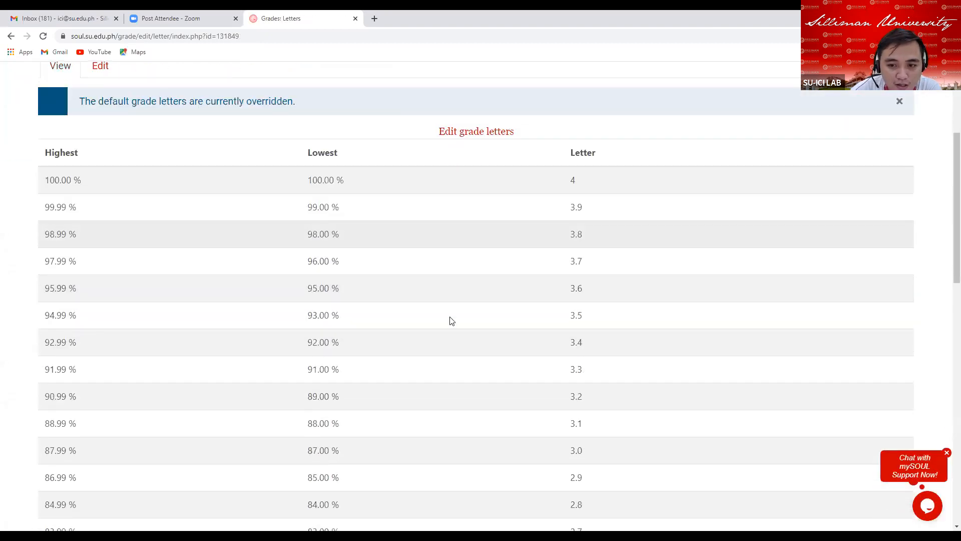
pyautogui.scroll(-1, 434, 257)
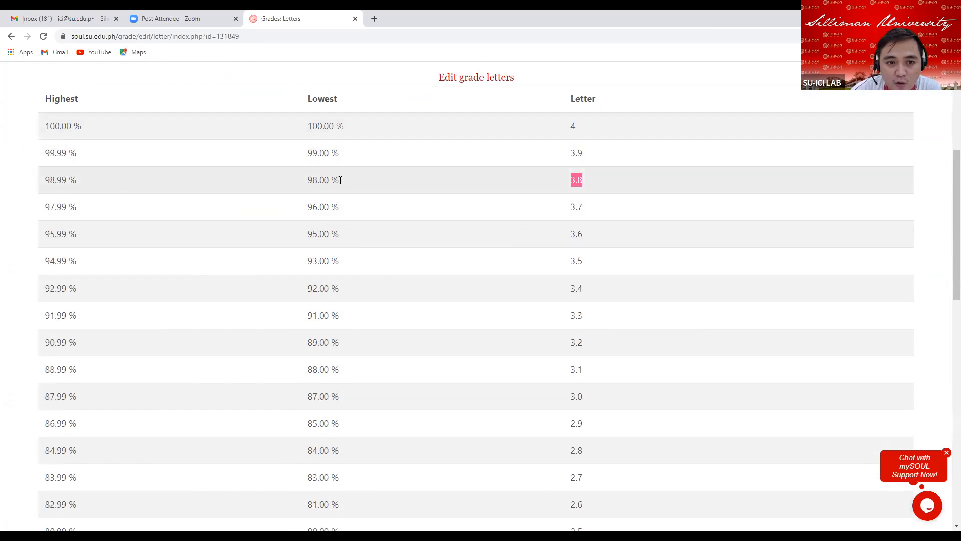
pyautogui.moveTo(340, 181); pyautogui.dragTo(321, 181)
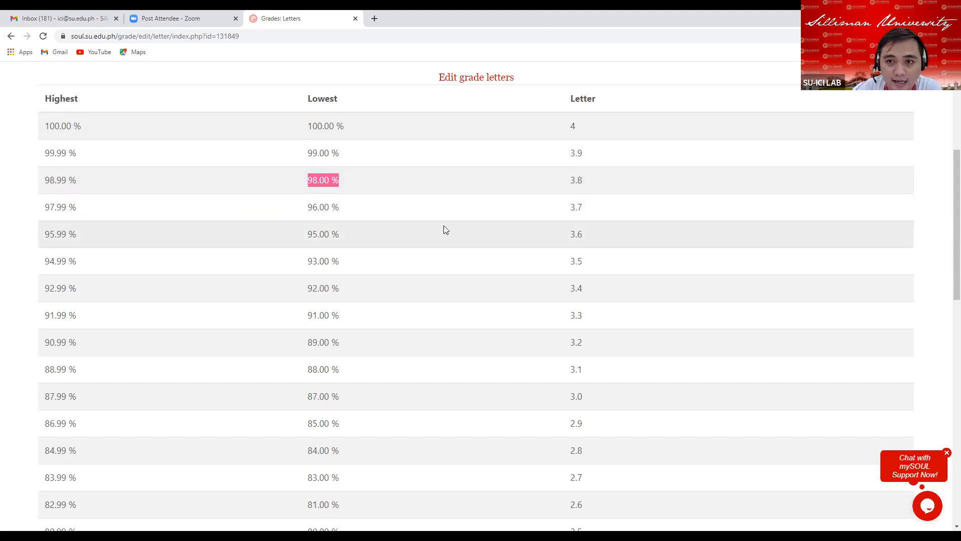
pyautogui.scroll(1, 443, 227)
pyautogui.scroll(1, 442, 231)
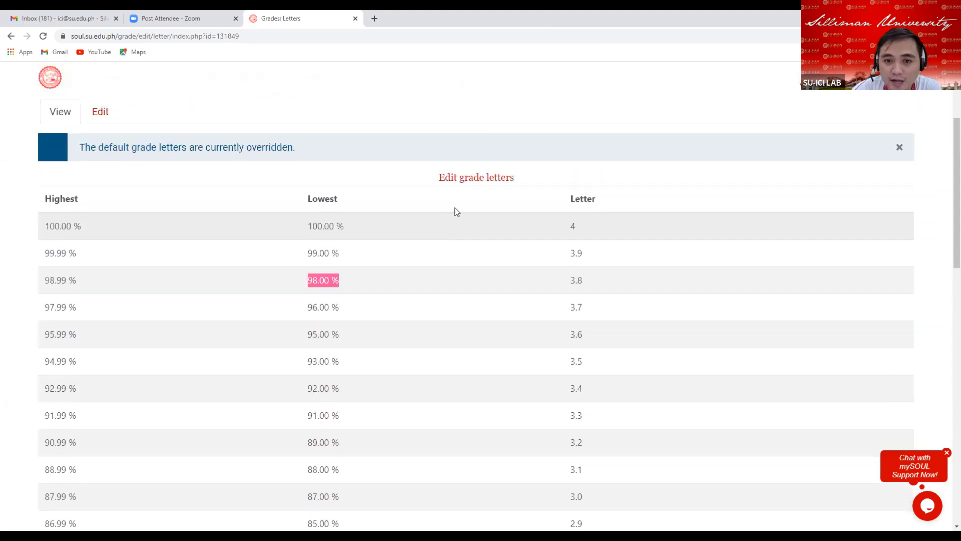
# Reopen the grade letters editor, review all boundaries, save the form, and review the grade letters table.
pyautogui.click(464, 179)
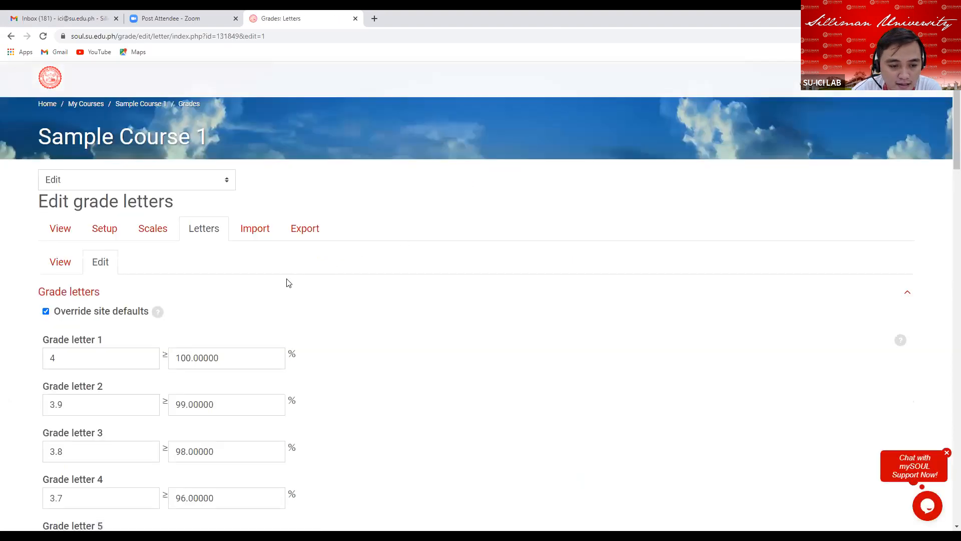
pyautogui.scroll(-4, 286, 281)
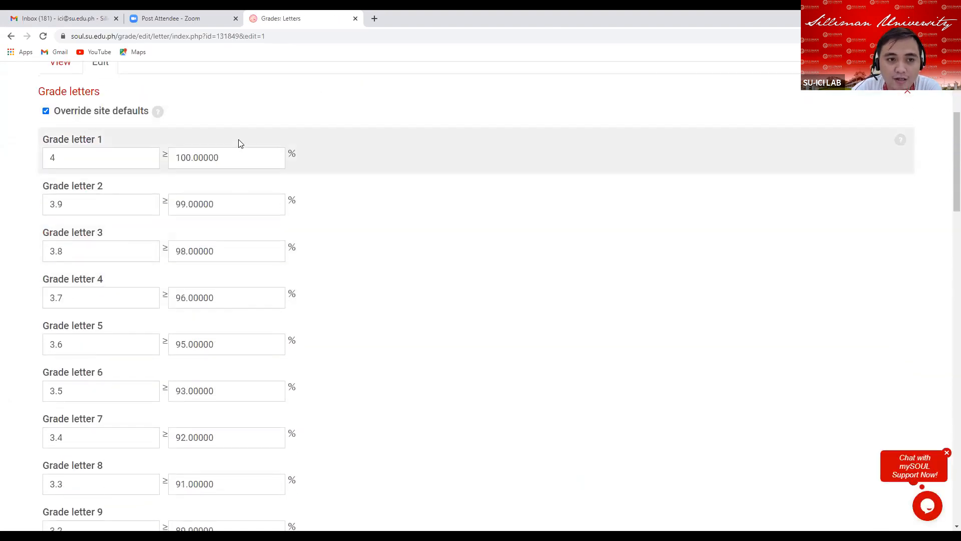
pyautogui.click(242, 160)
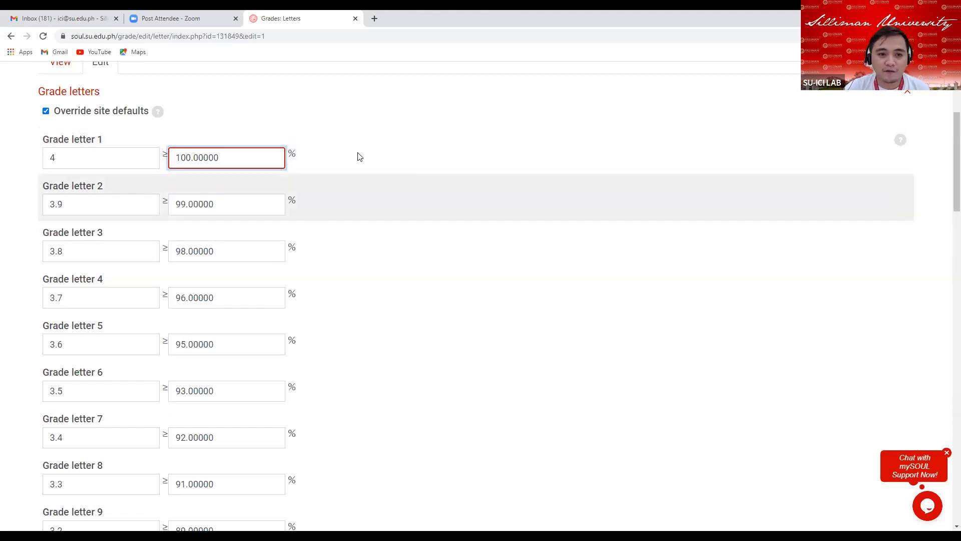
pyautogui.scroll(-5, 164, 315)
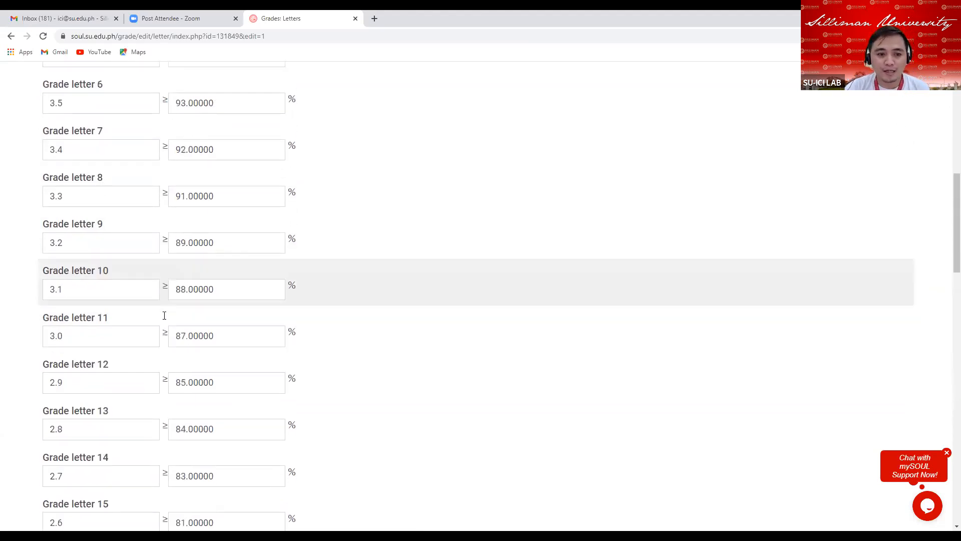
pyautogui.scroll(-20, 164, 315)
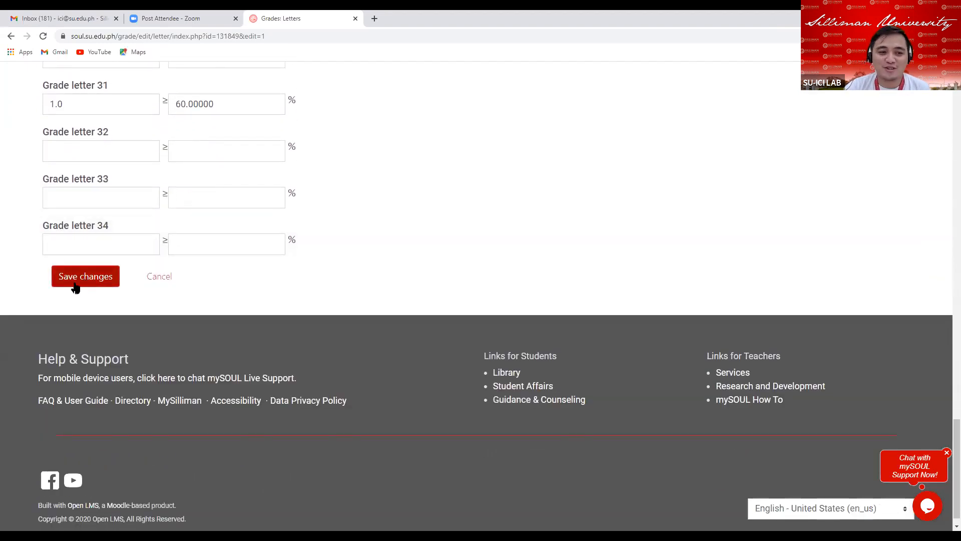
pyautogui.click(75, 278)
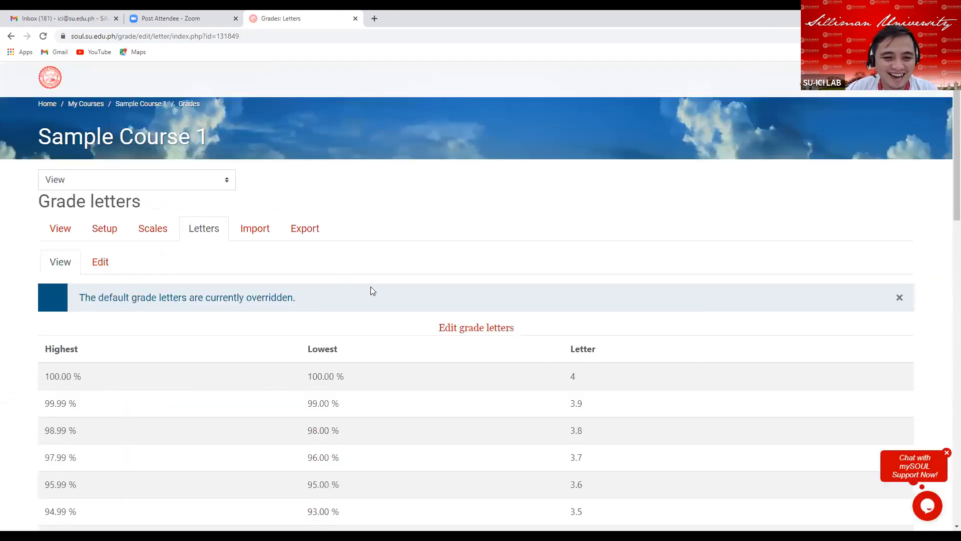
pyautogui.scroll(-2, 401, 285)
pyautogui.scroll(-2, 407, 253)
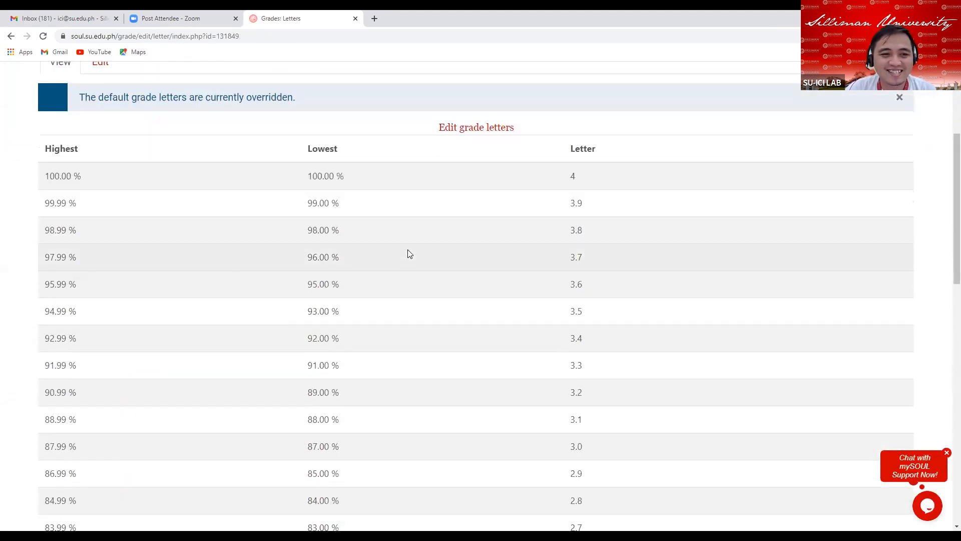
pyautogui.scroll(3, 407, 254)
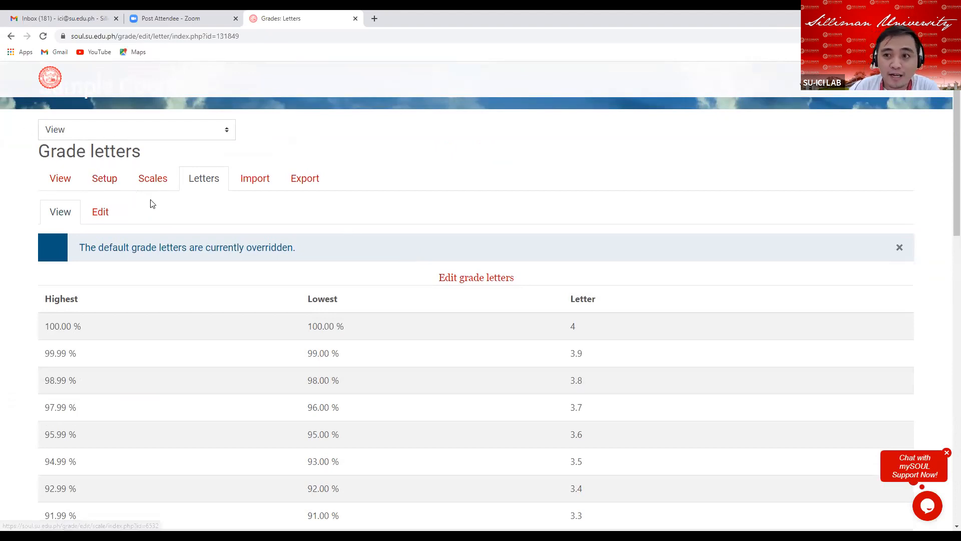
# Open the gradebook export page and choose the Excel spreadsheet format.
pyautogui.click(305, 181)
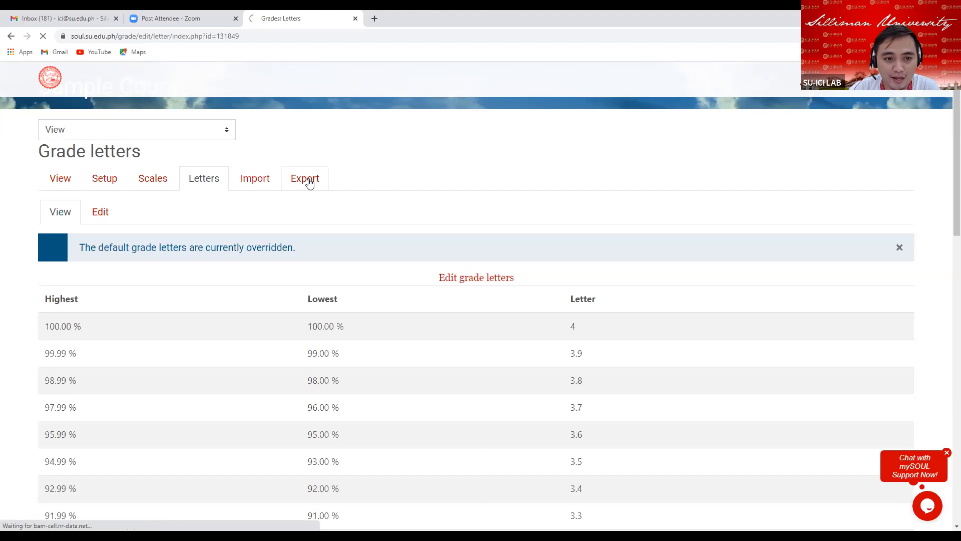
pyautogui.scroll(-2, 395, 180)
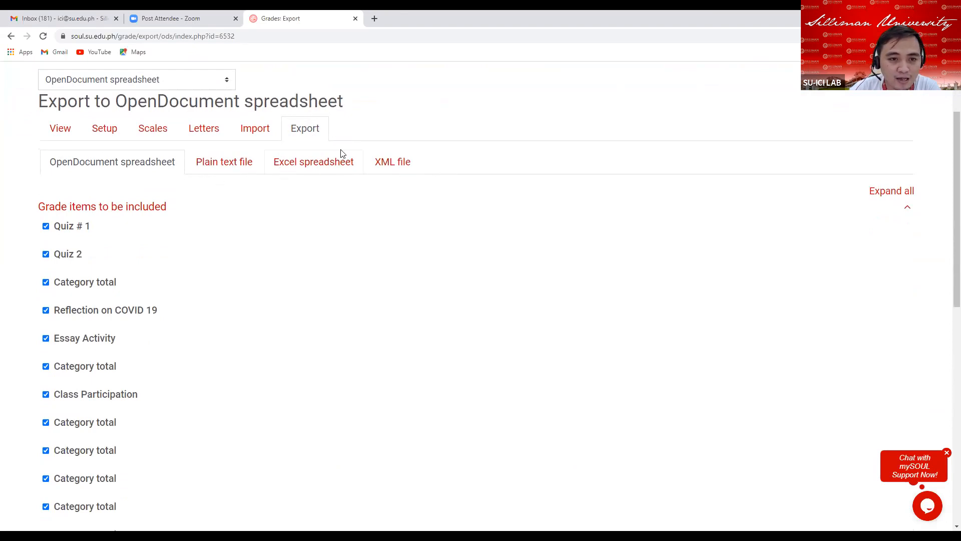
pyautogui.click(299, 166)
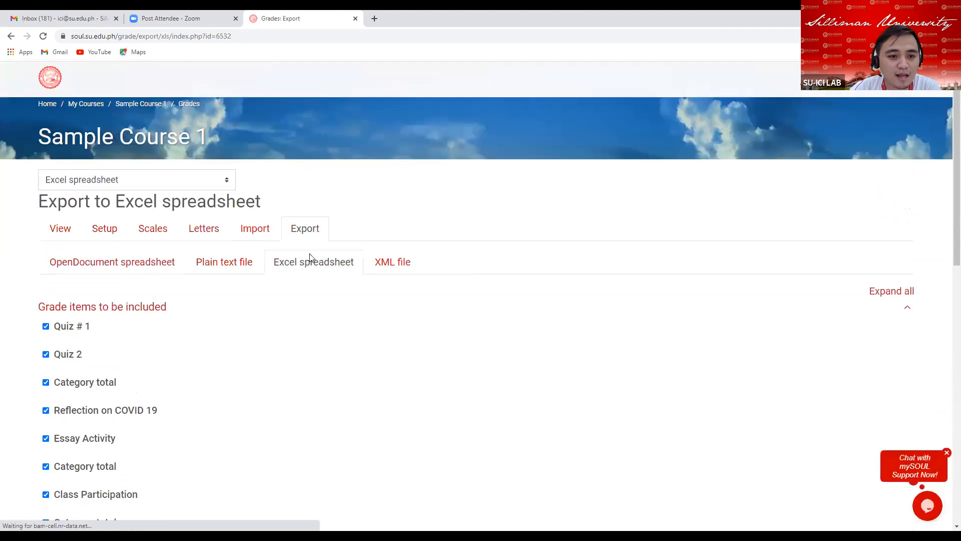
# Download the gradebook as an Excel spreadsheet with all grade items and the course total included.
pyautogui.scroll(-3, 295, 256)
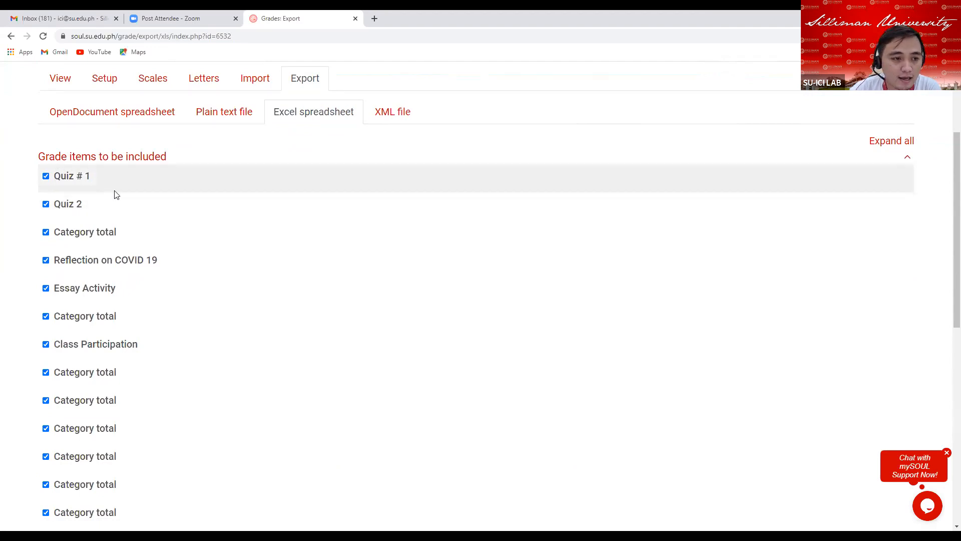
pyautogui.scroll(-1, 69, 156)
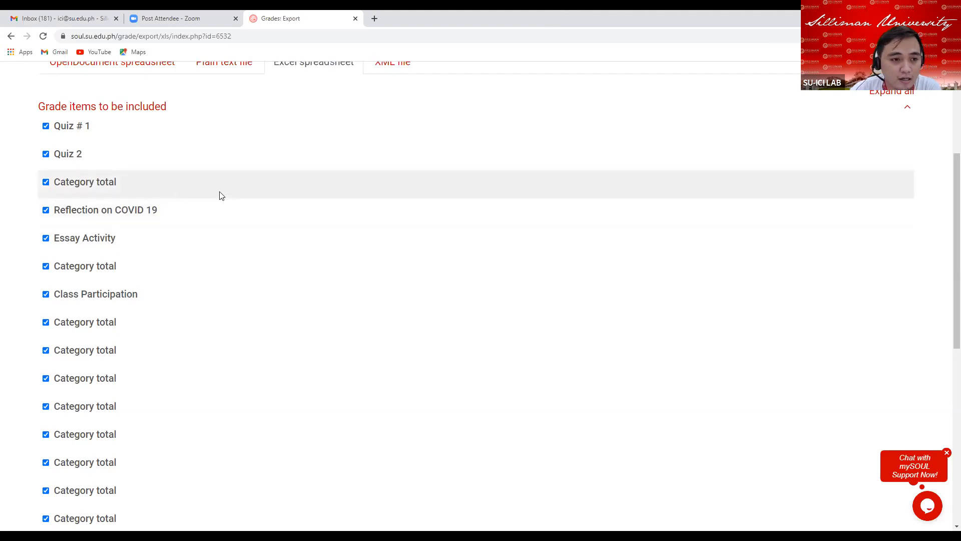
pyautogui.scroll(1, 222, 195)
pyautogui.scroll(-1, 225, 197)
pyautogui.scroll(2, 281, 170)
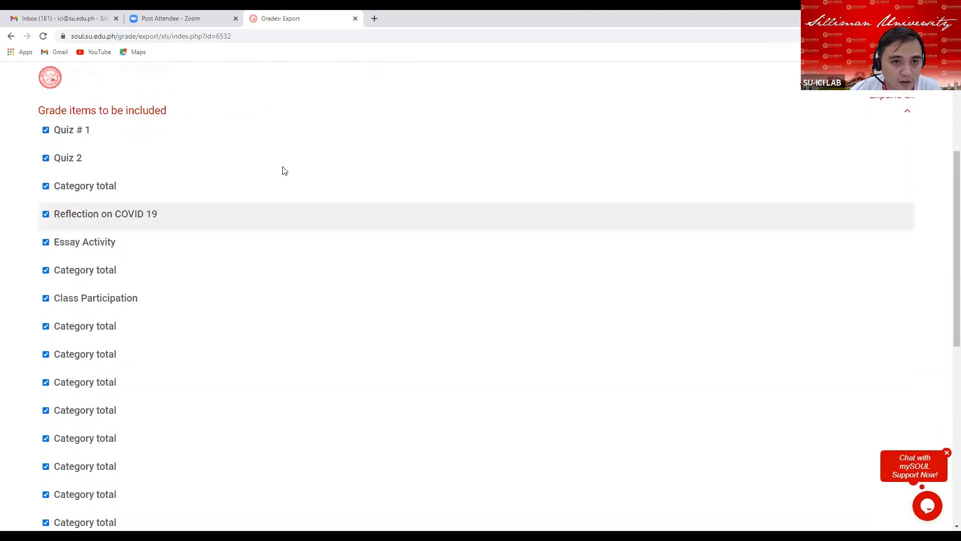
pyautogui.scroll(-3, 45, 169)
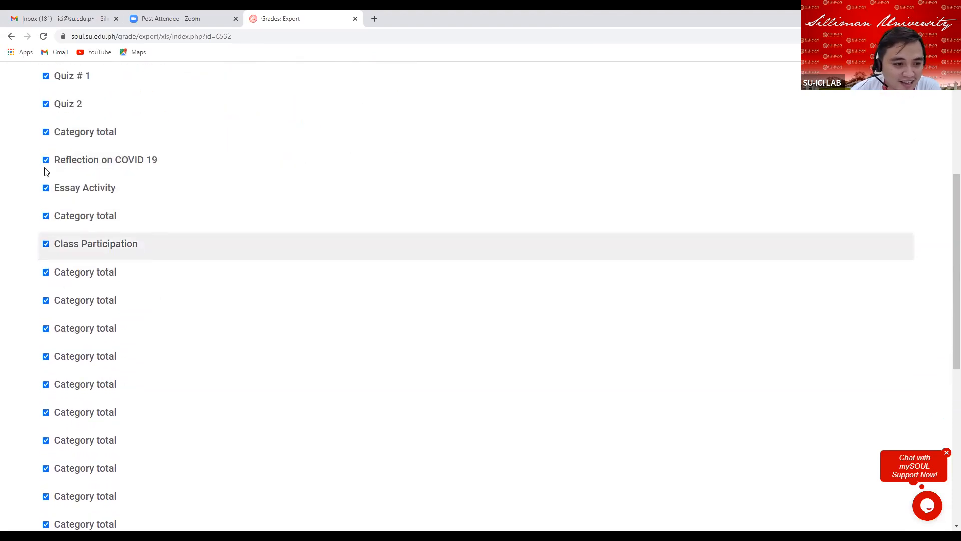
pyautogui.scroll(-3, 68, 206)
pyautogui.scroll(-4, 69, 209)
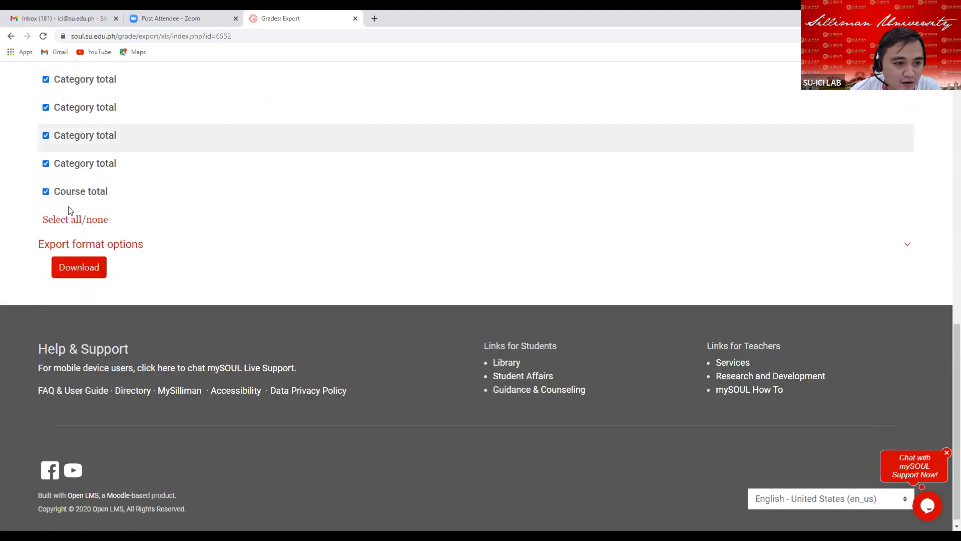
pyautogui.scroll(6, 75, 210)
pyautogui.scroll(4, 70, 210)
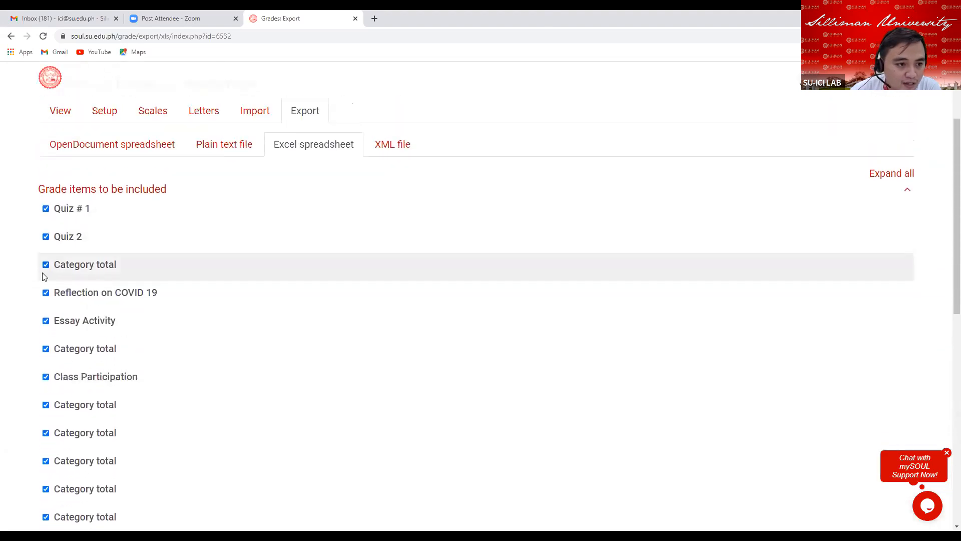
pyautogui.scroll(-4, 59, 336)
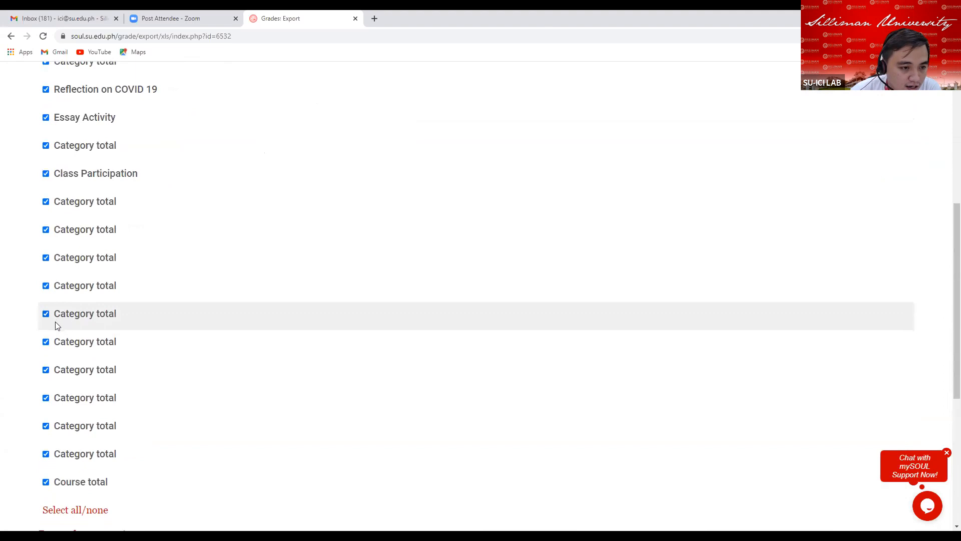
pyautogui.scroll(-4, 48, 330)
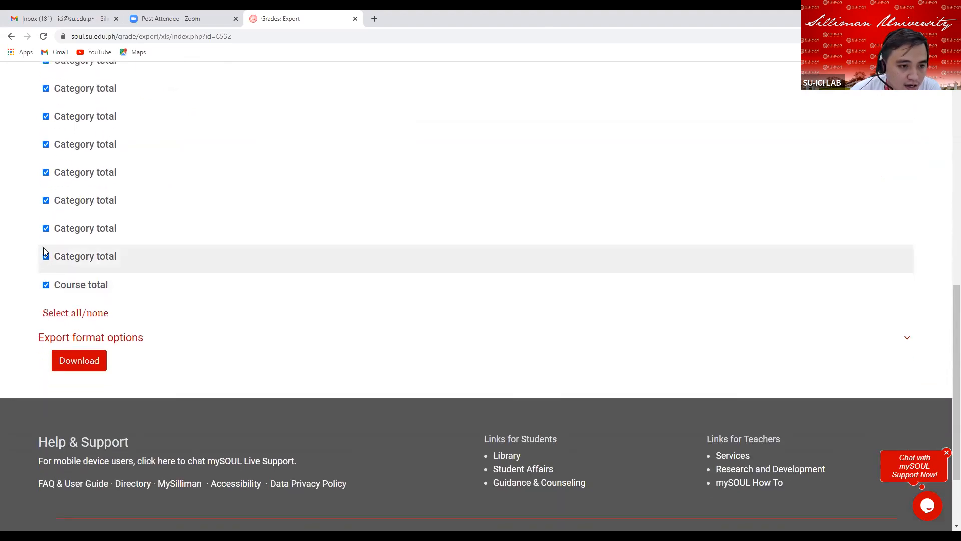
pyautogui.scroll(7, 55, 181)
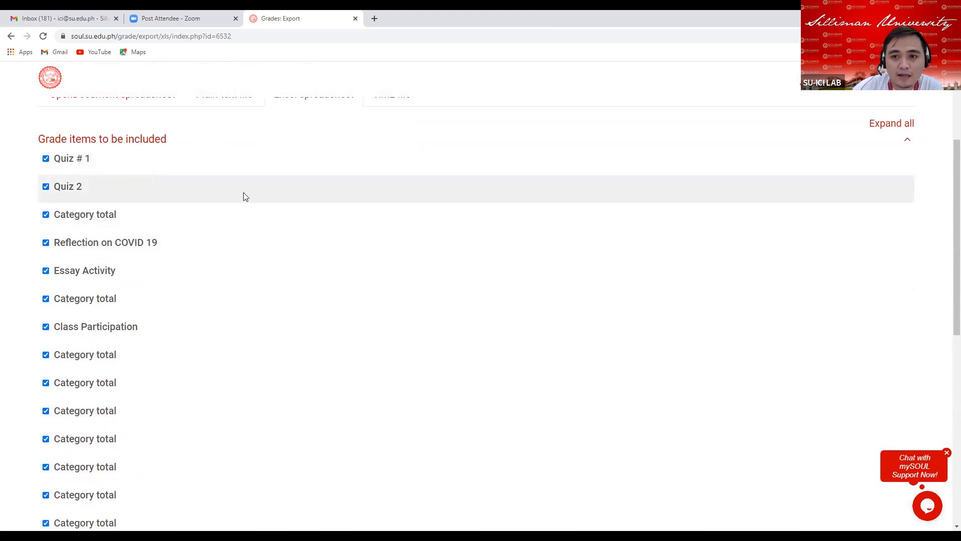
pyautogui.scroll(3, 301, 217)
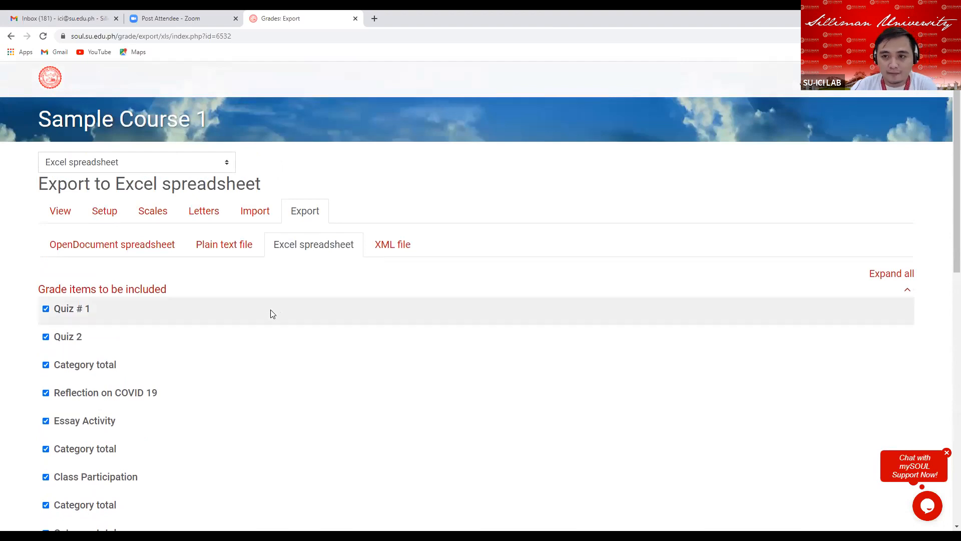
pyautogui.scroll(-4, 272, 314)
pyautogui.scroll(-3, 115, 358)
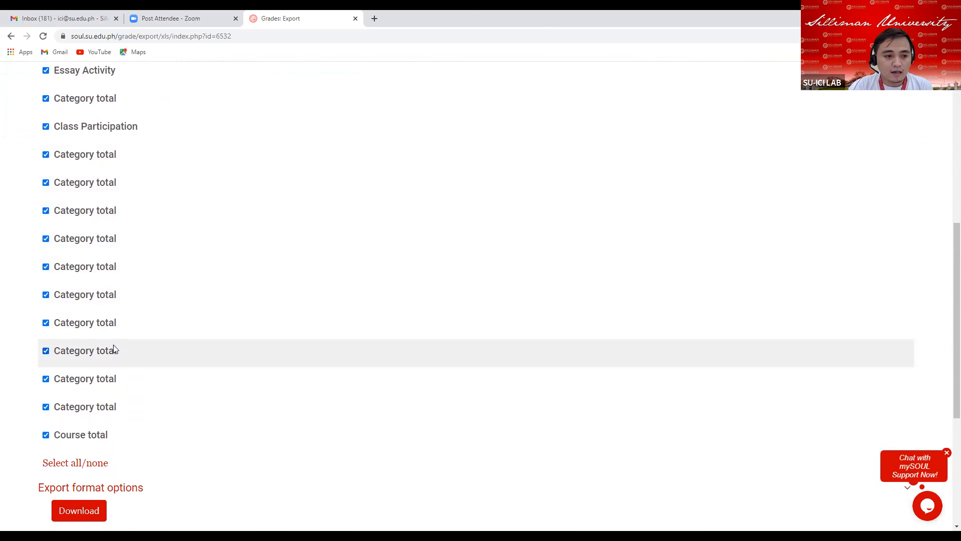
pyautogui.scroll(1, 112, 337)
pyautogui.scroll(-4, 113, 334)
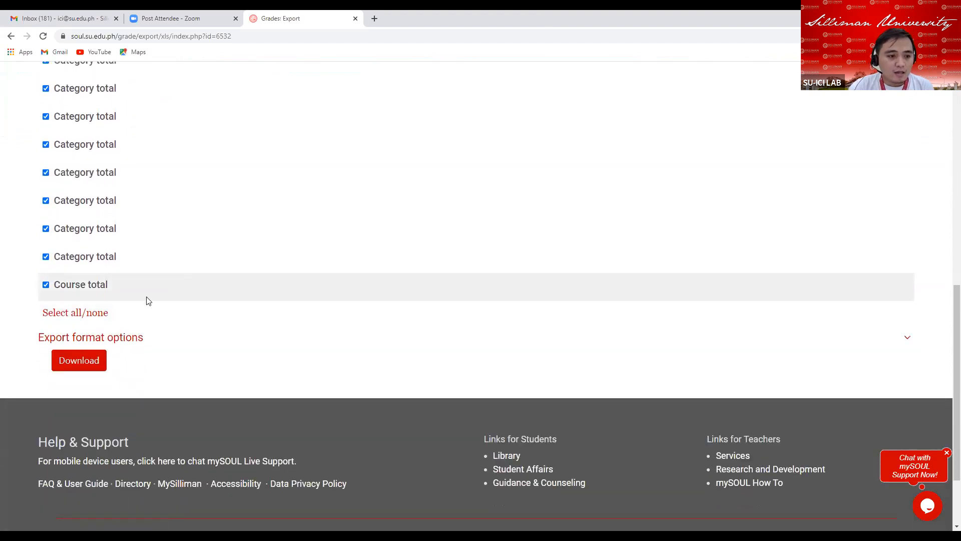
pyautogui.click(77, 363)
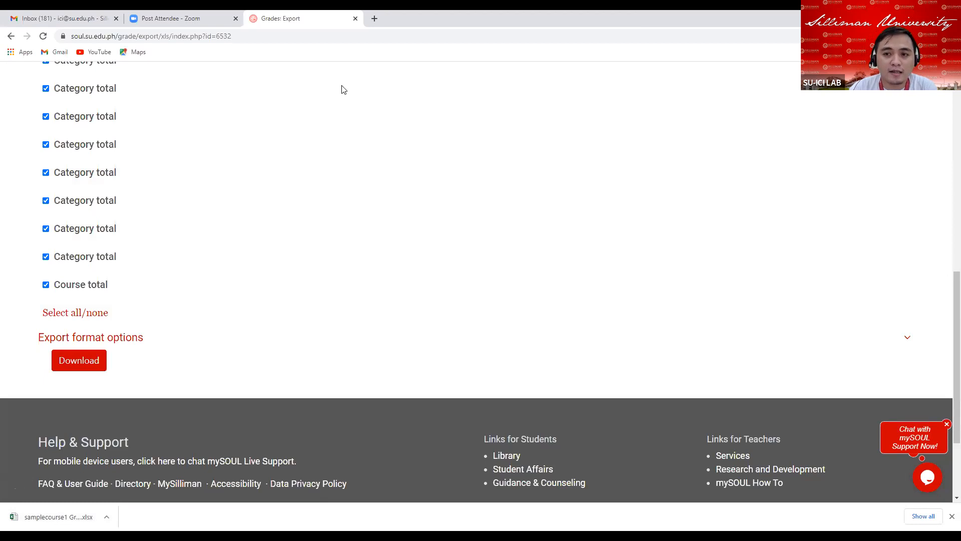
# Return to the gradebook setup and review the category weights and grade items.
pyautogui.scroll(15, 343, 89)
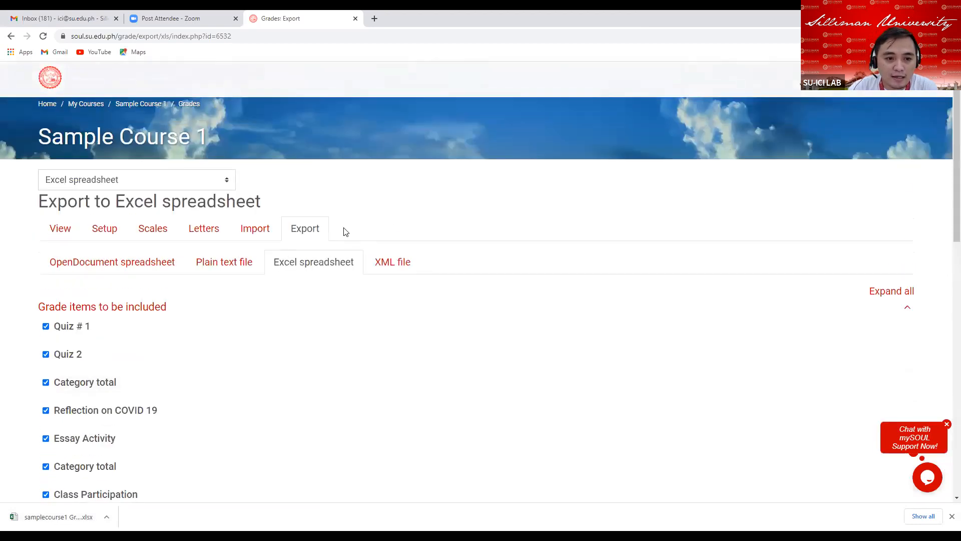
pyautogui.click(105, 230)
pyautogui.scroll(-2, 220, 225)
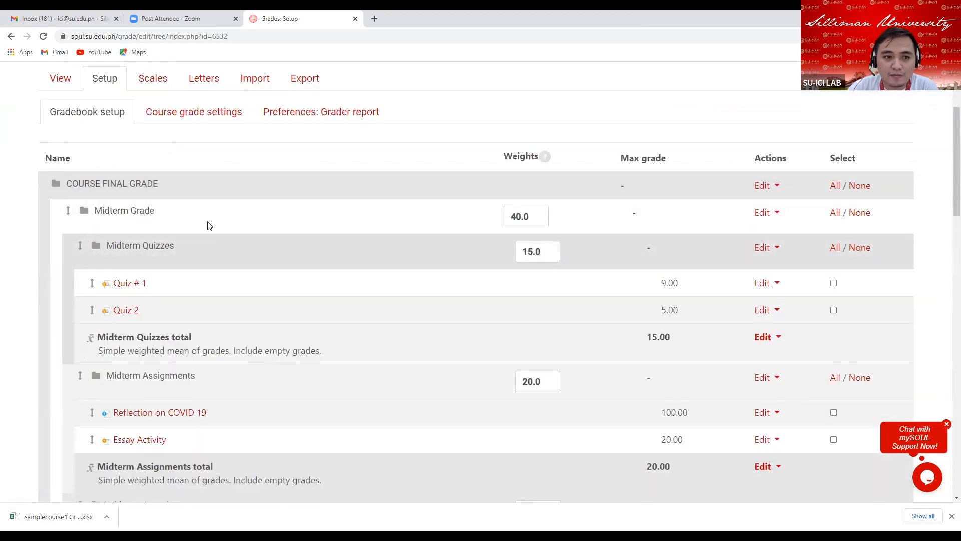
pyautogui.scroll(-1, 217, 230)
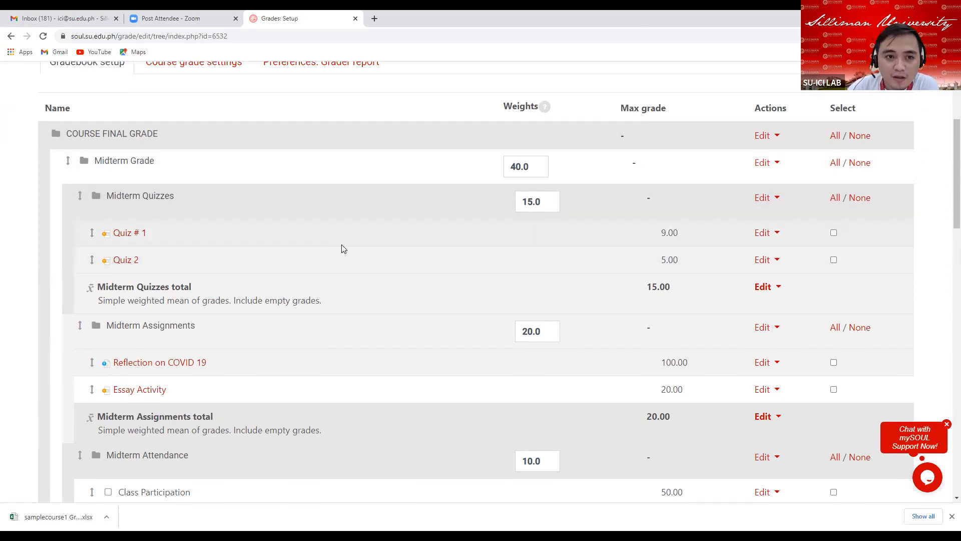
pyautogui.scroll(3, 344, 249)
pyautogui.scroll(-2, 333, 252)
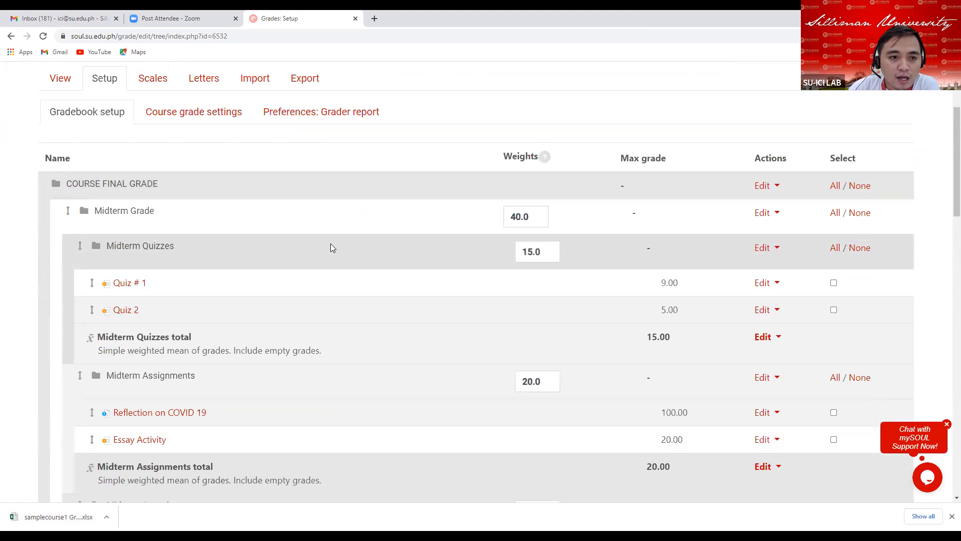
pyautogui.scroll(2, 331, 244)
pyautogui.scroll(-1, 333, 247)
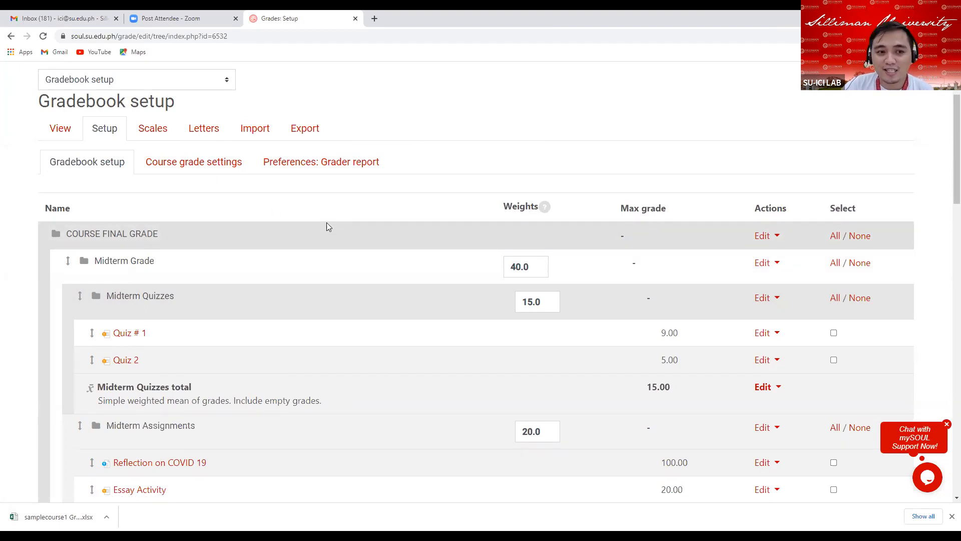
pyautogui.scroll(2, 357, 252)
pyautogui.scroll(-2, 356, 253)
pyautogui.scroll(2, 356, 253)
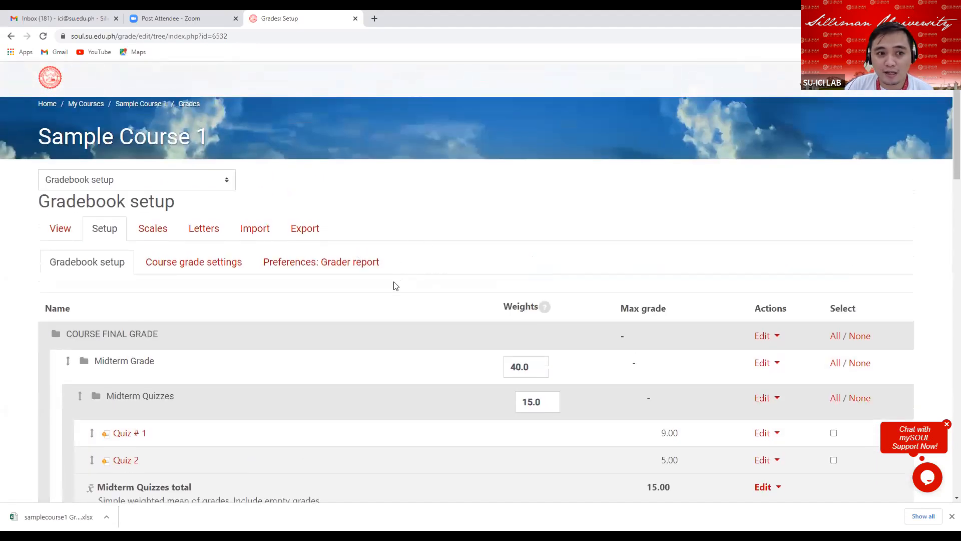